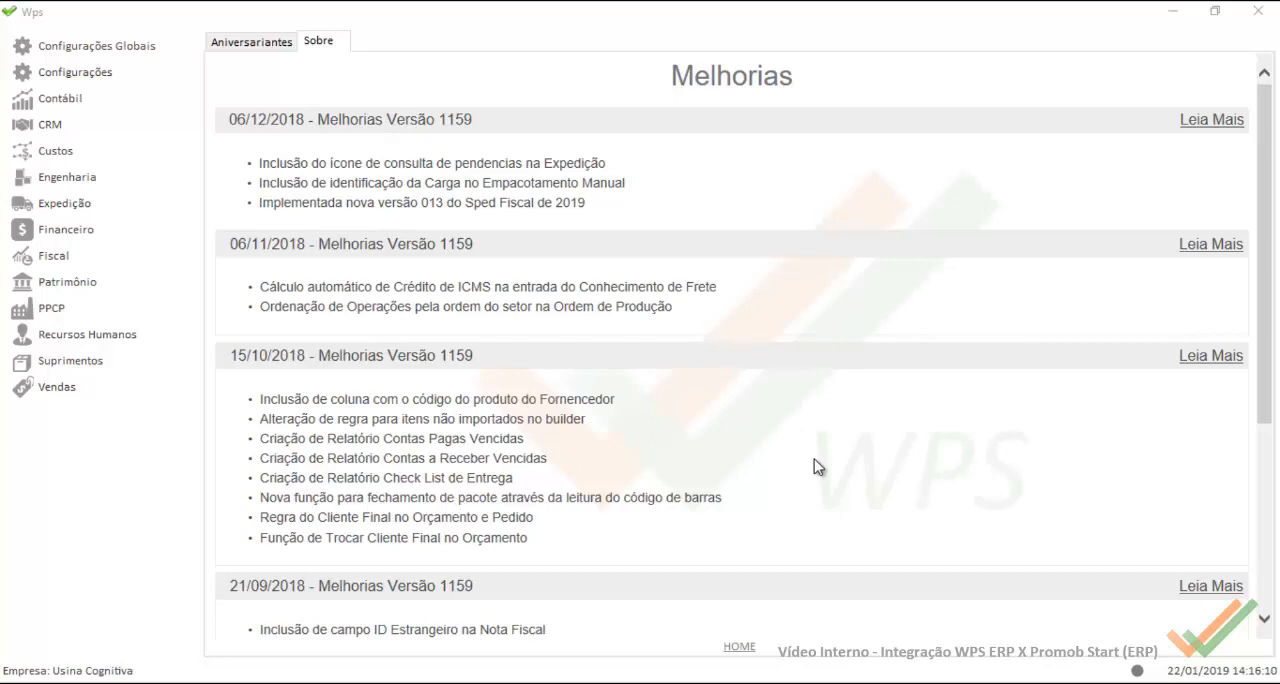
# Step: Switch to the project XML in Notepad++ and highlight the XML_BUILDER root tag with TIPO="PROMOB_ERP"
pyautogui.moveTo(715, 680)
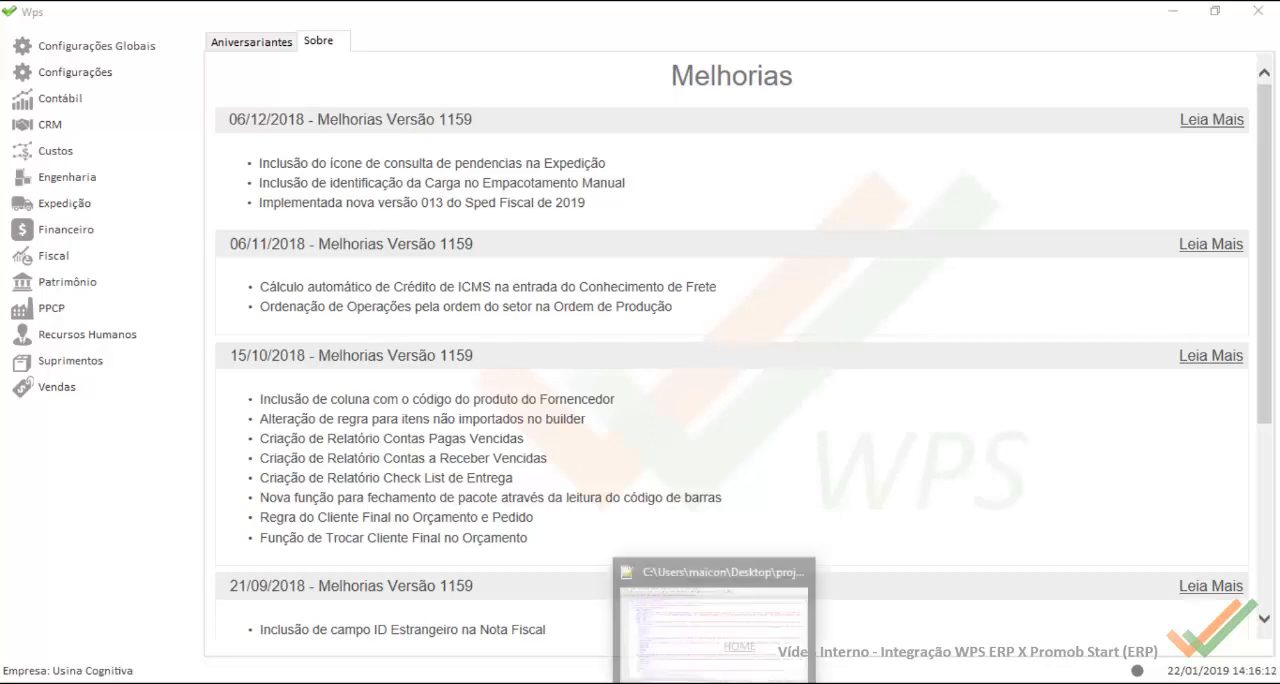
pyautogui.click(714, 615)
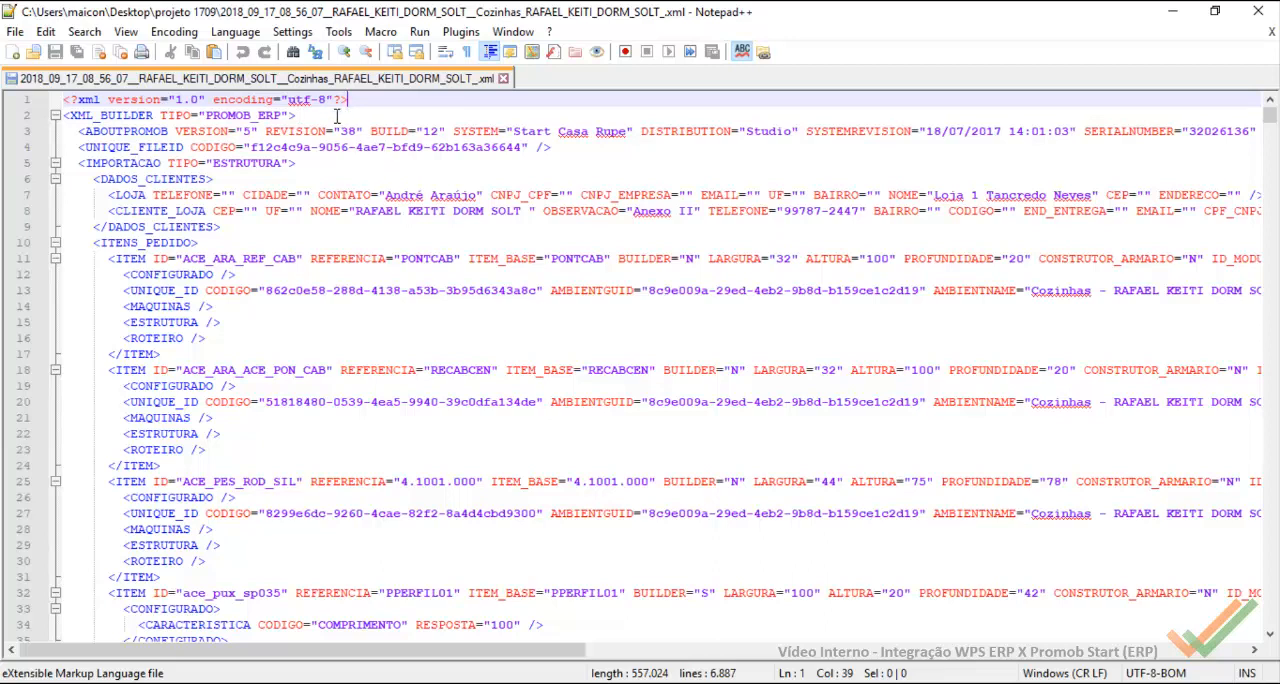
pyautogui.moveTo(297, 117); pyautogui.dragTo(138, 118)
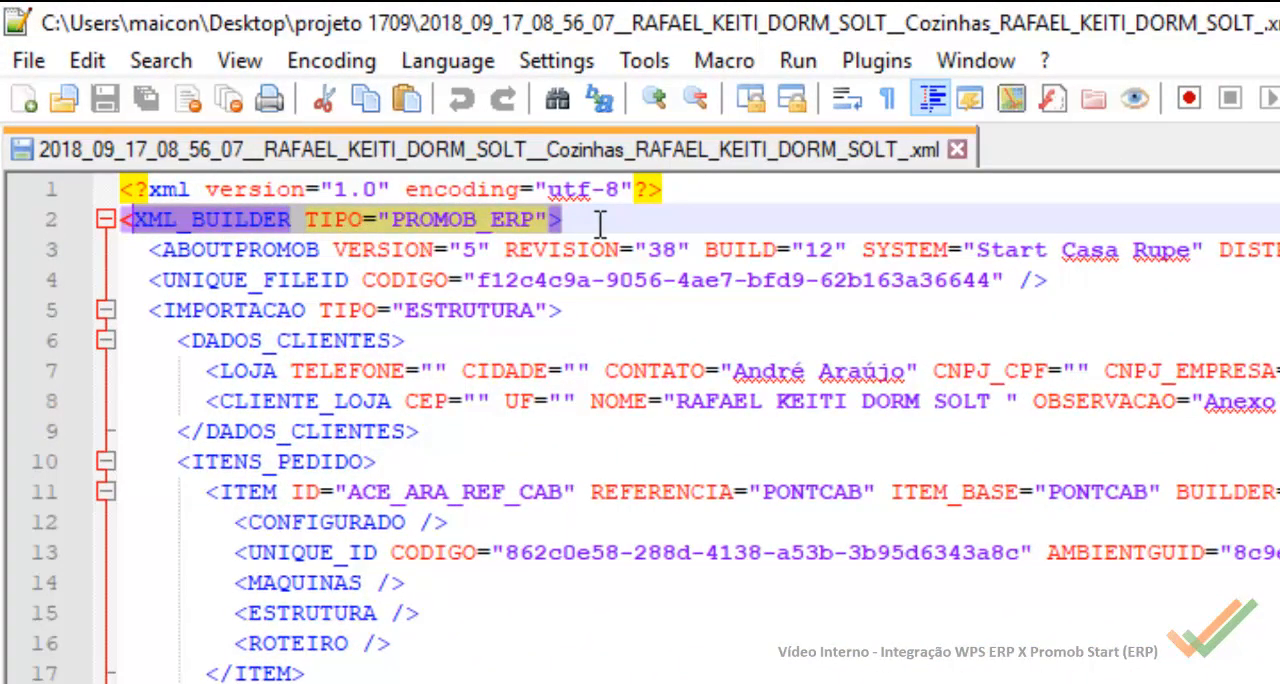
pyautogui.moveTo(600, 222); pyautogui.dragTo(136, 220)
pyautogui.click(726, 330)
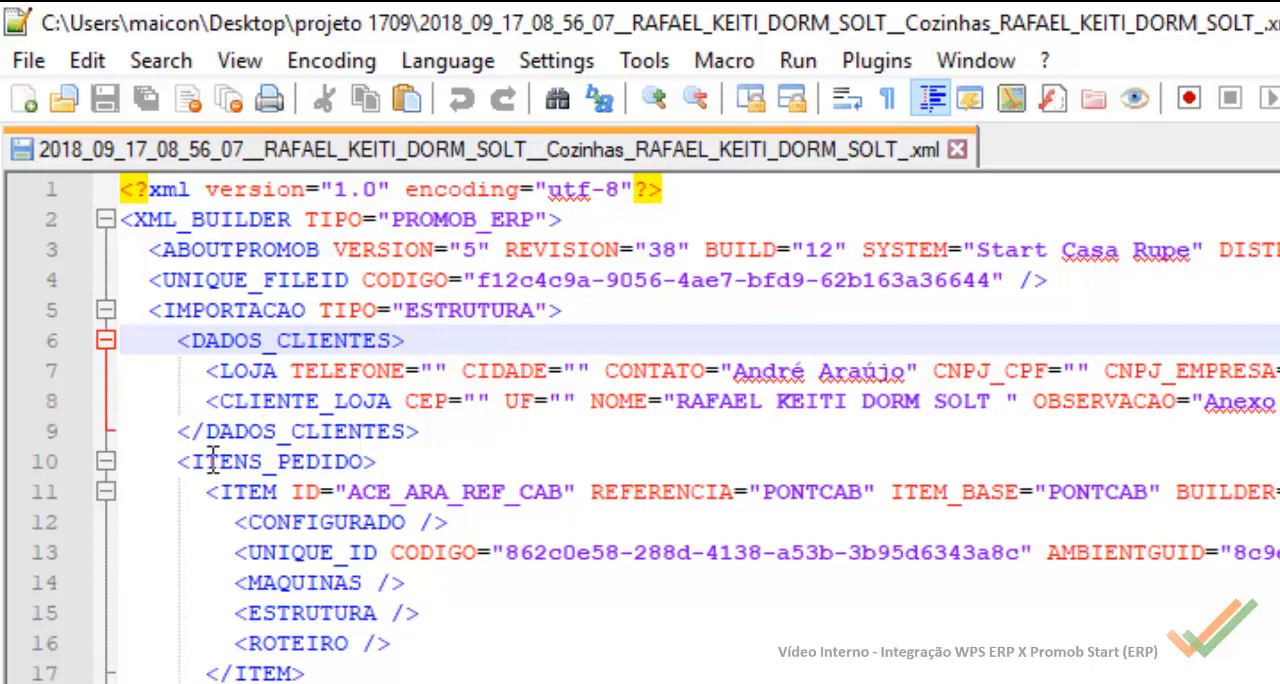
# Step: Highlight the ITENS_PEDIDO tag and mark the opening ITEM tags of the first three order items
pyautogui.moveTo(191, 462)
pyautogui.mouseDown()
pyautogui.moveTo(374, 466)
pyautogui.moveTo(182, 462)
pyautogui.mouseUp()
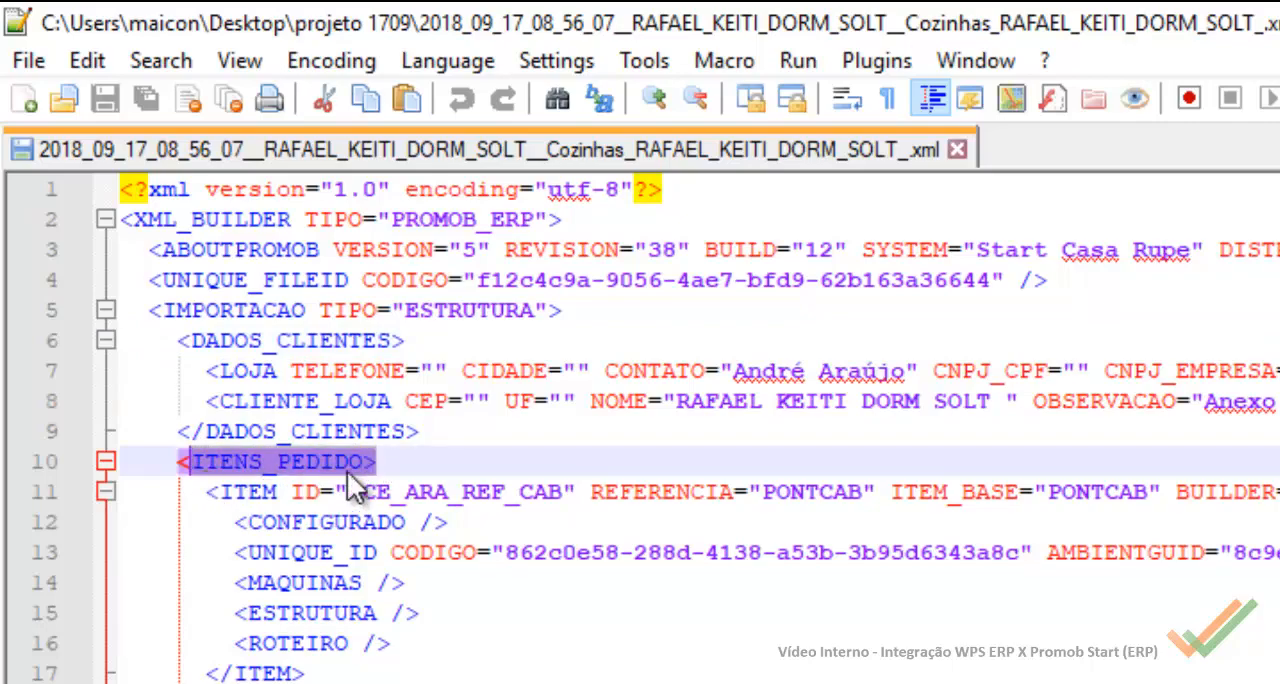
pyautogui.click(264, 491)
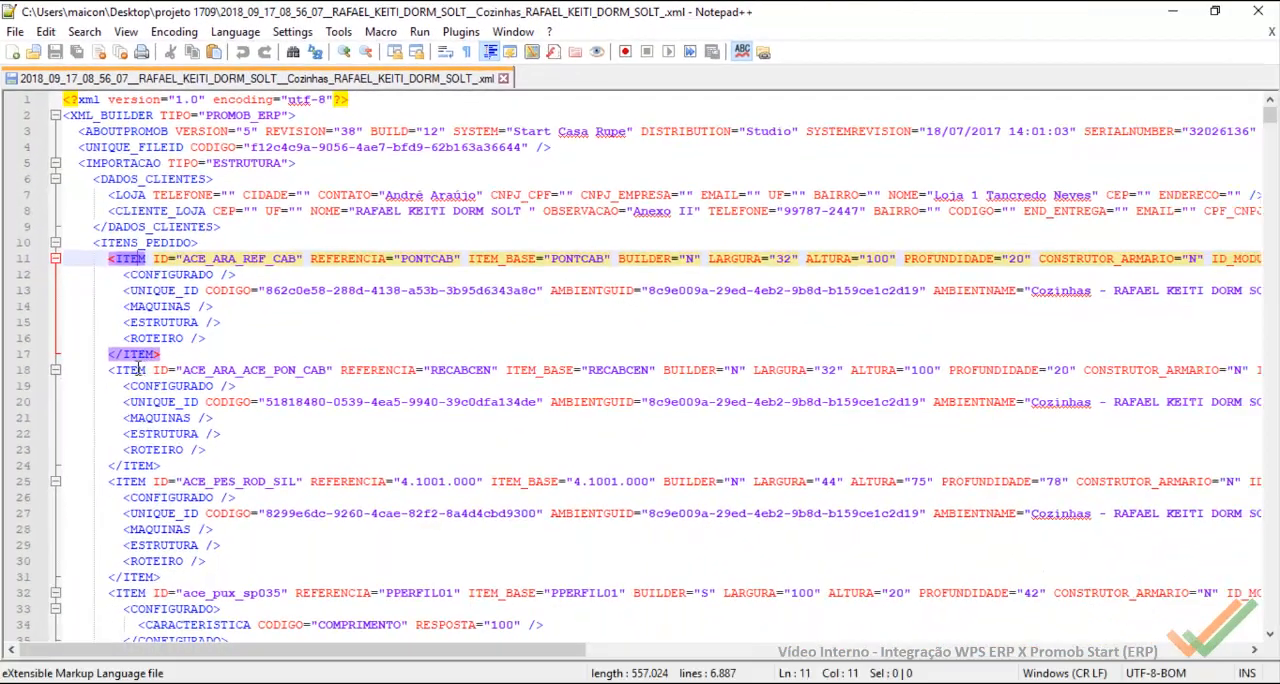
pyautogui.click(136, 370)
pyautogui.click(126, 483)
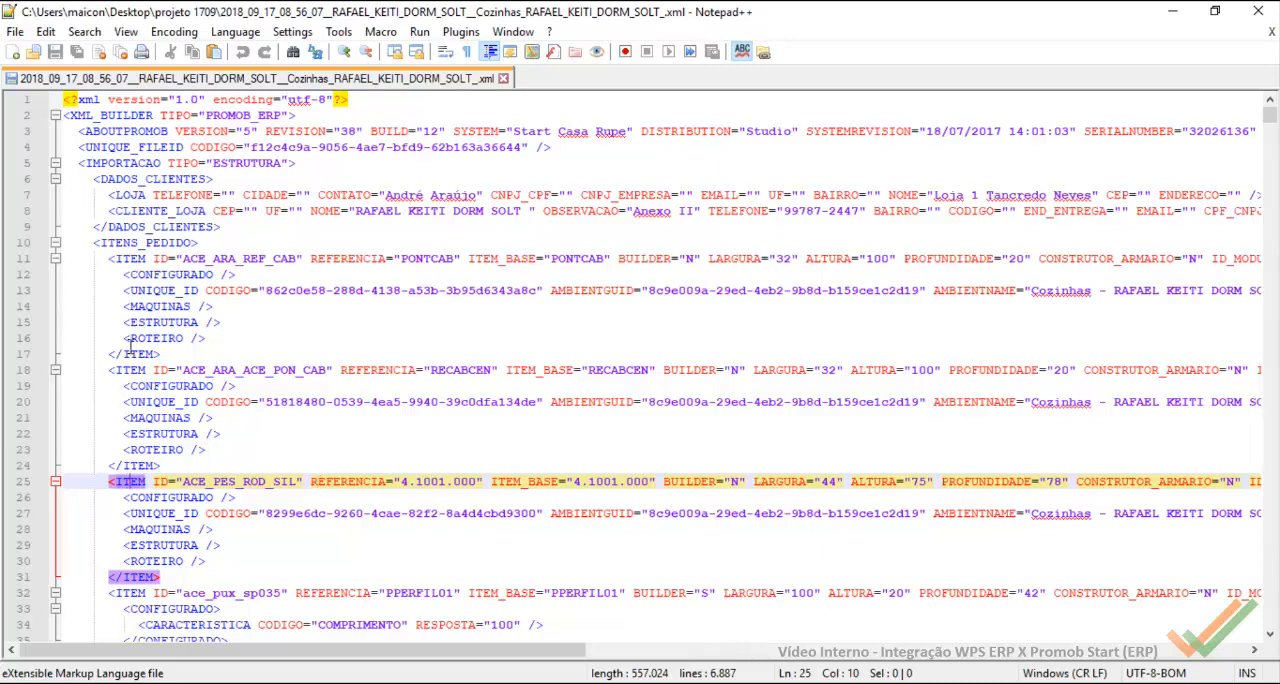
pyautogui.click(140, 258)
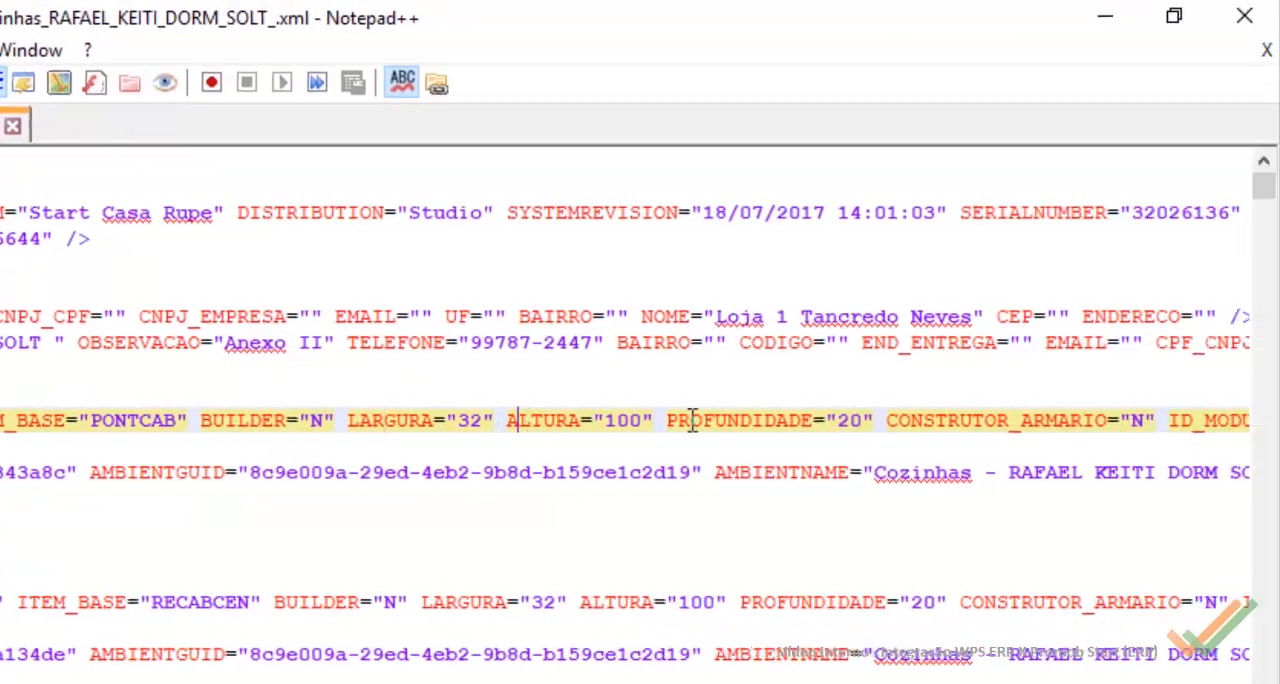
# Step: Examine the first ITEM line's attributes, from its dimensions through the description, product type, unit and quantity
pyautogui.click(1034, 421)
pyautogui.hscroll(3, 625, 415)
pyautogui.hscroll(10, 625, 415)
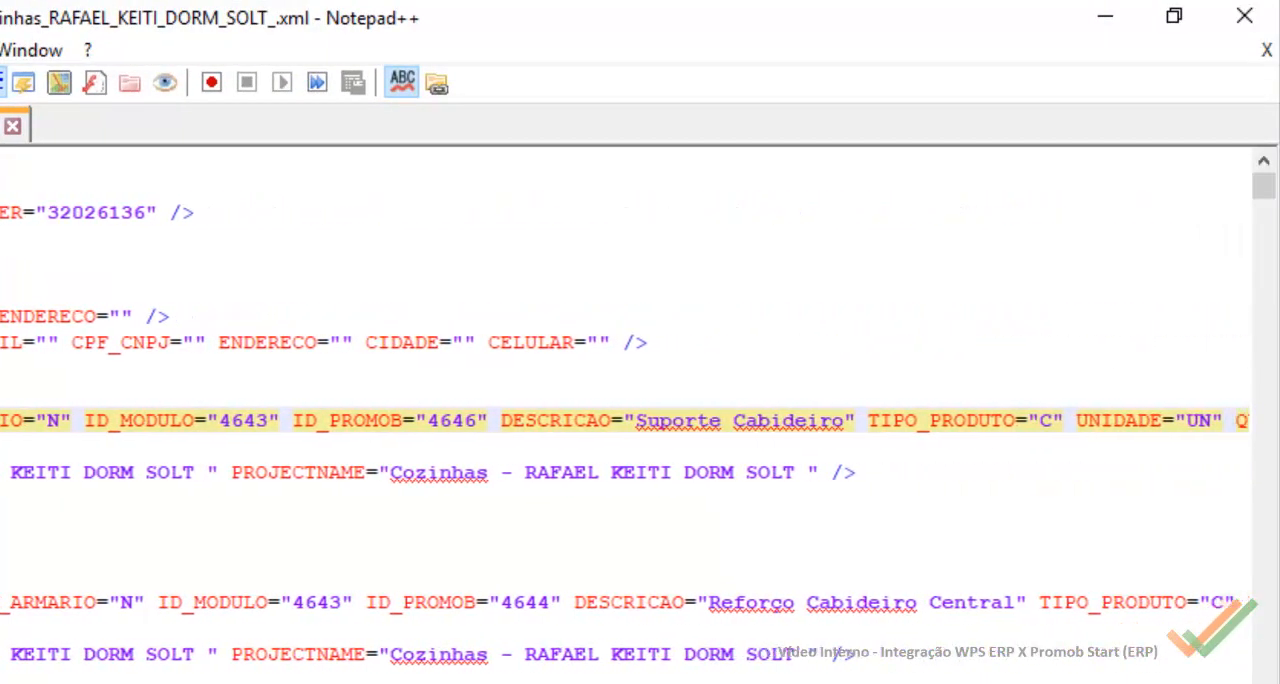
pyautogui.hscroll(2, 625, 415)
pyautogui.hscroll(-9, 625, 415)
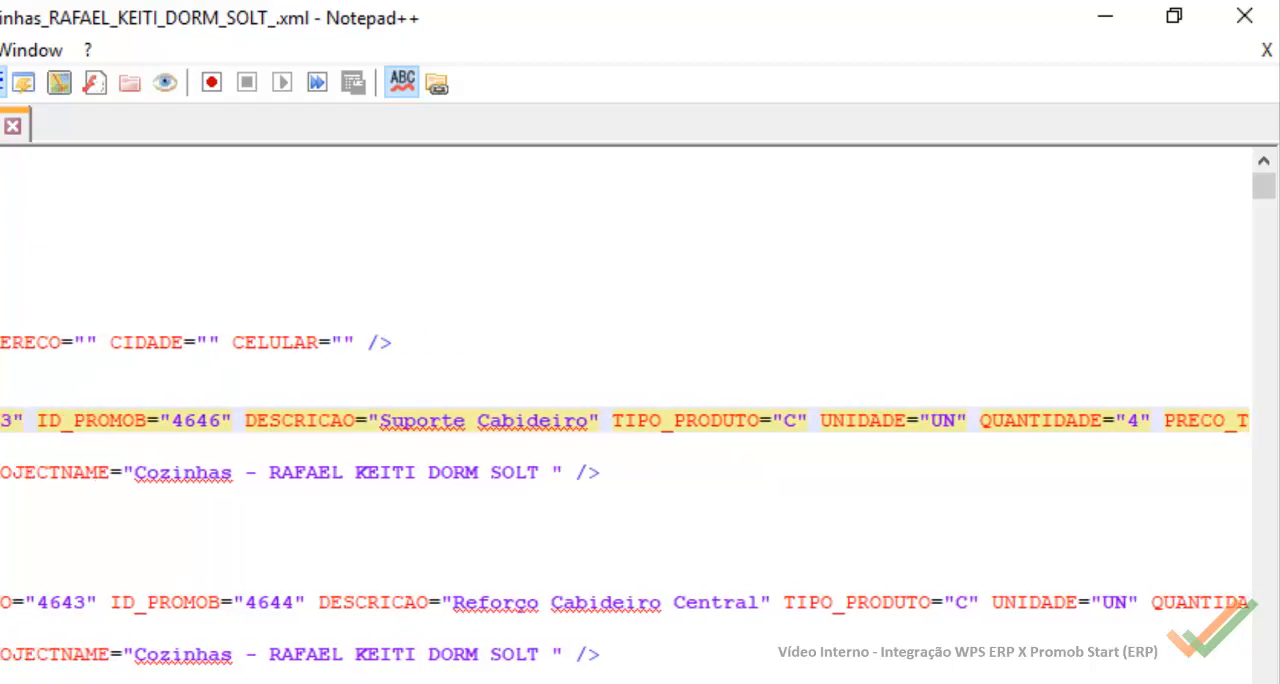
pyautogui.hscroll(-5, 625, 415)
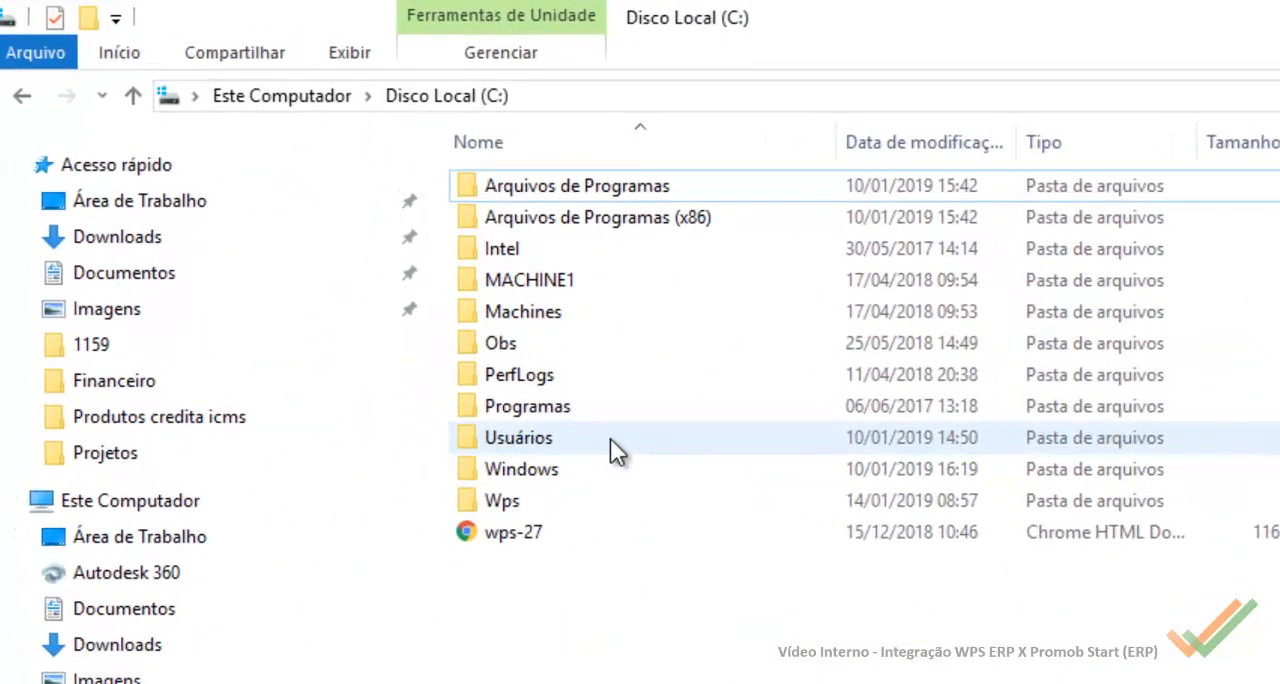
# Step: In File Explorer, open the folder C:\Wps\Wps - Erp 1159\Config\Wps_Builder\Import\XsltFiles
pyautogui.doubleClick(525, 503)
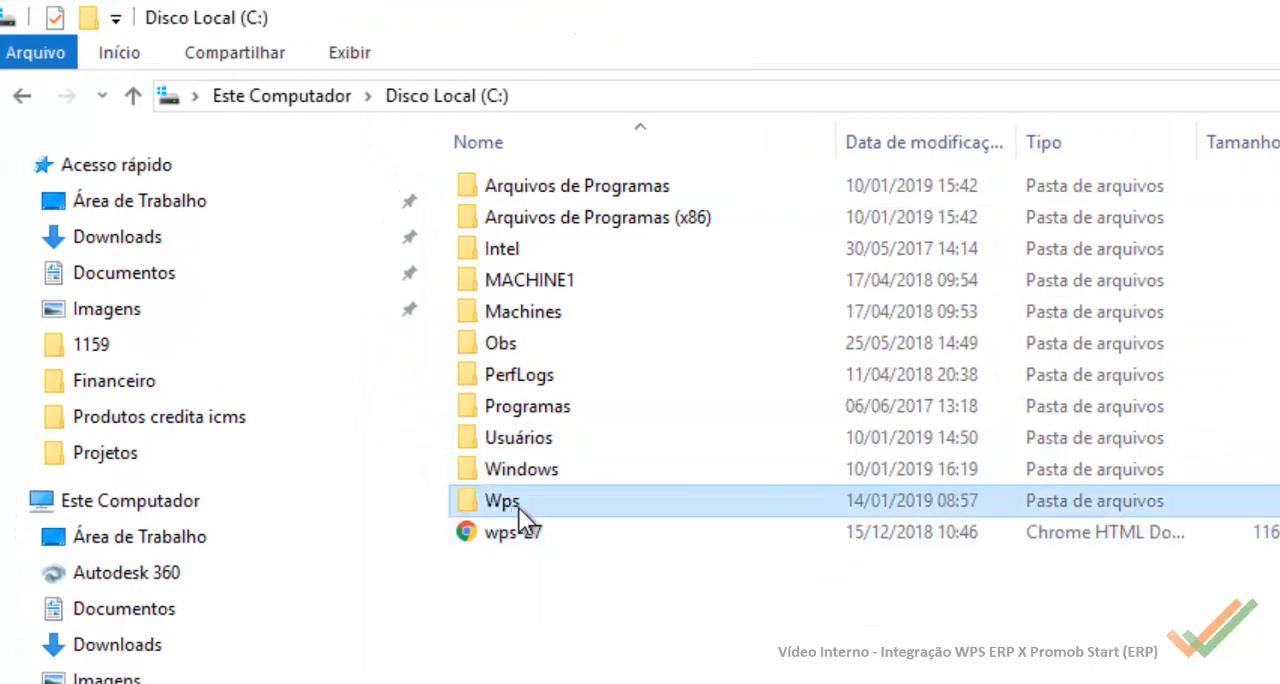
pyautogui.doubleClick(586, 377)
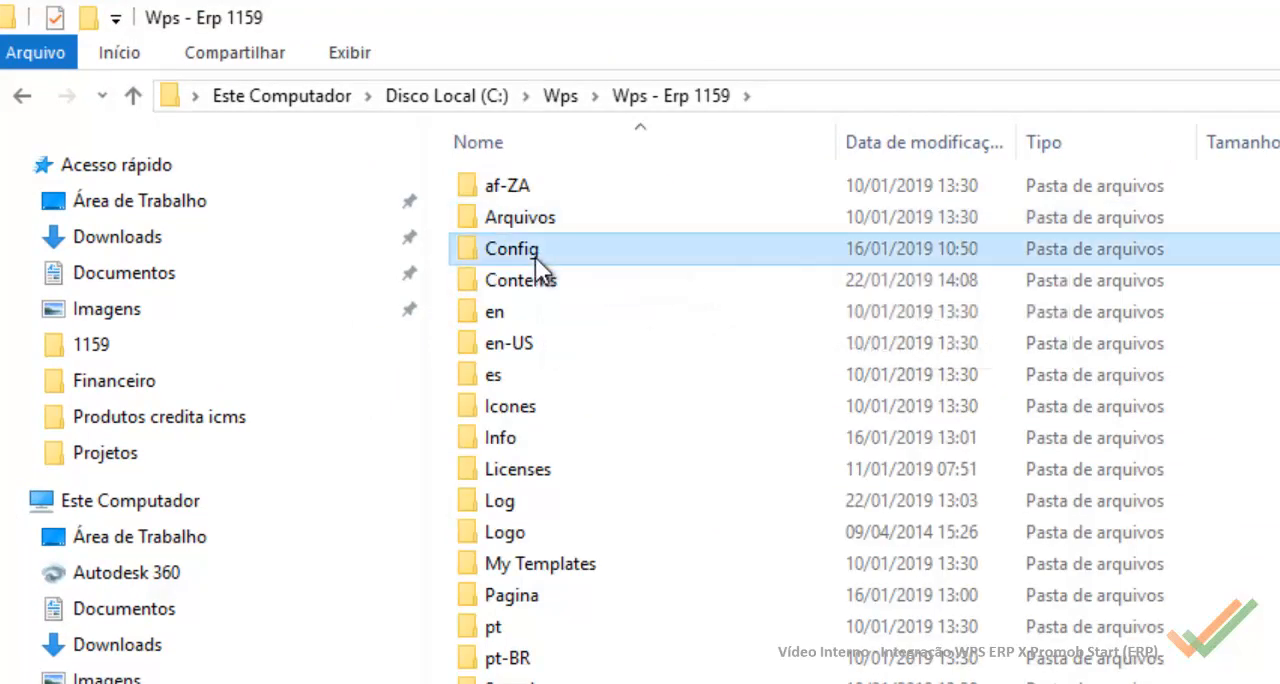
pyautogui.doubleClick(536, 253)
pyautogui.doubleClick(539, 252)
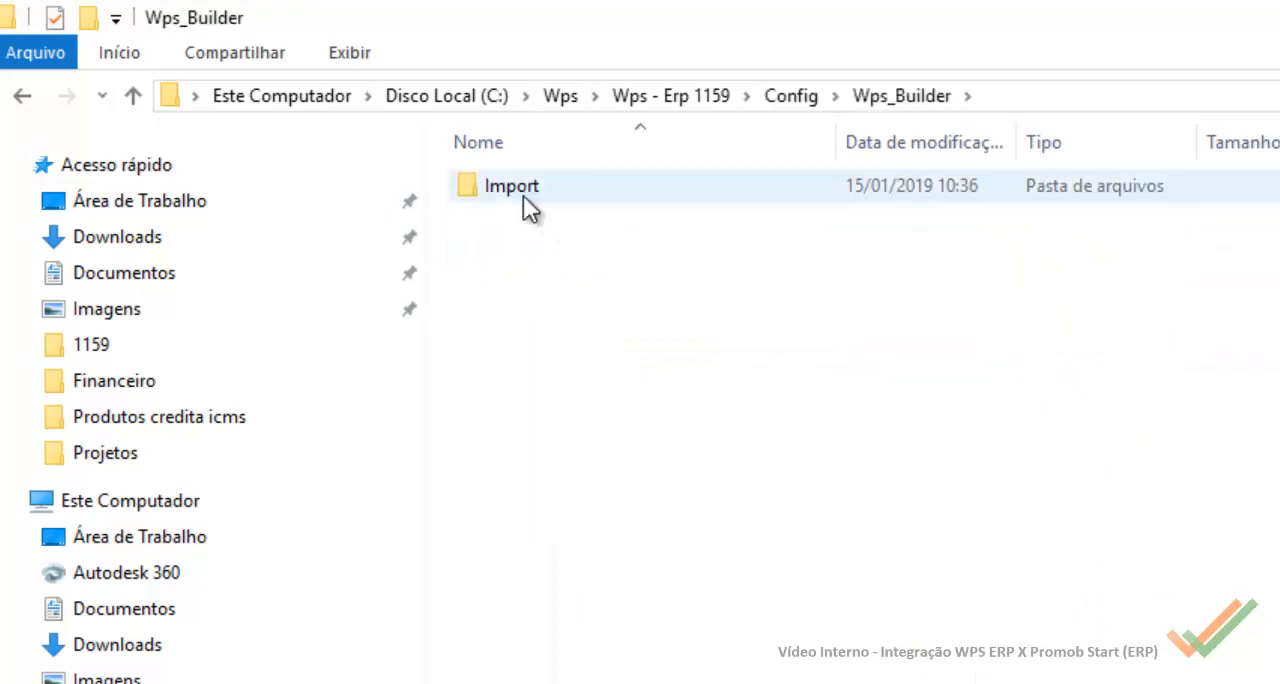
pyautogui.doubleClick(523, 190)
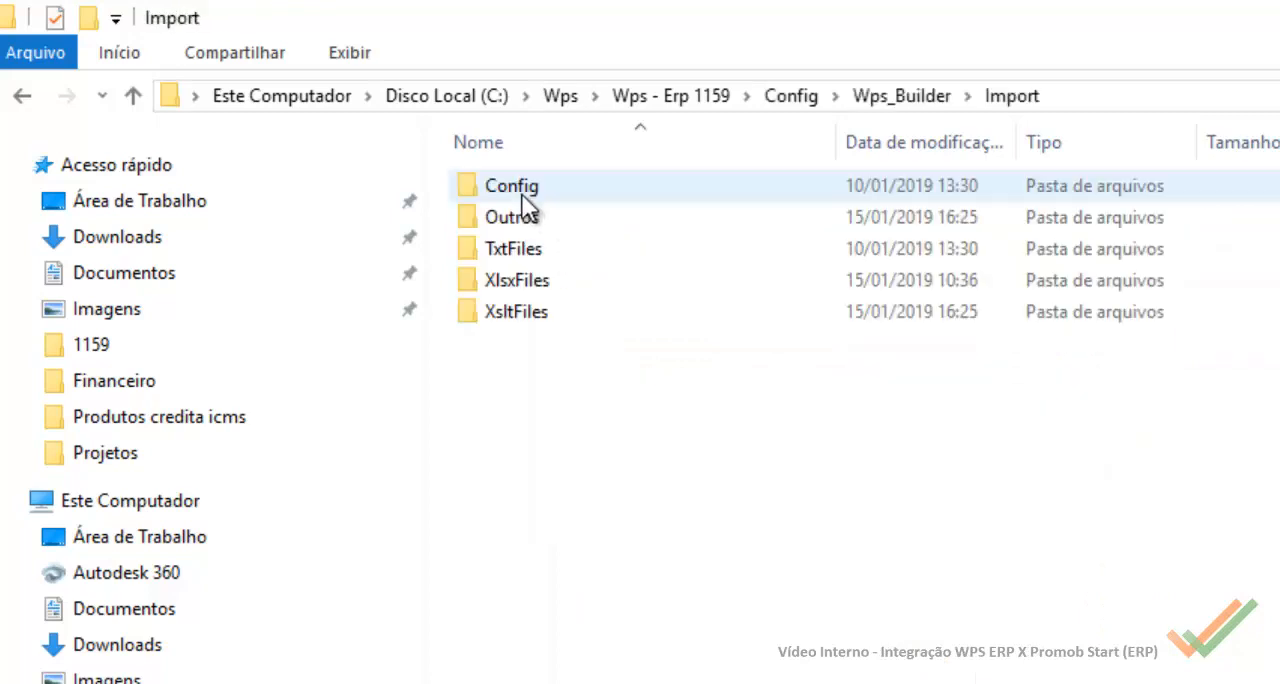
pyautogui.doubleClick(520, 312)
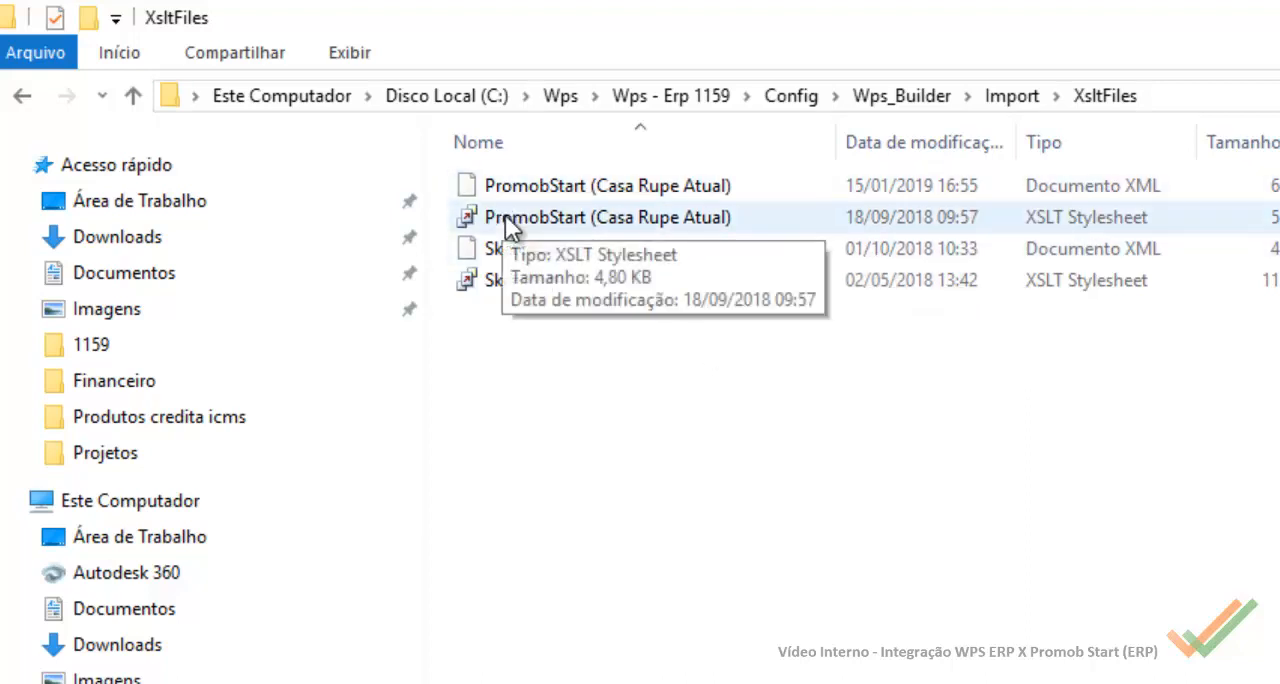
# Step: Open the PromobStart (Casa Rupe Atual) XSLT stylesheet in Notepad++ and highlight the nivel variable and its level functions
pyautogui.click(640, 220)
pyautogui.rightClick(533, 221)
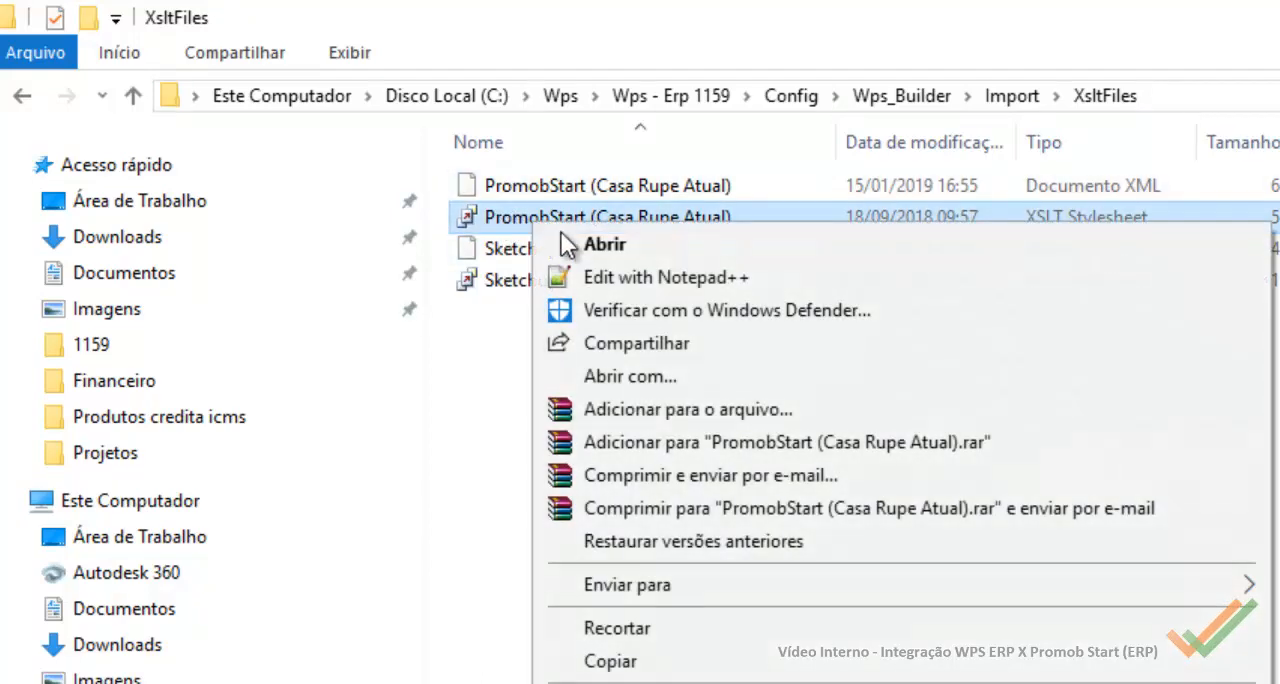
pyautogui.click(750, 283)
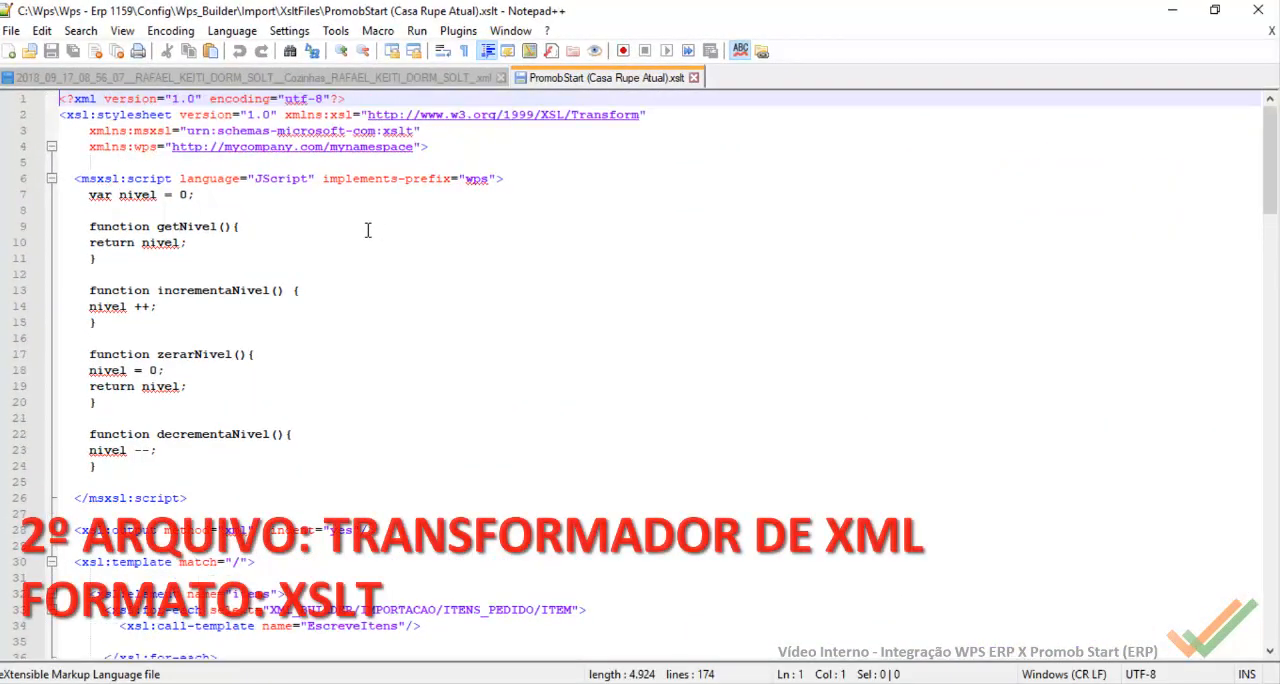
pyautogui.scroll(-2, 369, 230)
pyautogui.scroll(2, 367, 229)
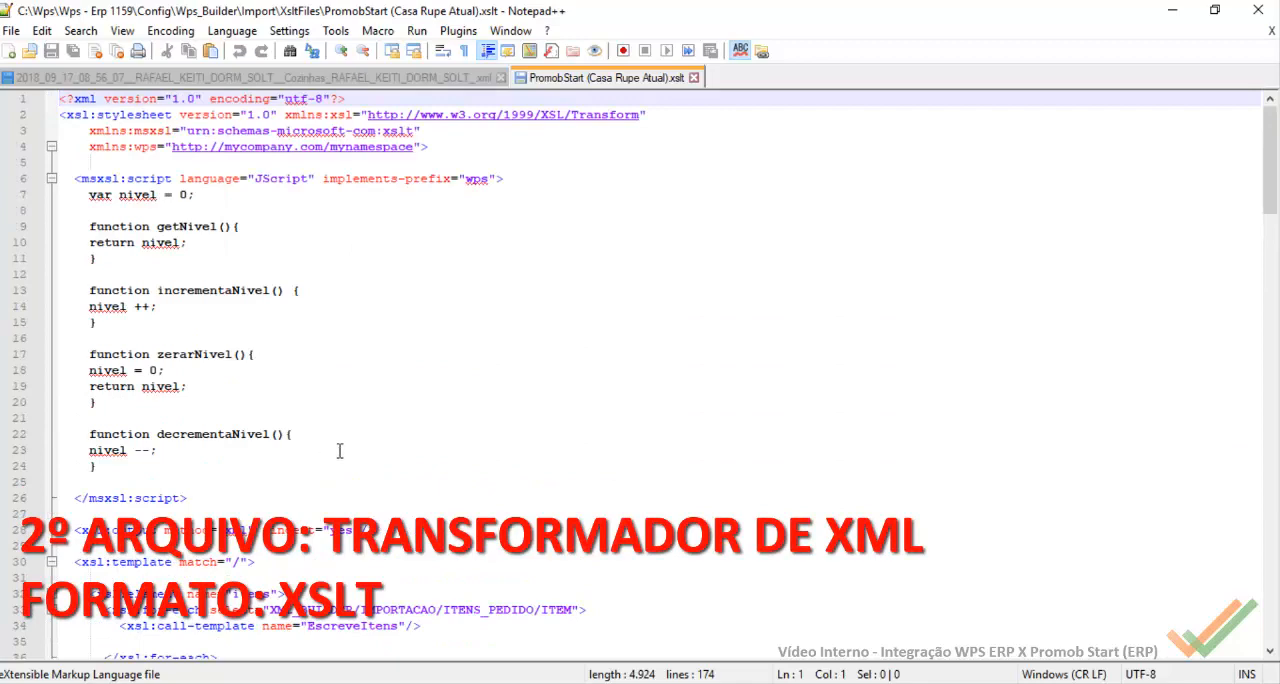
pyautogui.moveTo(185, 470); pyautogui.dragTo(23, 200)
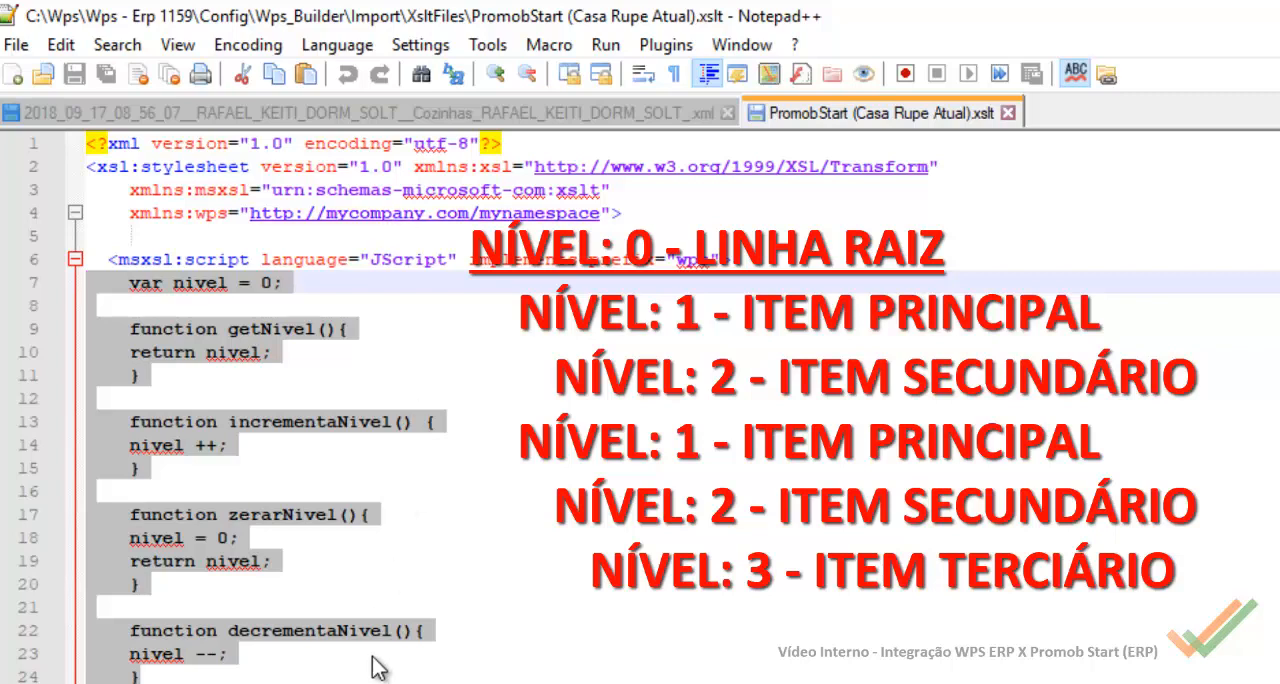
# Step: Highlight XML_BUILDER in the stylesheet's for-each path and compare the path with the tag structure of the project XML
pyautogui.scroll(-3, 383, 663)
pyautogui.scroll(-2, 383, 665)
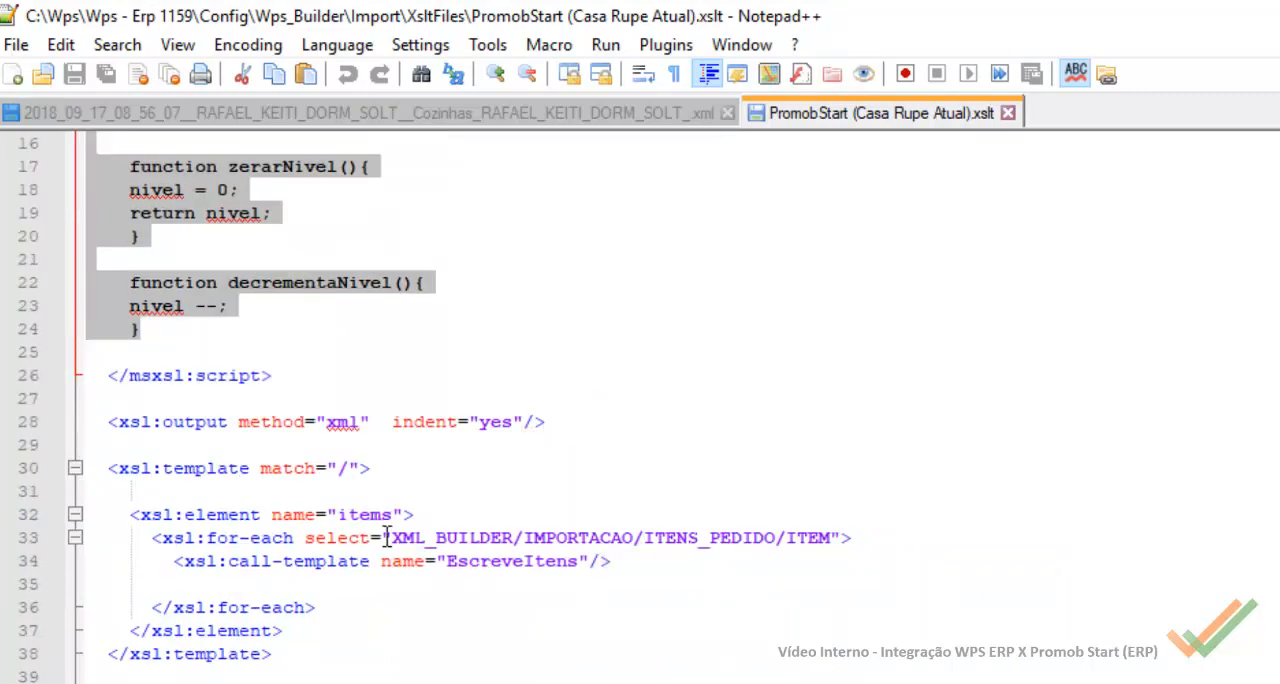
pyautogui.moveTo(392, 537); pyautogui.dragTo(514, 527)
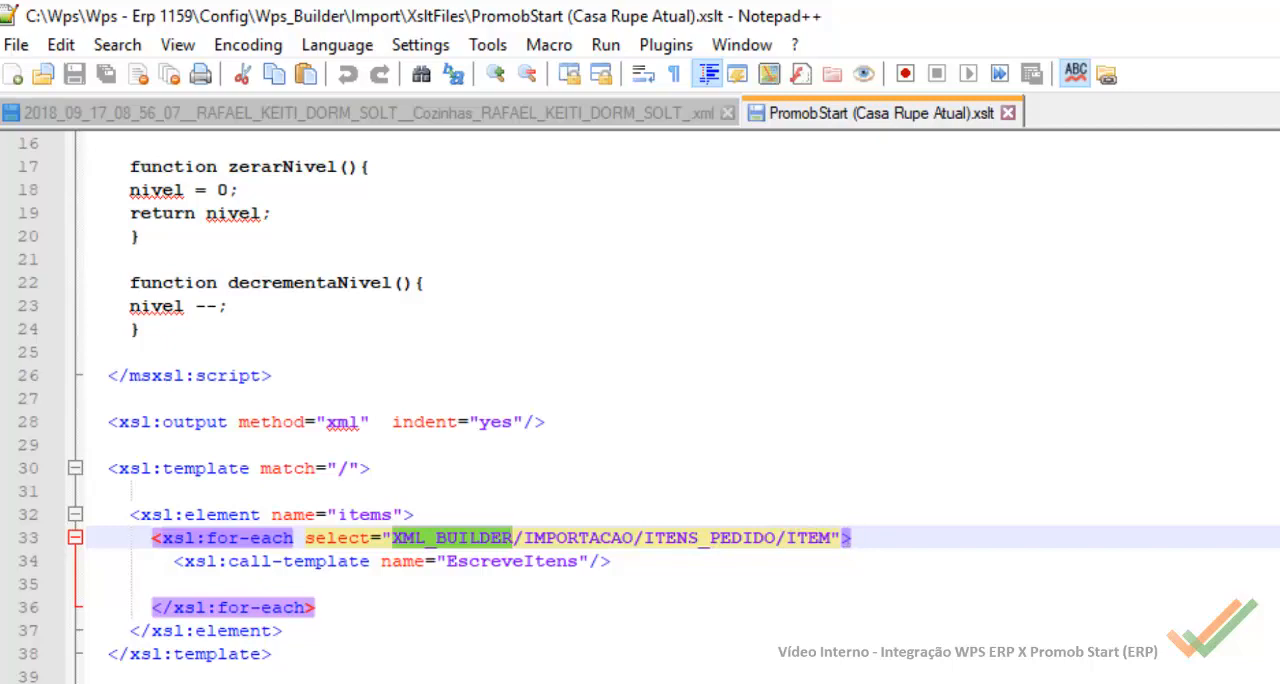
pyautogui.click(543, 114)
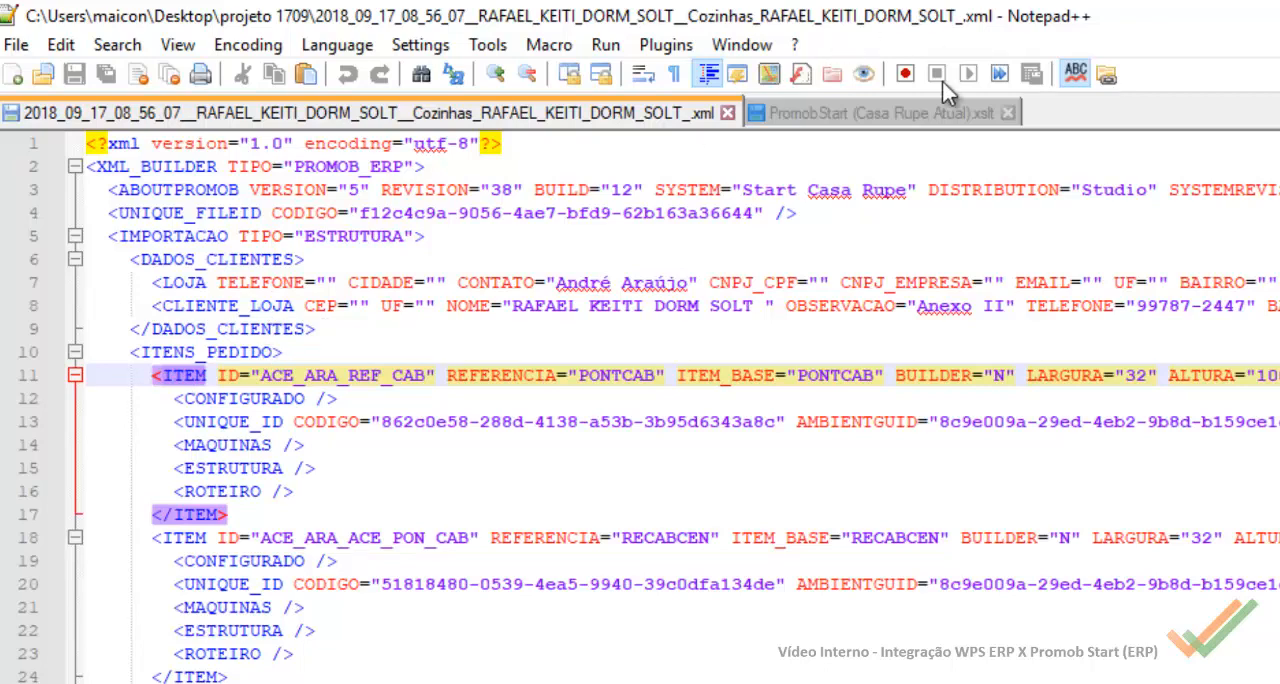
pyautogui.click(942, 113)
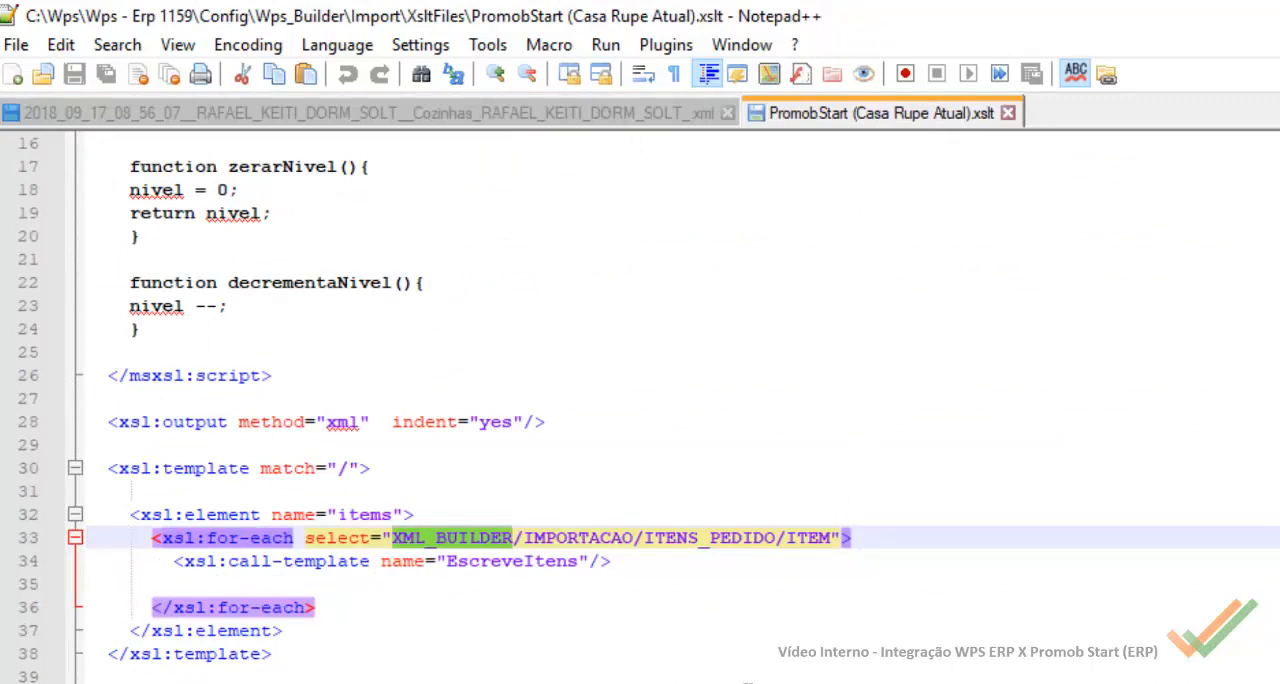
# Step: Examine the EscreveItens template's element mappings, from nivel and id through dimensions, machining, colour and drawing to the group and ID variables
pyautogui.scroll(-2, 655, 400)
pyautogui.scroll(-5, 428, 458)
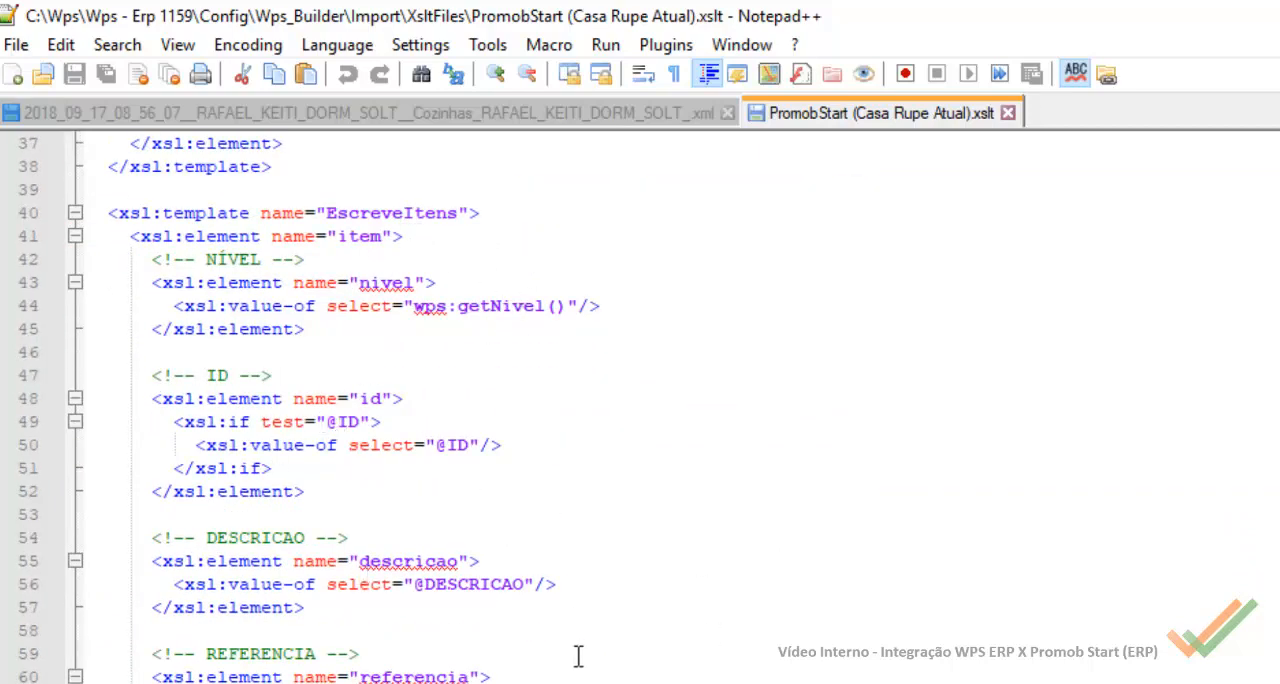
pyautogui.scroll(-2, 578, 655)
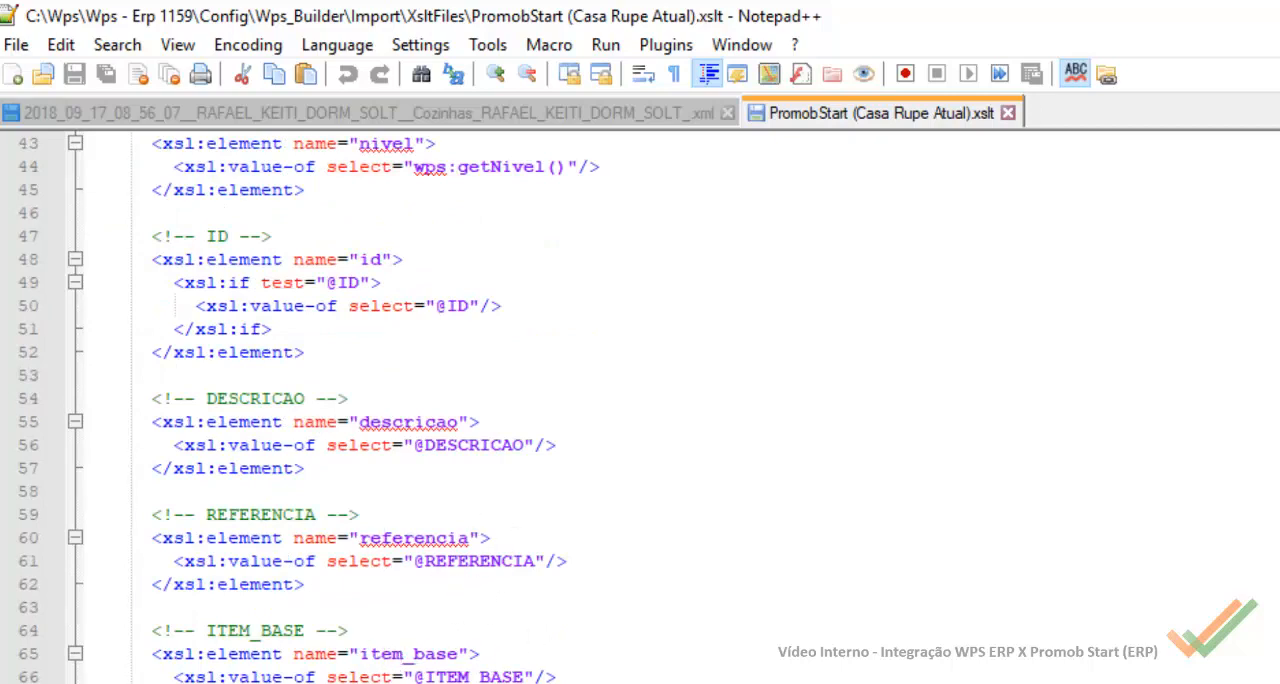
pyautogui.scroll(-3, 452, 653)
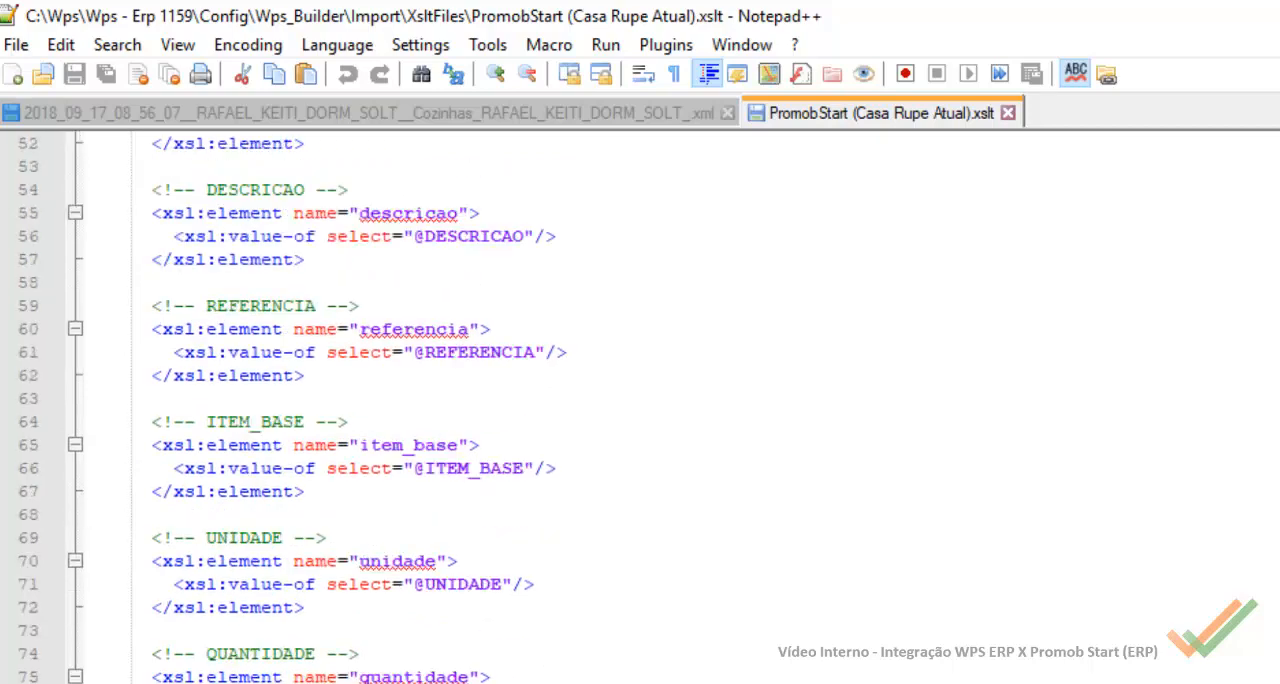
pyautogui.scroll(-2, 401, 583)
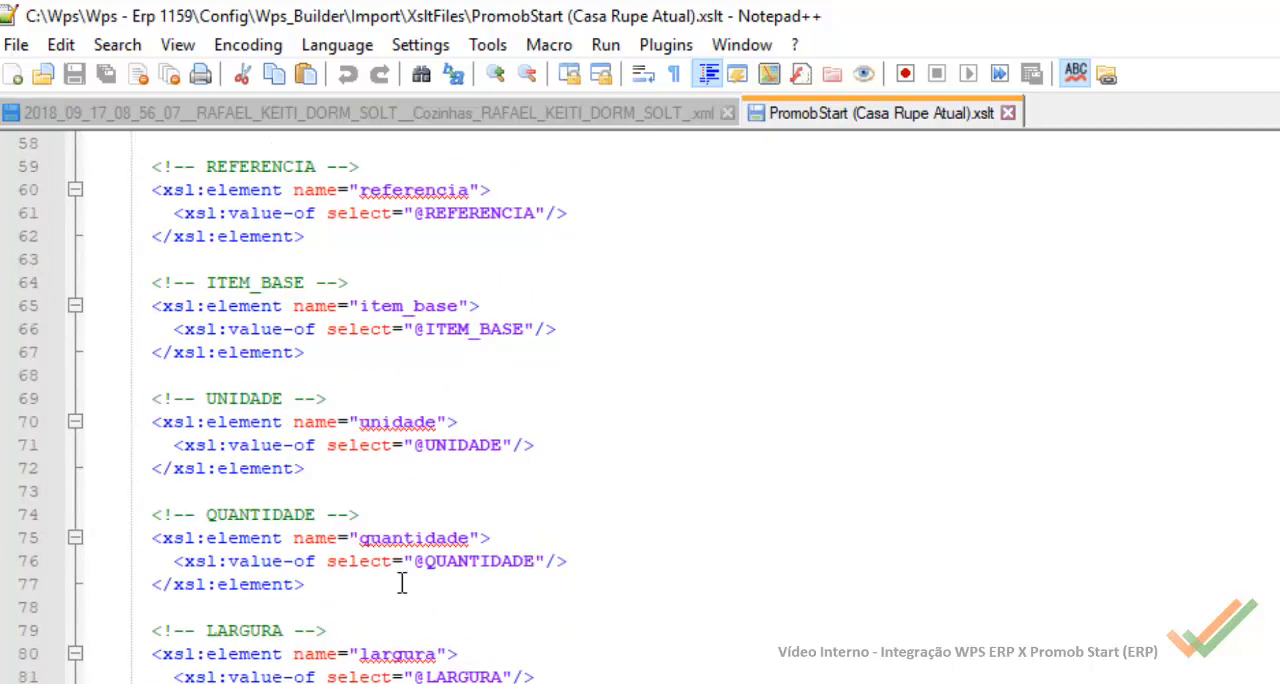
pyautogui.scroll(-2, 405, 503)
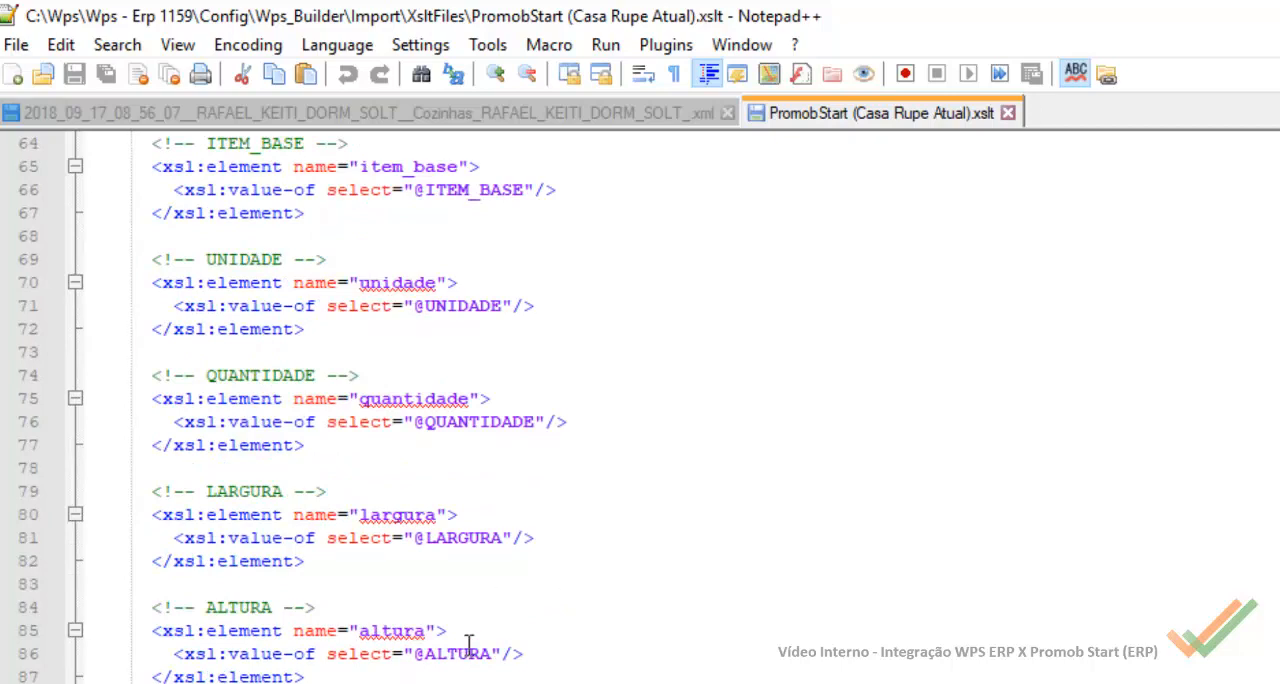
pyautogui.scroll(-5, 468, 636)
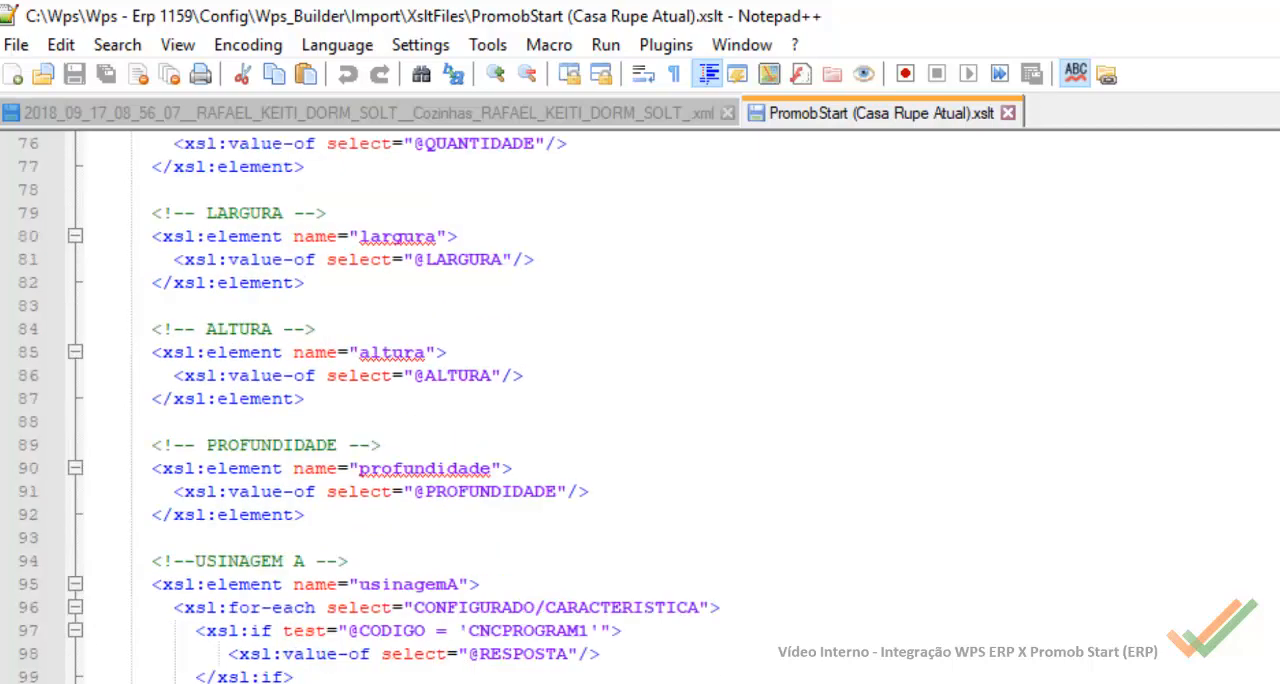
pyautogui.scroll(-2, 459, 500)
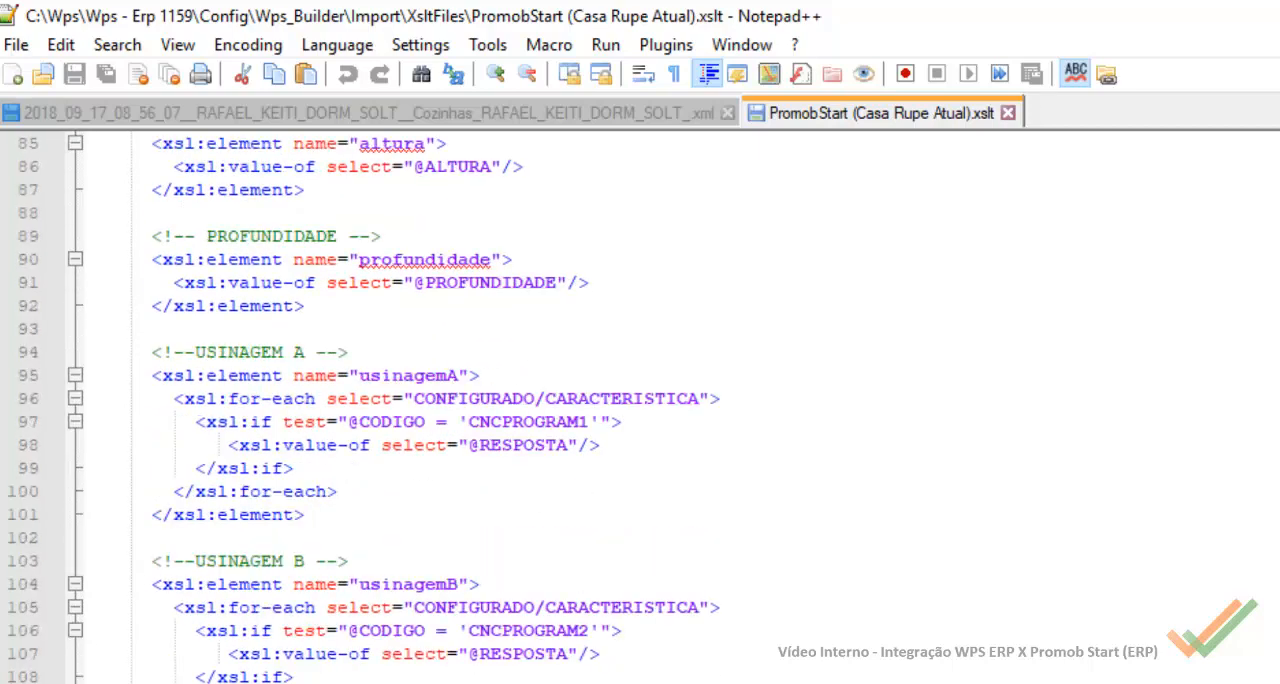
pyautogui.scroll(-7, 423, 604)
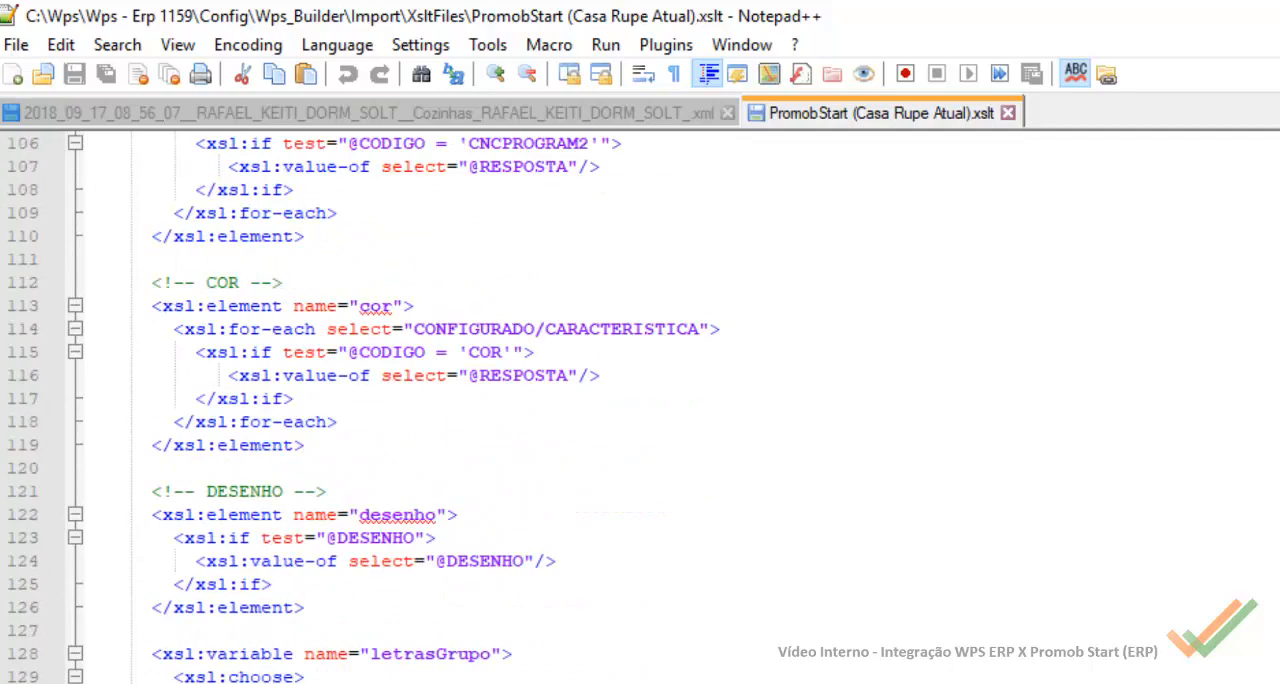
pyautogui.scroll(-3, 515, 664)
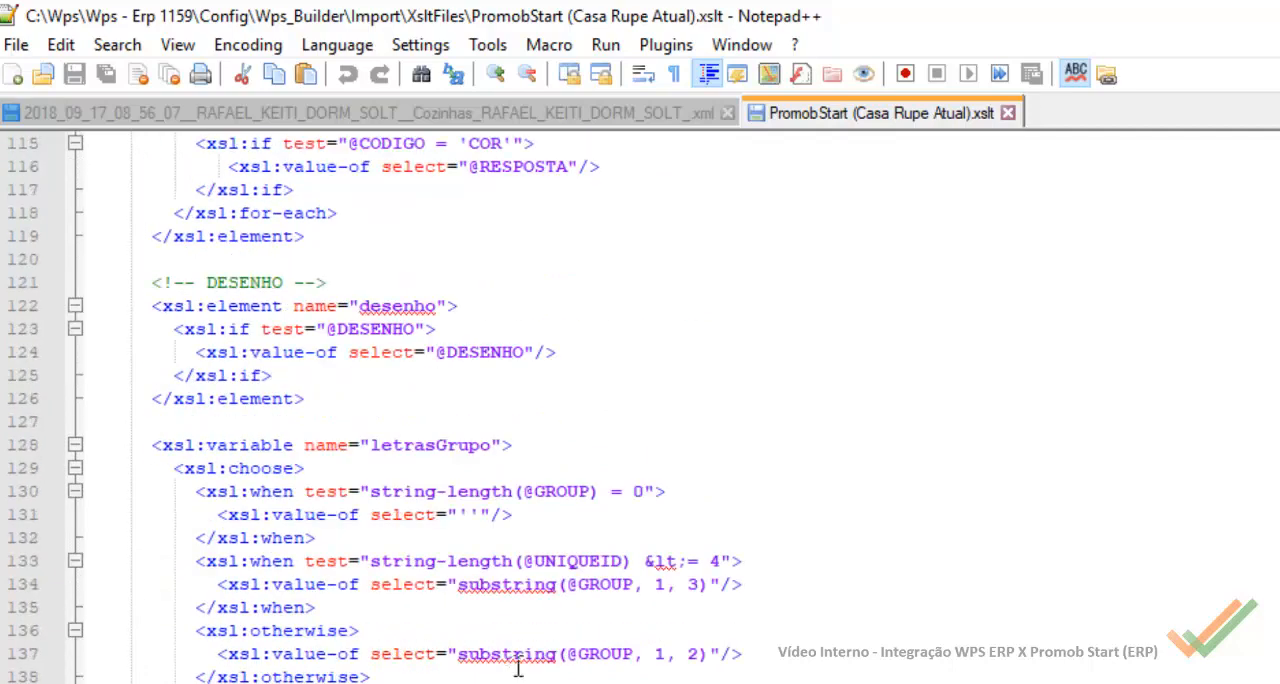
pyautogui.scroll(-3, 427, 563)
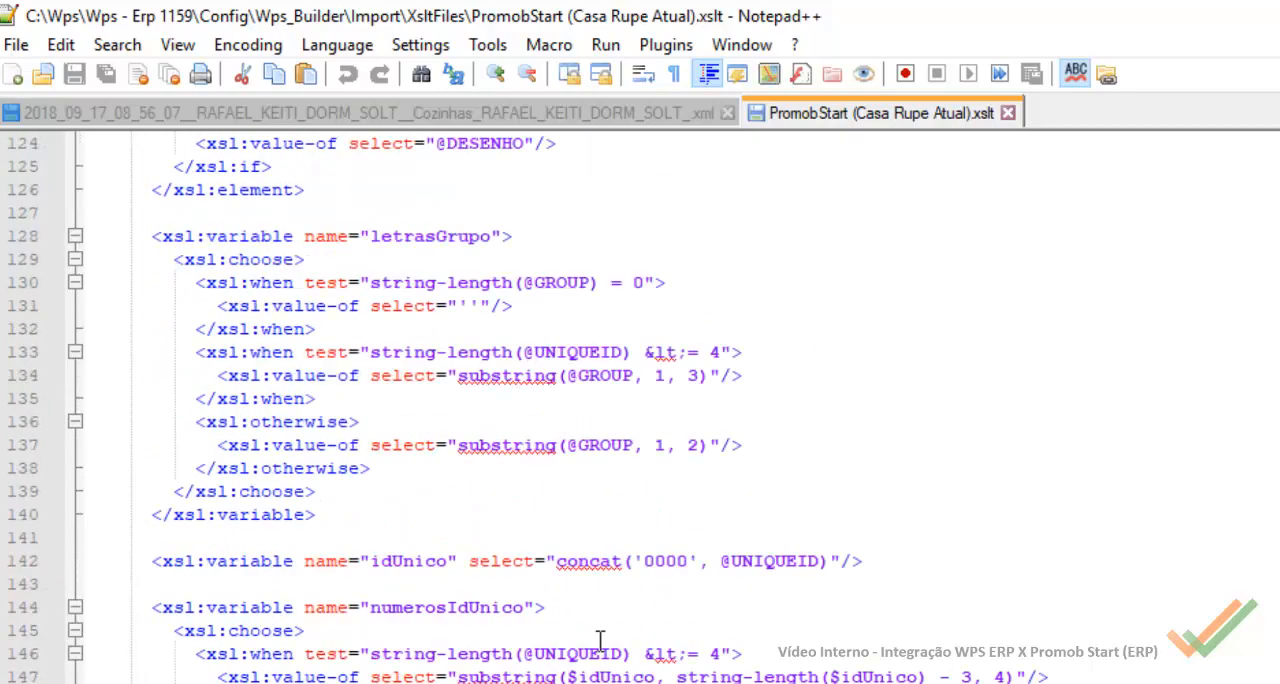
pyautogui.scroll(-2, 517, 617)
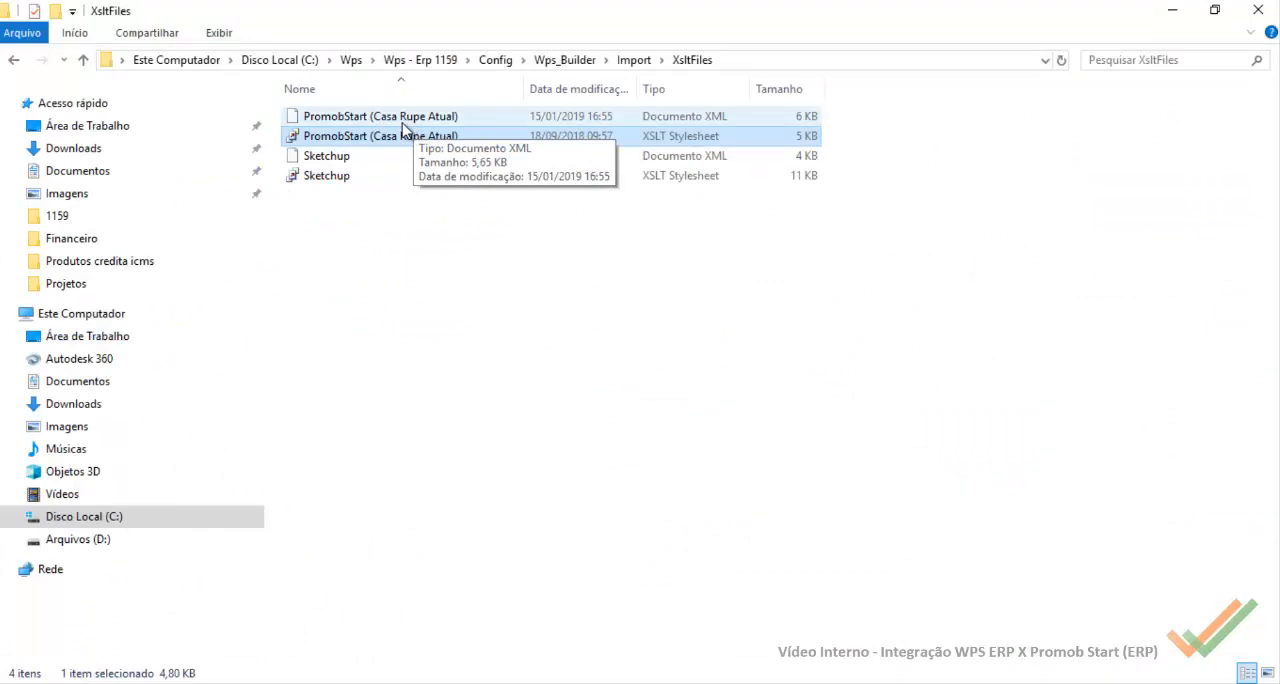
# Step: Open the PromobStart (Casa Rupe Atual) XML document, the imported-fields configurator, in Notepad++
pyautogui.click(668, 119)
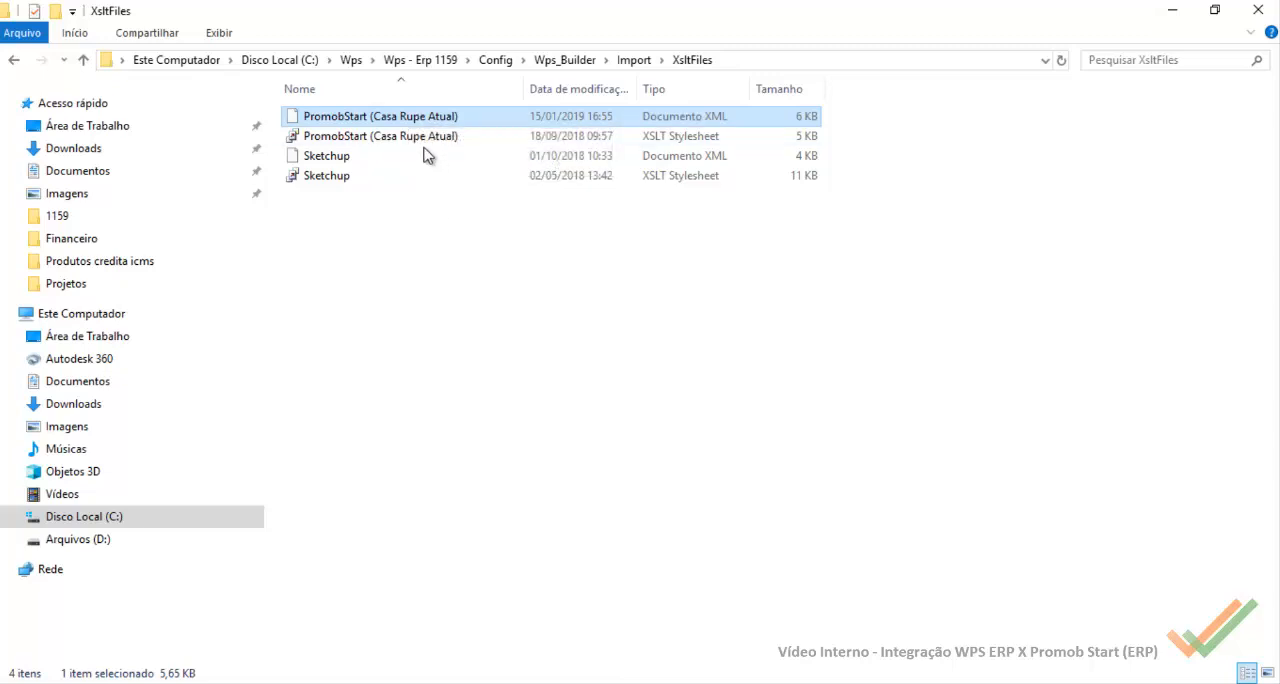
pyautogui.rightClick(407, 121)
pyautogui.click(510, 174)
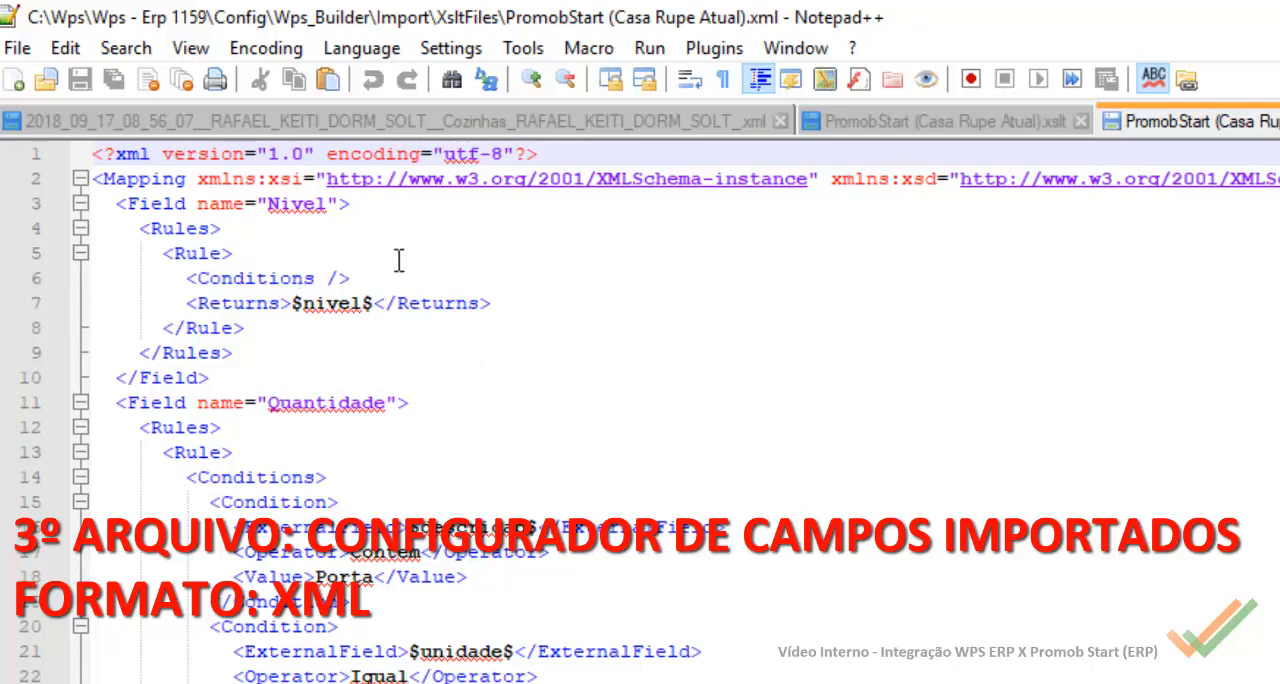
# Step: Revisit the element mappings in the PromobStart XSLT stylesheet and compare them with the project XML
pyautogui.click(966, 121)
pyautogui.scroll(-3, 580, 537)
pyautogui.scroll(9, 580, 537)
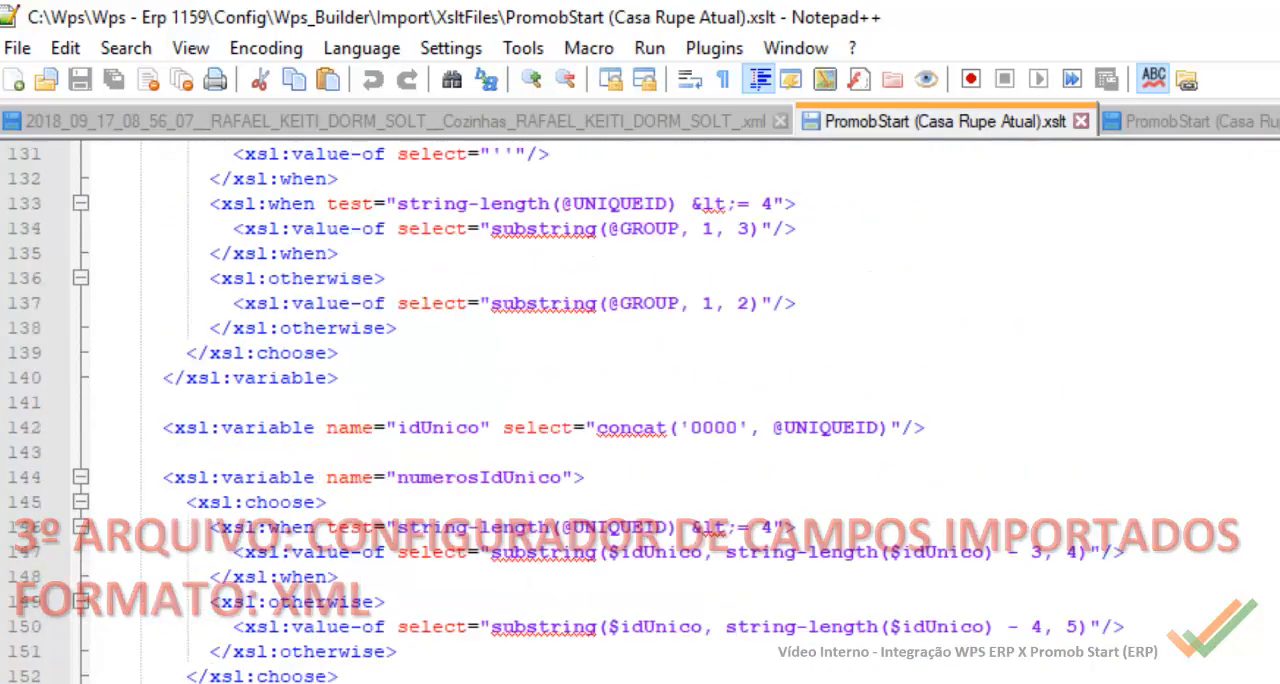
pyautogui.scroll(9, 560, 383)
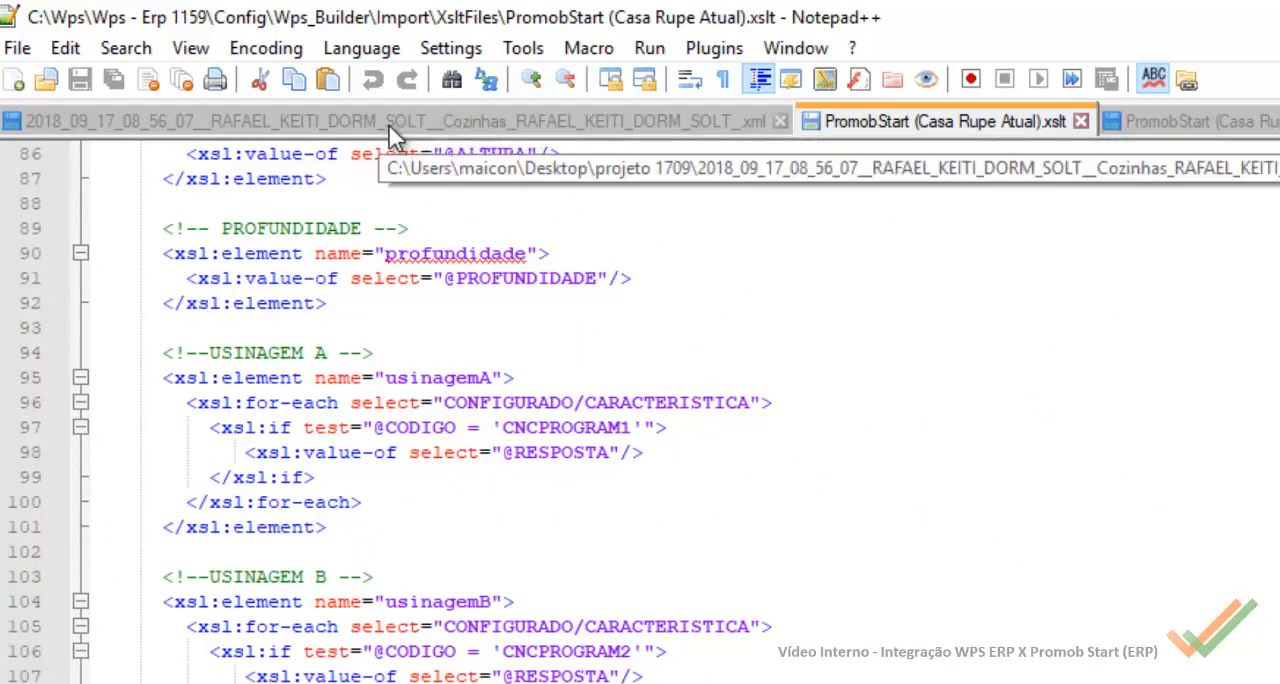
pyautogui.click(474, 118)
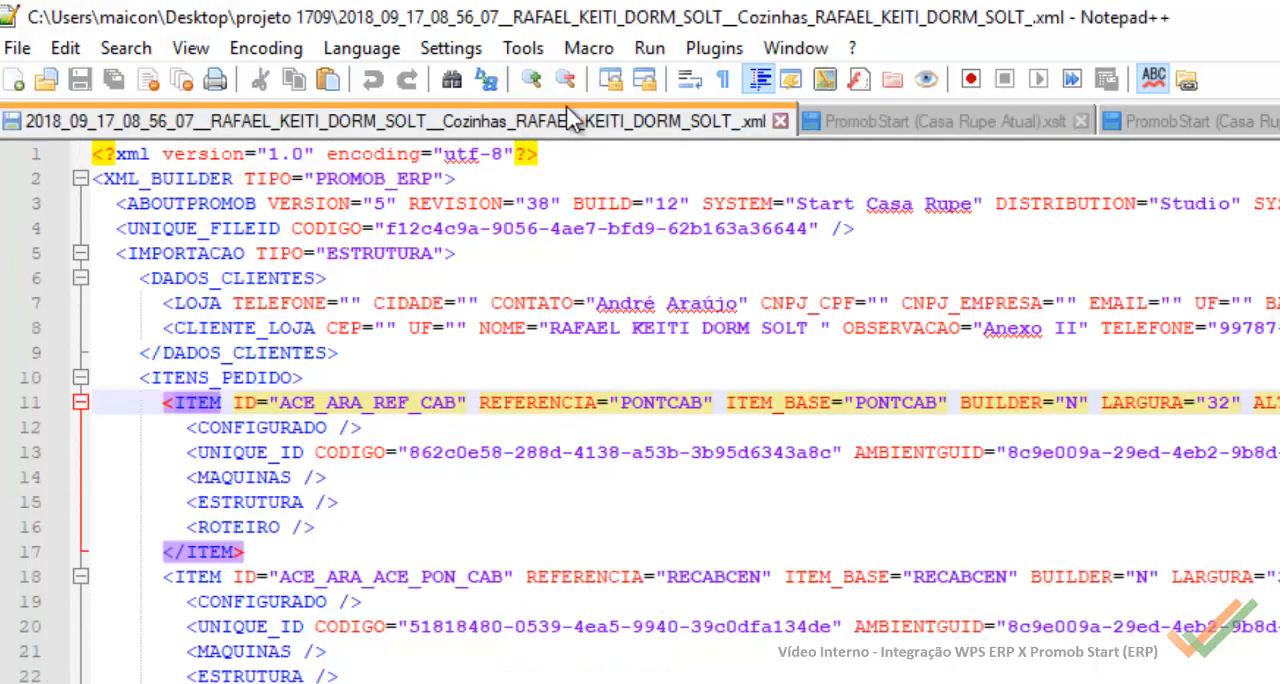
pyautogui.click(952, 117)
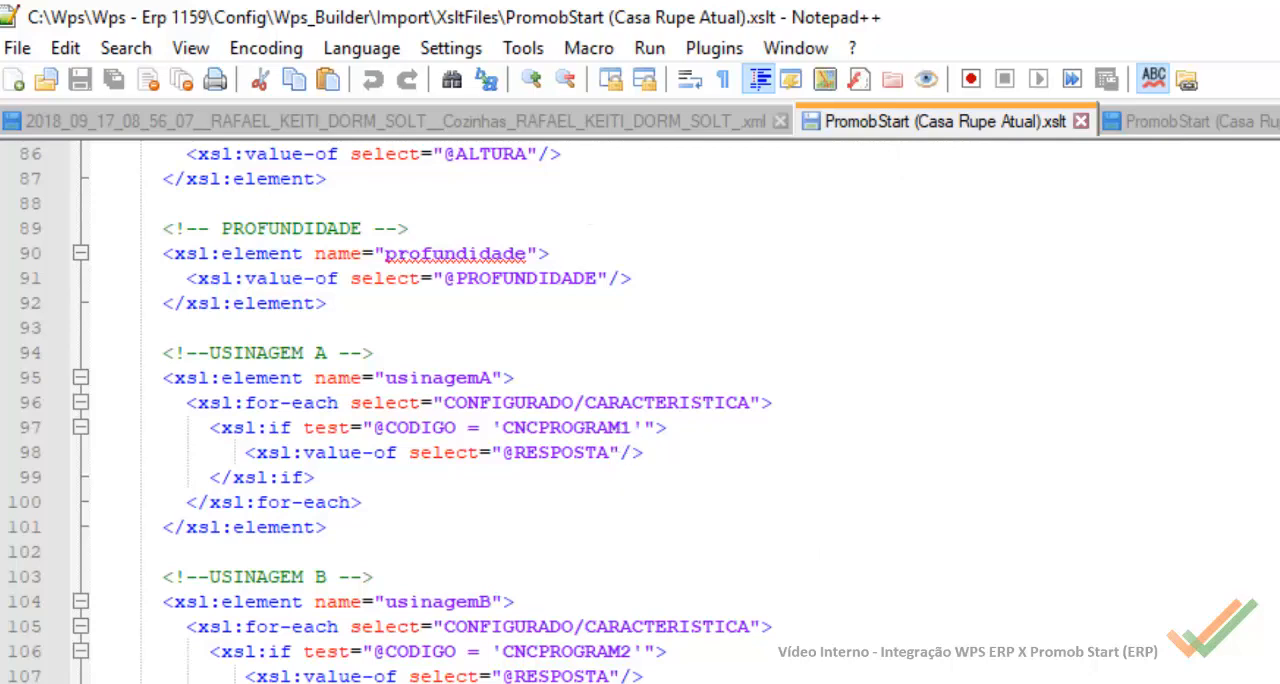
# Step: Examine the rules of the Nivel, Quantidade and Codigo fields in the PromobStart configurator XML
pyautogui.click(1195, 122)
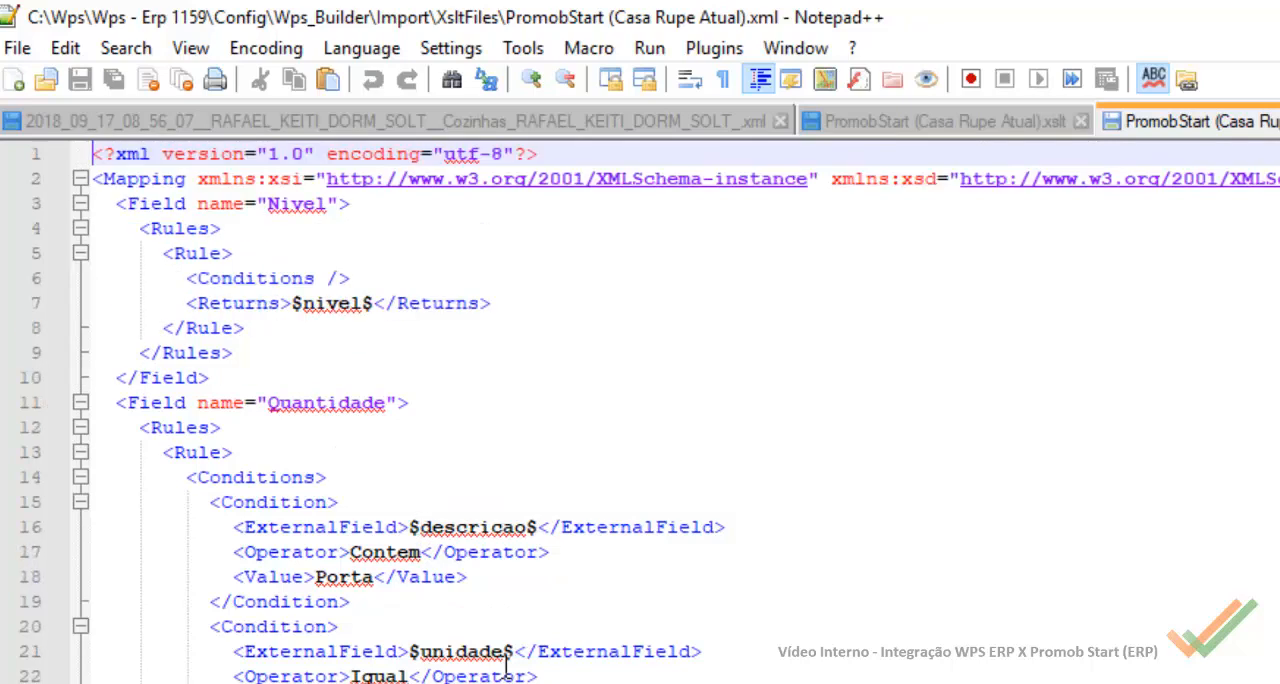
pyautogui.click(339, 400)
pyautogui.click(295, 203)
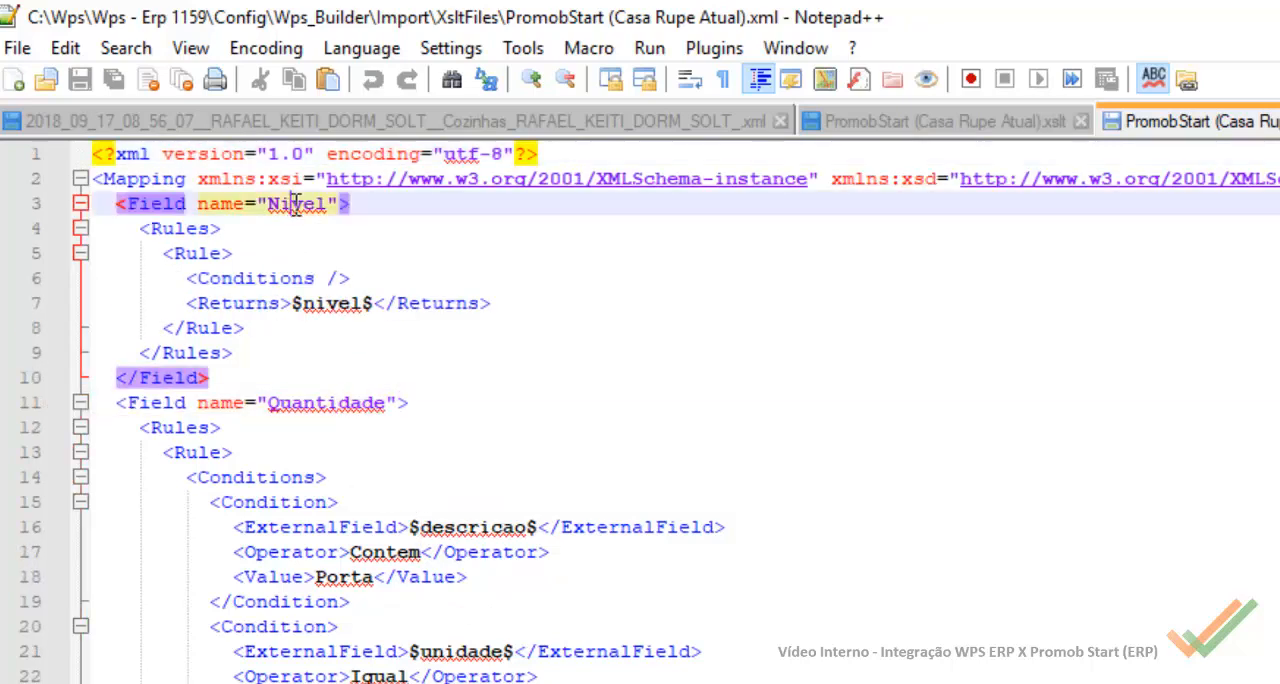
pyautogui.click(338, 402)
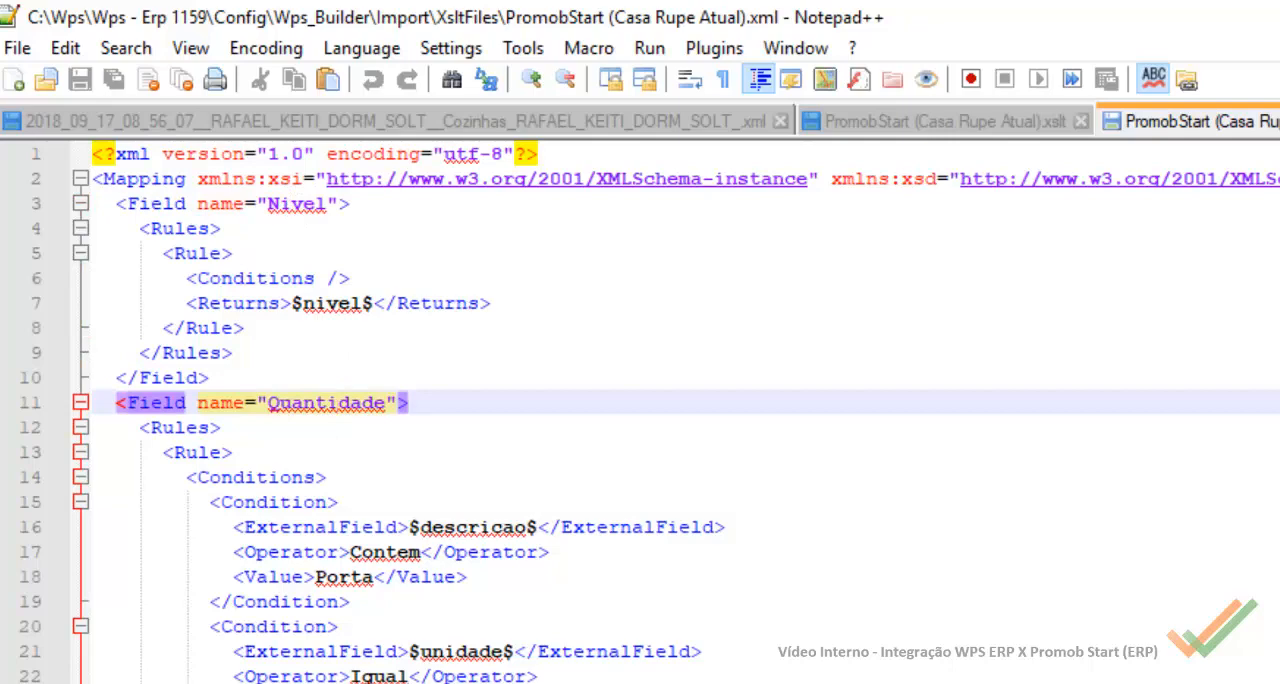
pyautogui.scroll(-9, 308, 680)
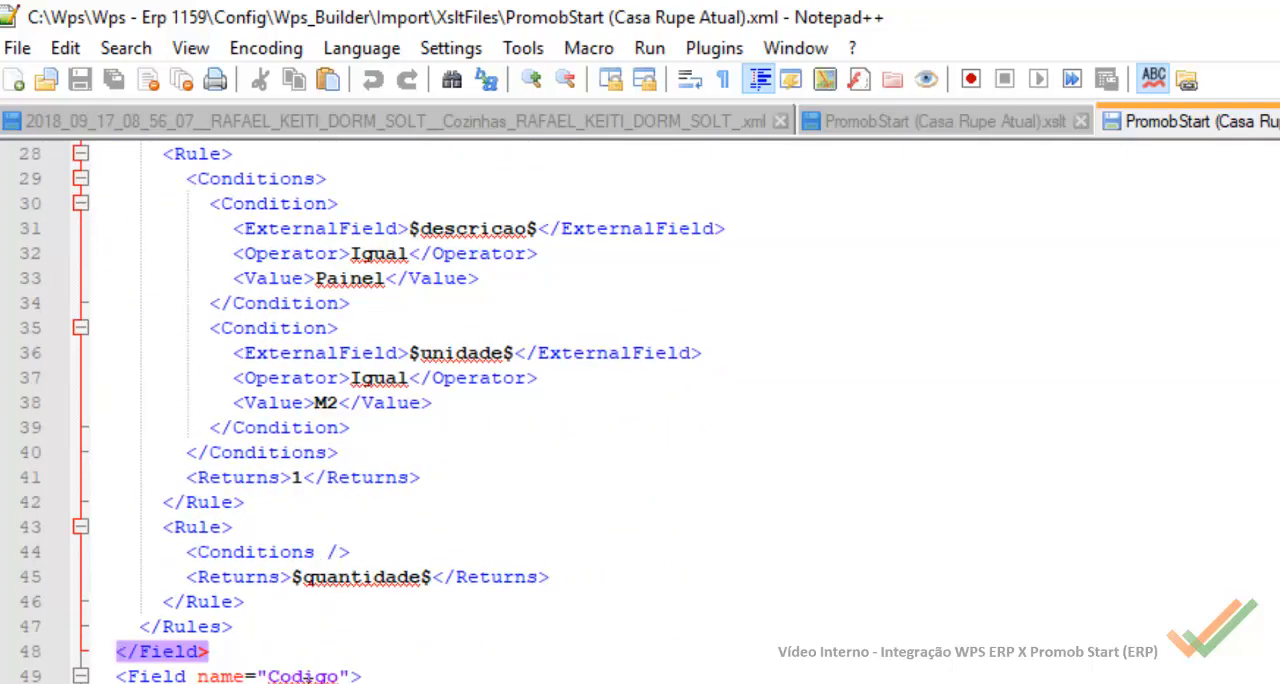
pyautogui.scroll(-11, 308, 678)
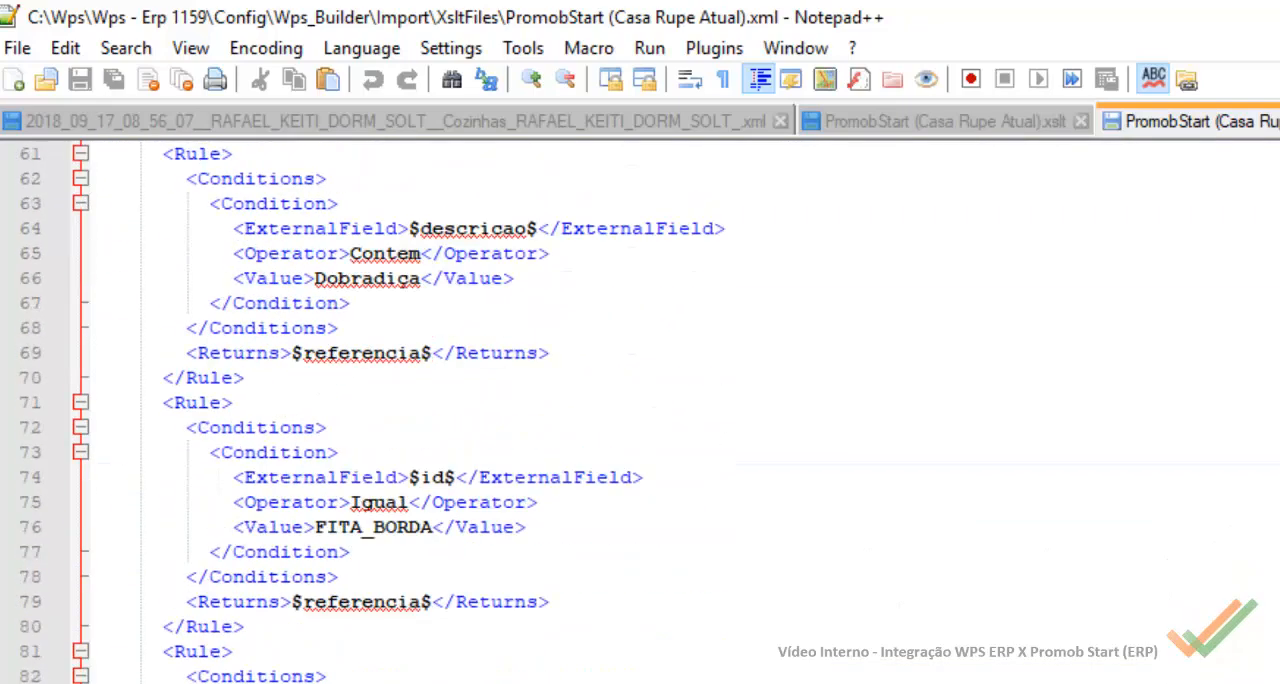
pyautogui.scroll(20, 569, 680)
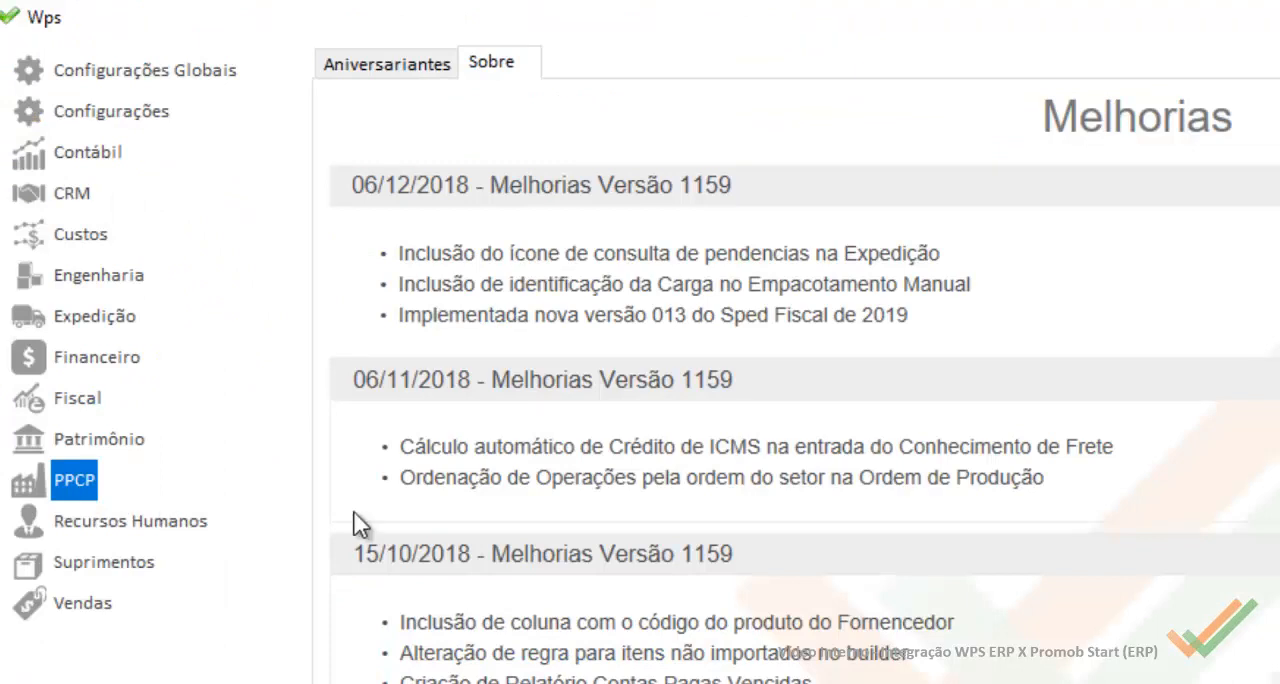
# Step: In Wps, open the PPCP production orders and search by order code for "promob"
pyautogui.click(72, 488)
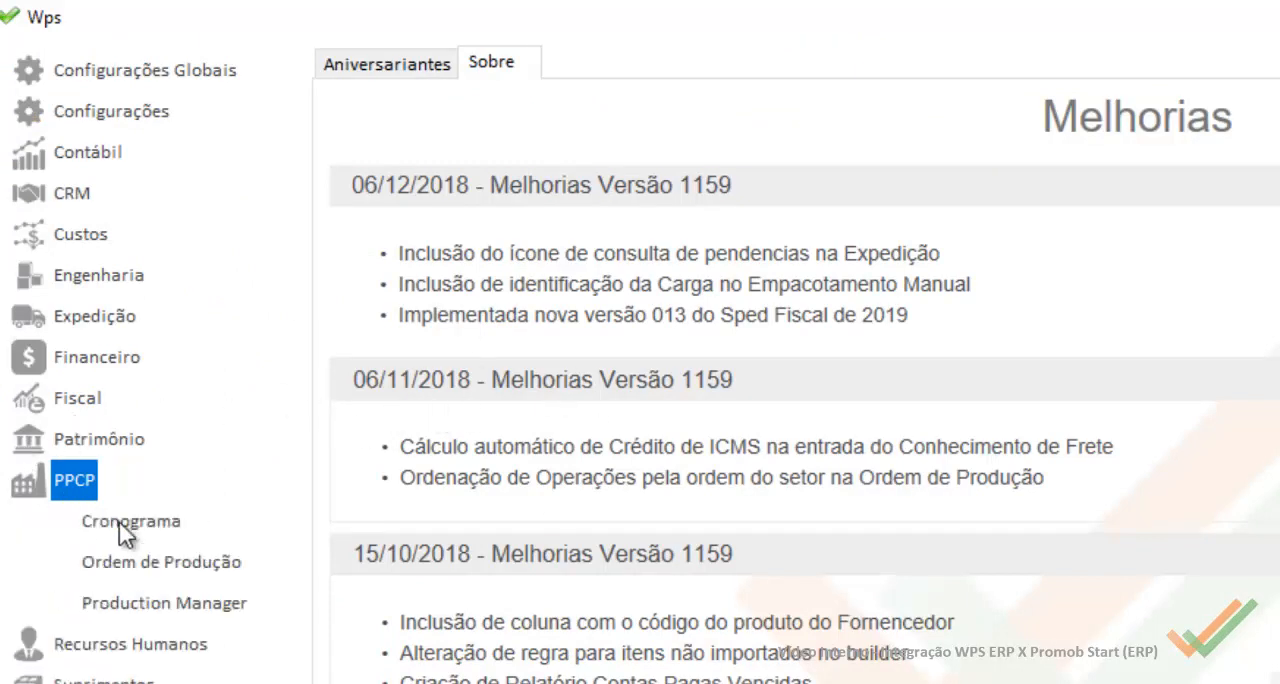
pyautogui.click(170, 561)
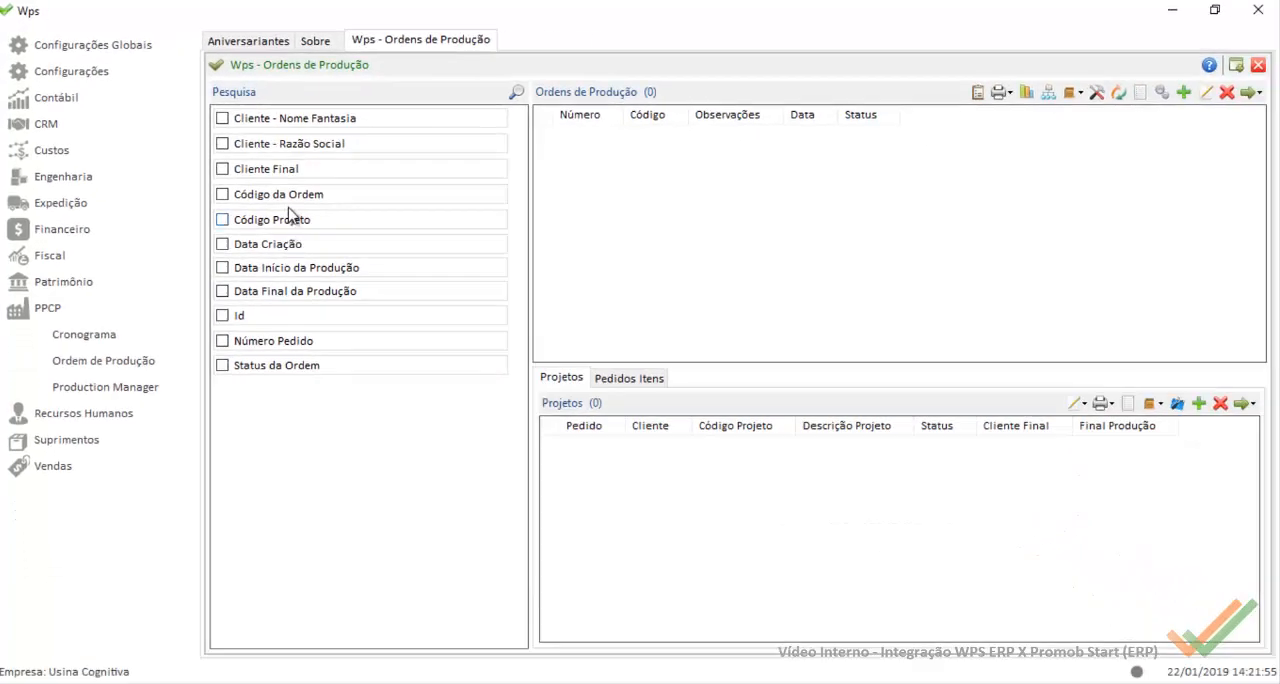
pyautogui.click(286, 196)
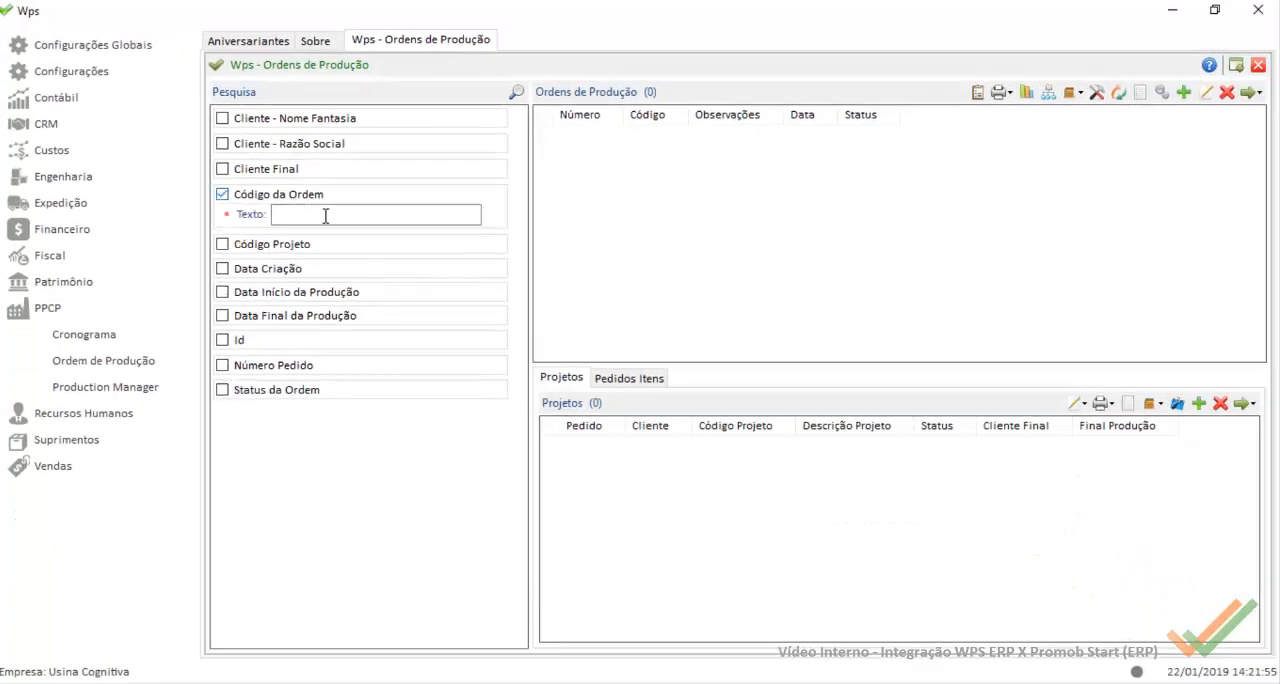
pyautogui.write('promob')
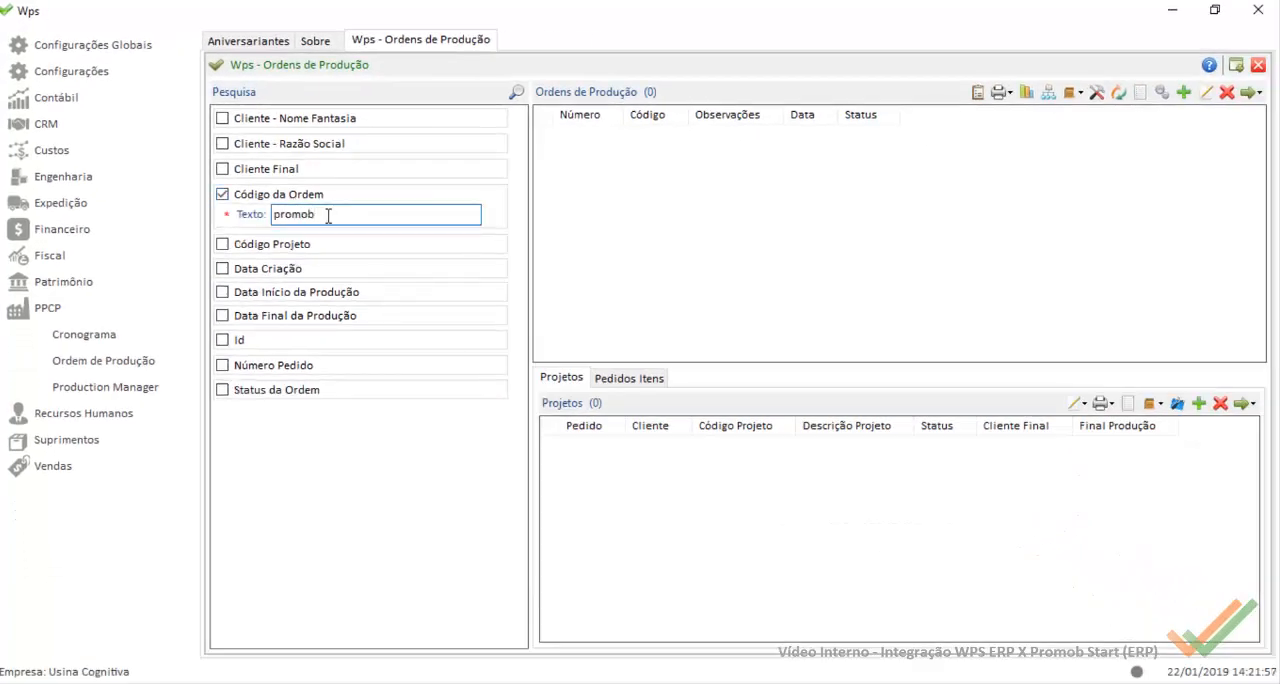
pyautogui.press('Return')
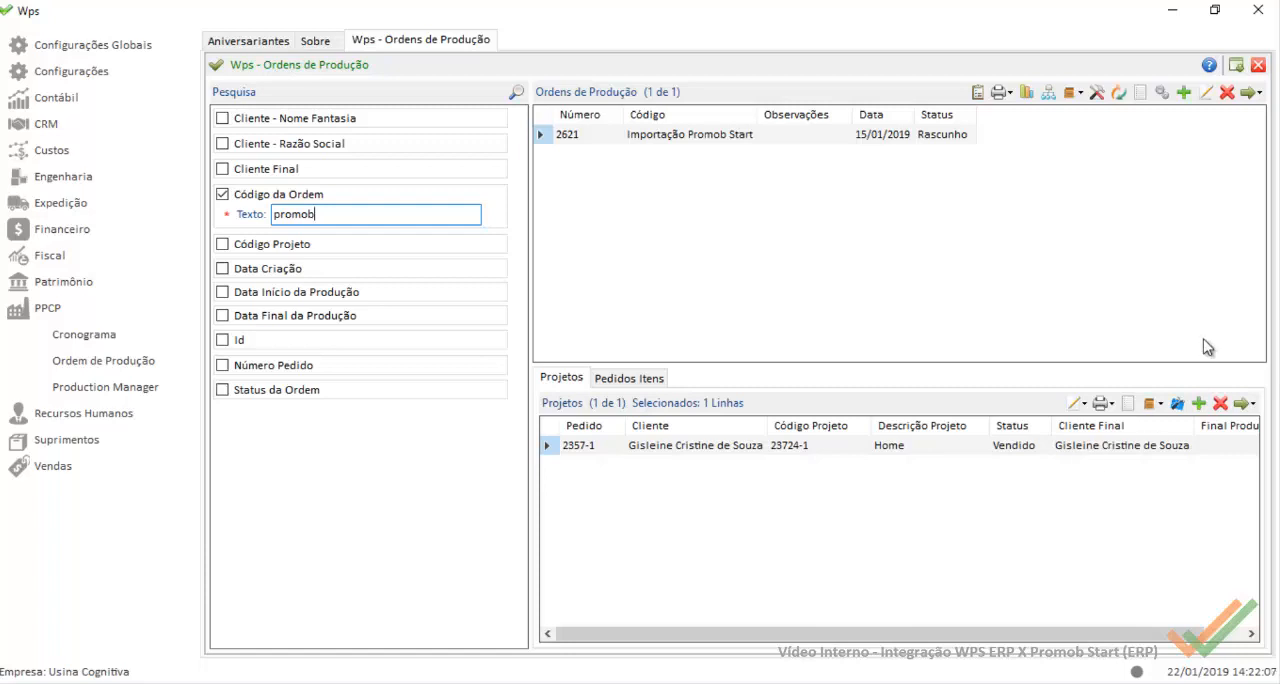
# Step: Open the item editor for the found order's project and bring up its options for importing from an XML file
pyautogui.click(1177, 403)
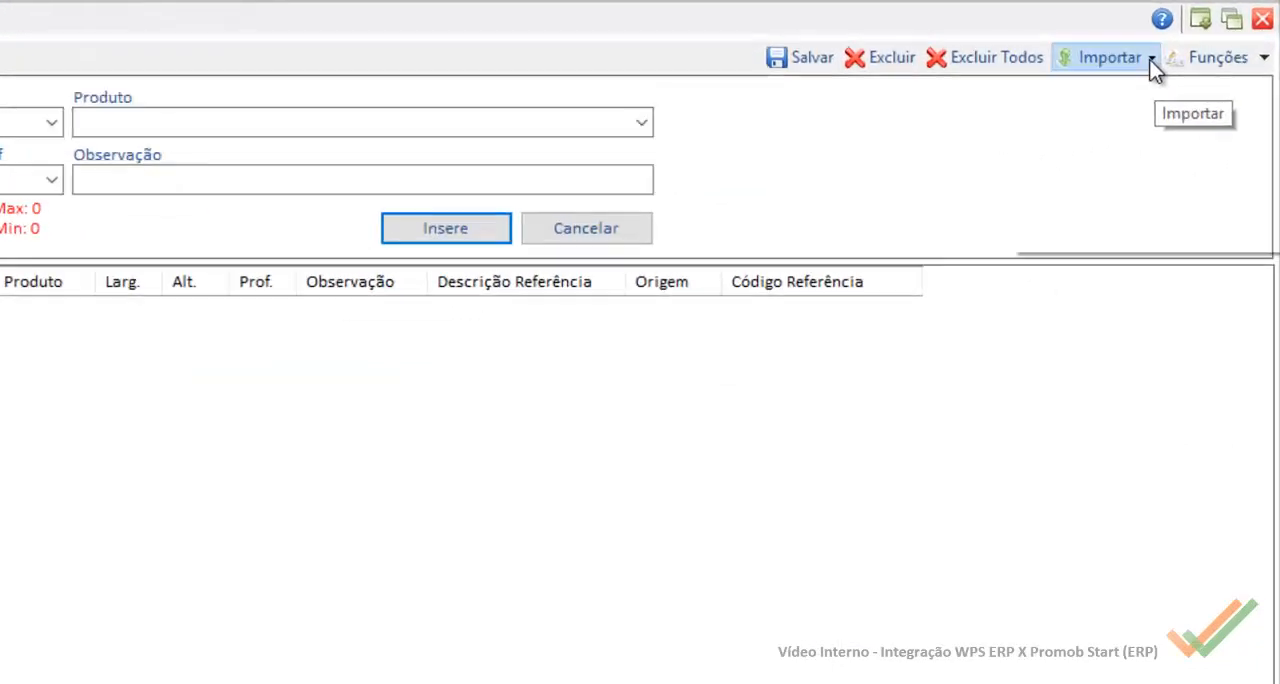
pyautogui.click(1188, 42)
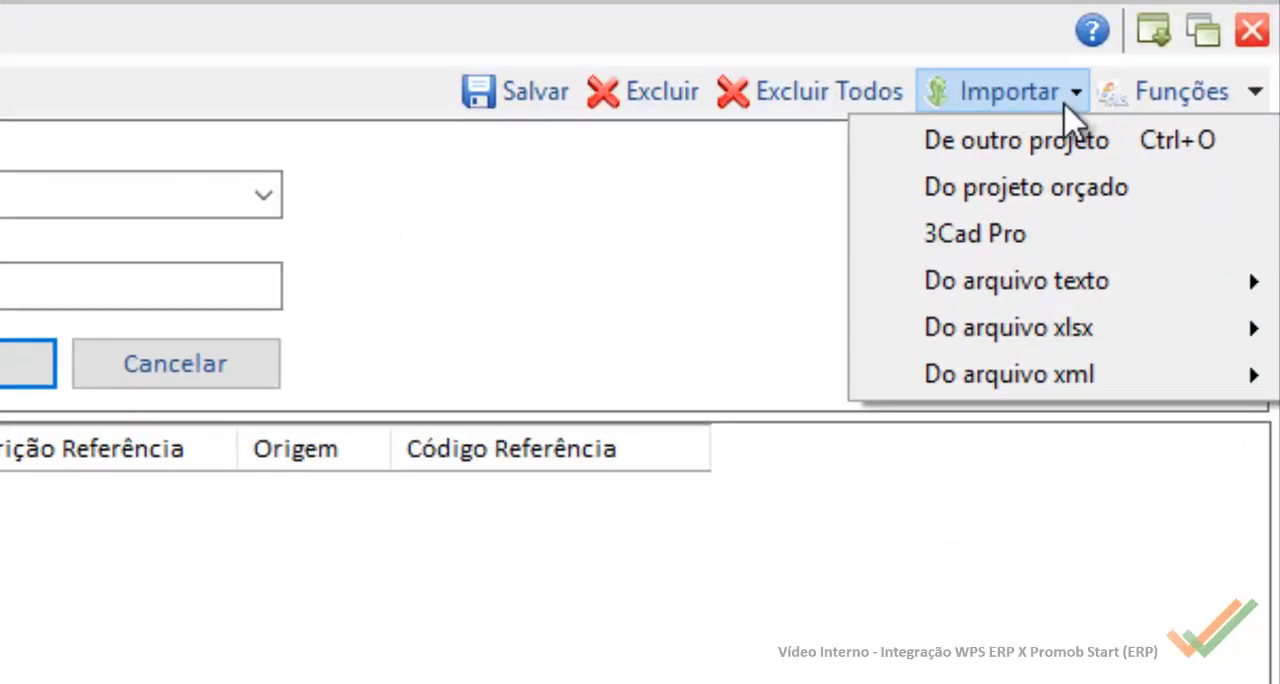
pyautogui.click(1016, 400)
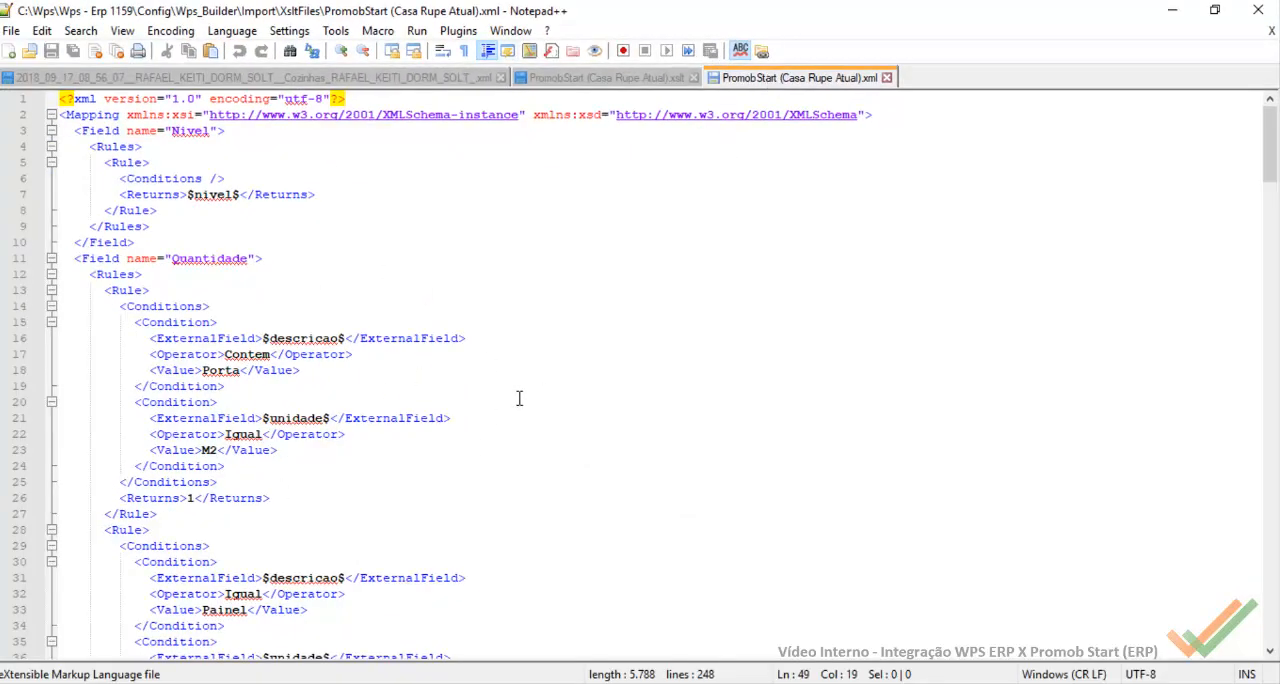
# Step: Close the PromobStart (Casa Rupe Atual) XML and XSLT files in Notepad++, keeping the project XML open
pyautogui.click(886, 77)
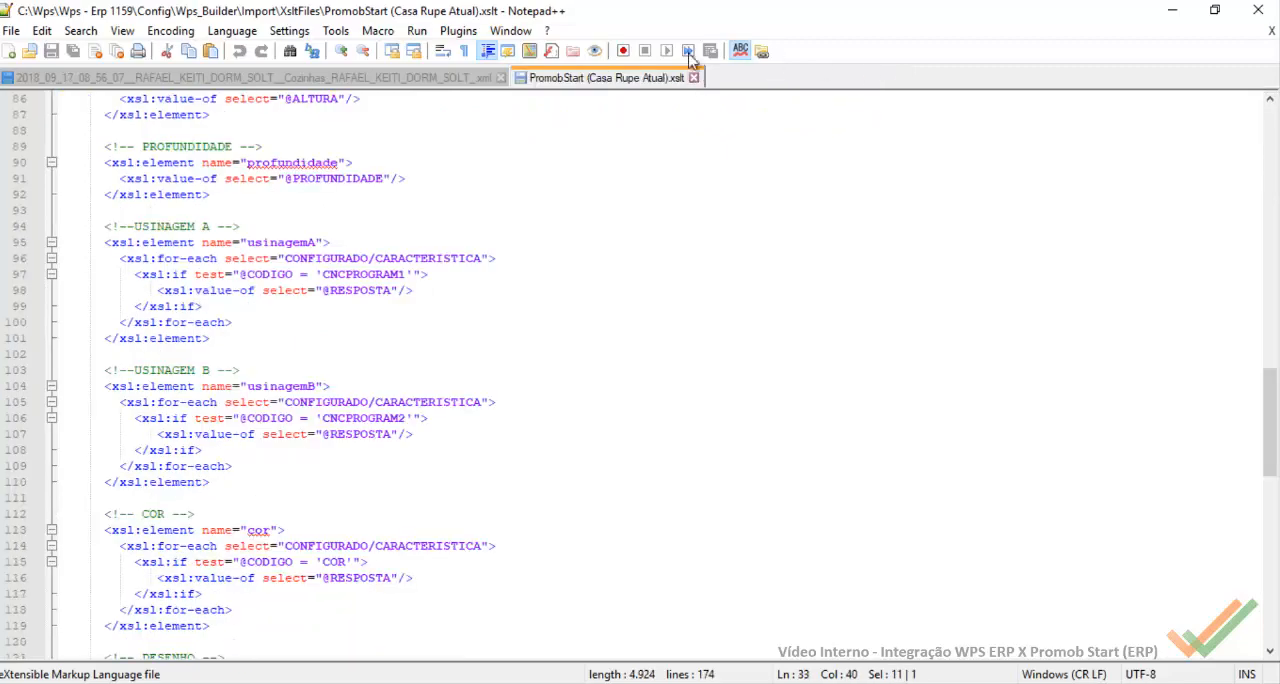
pyautogui.click(693, 77)
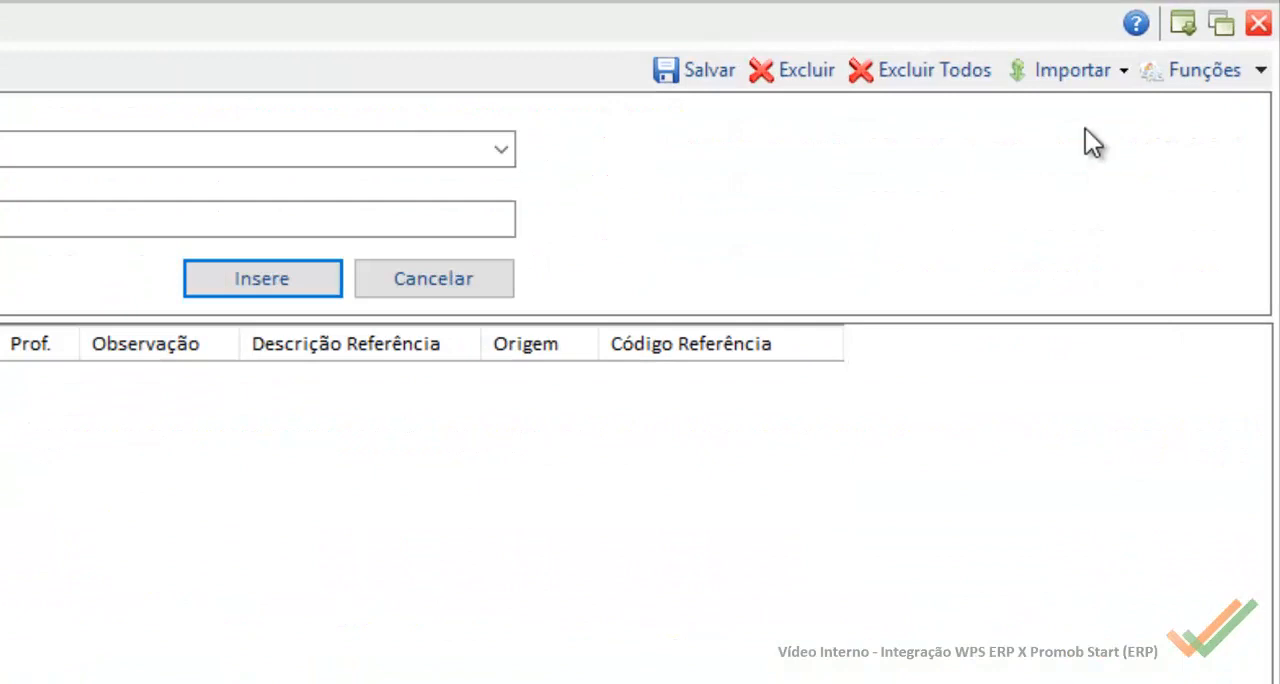
# Step: In Wps, open the PromobStart (Casa Rupe Atual) XML import configuration, using the project XML from the projeto 1709 folder as the model file
pyautogui.click(1068, 70)
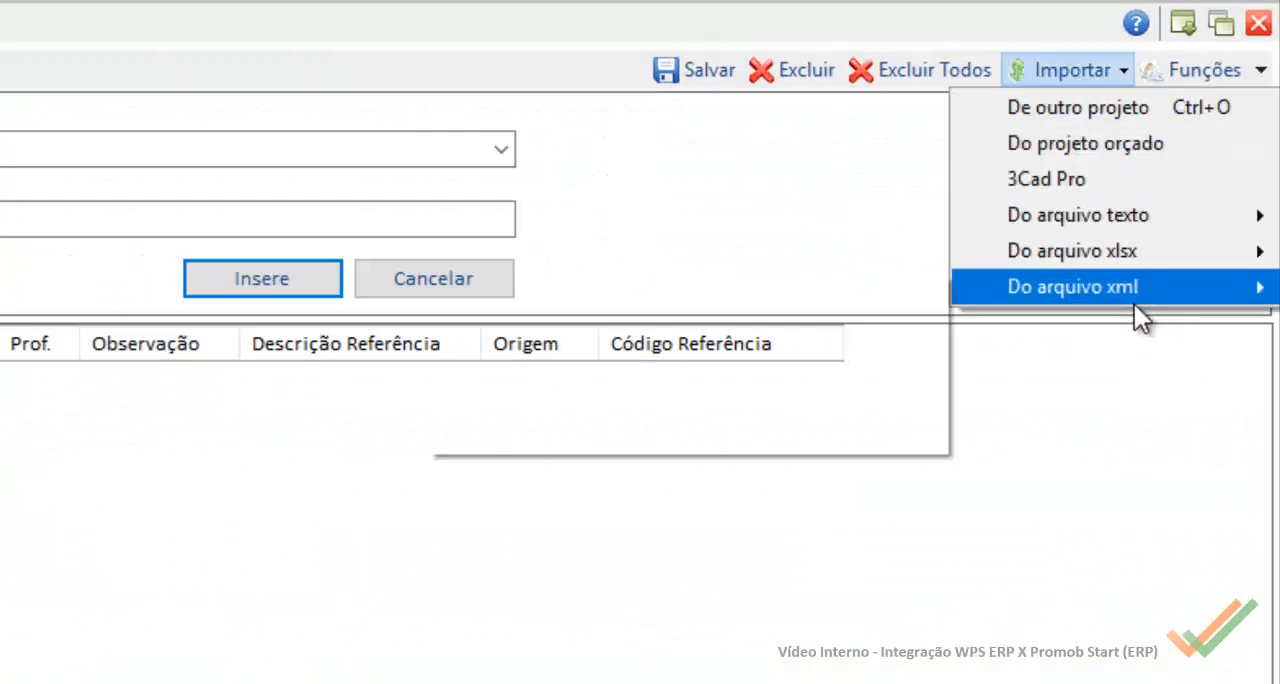
pyautogui.moveTo(1134, 304)
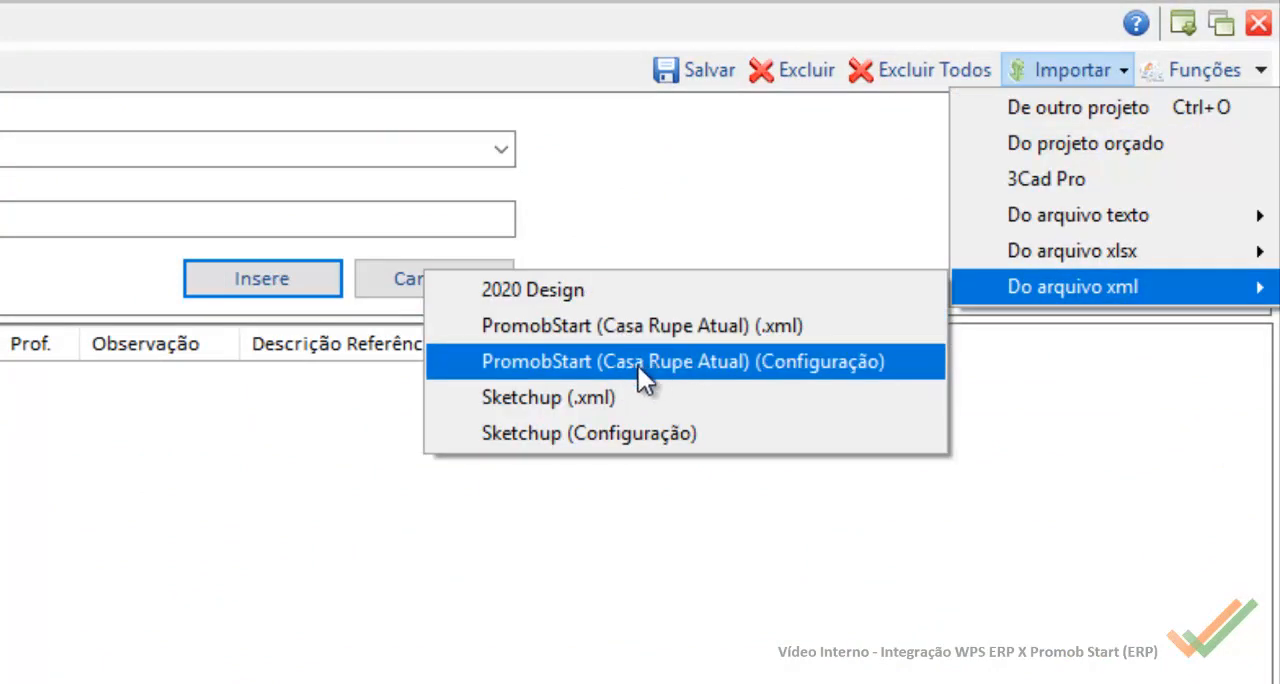
pyautogui.click(678, 362)
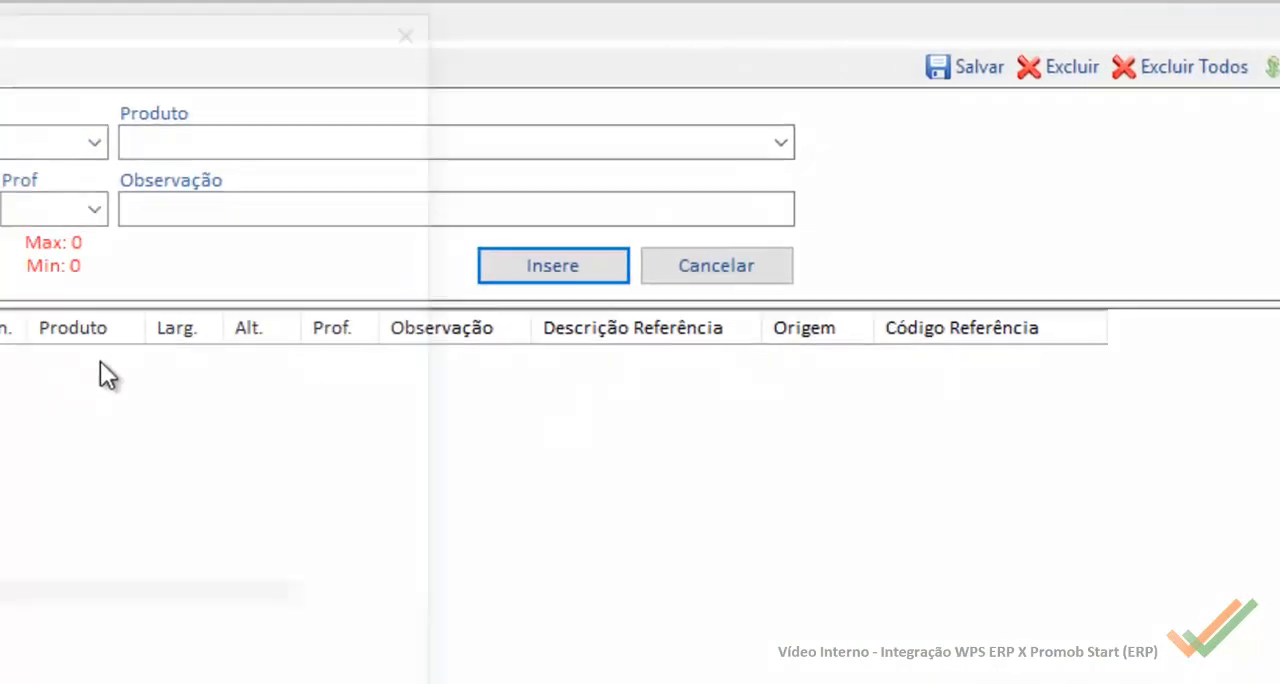
pyautogui.click(422, 290)
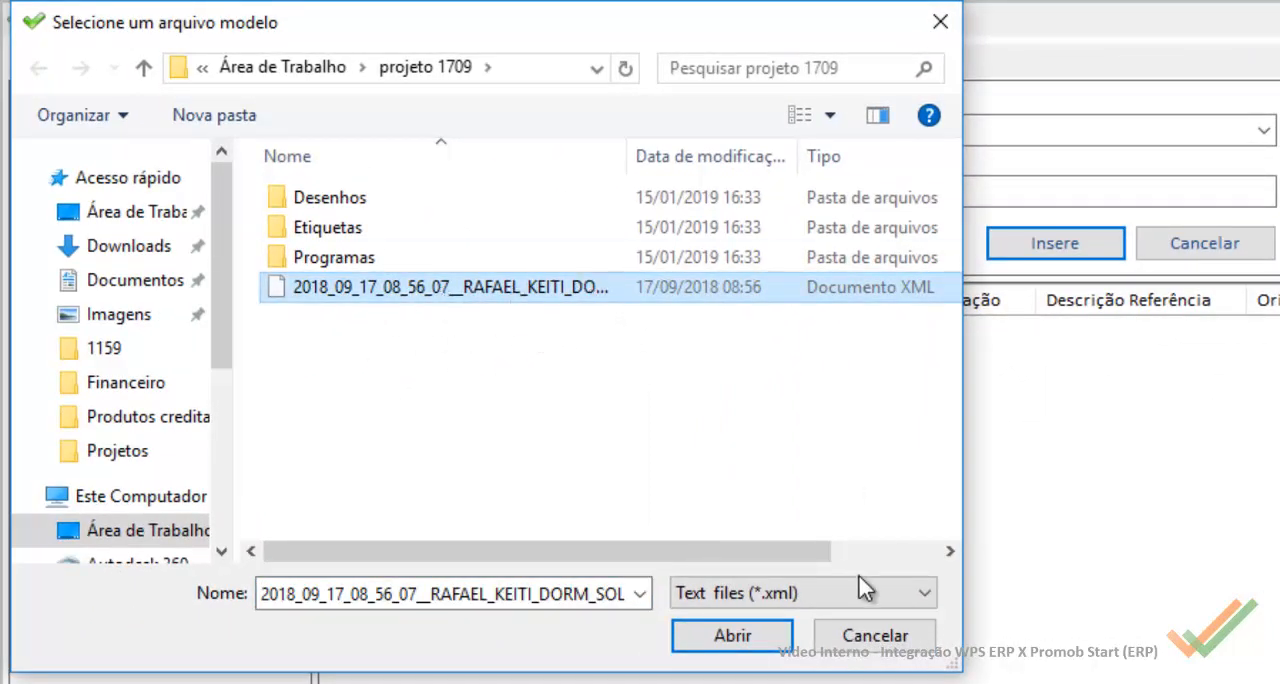
pyautogui.click(771, 646)
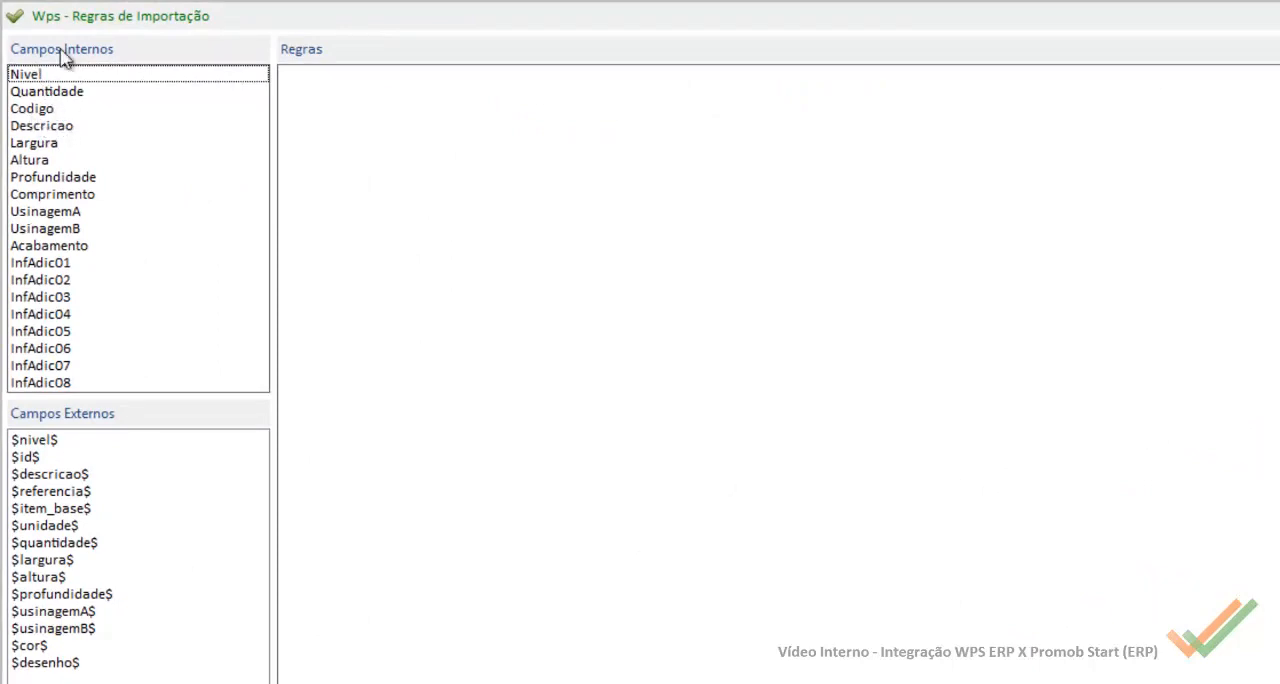
# Step: Examine the import rules of the internal fields Nivel, Quantidade, Codigo, Descricao, Altura and Profundidade
pyautogui.click(29, 78)
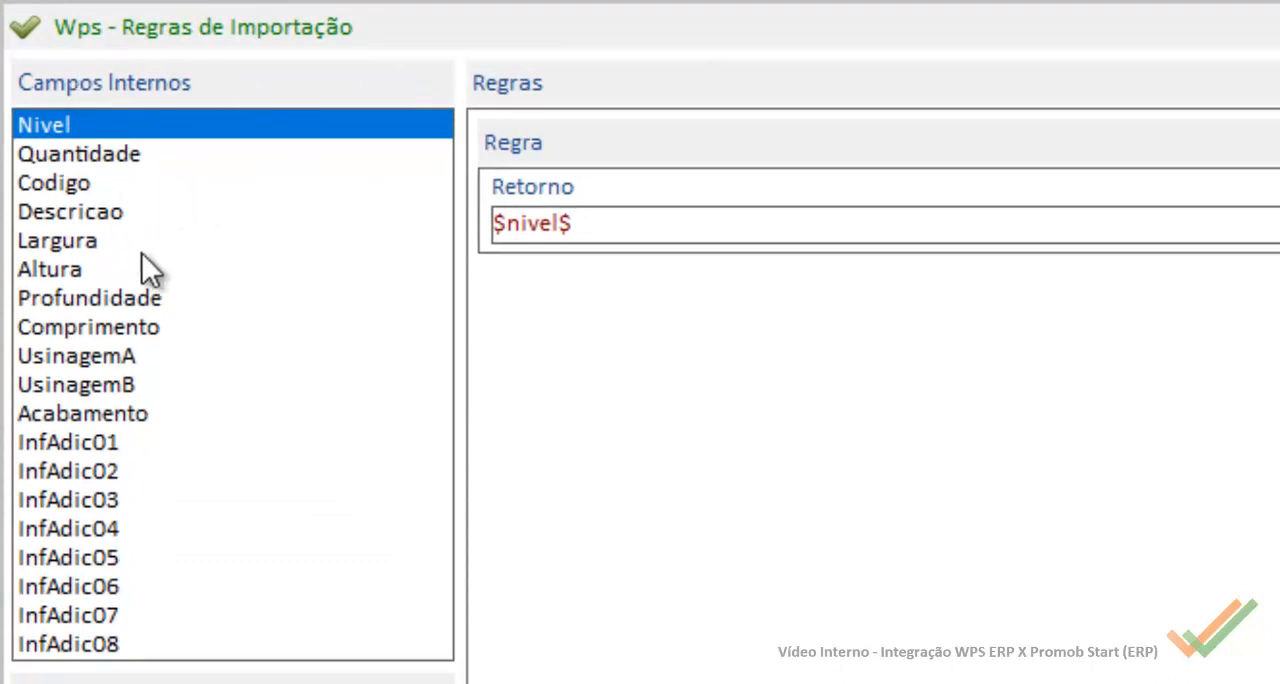
pyautogui.click(76, 156)
pyautogui.click(57, 190)
pyautogui.click(57, 218)
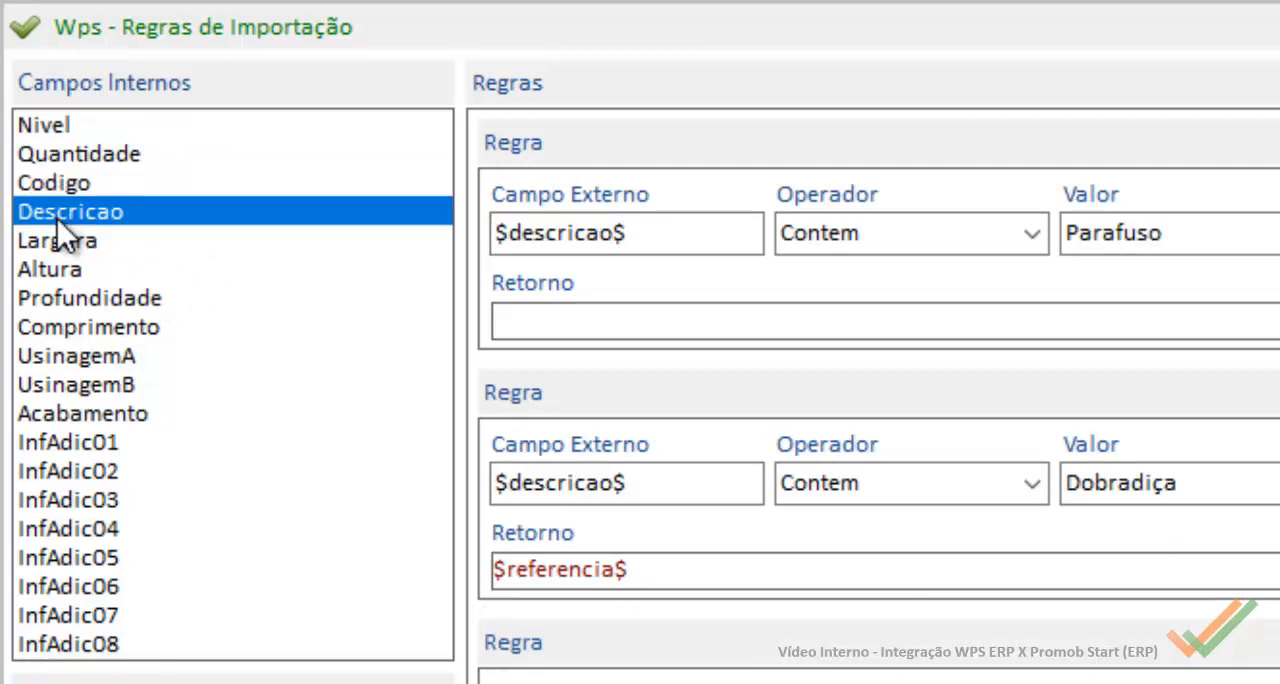
pyautogui.click(57, 265)
pyautogui.click(78, 298)
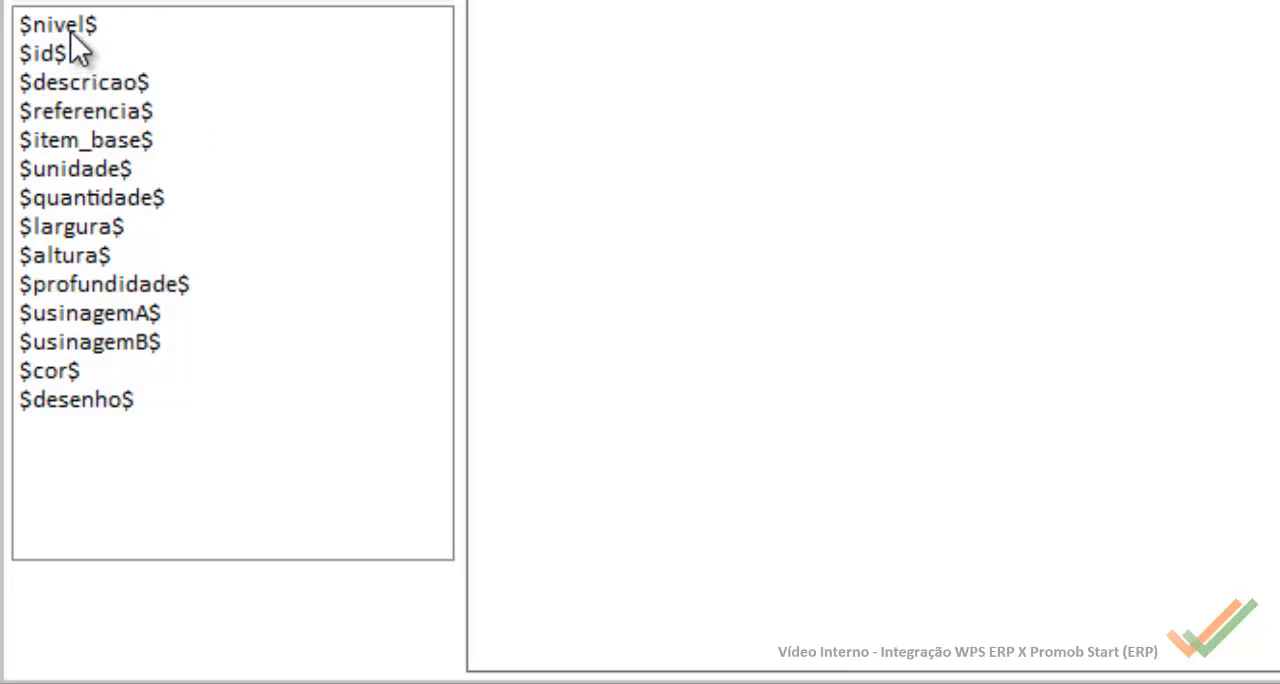
# Step: Go through the external fields from $nivel$ to $quantidade$ and compare $nivel$ with the rule of the internal field Nivel
pyautogui.click(70, 31)
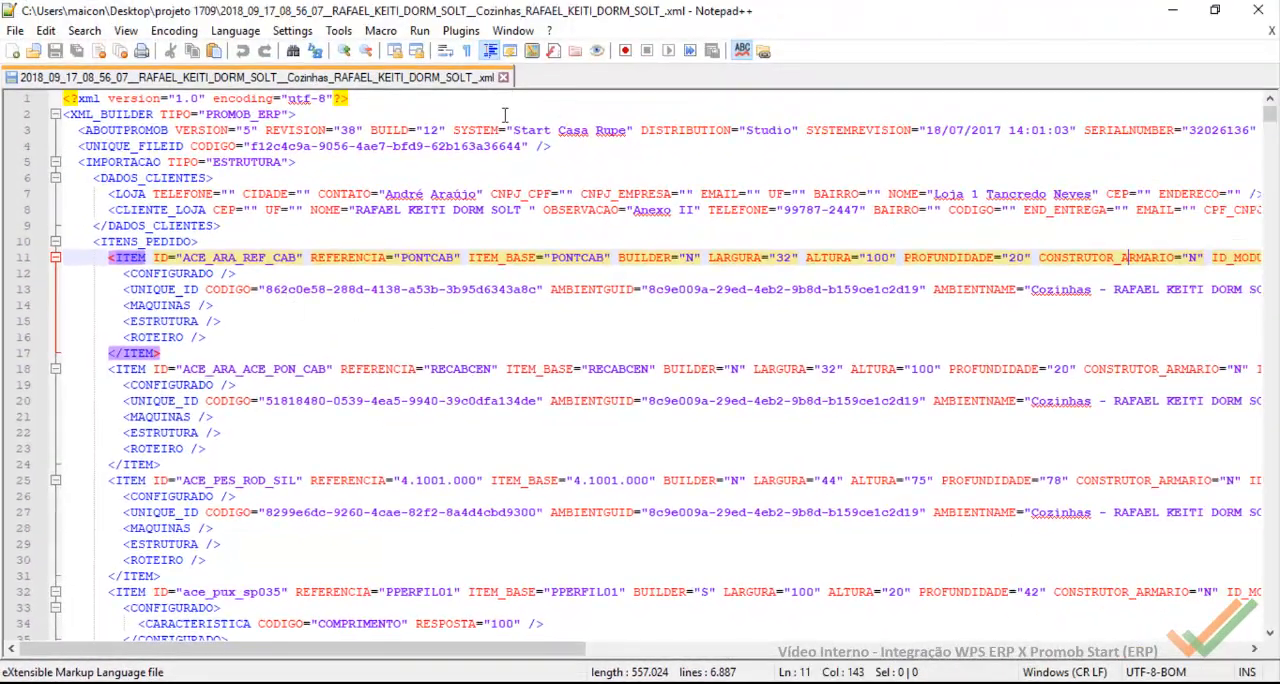
pyautogui.click(1173, 10)
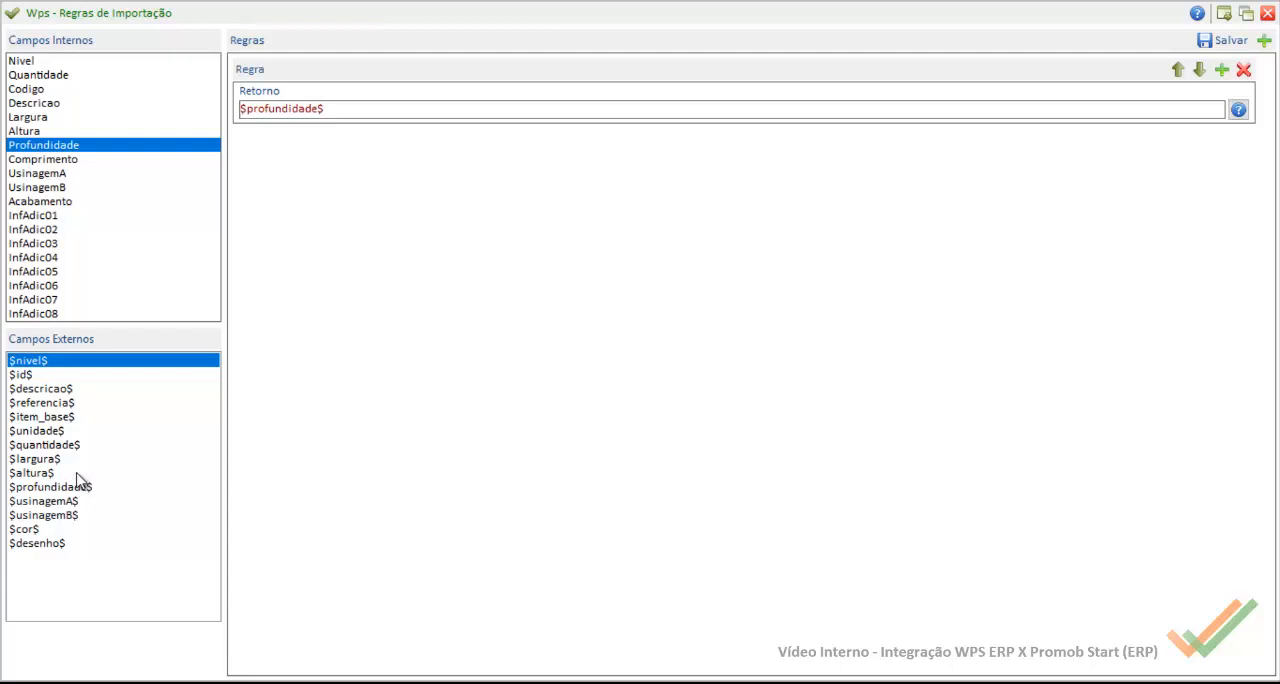
pyautogui.click(34, 376)
pyautogui.click(38, 390)
pyautogui.click(38, 402)
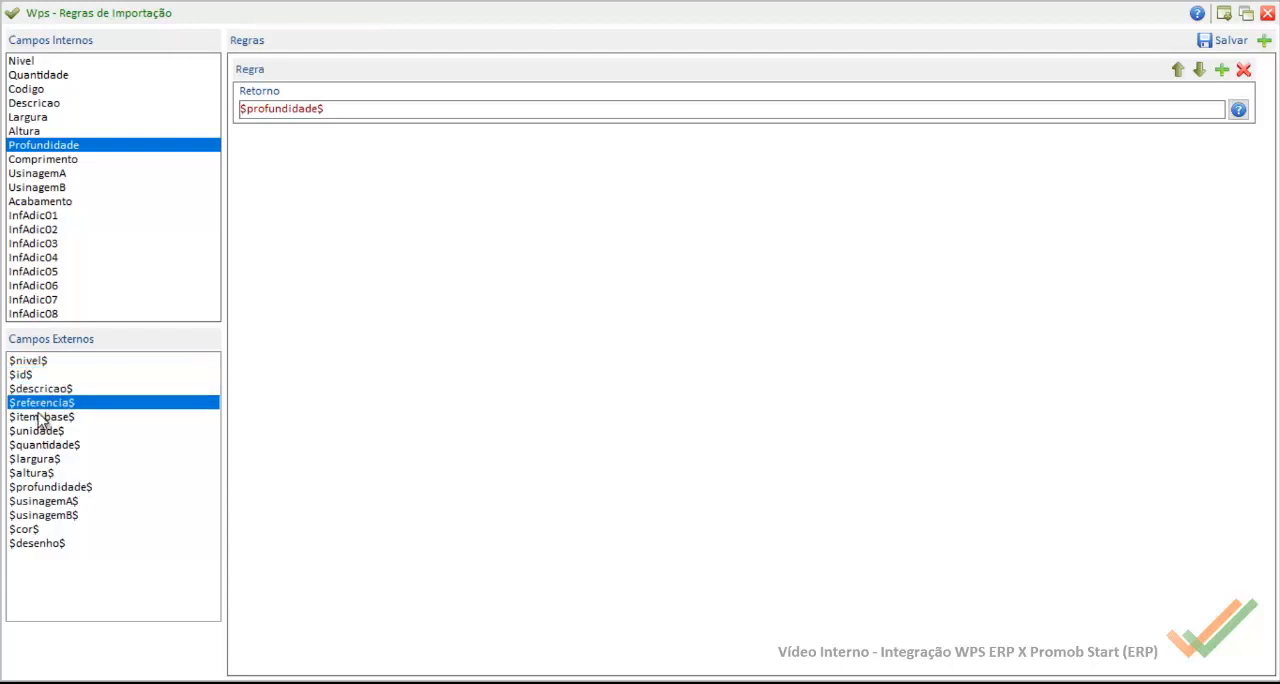
pyautogui.click(40, 430)
pyautogui.click(46, 444)
pyautogui.click(38, 418)
pyautogui.click(38, 402)
pyautogui.click(34, 374)
pyautogui.click(34, 362)
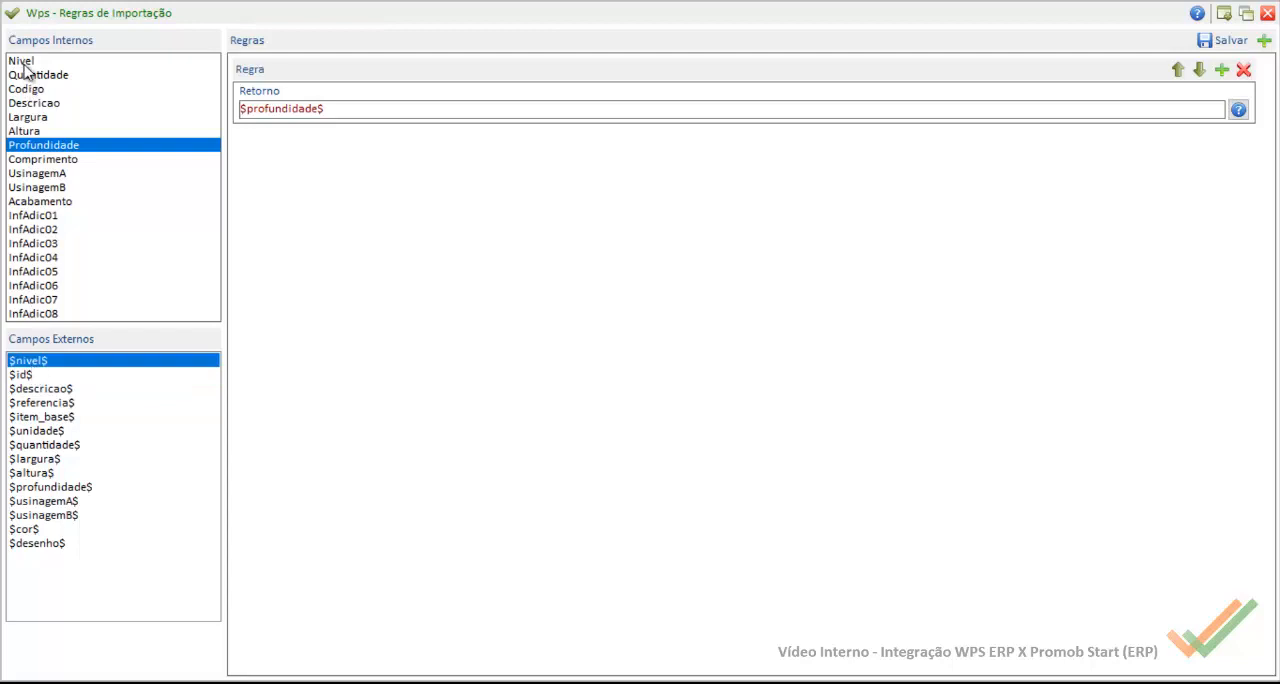
pyautogui.click(22, 62)
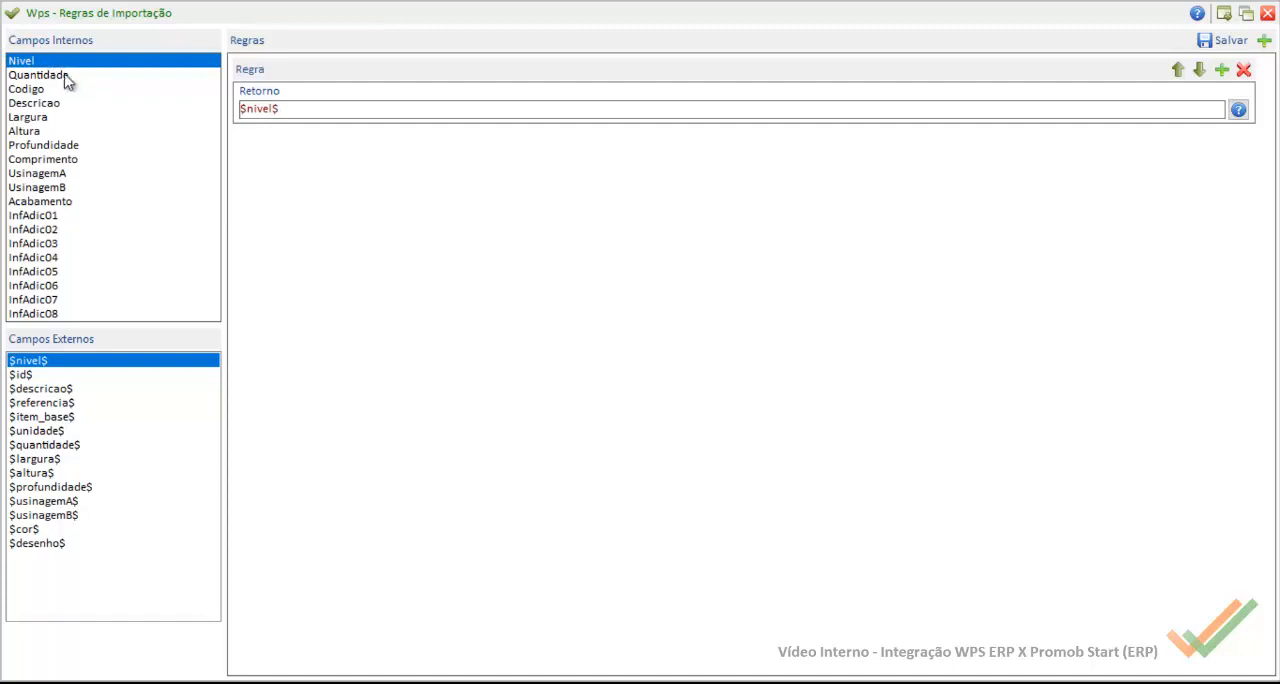
# Step: Show the rules of the internal field Quantidade and find the QUANTIDADE attribute in the project XML in Notepad++
pyautogui.moveTo(303, 118); pyautogui.dragTo(45, 90)
pyautogui.click(50, 77)
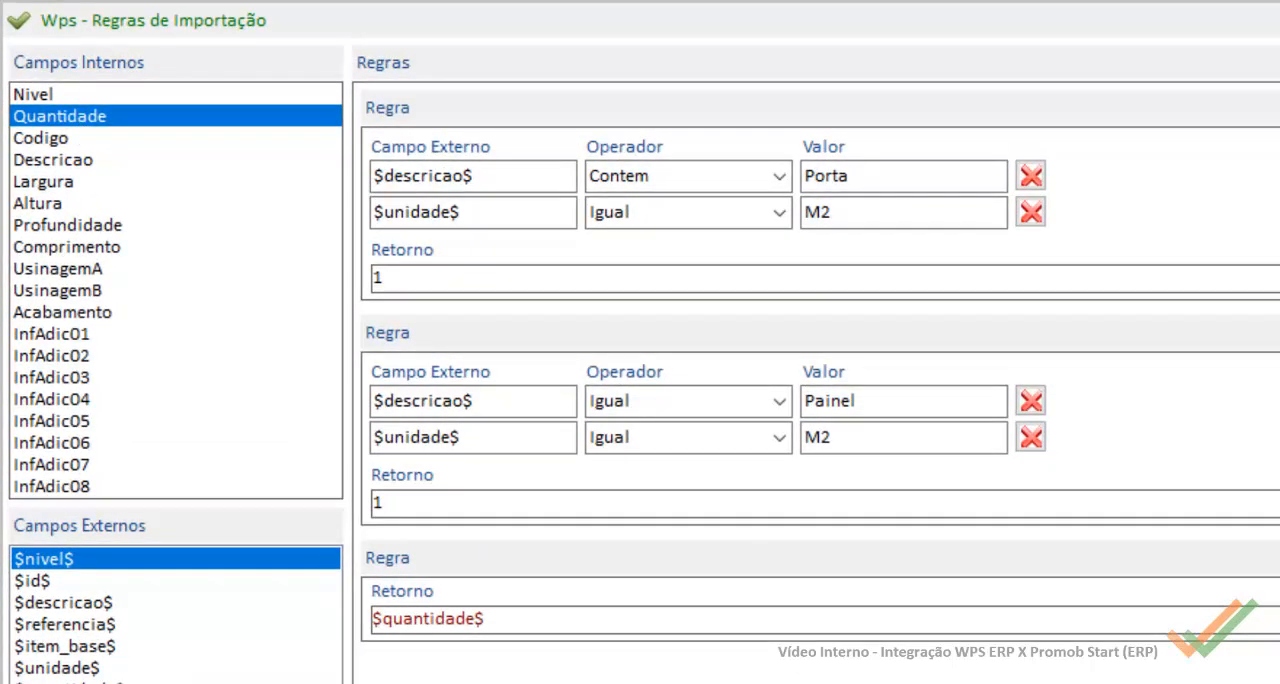
pyautogui.click(778, 683)
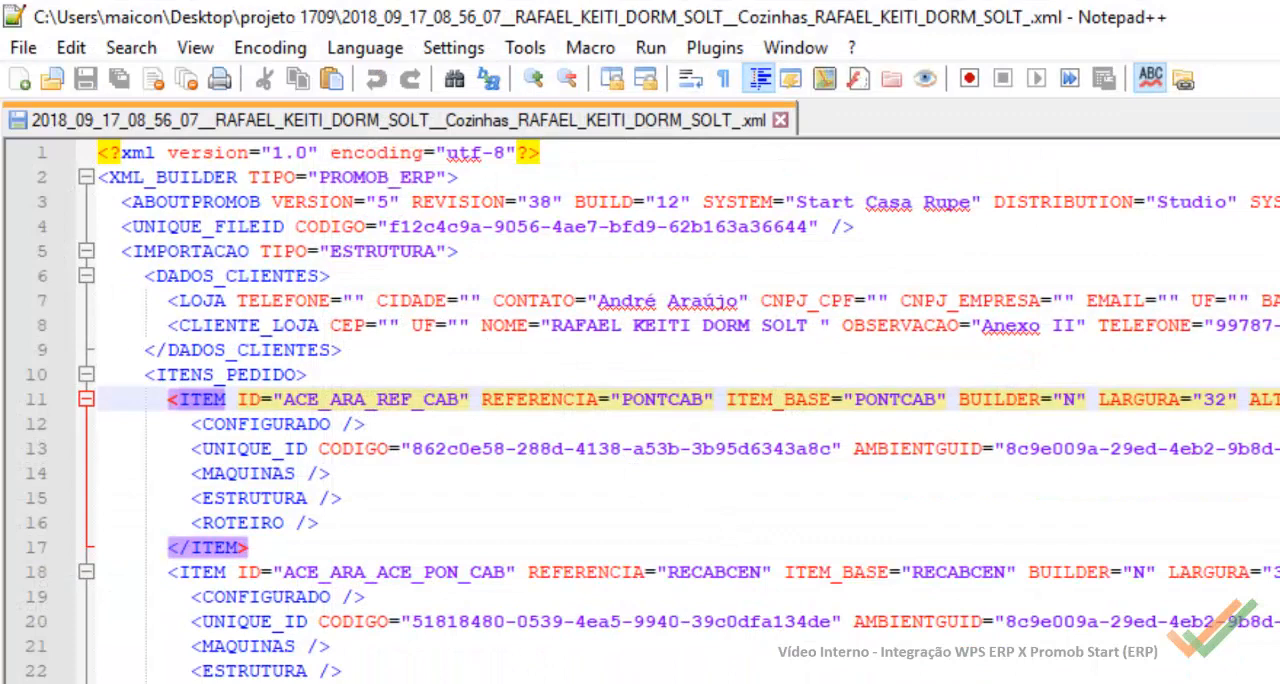
pyautogui.moveTo(300, 683); pyautogui.dragTo(604, 683)
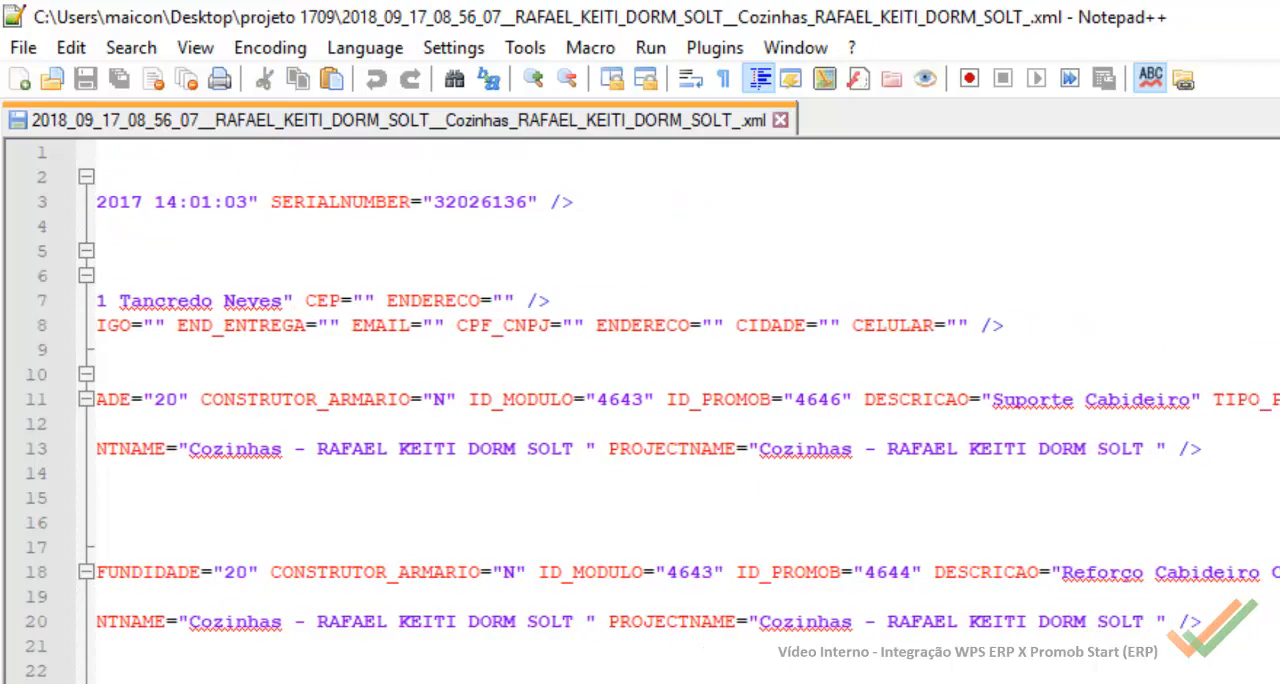
pyautogui.doubleClick(980, 566)
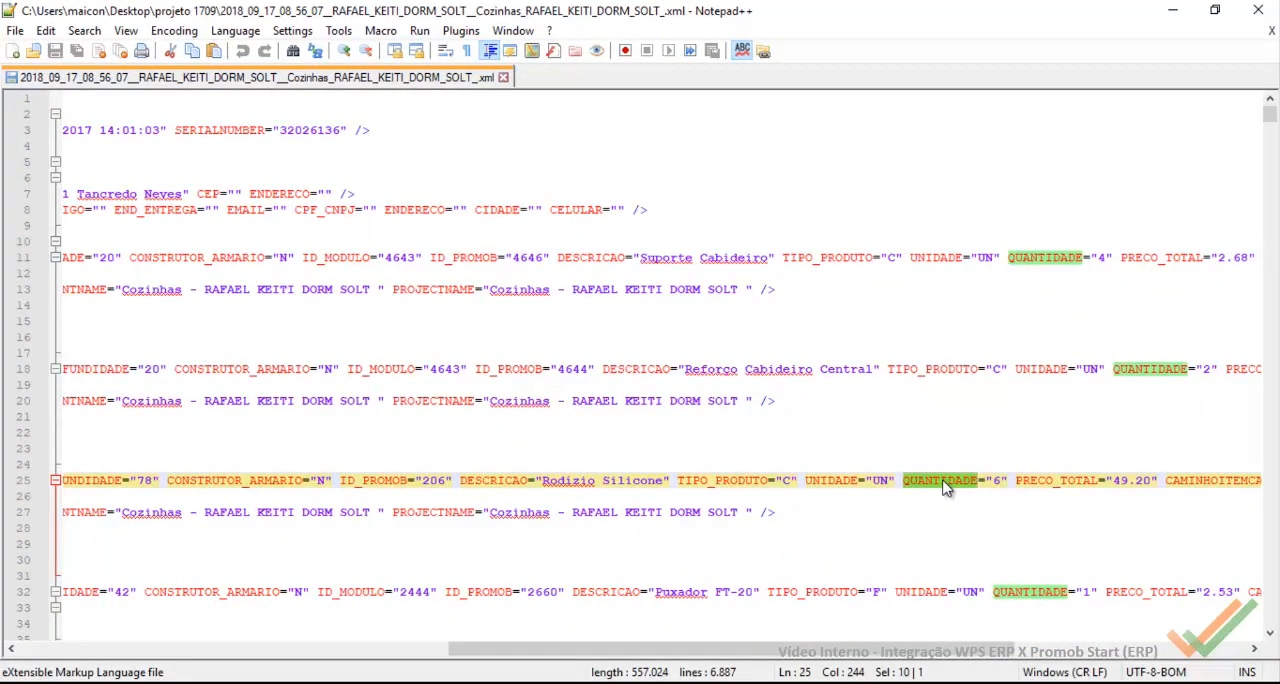
# Step: Back in Wps, examine the Quantidade rules for Porta and Painel with unit M2 and the general $quantidade$ return
pyautogui.moveTo(758, 683)
pyautogui.moveTo(823, 655)
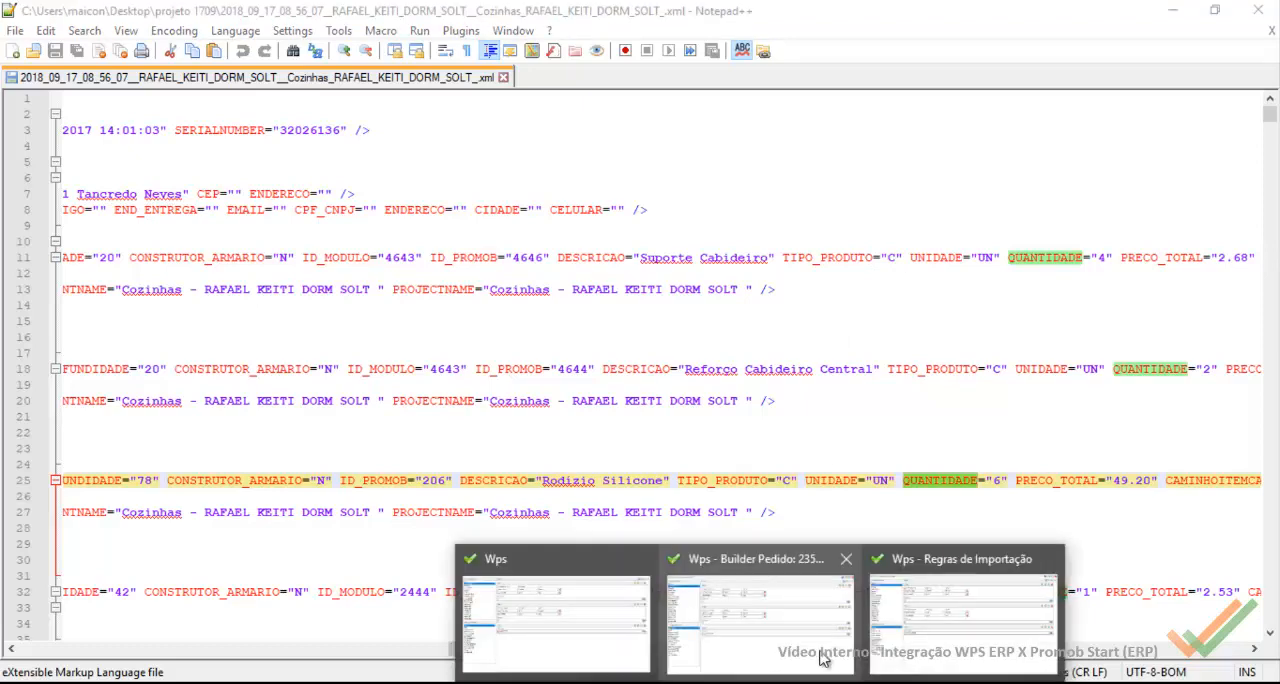
pyautogui.click(962, 622)
pyautogui.click(548, 113)
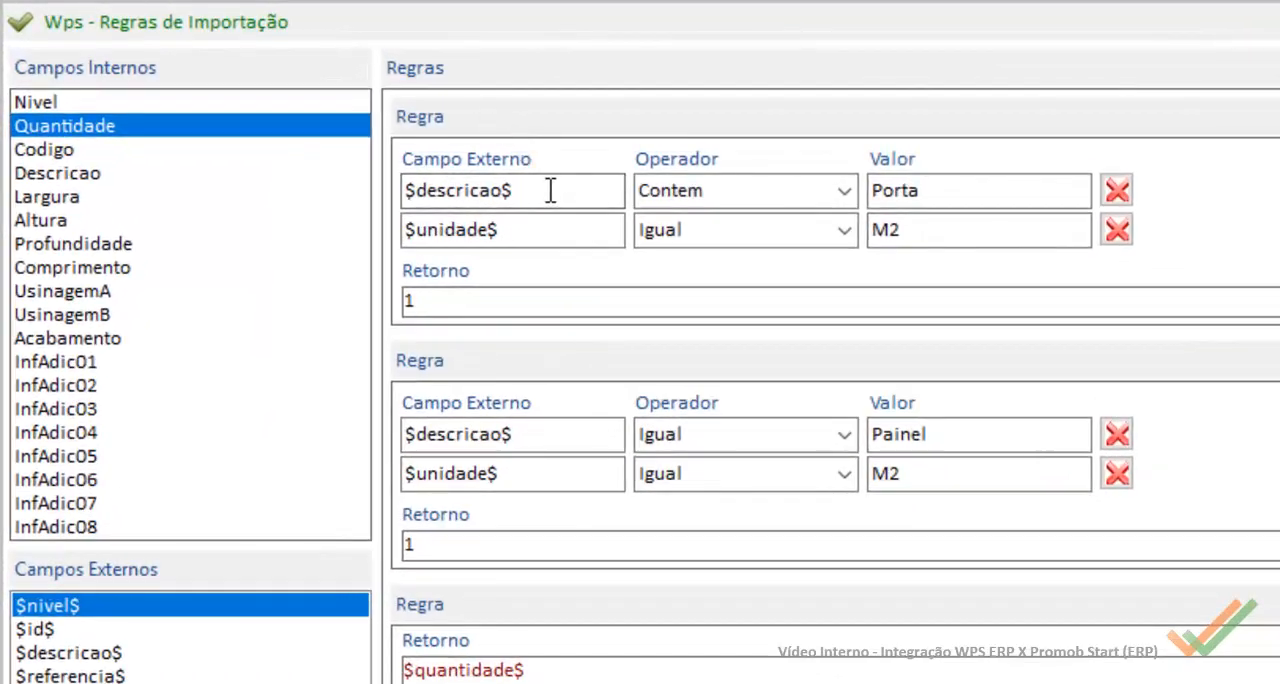
pyautogui.doubleClick(552, 190)
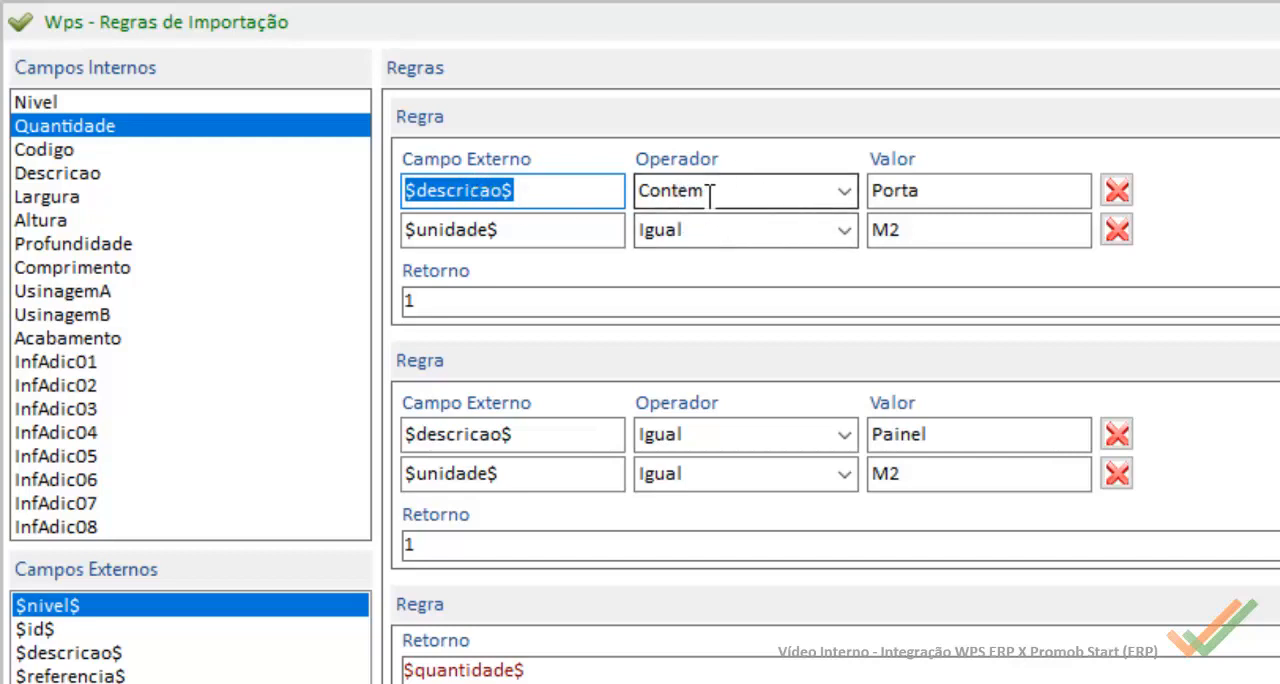
pyautogui.doubleClick(980, 194)
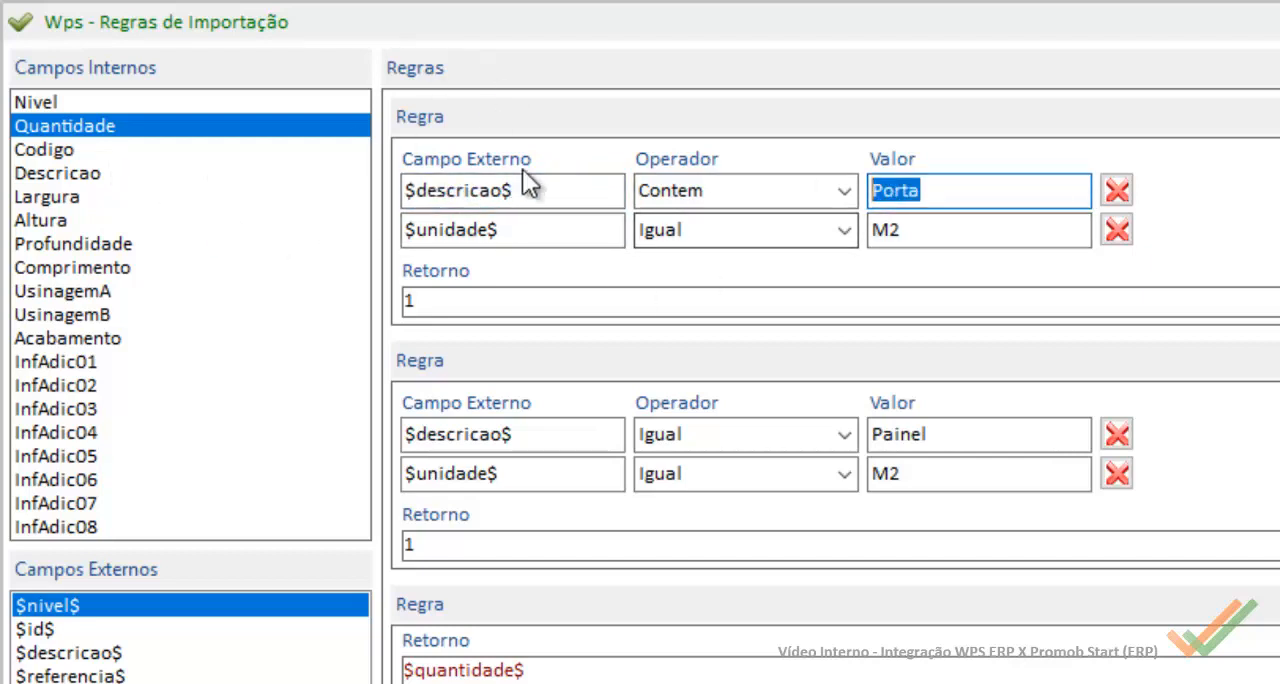
pyautogui.doubleClick(517, 229)
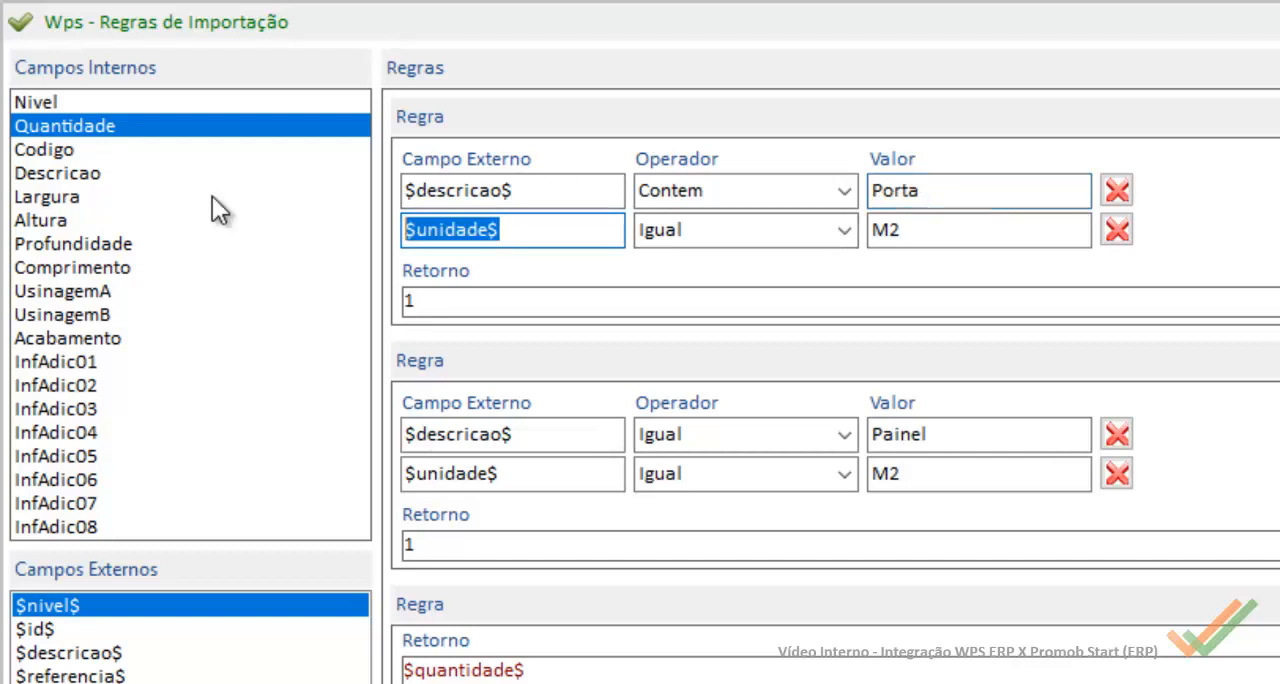
pyautogui.doubleClick(717, 233)
pyautogui.click(957, 234)
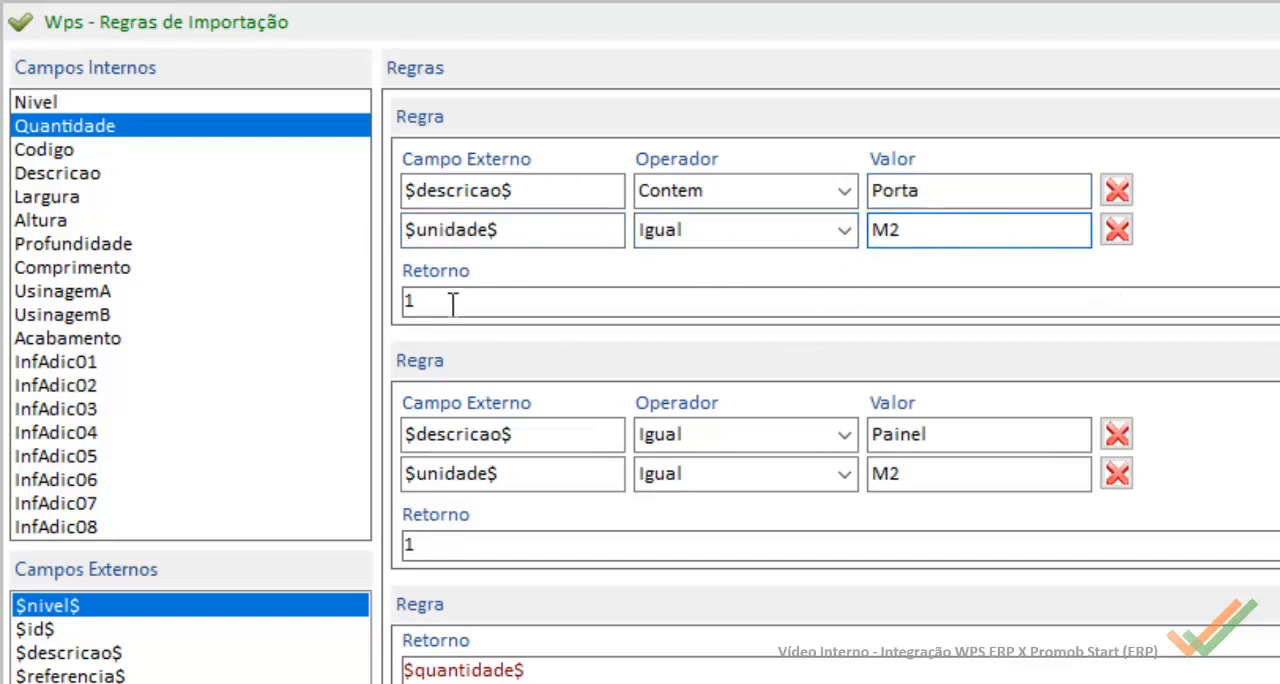
pyautogui.moveTo(451, 303); pyautogui.dragTo(182, 273)
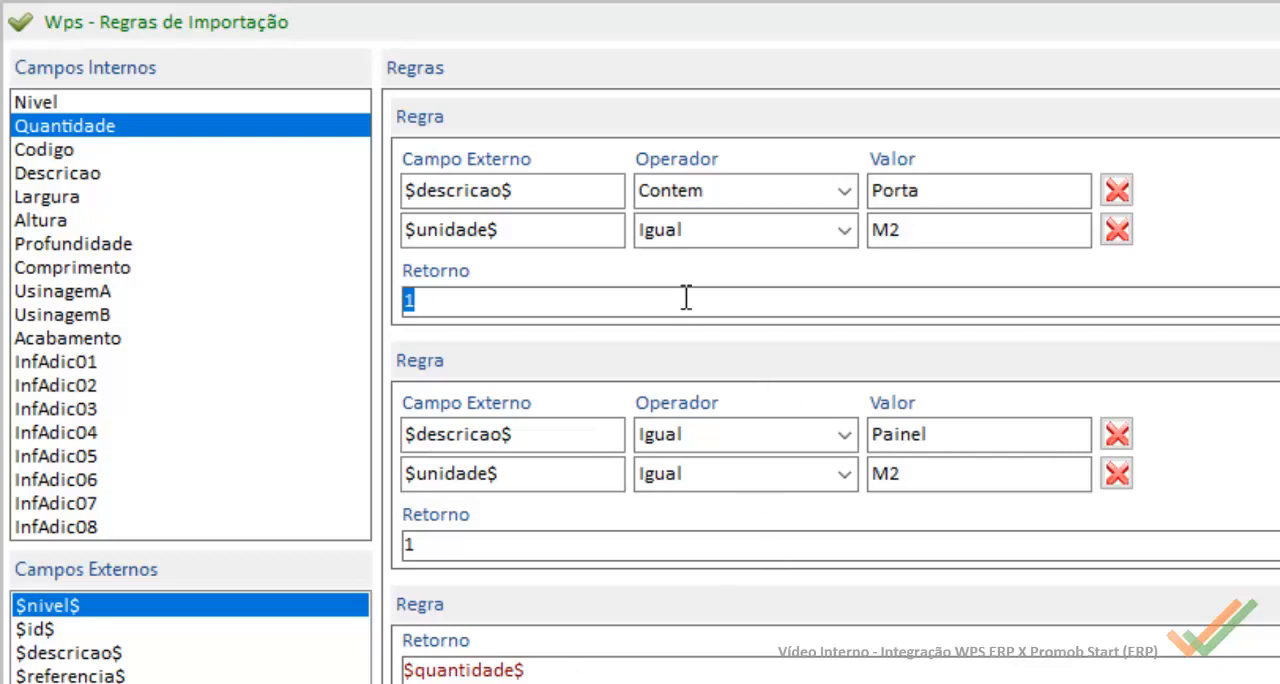
pyautogui.click(990, 433)
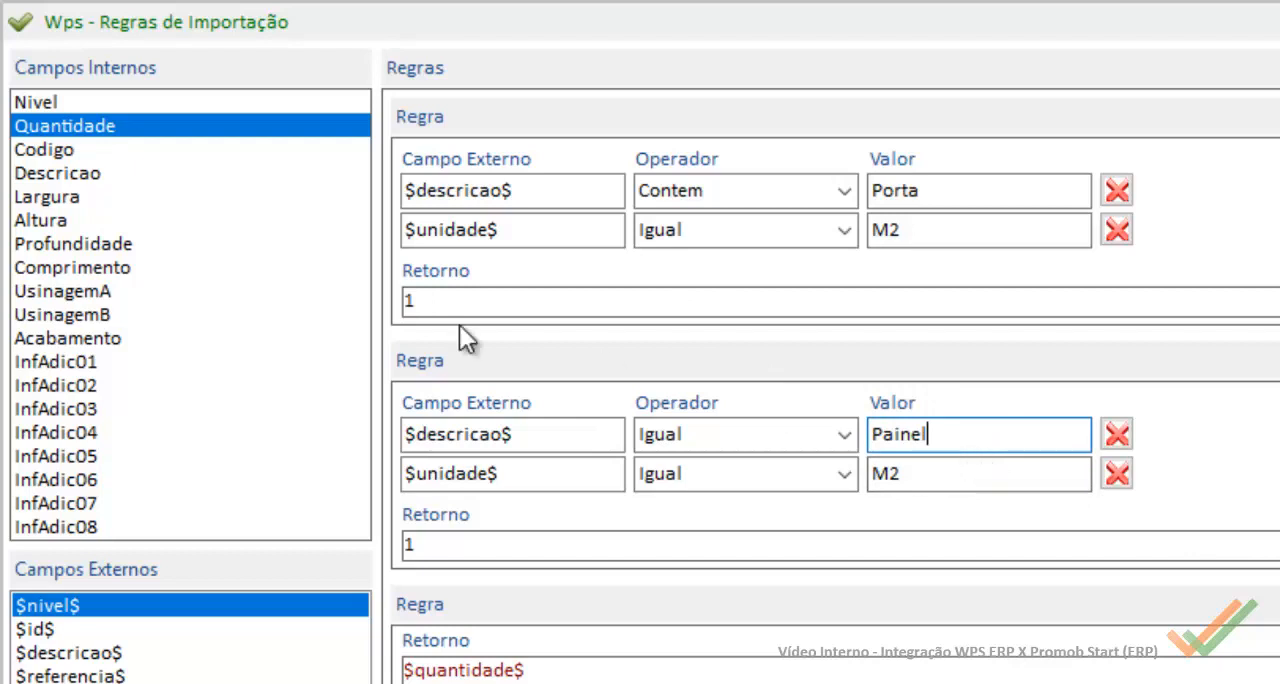
pyautogui.click(610, 670)
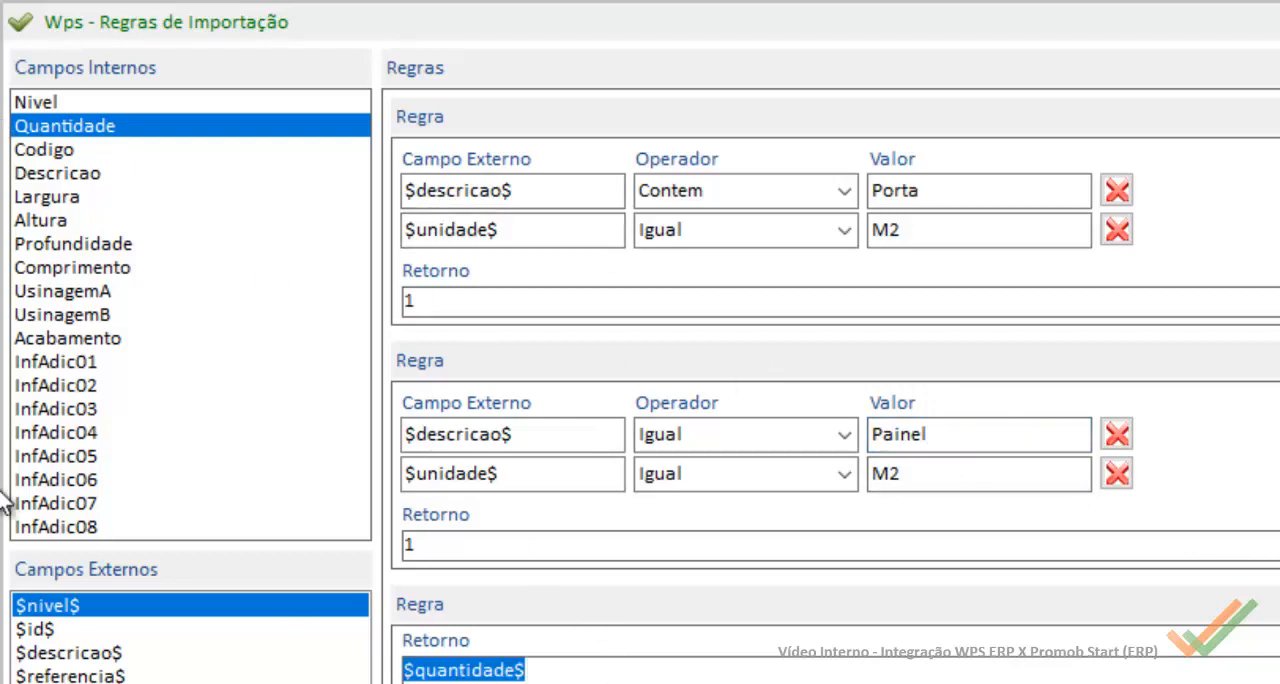
# Step: Examine the Codigo rules for Parafuso, Dobradiça and FITA_BORDA, including the return of each
pyautogui.click(49, 149)
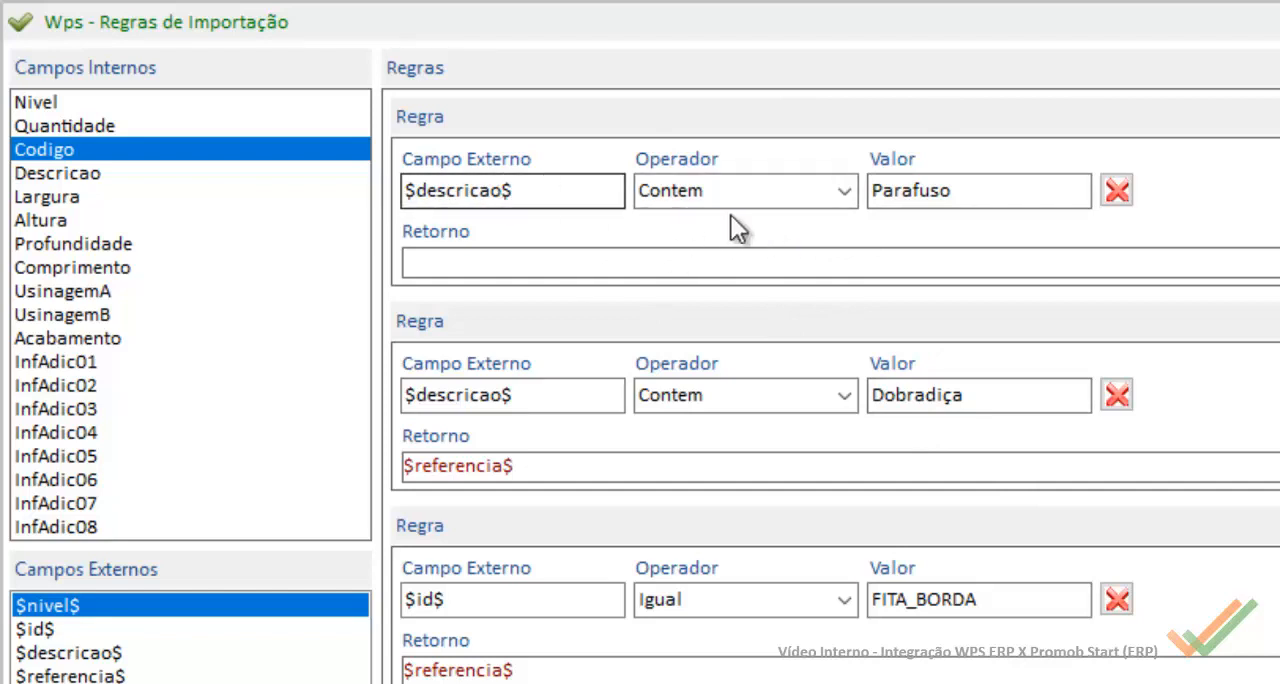
pyautogui.click(548, 250)
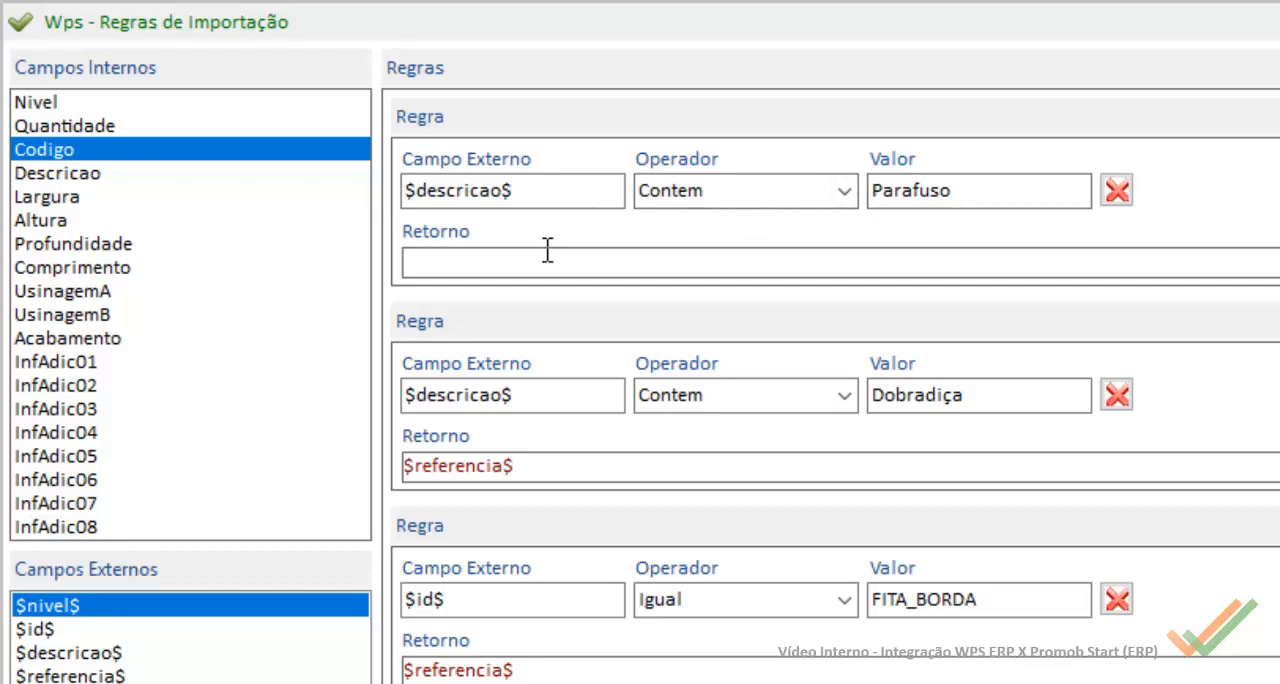
pyautogui.press('Tab')
pyautogui.press('Tab')
pyautogui.press('Tab')
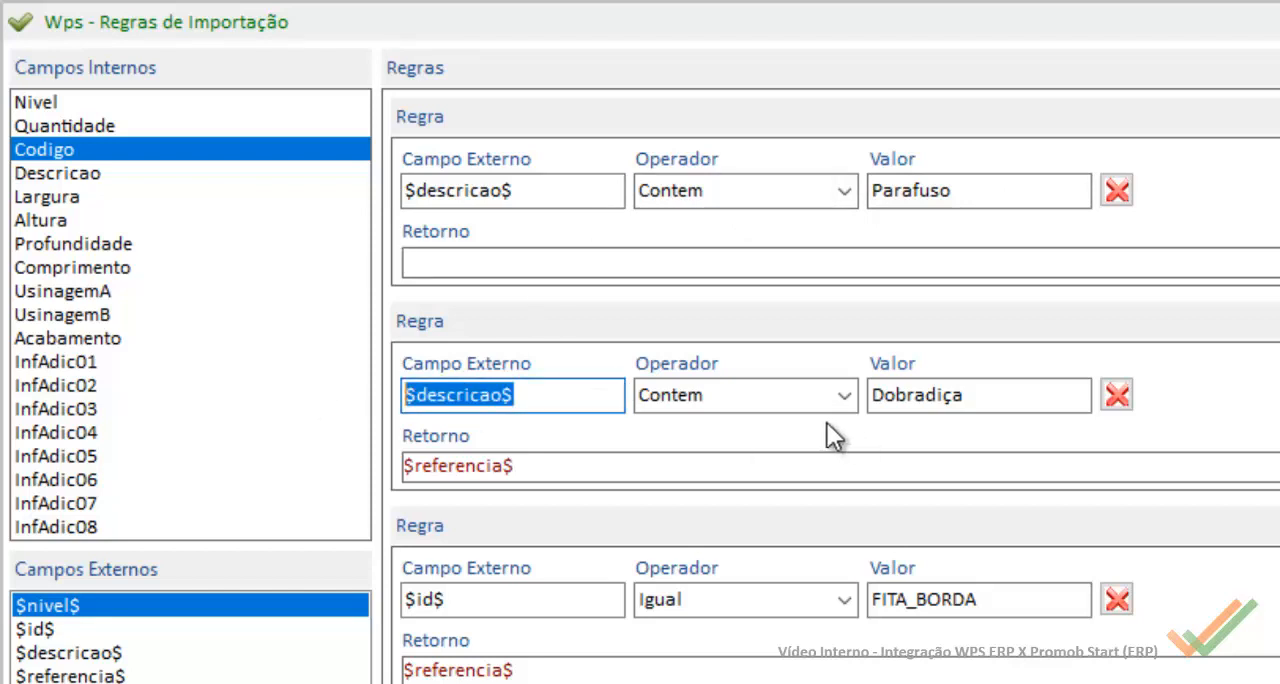
pyautogui.press('Tab')
pyautogui.press('Tab')
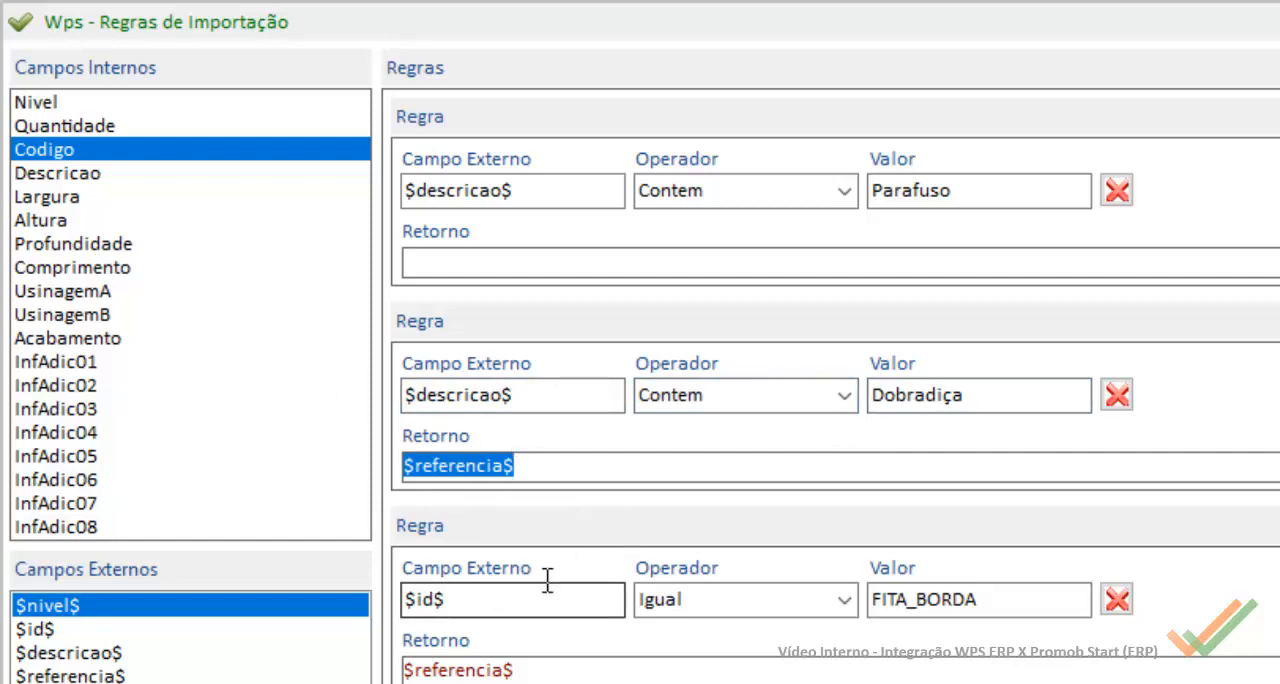
pyautogui.click(1033, 599)
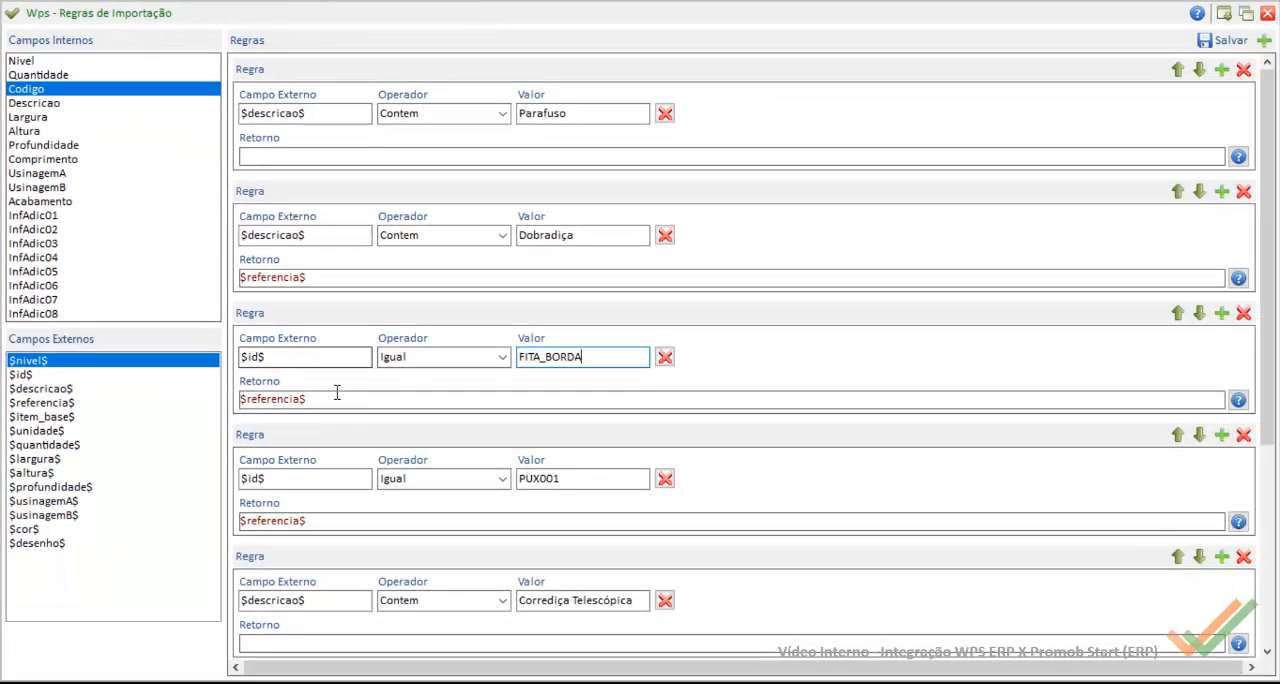
pyautogui.press('Tab')
pyautogui.press('Tab')
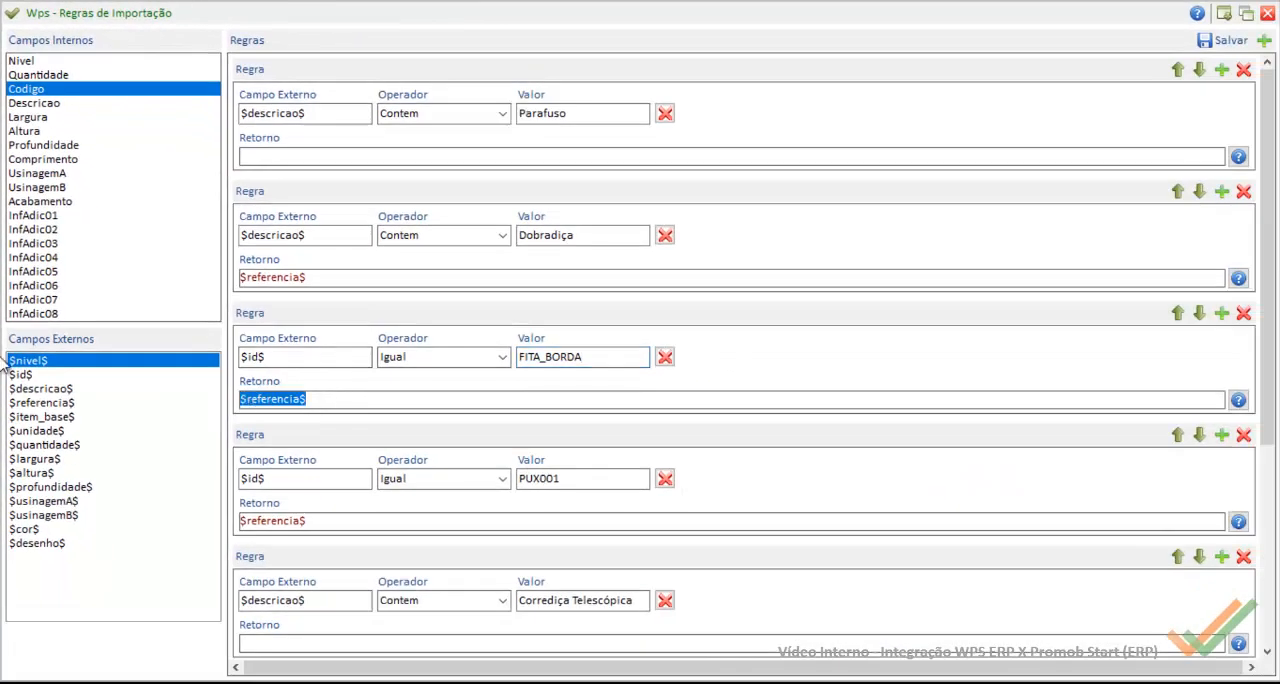
# Step: Review the remaining Codigo rules down to the final unconditional rule that returns $id$
pyautogui.scroll(-3, 643, 494)
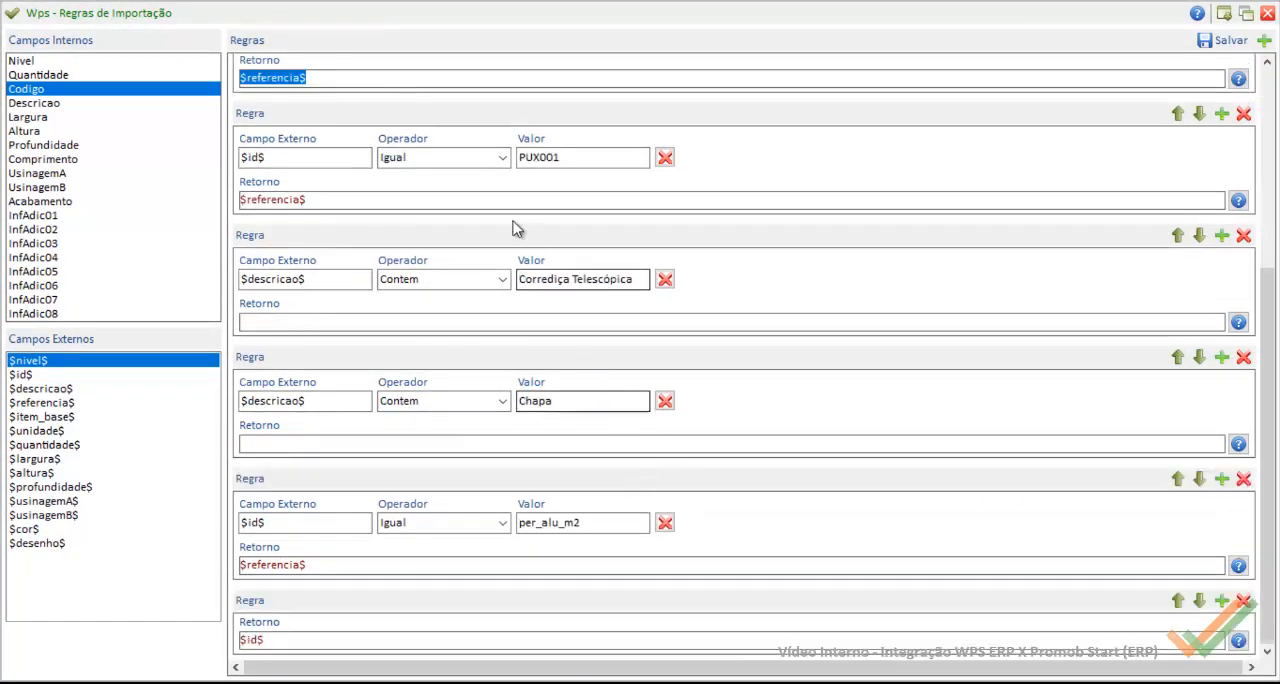
pyautogui.scroll(-1, 490, 525)
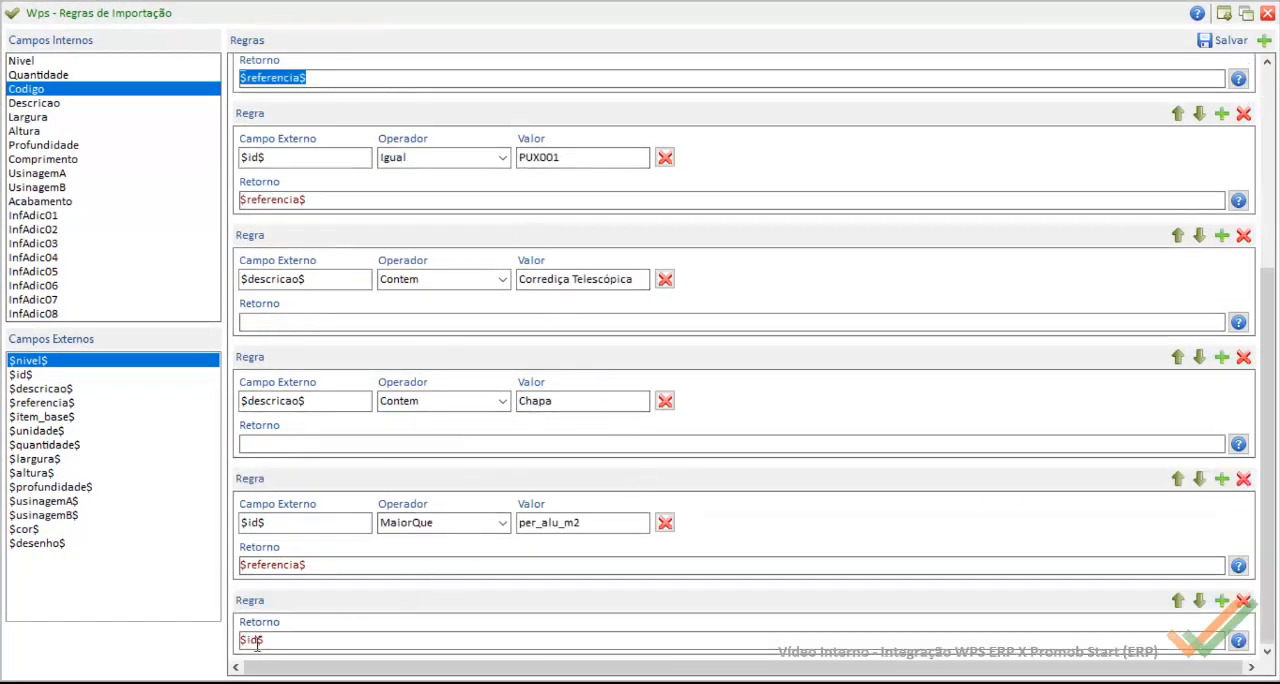
pyautogui.click(257, 644)
pyautogui.moveTo(286, 641); pyautogui.dragTo(137, 643)
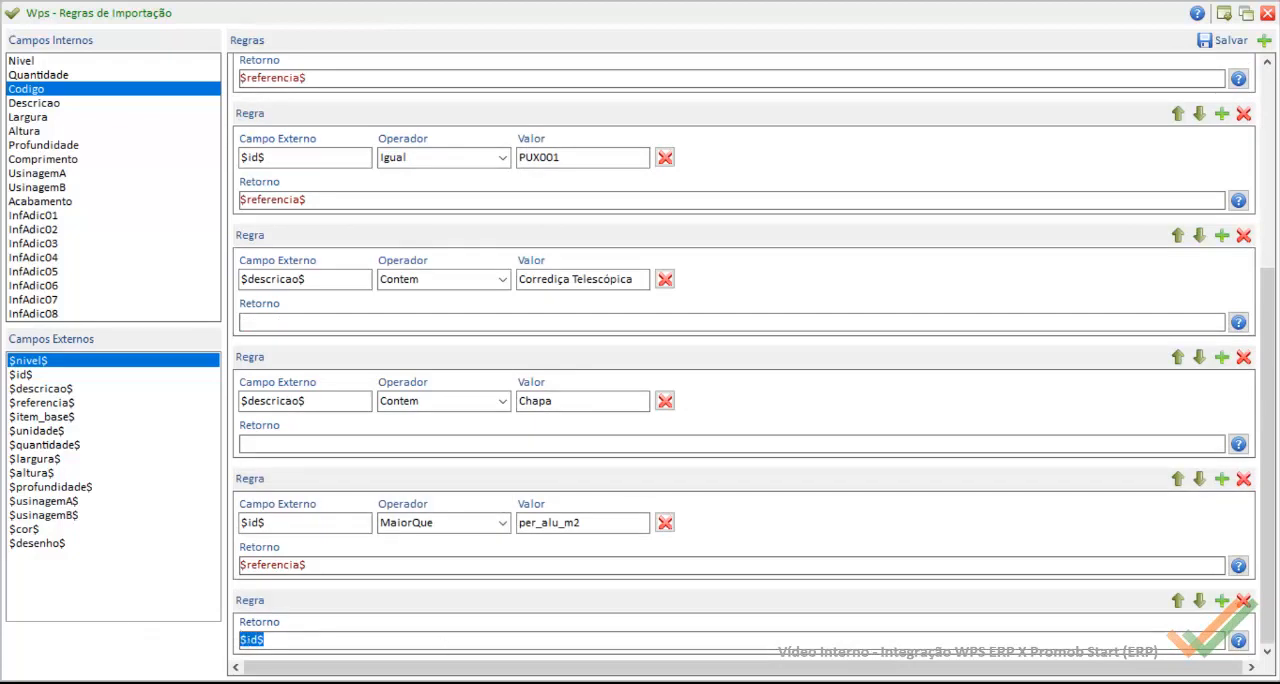
# Step: Find the ID attribute of the line 25 item in the project XML in Notepad++, and go back to the Codigo rules in Wps
pyautogui.click(712, 683)
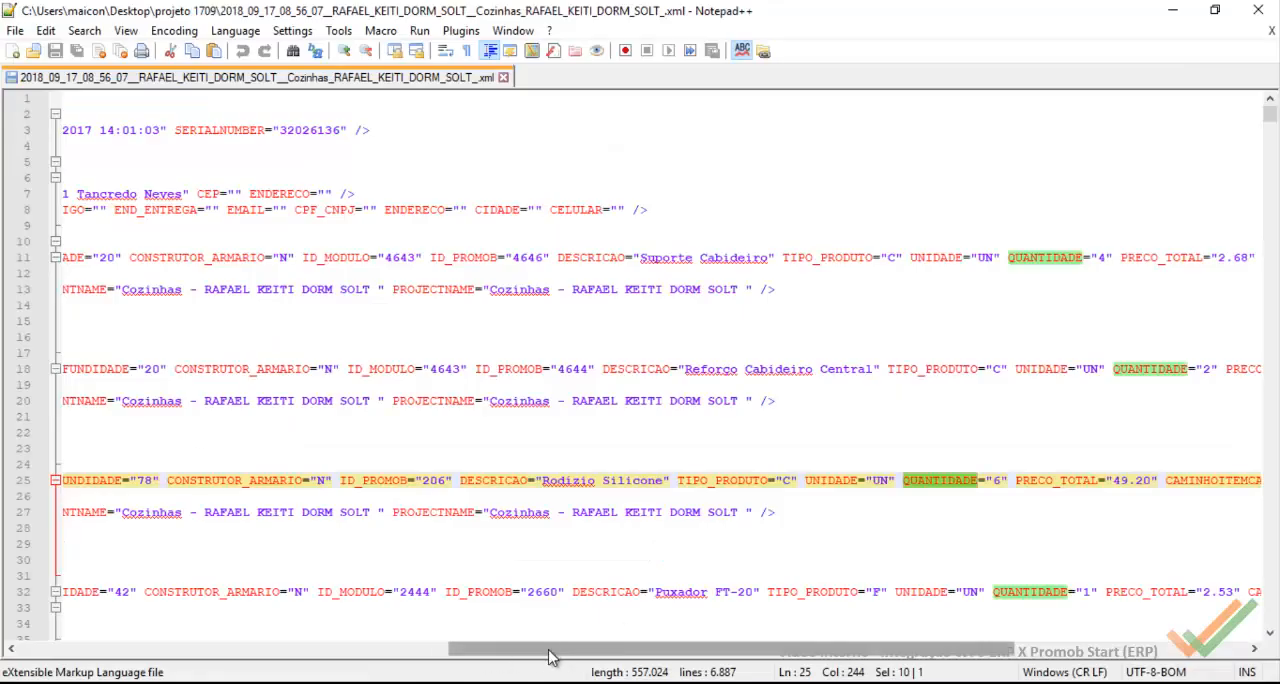
pyautogui.moveTo(551, 652); pyautogui.dragTo(129, 650)
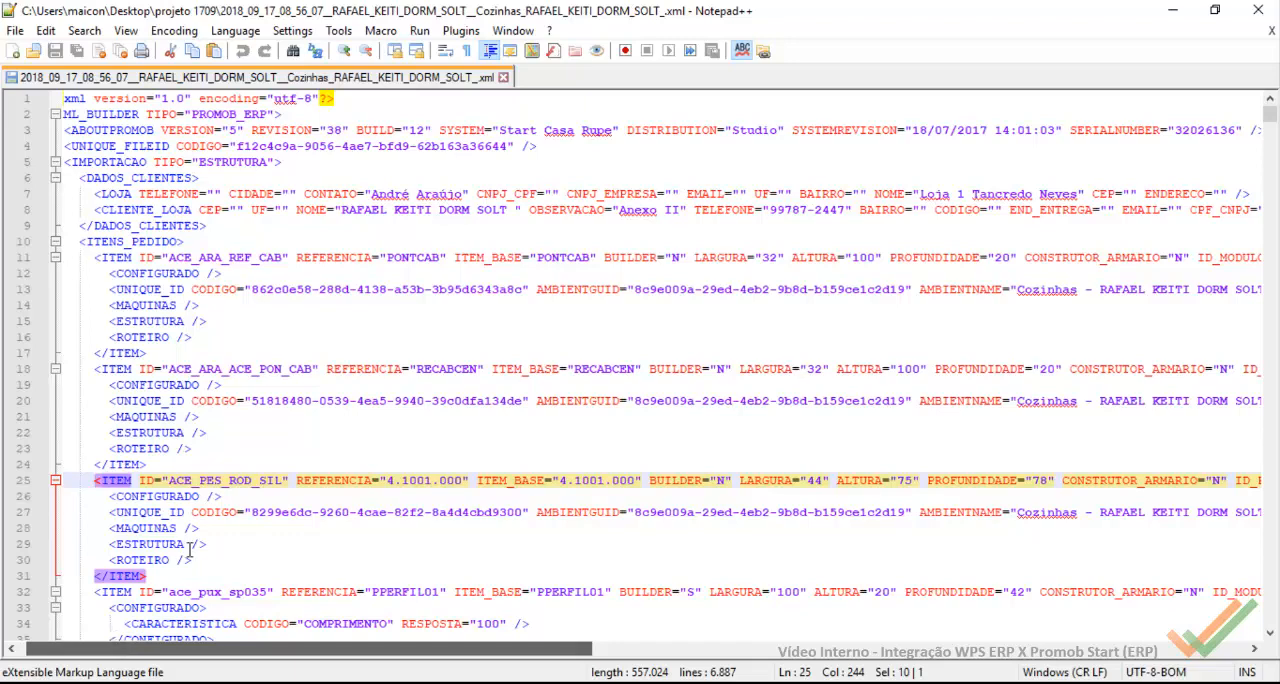
pyautogui.doubleClick(148, 479)
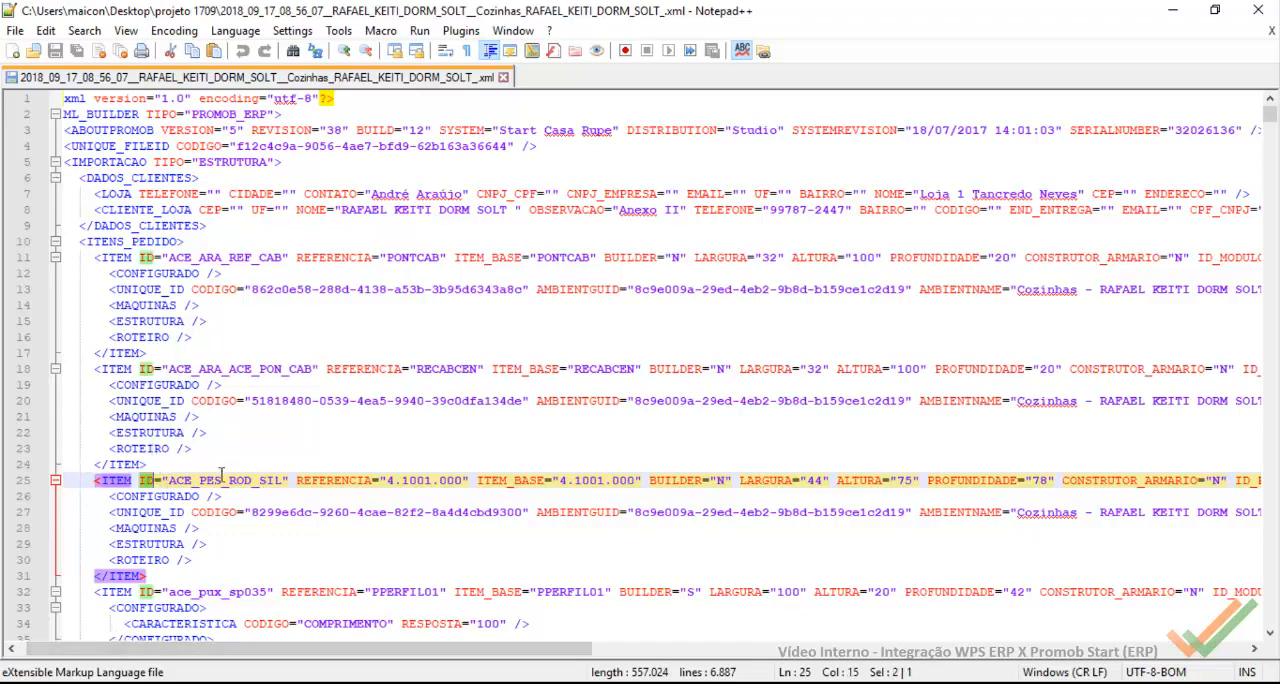
pyautogui.moveTo(712, 683)
pyautogui.click(880, 636)
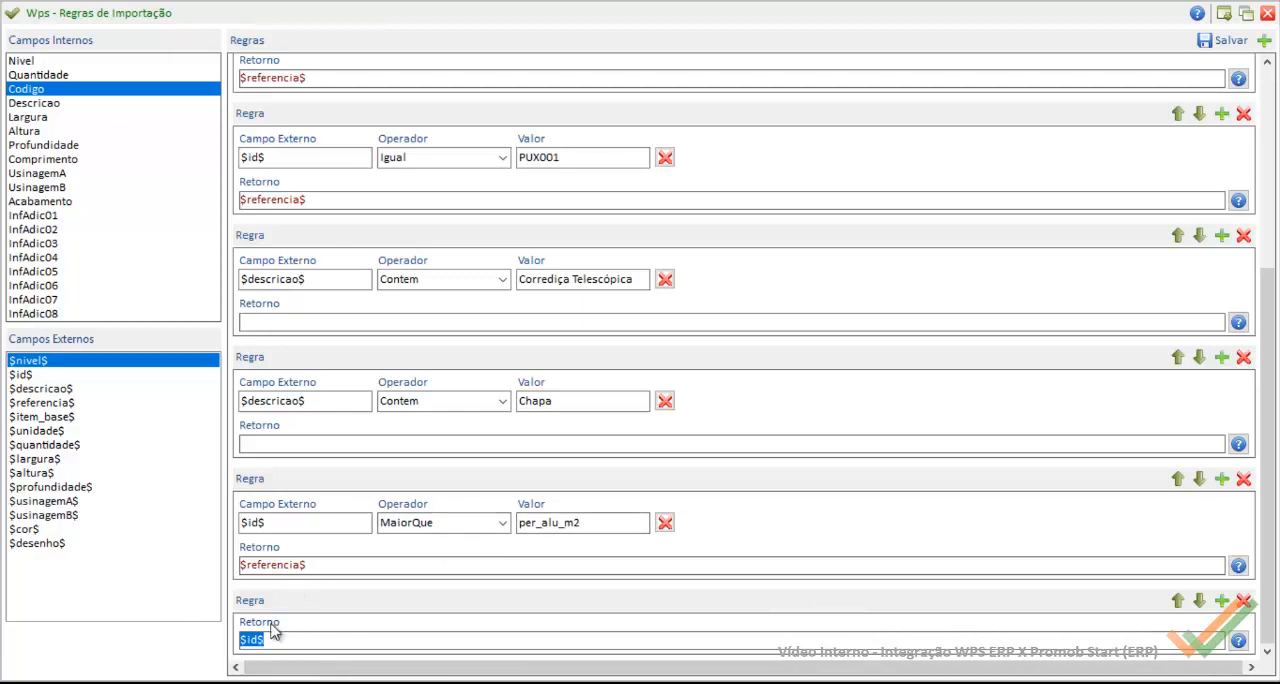
pyautogui.scroll(5, 863, 603)
pyautogui.scroll(-2, 889, 565)
pyautogui.scroll(2, 895, 545)
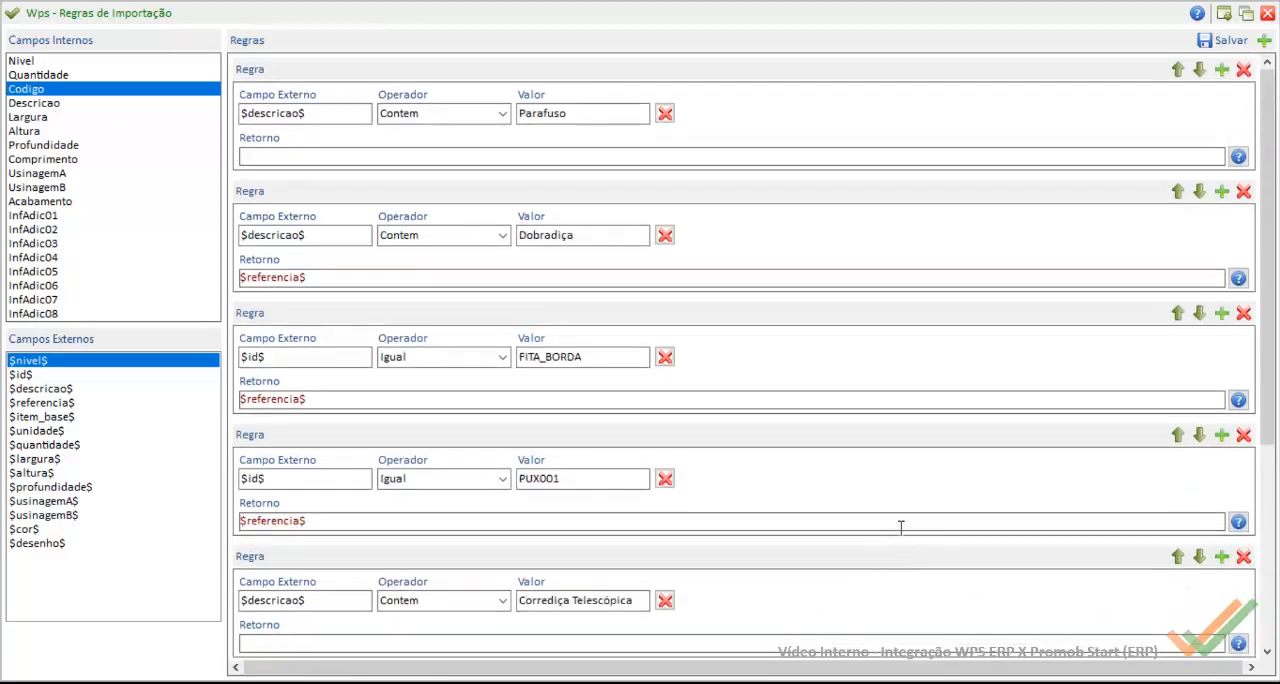
# Step: Review the import rules of the internal fields Descricao, Largura, Quantidade, Acabamento and Codigo
pyautogui.click(32, 106)
pyautogui.click(42, 118)
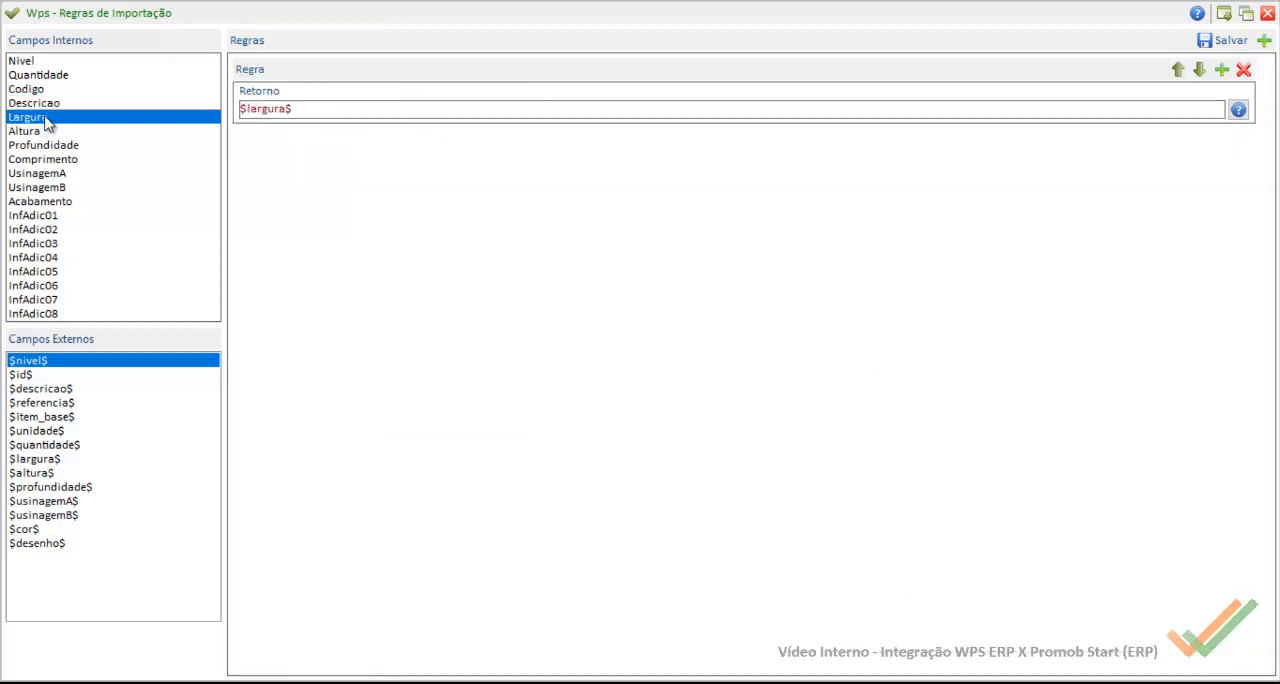
pyautogui.click(48, 78)
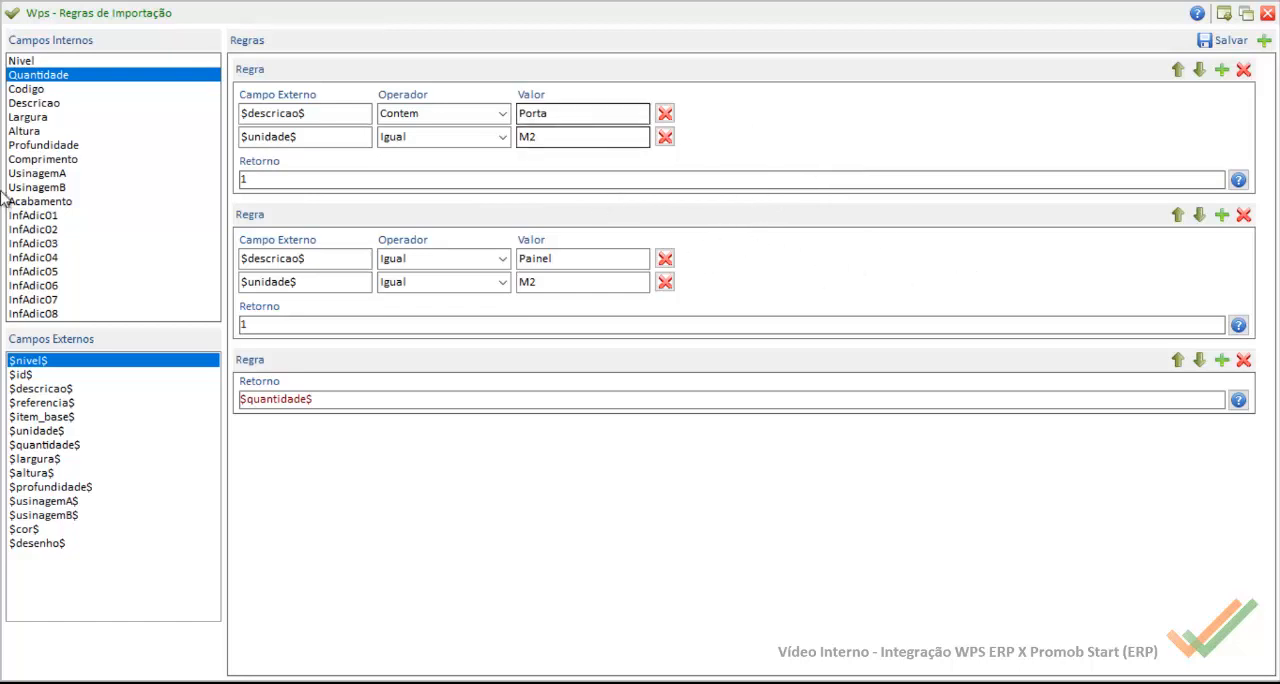
pyautogui.click(62, 200)
pyautogui.moveTo(60, 192); pyautogui.dragTo(33, 94)
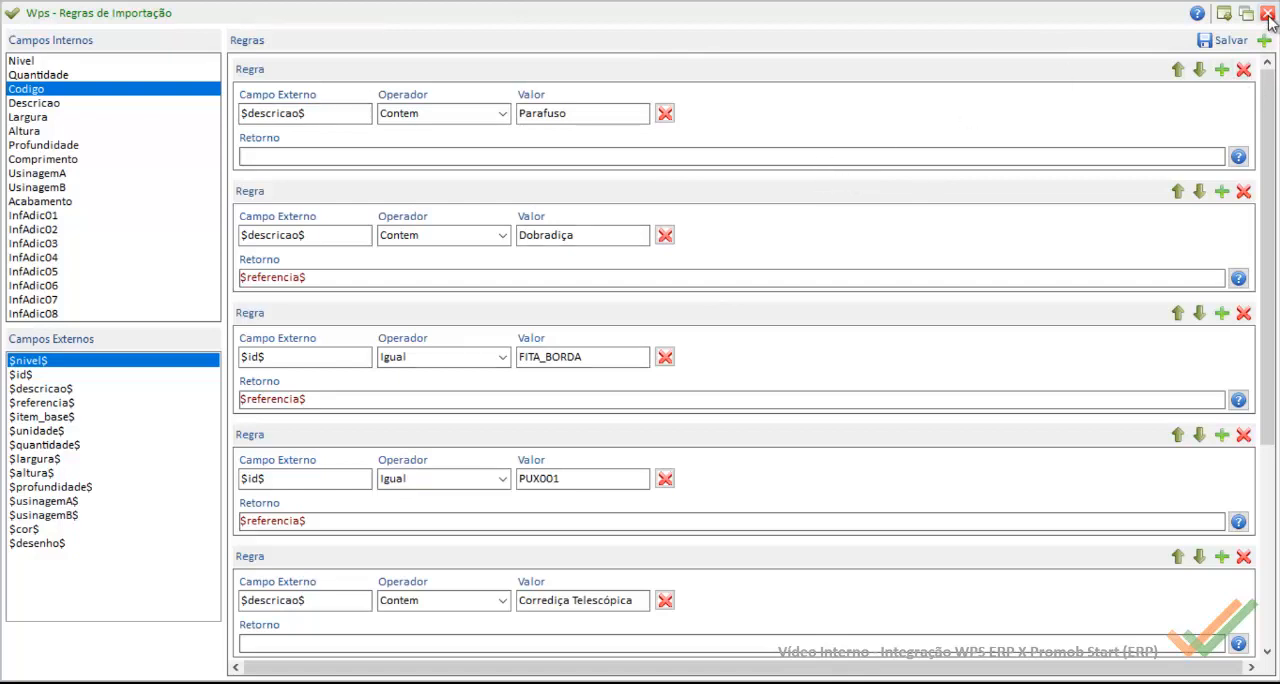
# Step: Save the import rules and close the Regras de Importação window
pyautogui.click(1224, 41)
pyautogui.click(725, 354)
pyautogui.click(1268, 13)
pyautogui.click(638, 412)
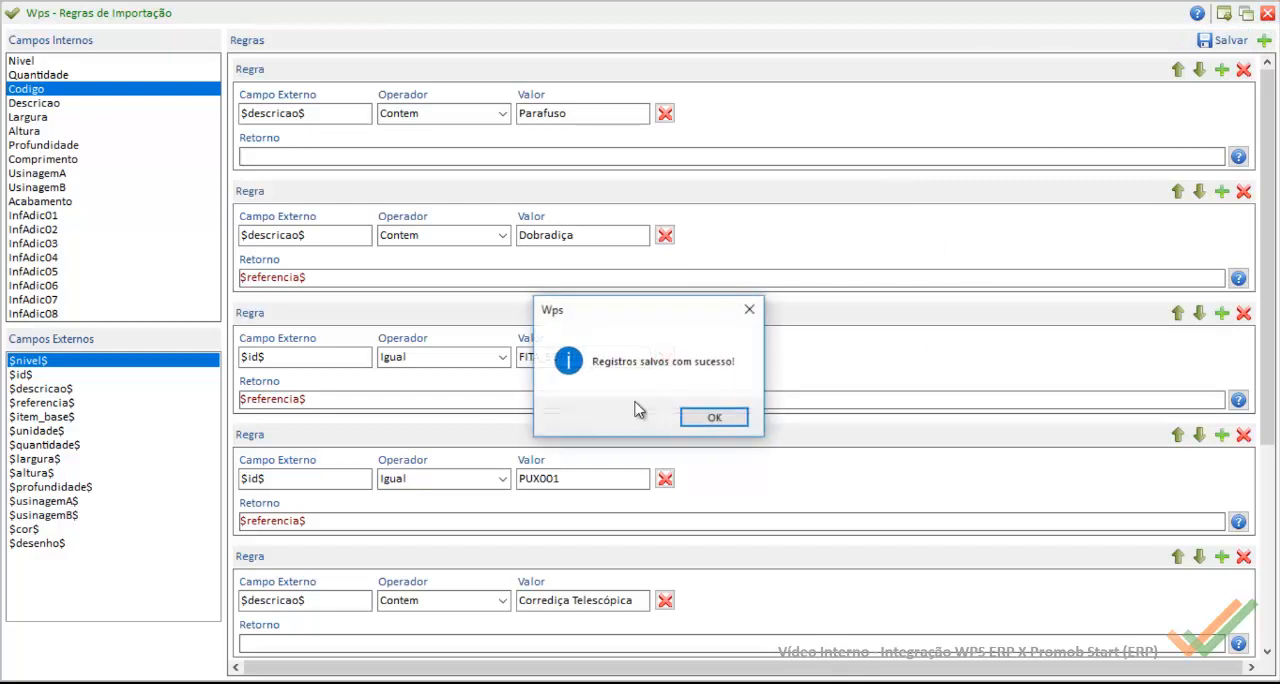
pyautogui.click(733, 418)
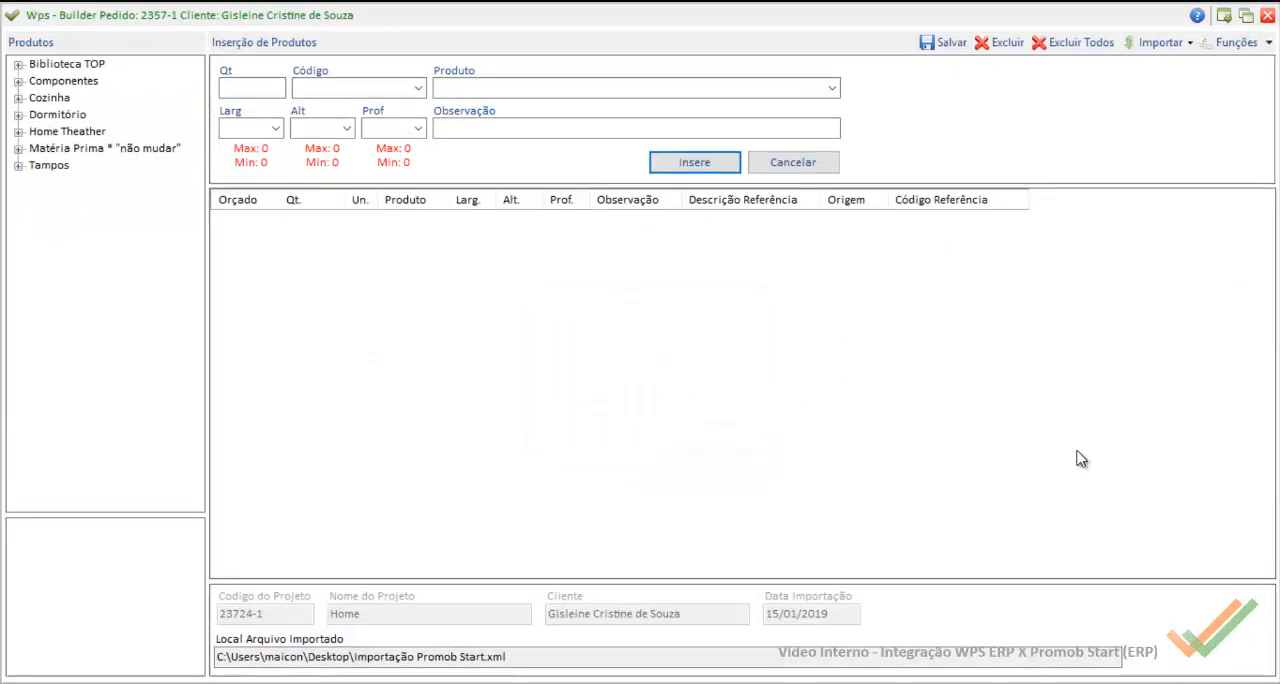
# Step: Import the project XML file from the projeto 1709 folder with the PromobStart-Casa Rupe (.xml) option
pyautogui.click(1180, 42)
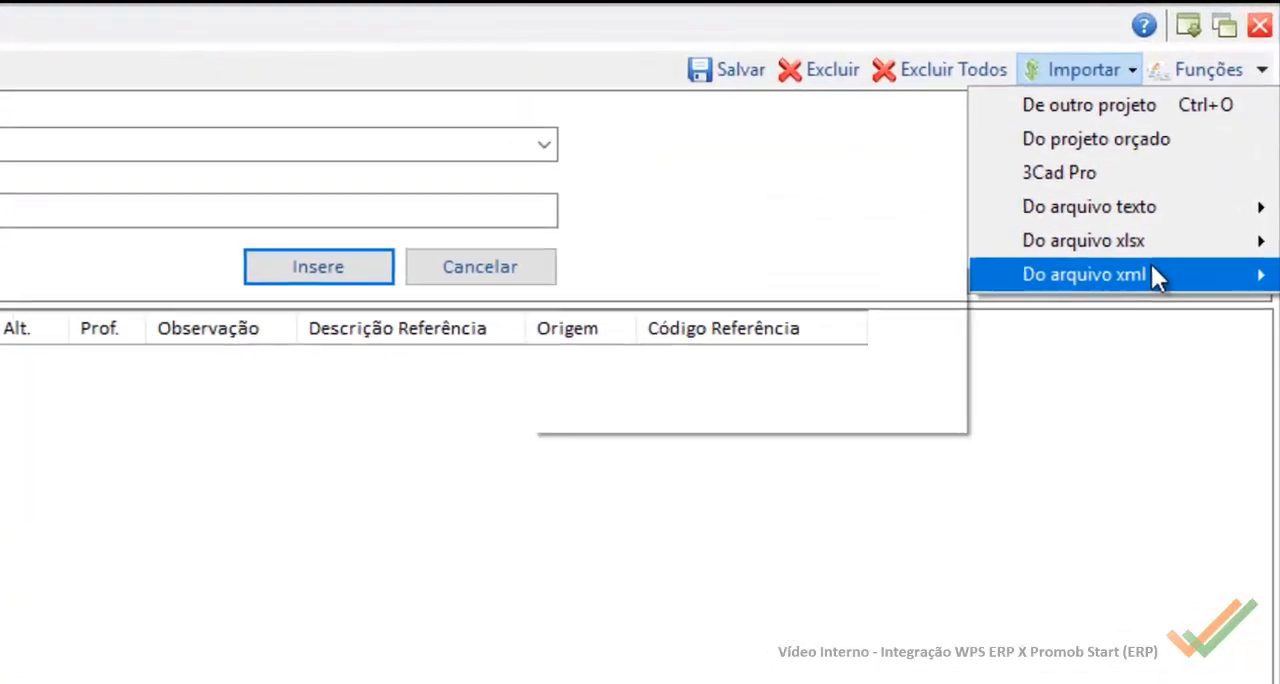
pyautogui.moveTo(1152, 268)
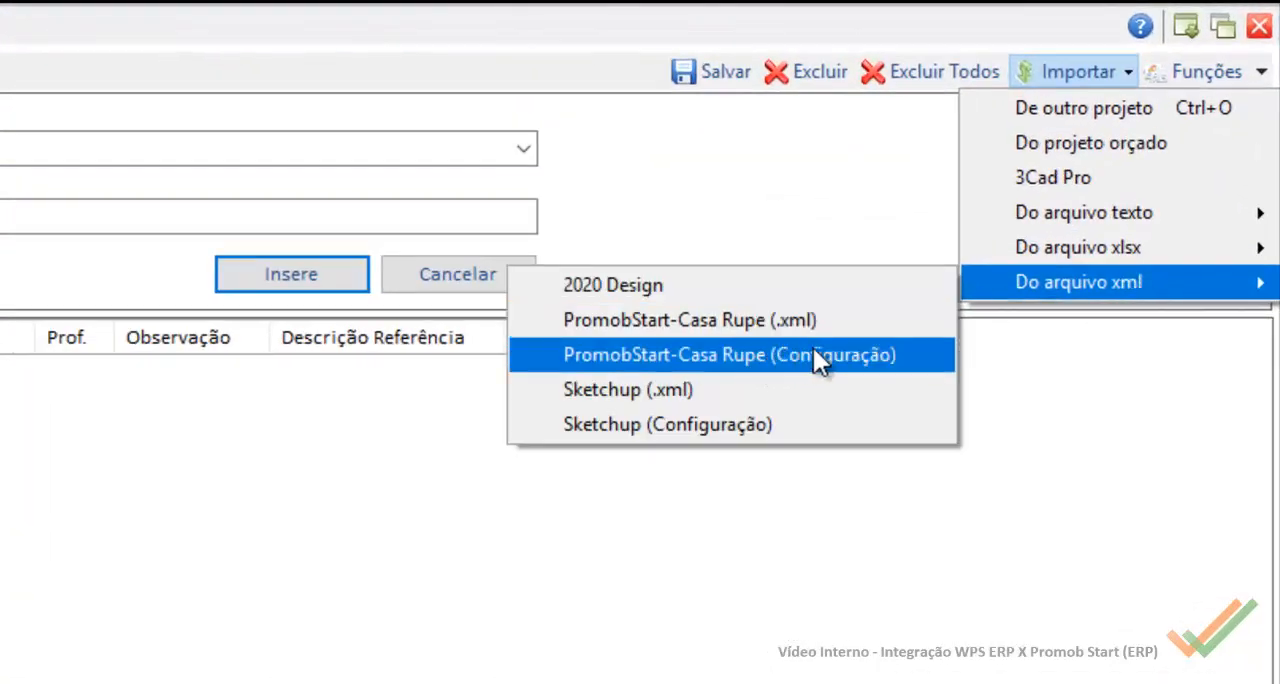
pyautogui.click(778, 320)
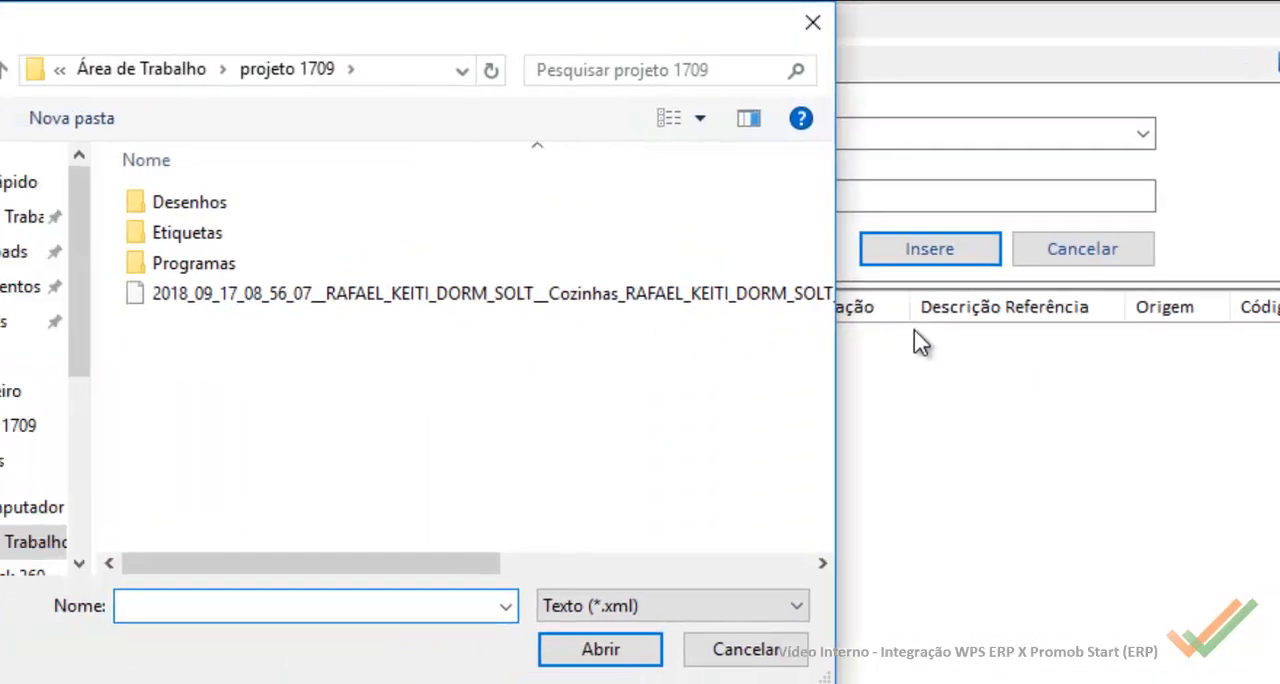
pyautogui.click(433, 291)
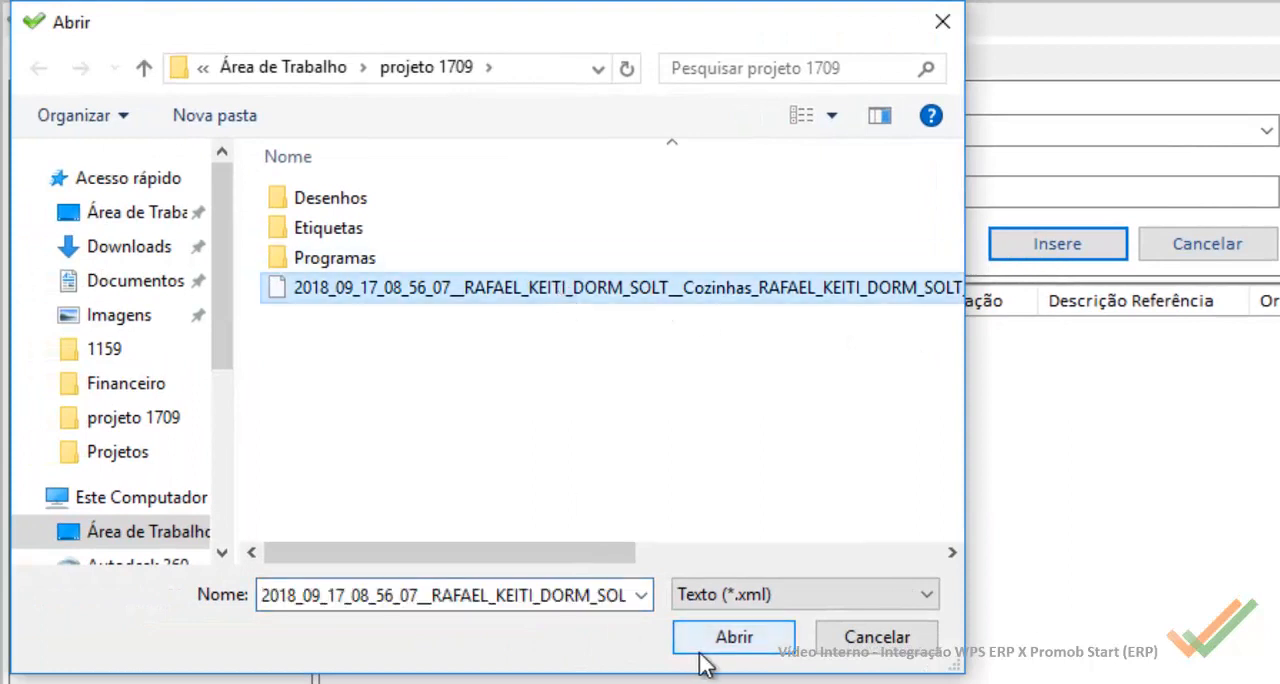
pyautogui.click(781, 640)
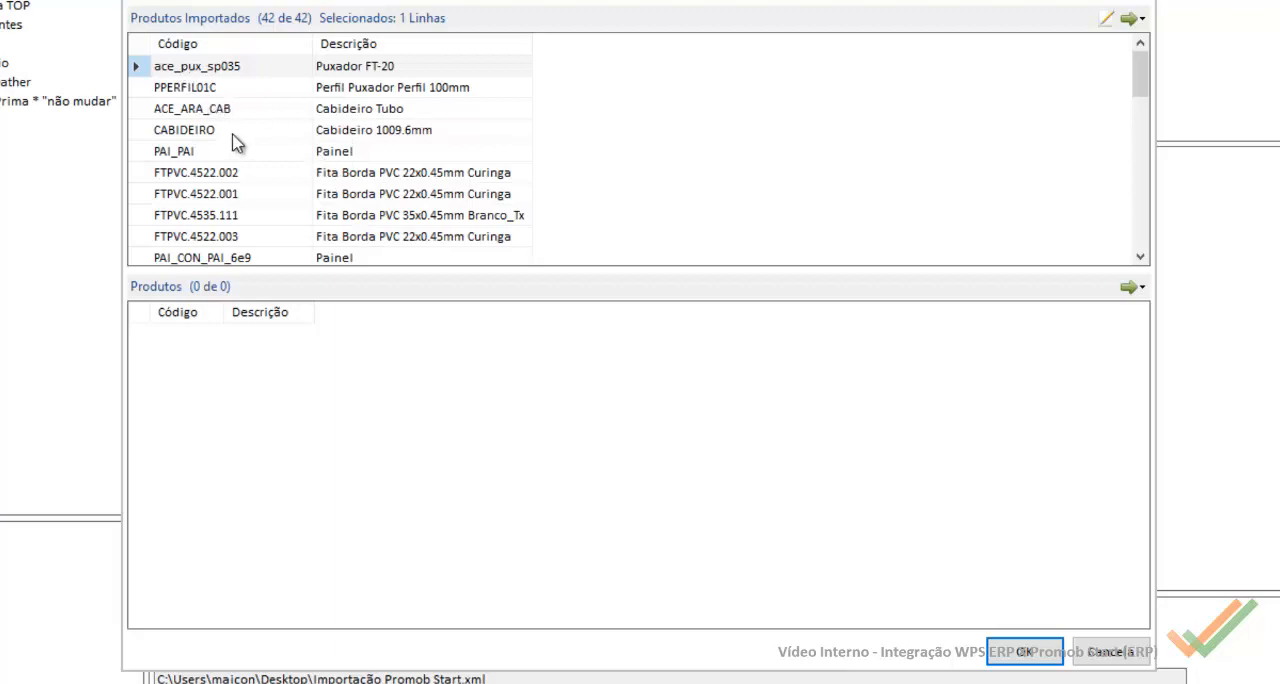
# Step: Review the codes and descriptions of the whole Produtos Importados list
pyautogui.scroll(-9, 240, 150)
pyautogui.scroll(-2, 251, 152)
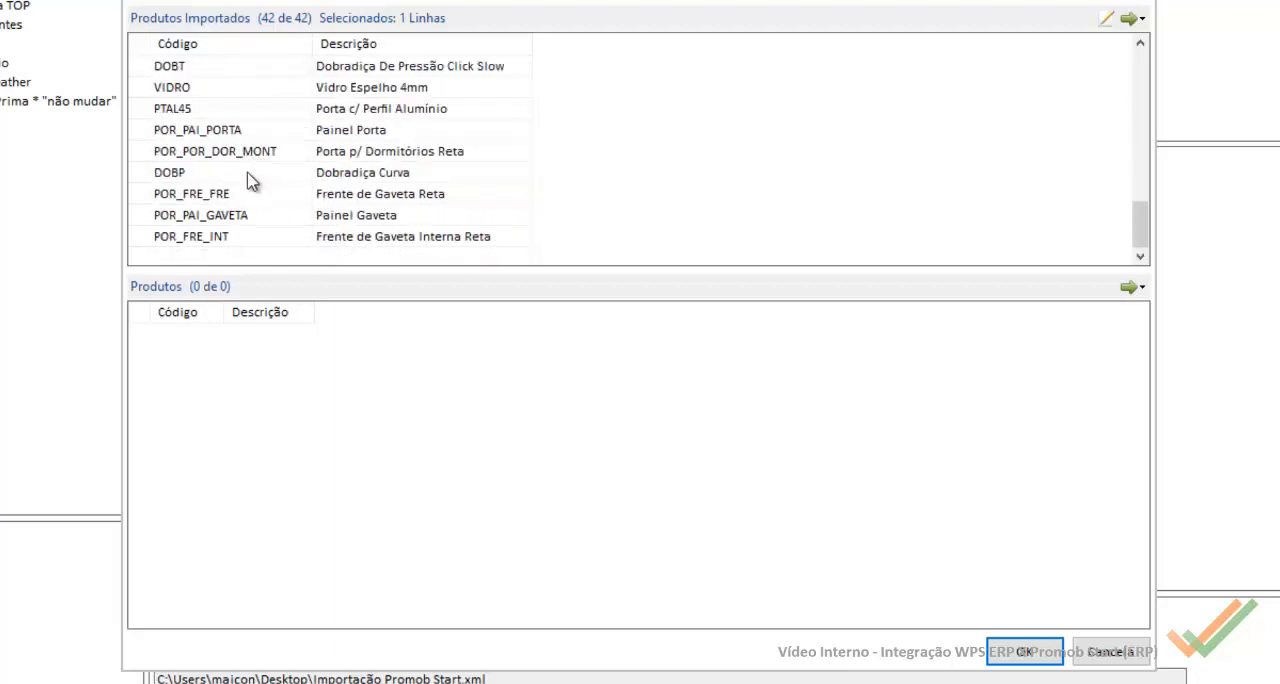
pyautogui.scroll(7, 251, 175)
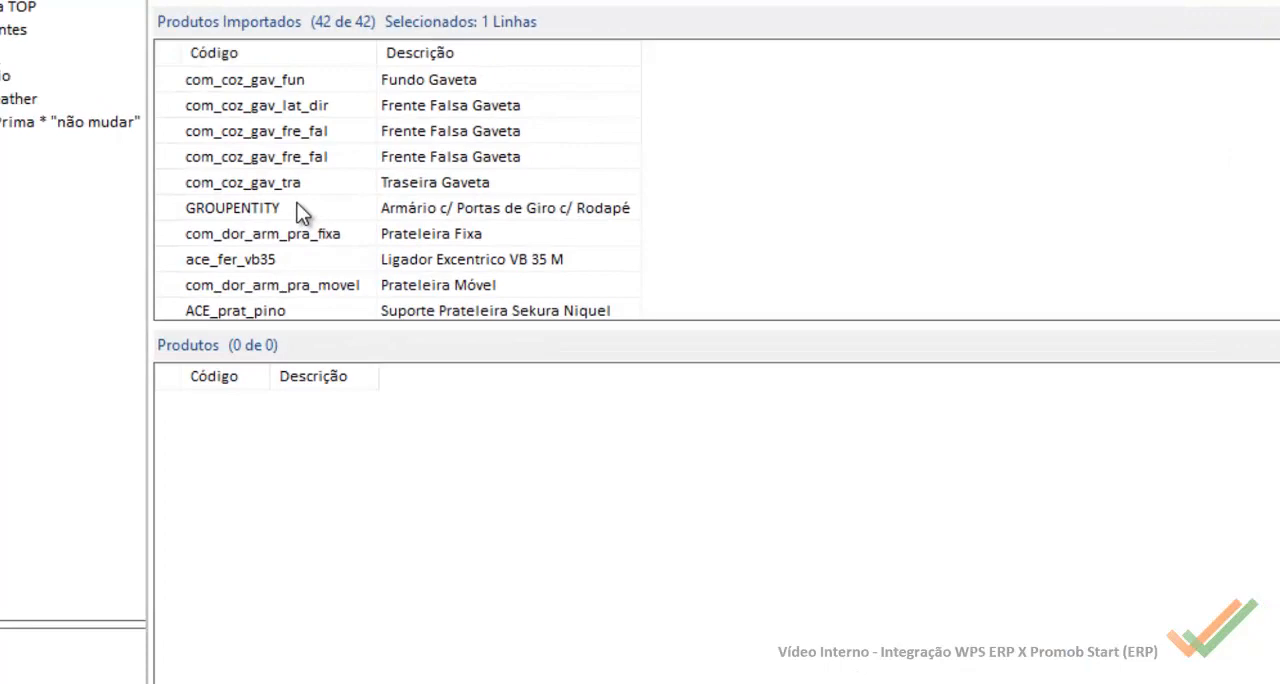
pyautogui.scroll(1, 300, 212)
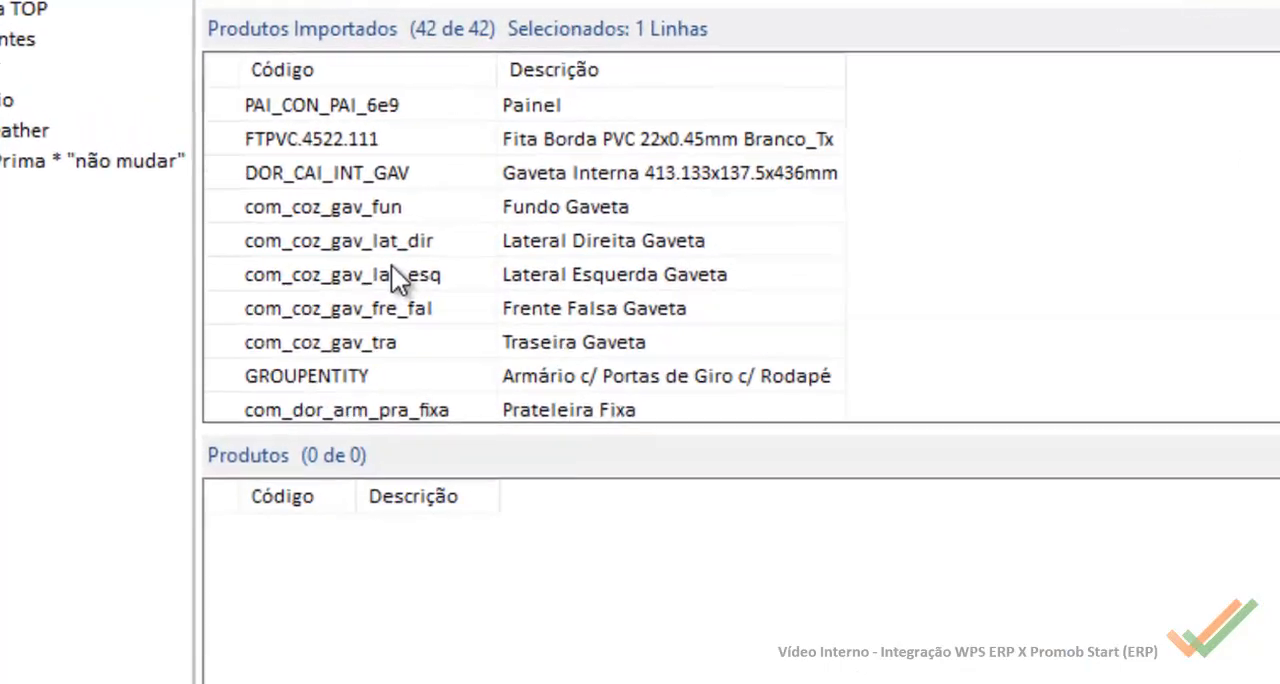
pyautogui.scroll(3, 300, 212)
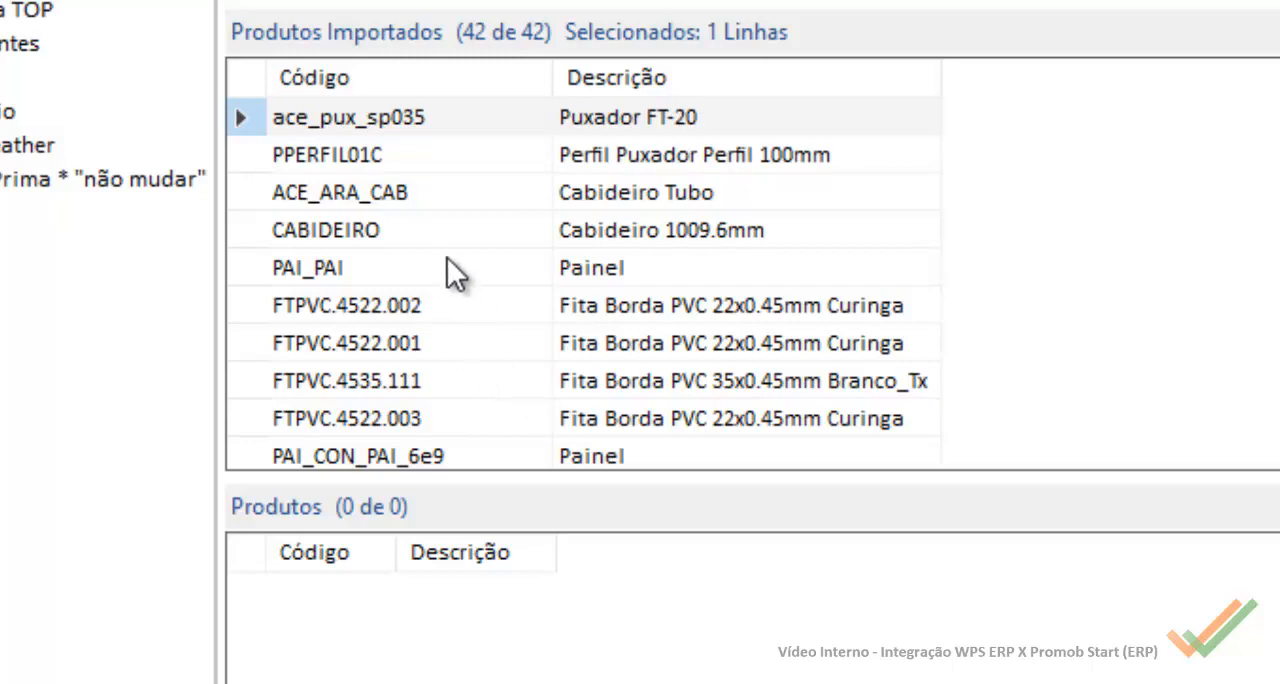
pyautogui.scroll(-4, 447, 257)
pyautogui.scroll(3, 500, 256)
# Step: Examine the Painel, Cabideiro and Puxador entries at the start of the imported products list
pyautogui.click(622, 277)
pyautogui.click(632, 216)
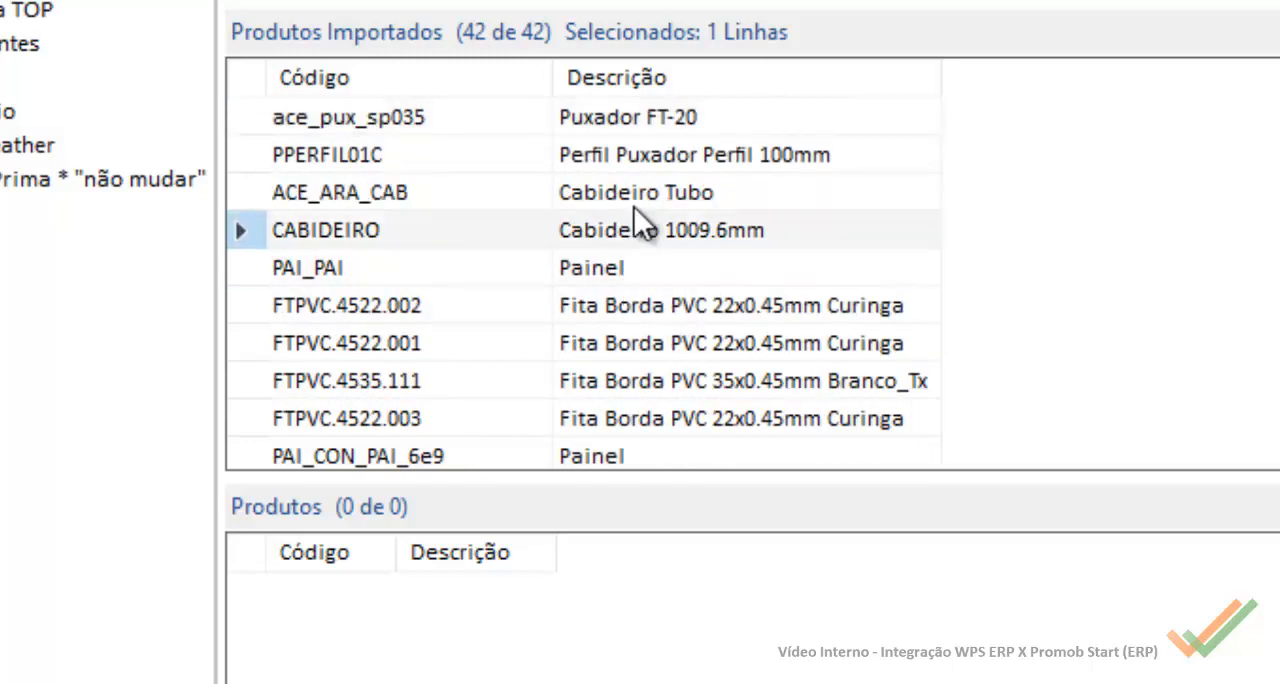
pyautogui.click(637, 191)
pyautogui.click(639, 142)
pyautogui.click(638, 118)
pyautogui.scroll(-6, 663, 251)
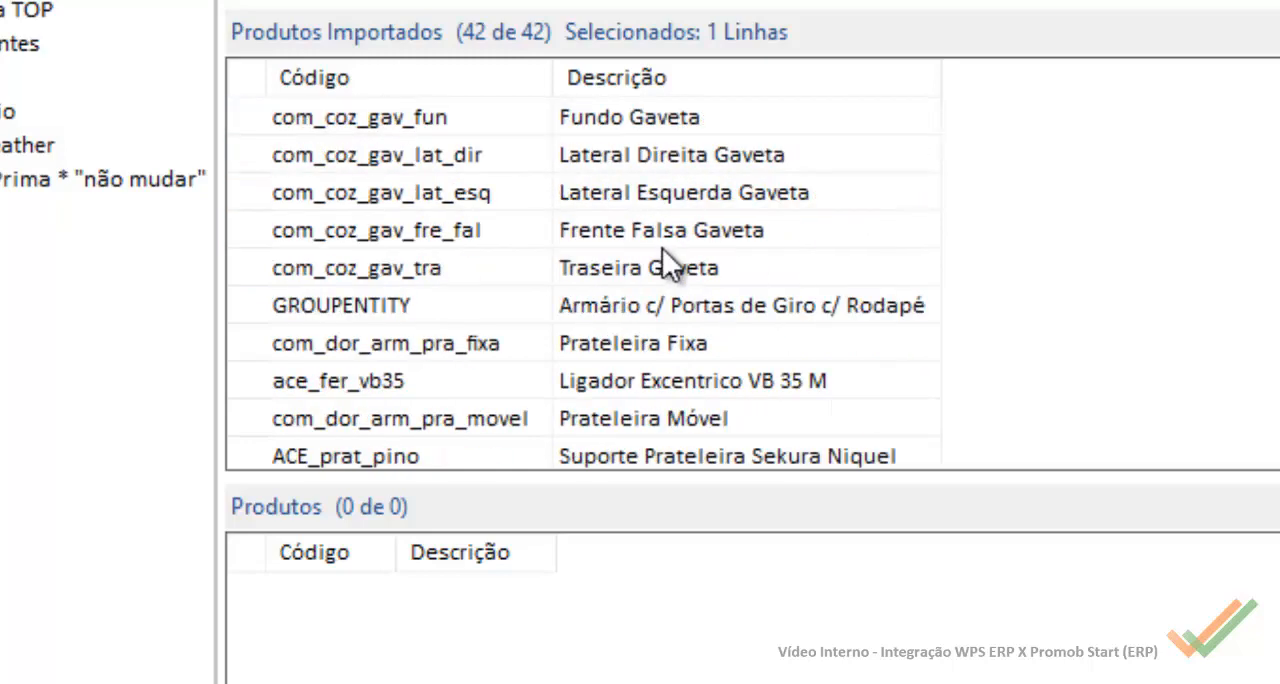
# Step: Find the GROUPENTITY product Armário c/ Portas de Giro c/ Rodapé among the imported products and compare it with the remaining entries
pyautogui.scroll(2, 680, 175)
pyautogui.click(705, 307)
pyautogui.scroll(-2, 668, 340)
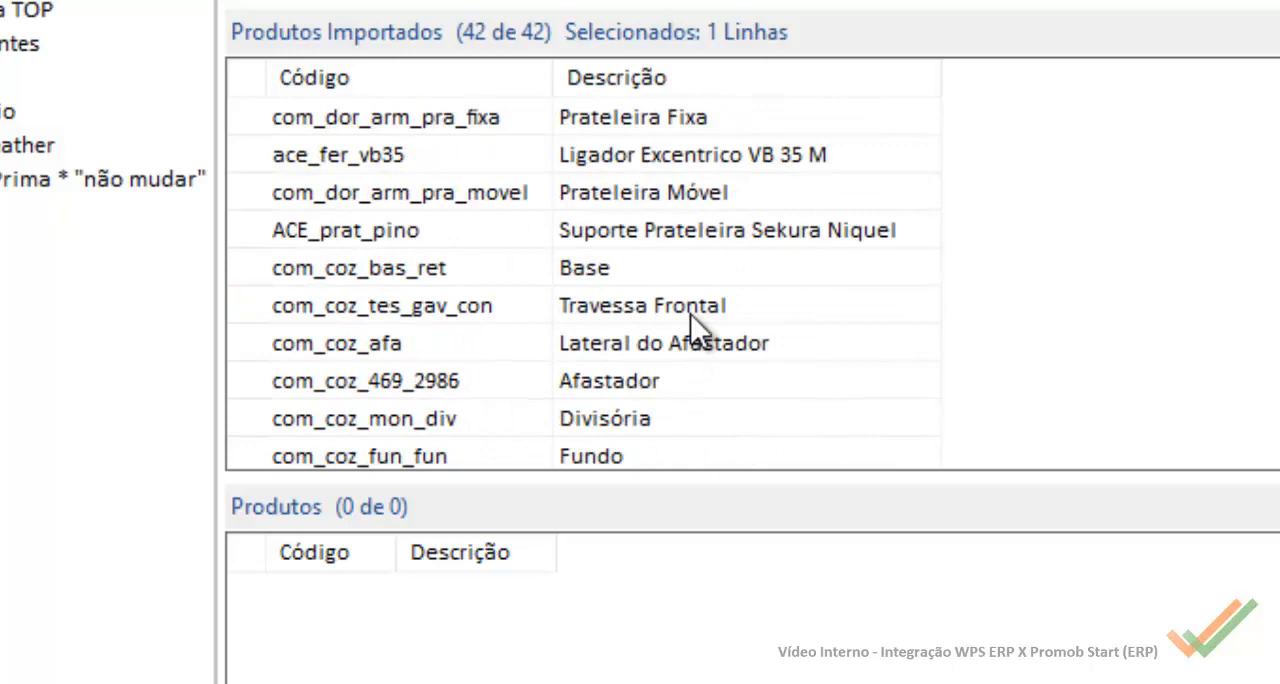
pyautogui.scroll(-5, 707, 305)
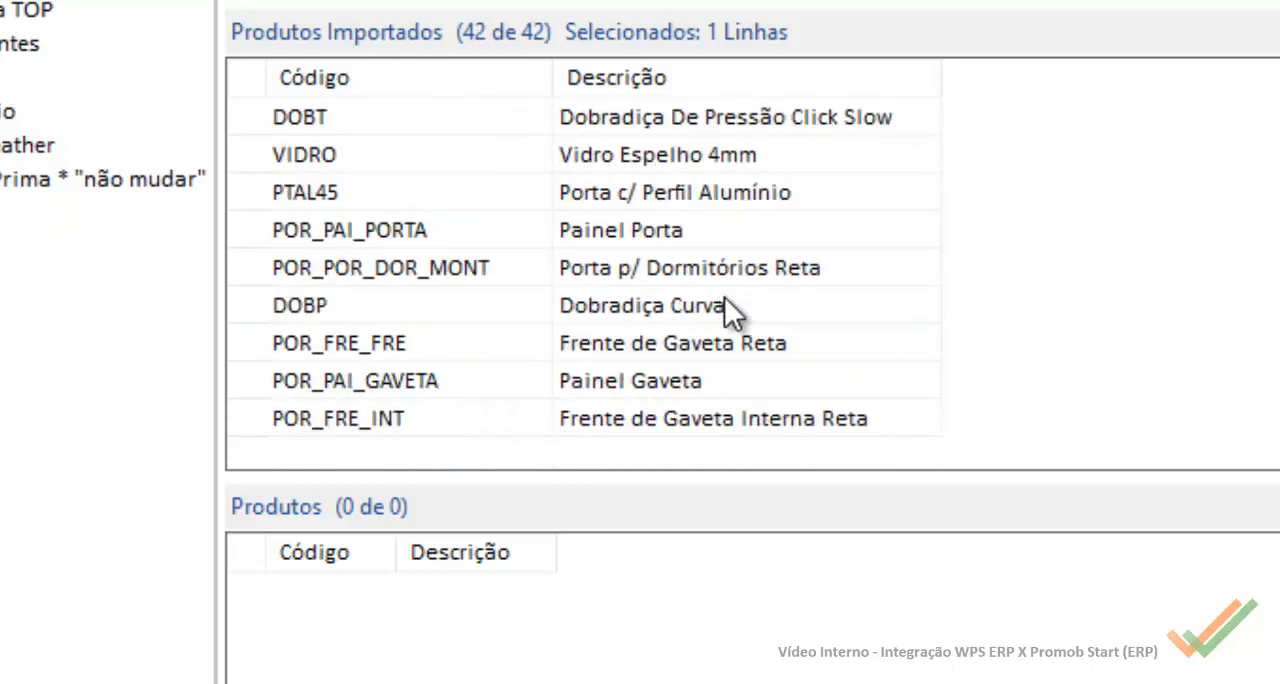
pyautogui.scroll(4, 724, 296)
pyautogui.scroll(4, 736, 302)
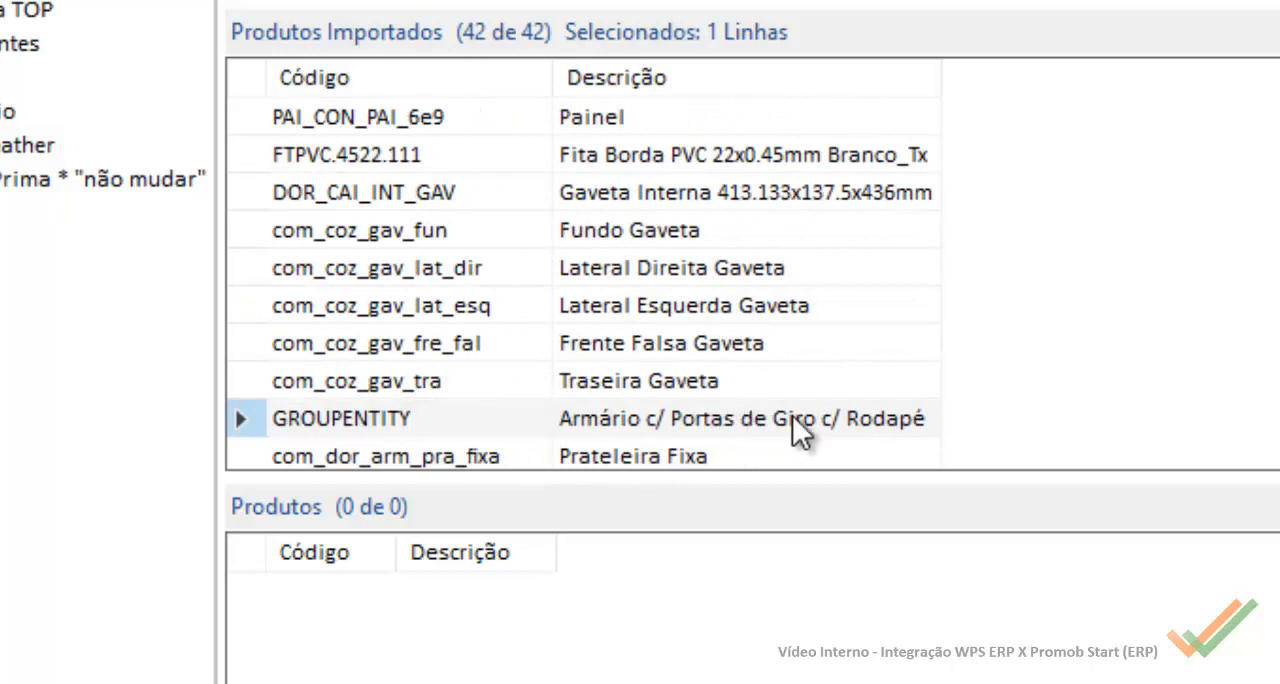
pyautogui.scroll(-1, 640, 400)
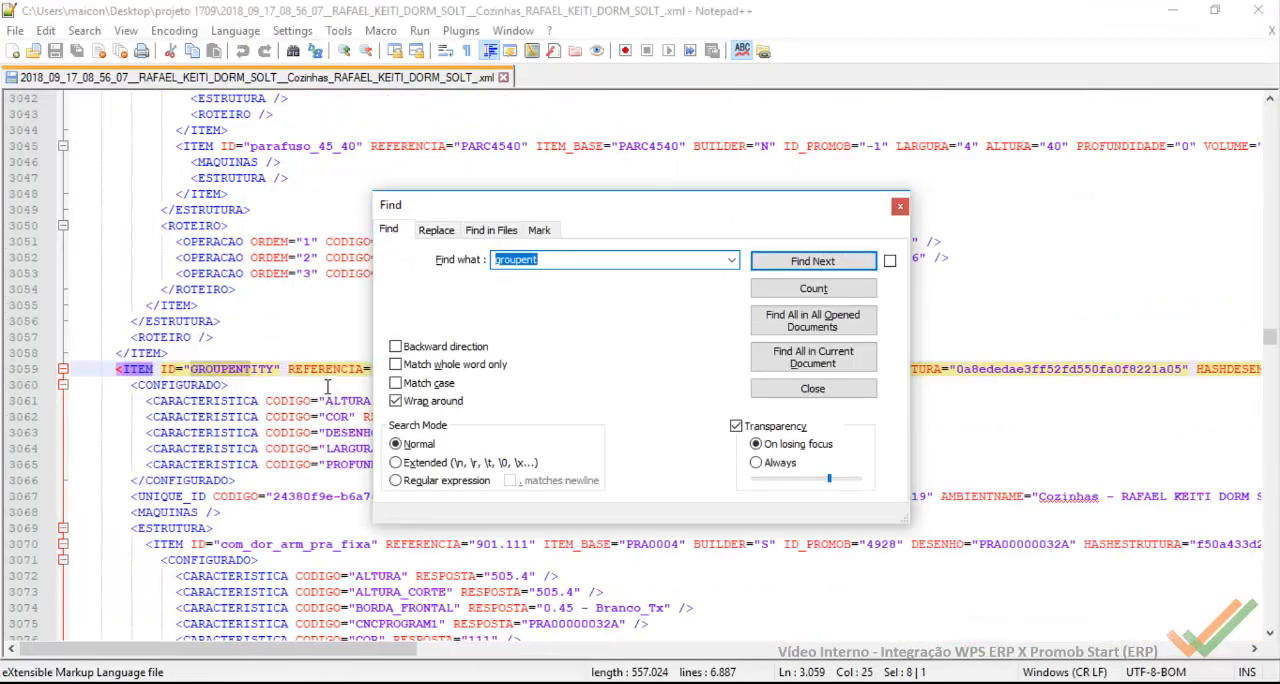
# Step: Search the project XML in Notepad++ for every item whose ID is GROUPENTITY
pyautogui.click(900, 207)
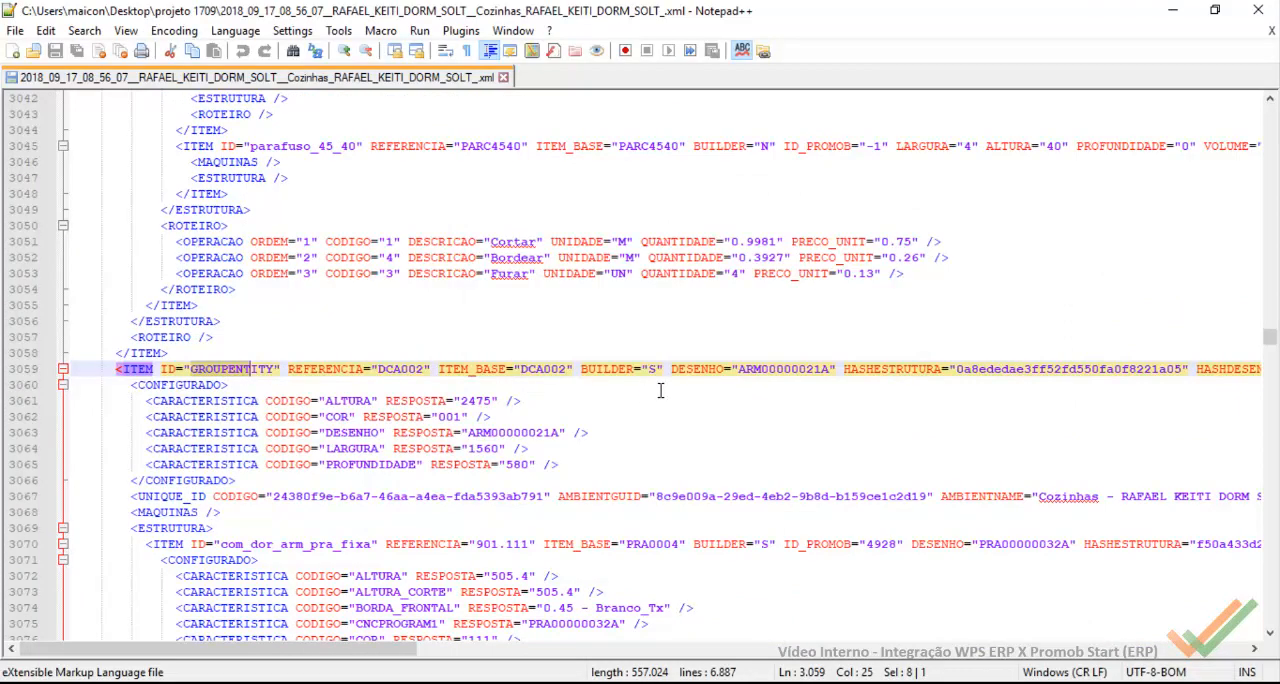
pyautogui.moveTo(350, 655); pyautogui.dragTo(568, 682)
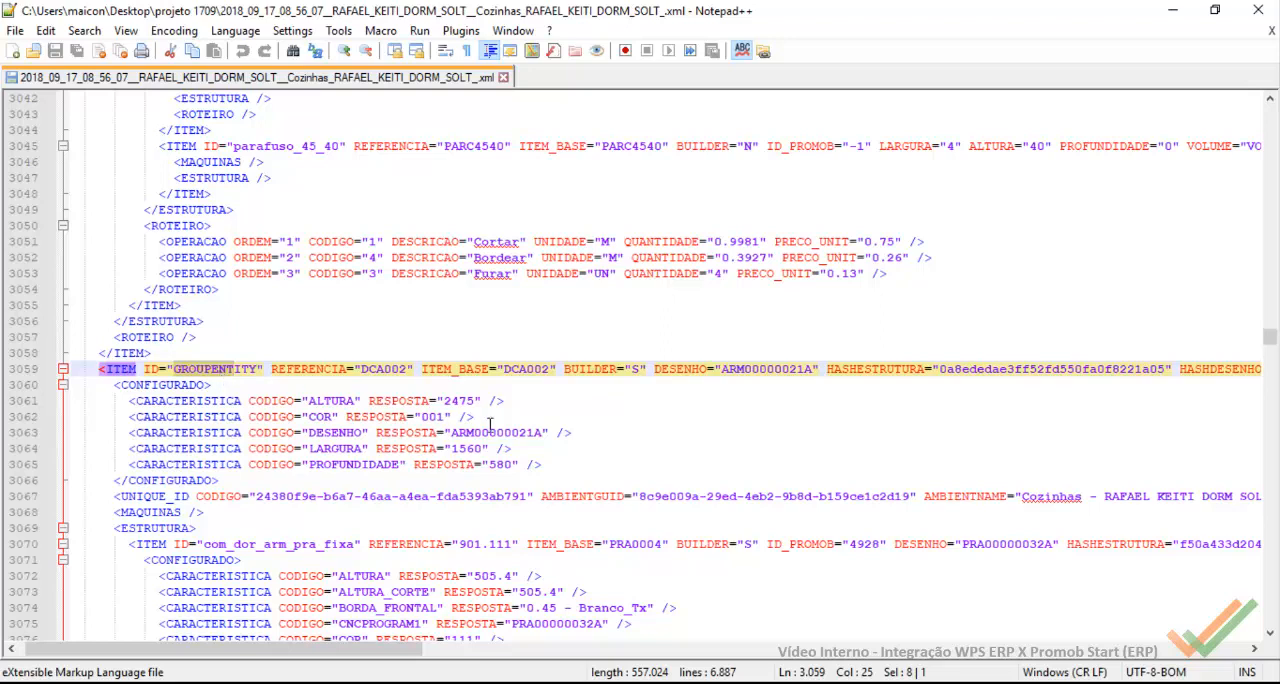
pyautogui.doubleClick(228, 367)
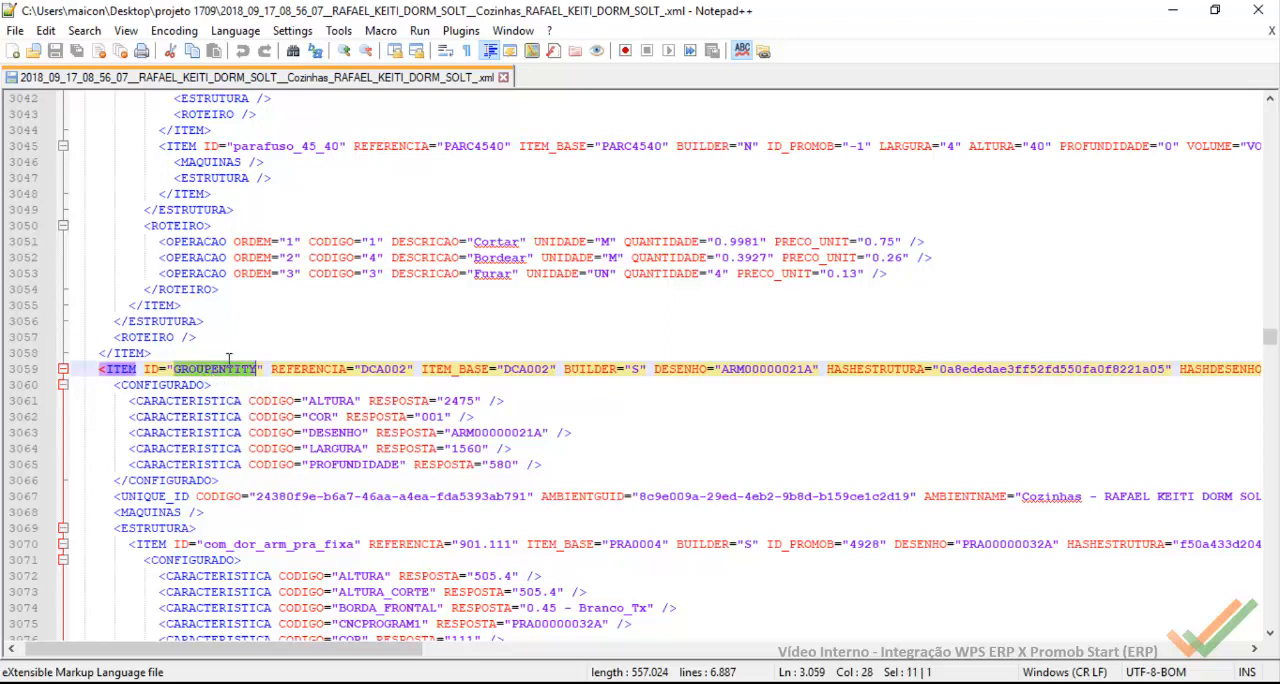
pyautogui.hotkey('ctrl', 'f')
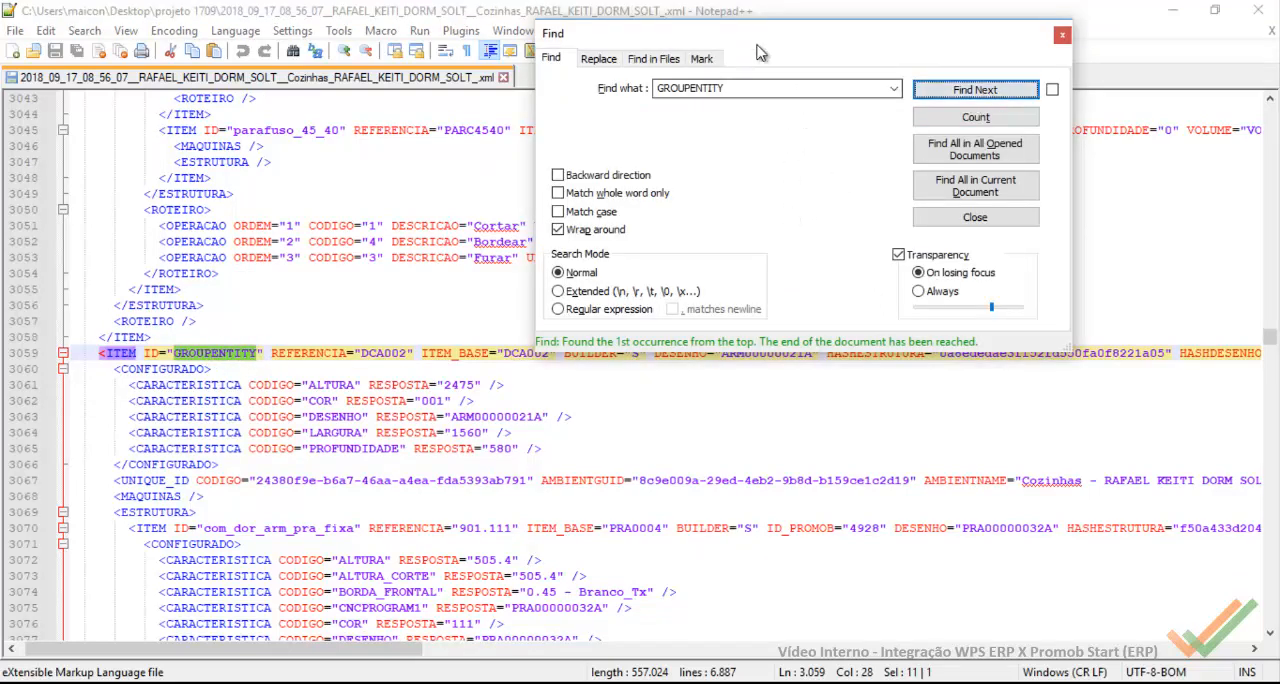
pyautogui.moveTo(478, 49); pyautogui.dragTo(613, 24)
pyautogui.click(803, 74)
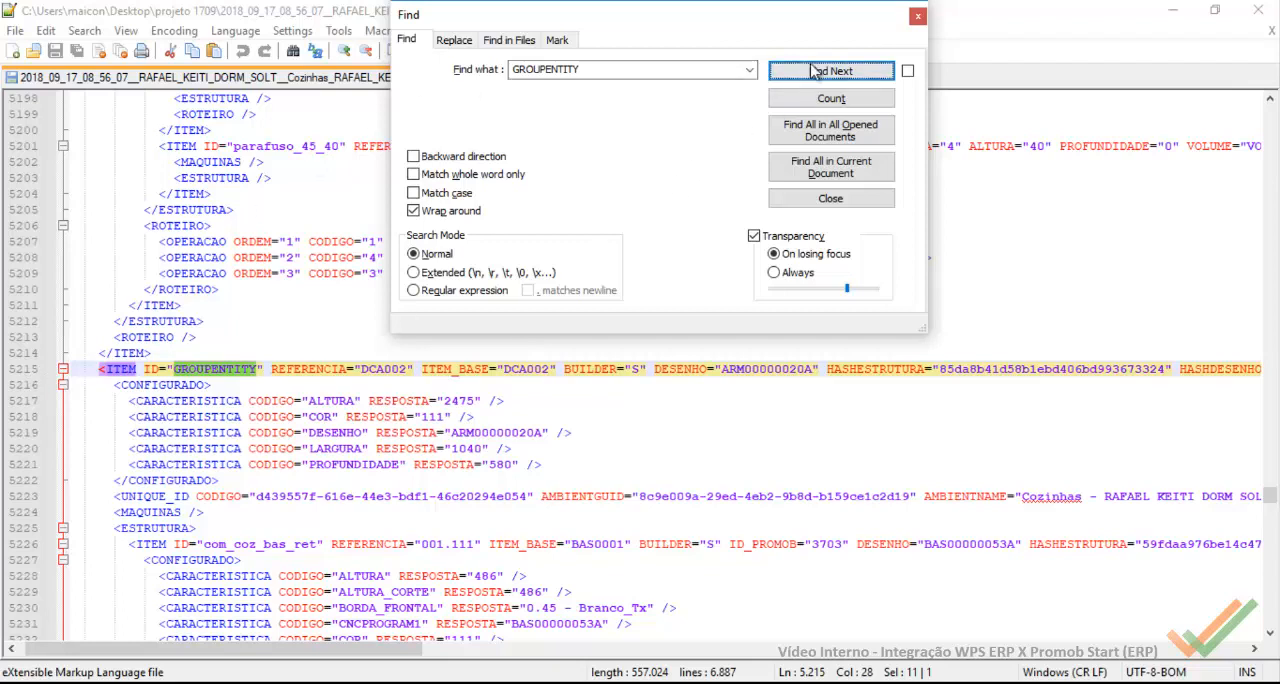
pyautogui.click(816, 74)
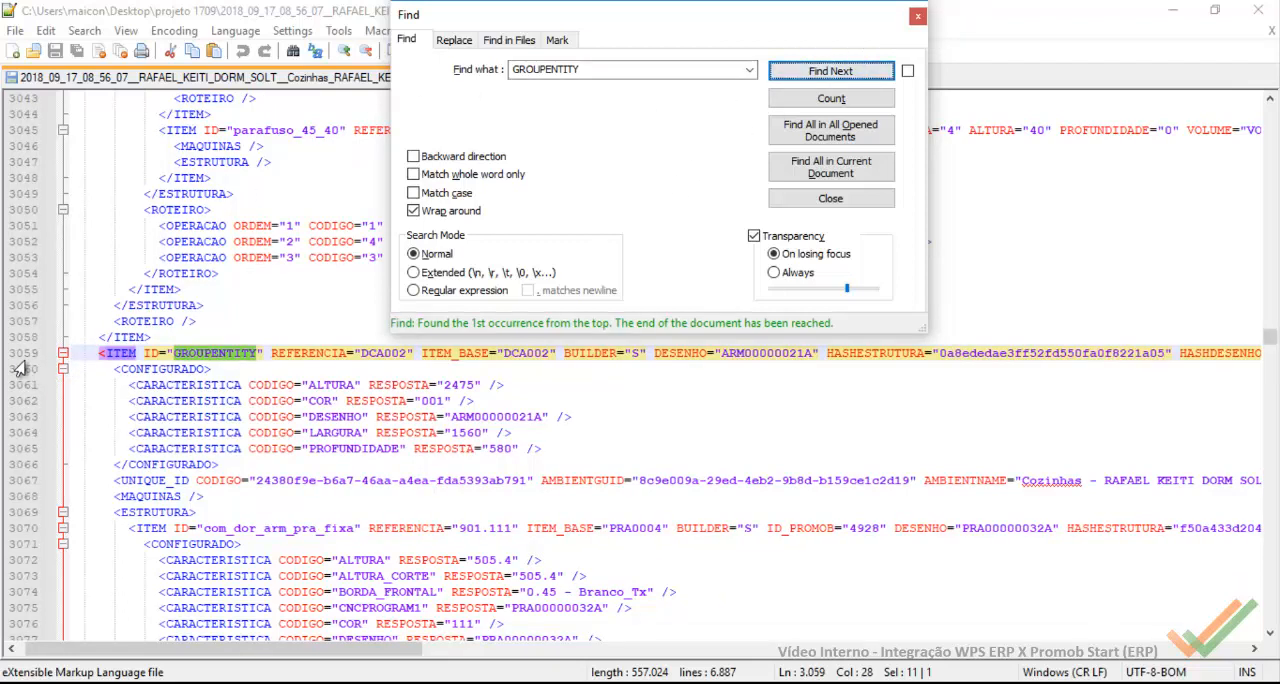
pyautogui.press('Return')
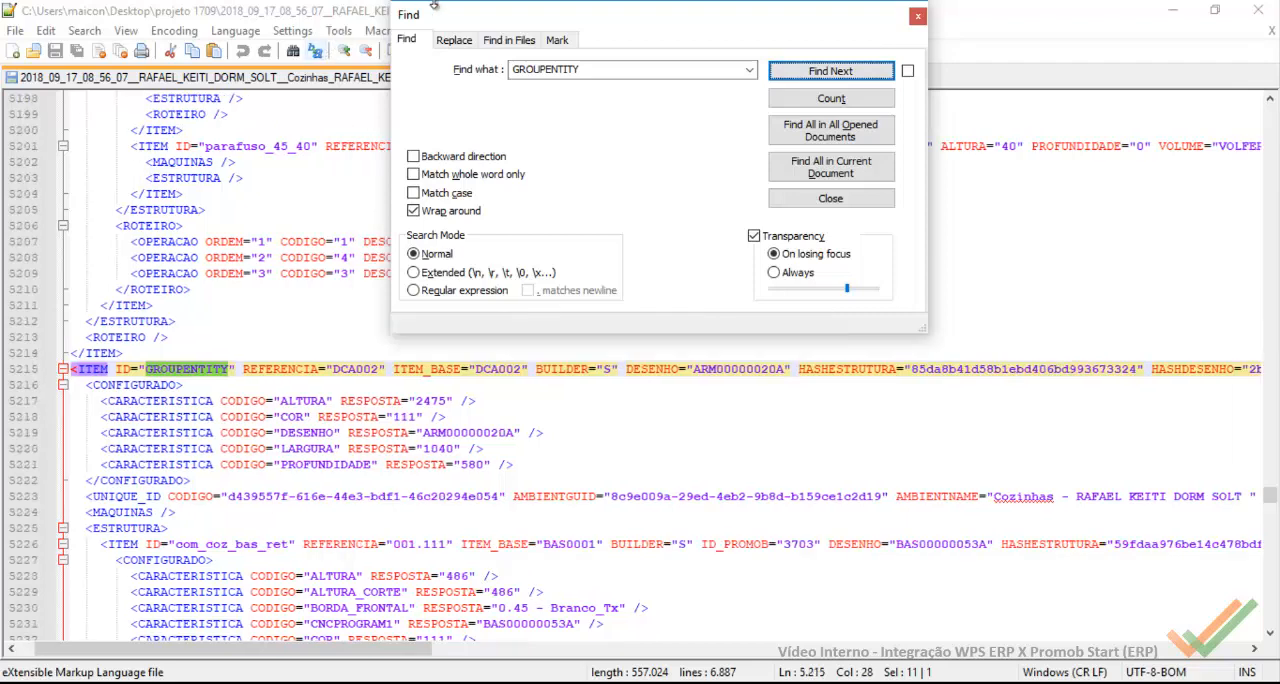
pyautogui.click(917, 16)
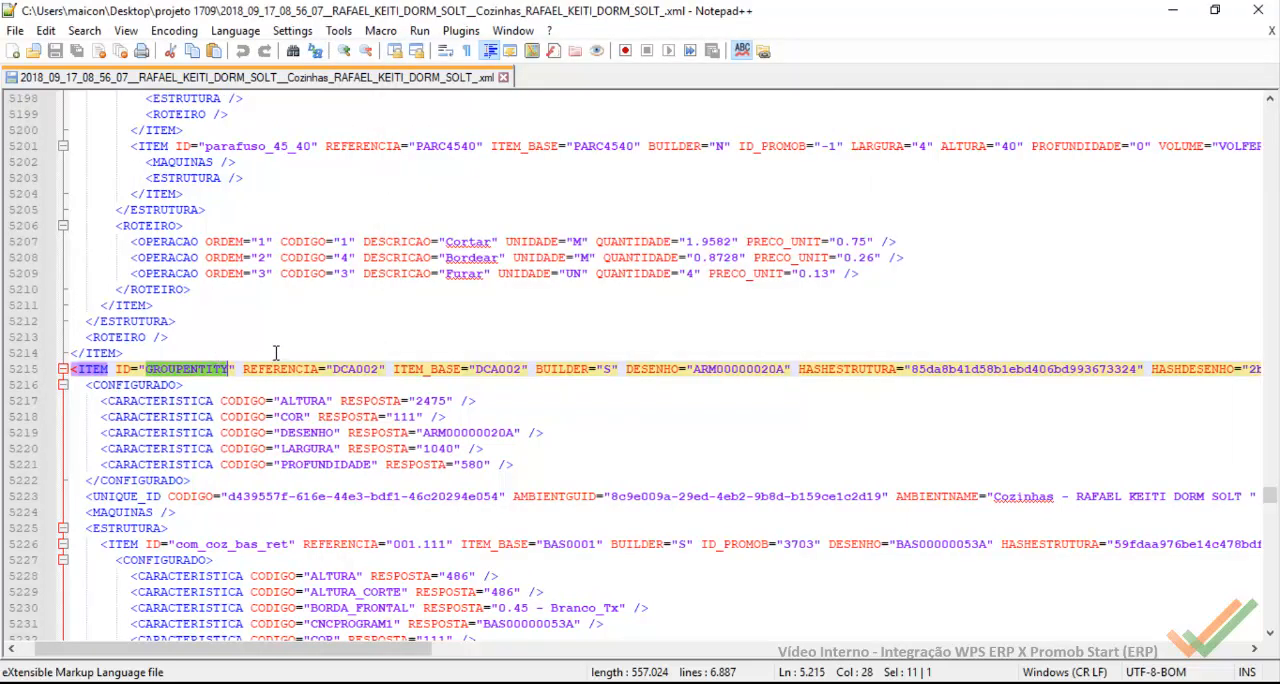
# Step: Select the REFERENCIA value DCA002 of the GROUPENTITY item on line 5215
pyautogui.click(366, 369)
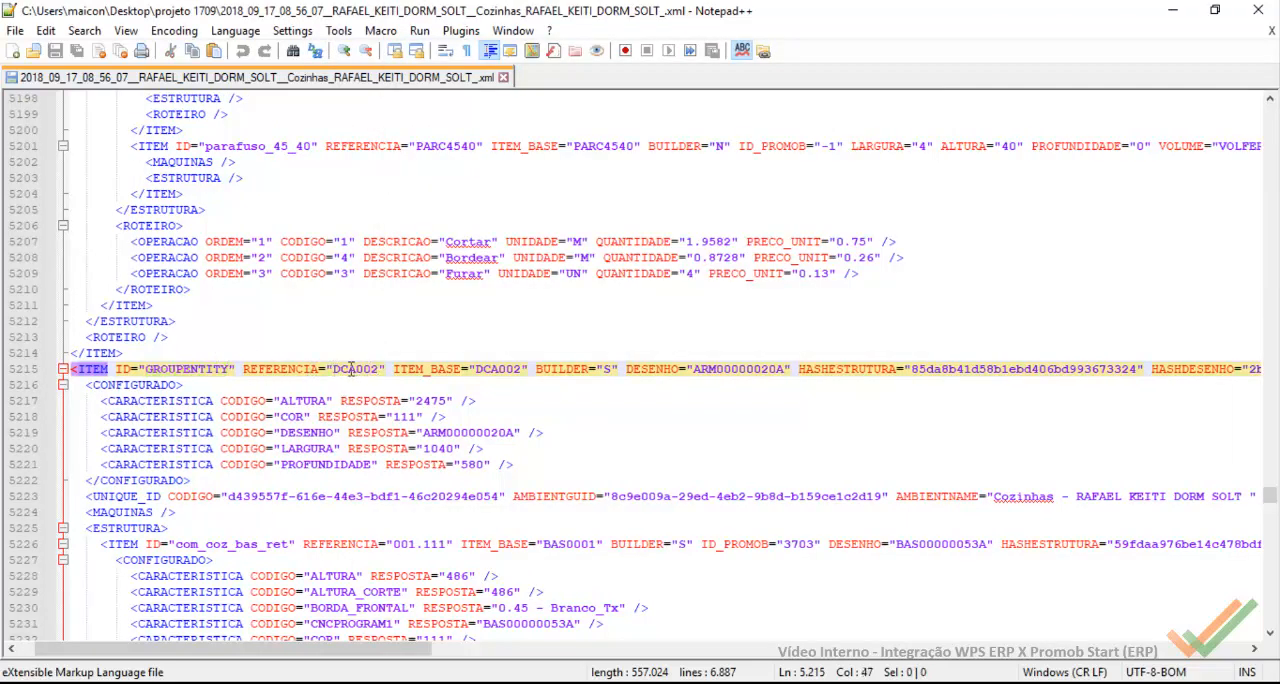
pyautogui.doubleClick(366, 370)
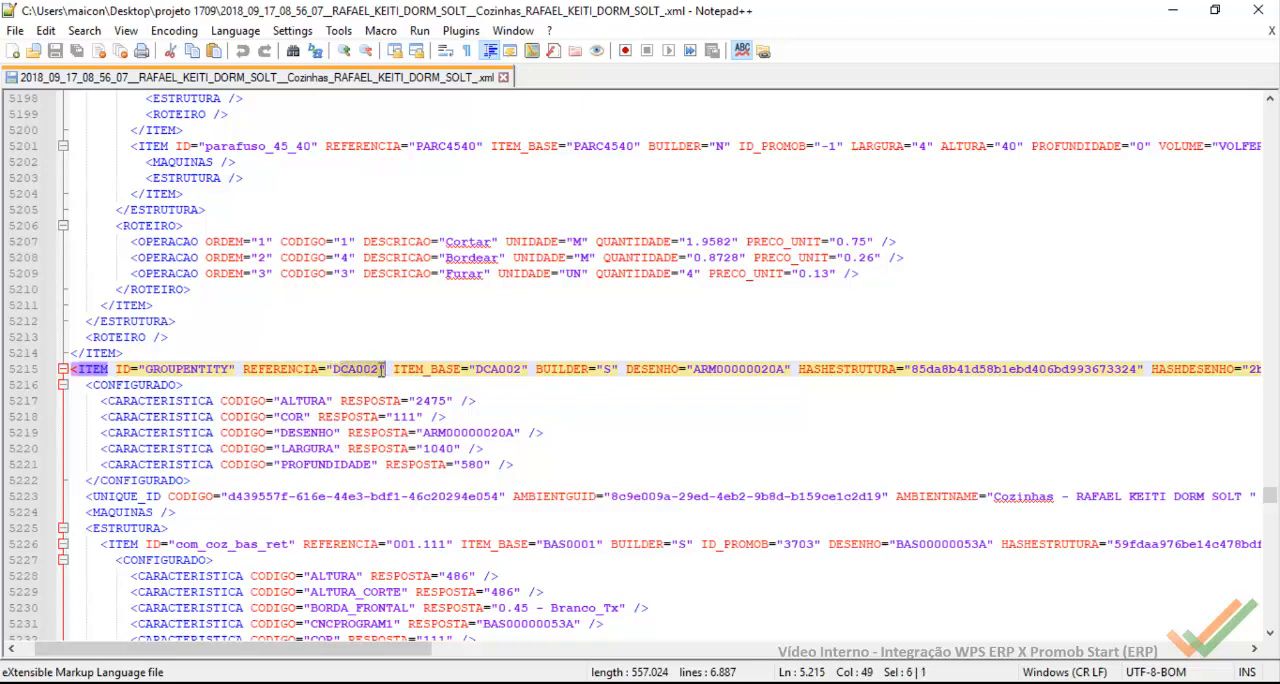
pyautogui.moveTo(383, 369); pyautogui.dragTo(340, 377)
# Step: Back in Wps, cancel the product import and open the PromobStart-Casa Rupe (Configuração) rules with the project XML as model file
pyautogui.click(1043, 614)
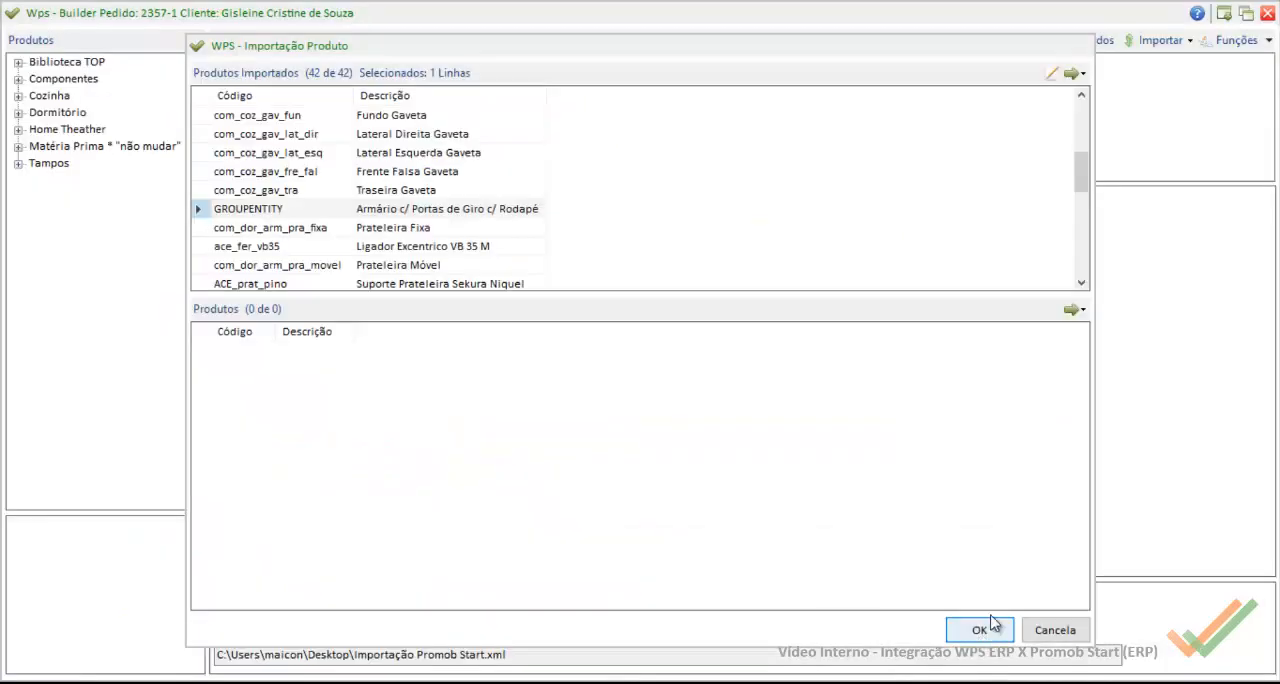
pyautogui.click(1050, 630)
pyautogui.click(1160, 40)
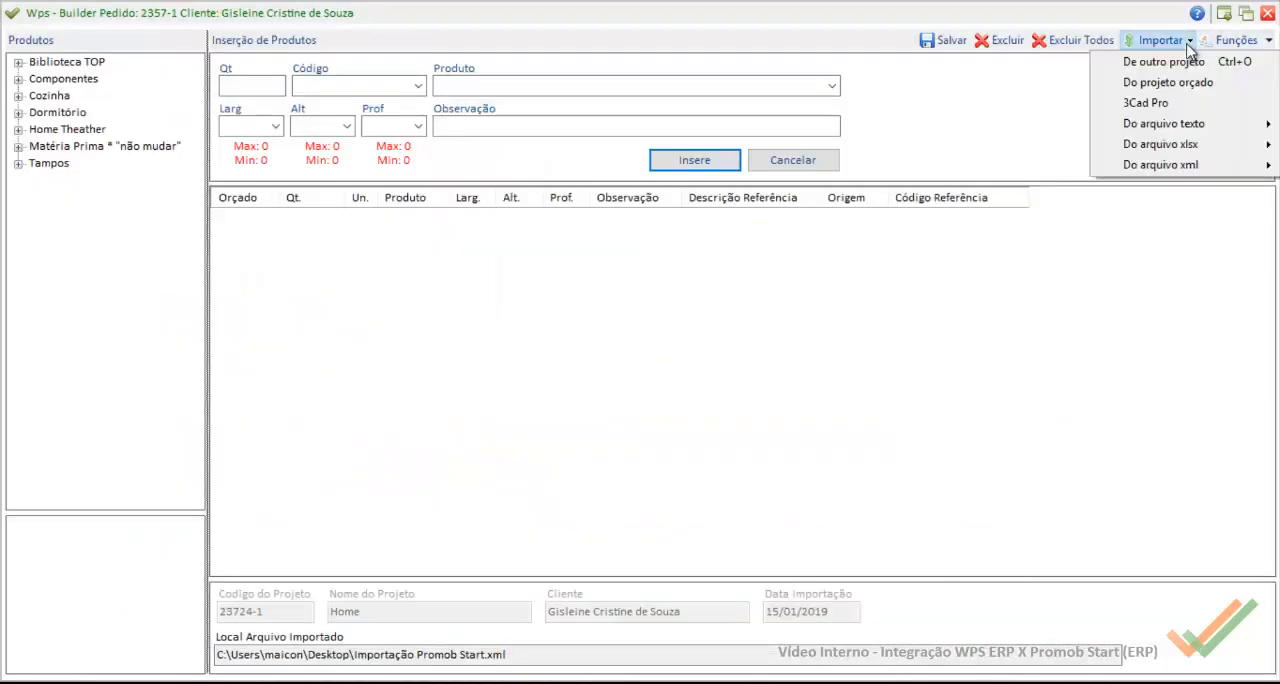
pyautogui.moveTo(1183, 165)
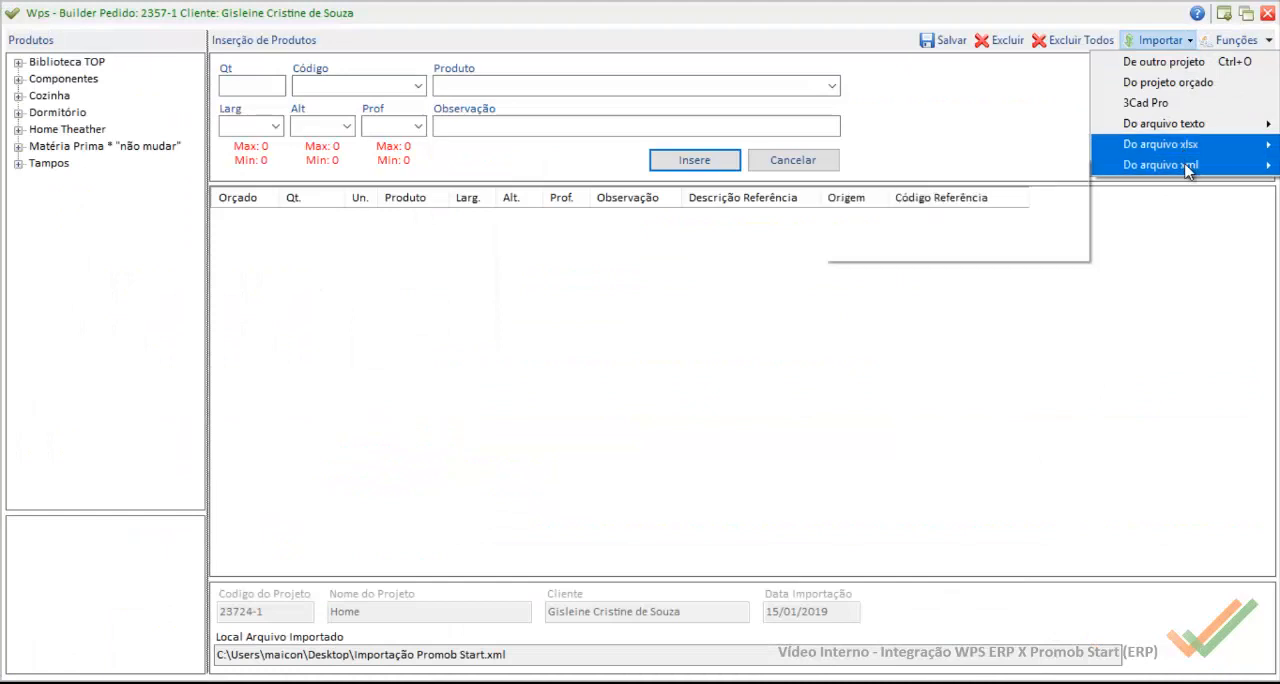
pyautogui.click(972, 208)
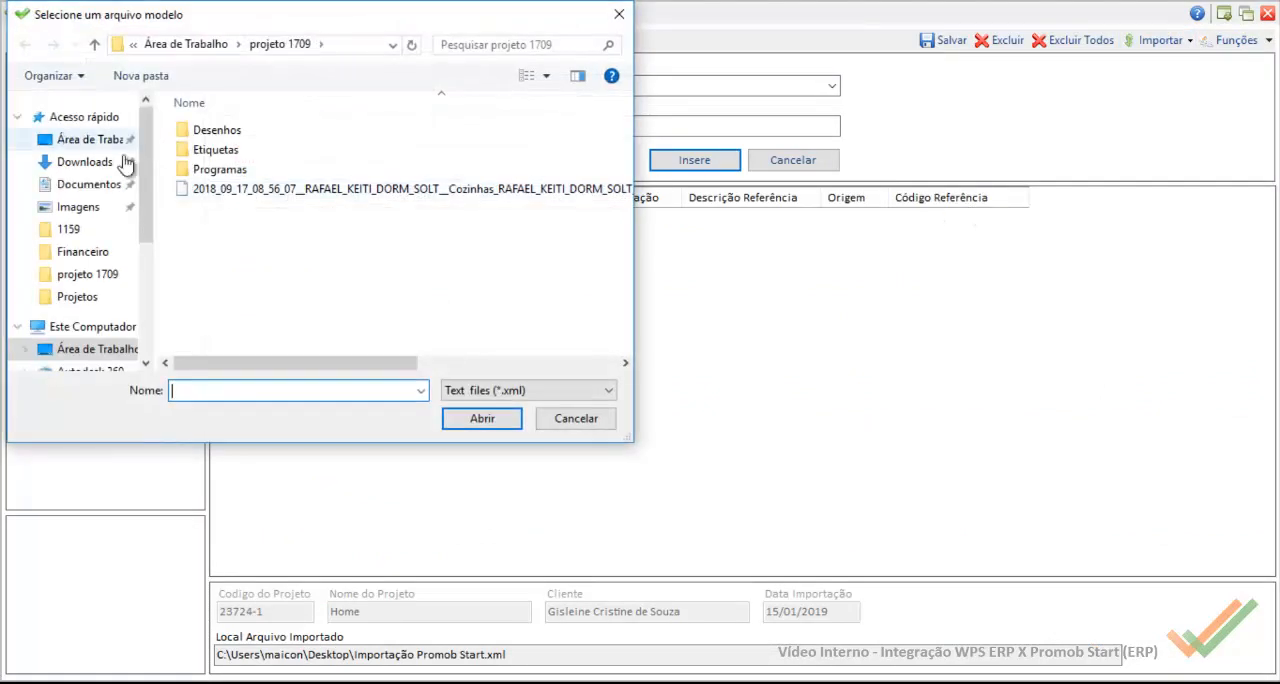
pyautogui.doubleClick(335, 195)
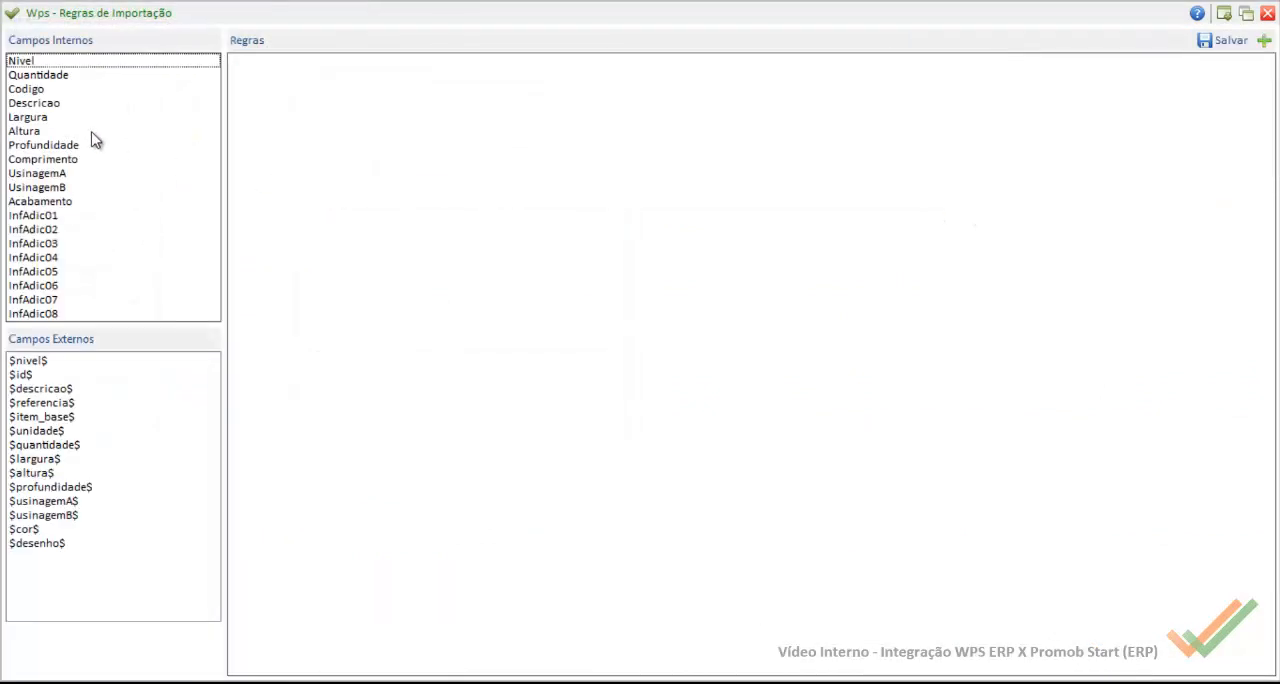
# Step: Add an empty rule to the internal field Codigo and move it above the final $id$ rule
pyautogui.click(33, 92)
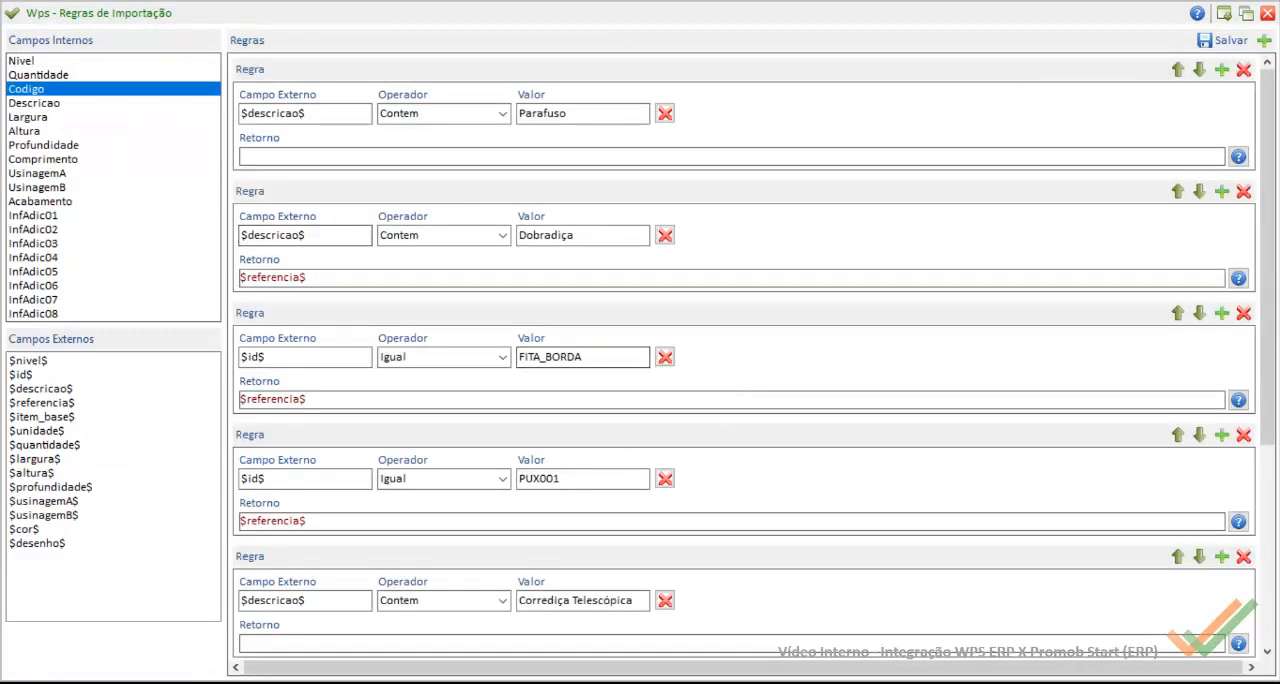
pyautogui.scroll(-3, 1272, 234)
pyautogui.scroll(-2, 1268, 400)
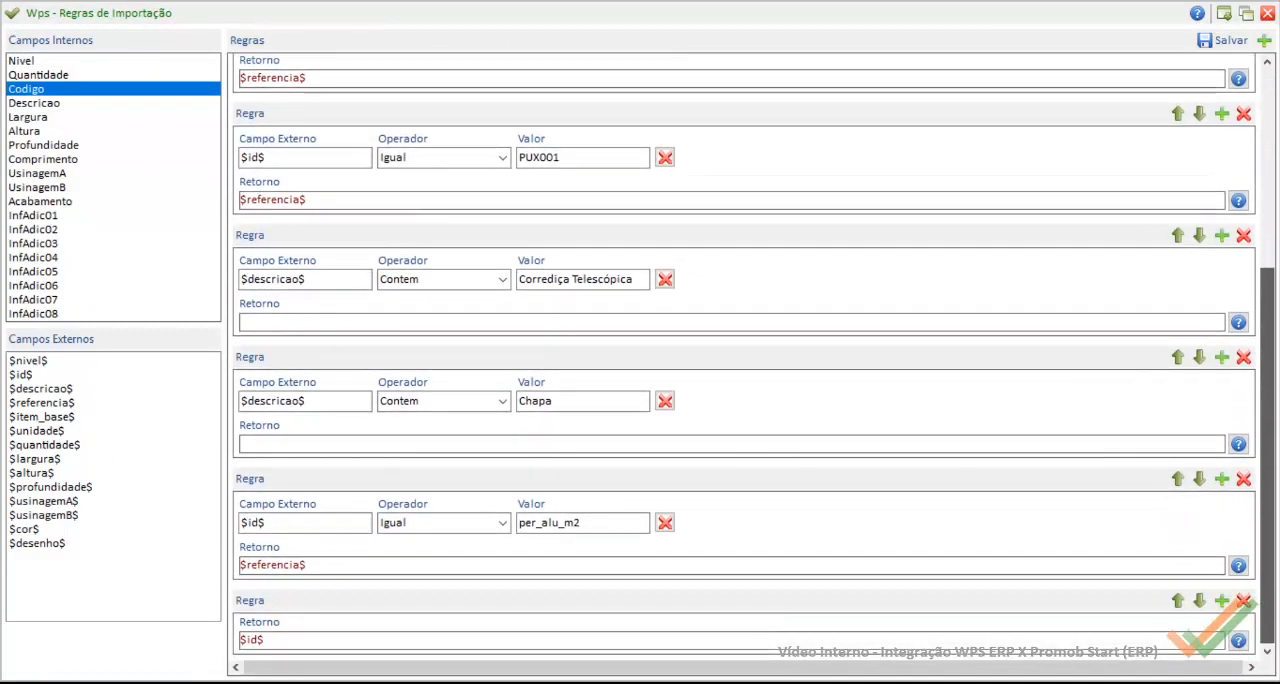
pyautogui.click(1265, 41)
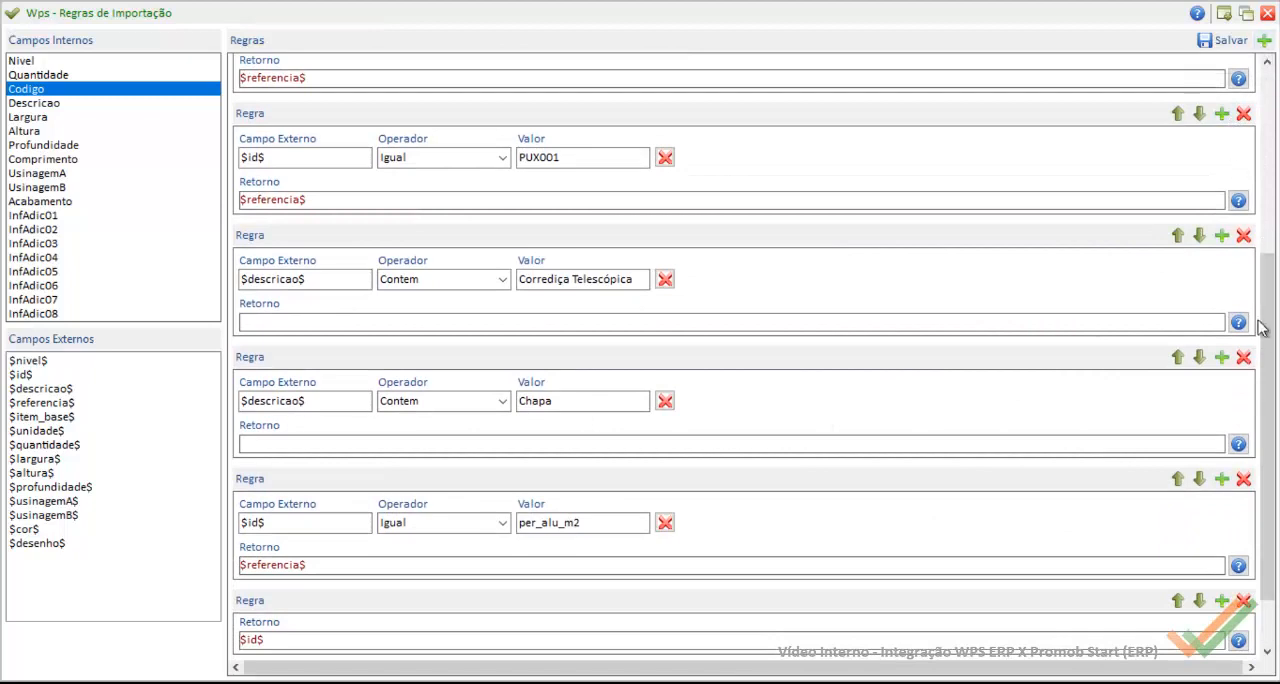
pyautogui.moveTo(1272, 358); pyautogui.dragTo(1275, 415)
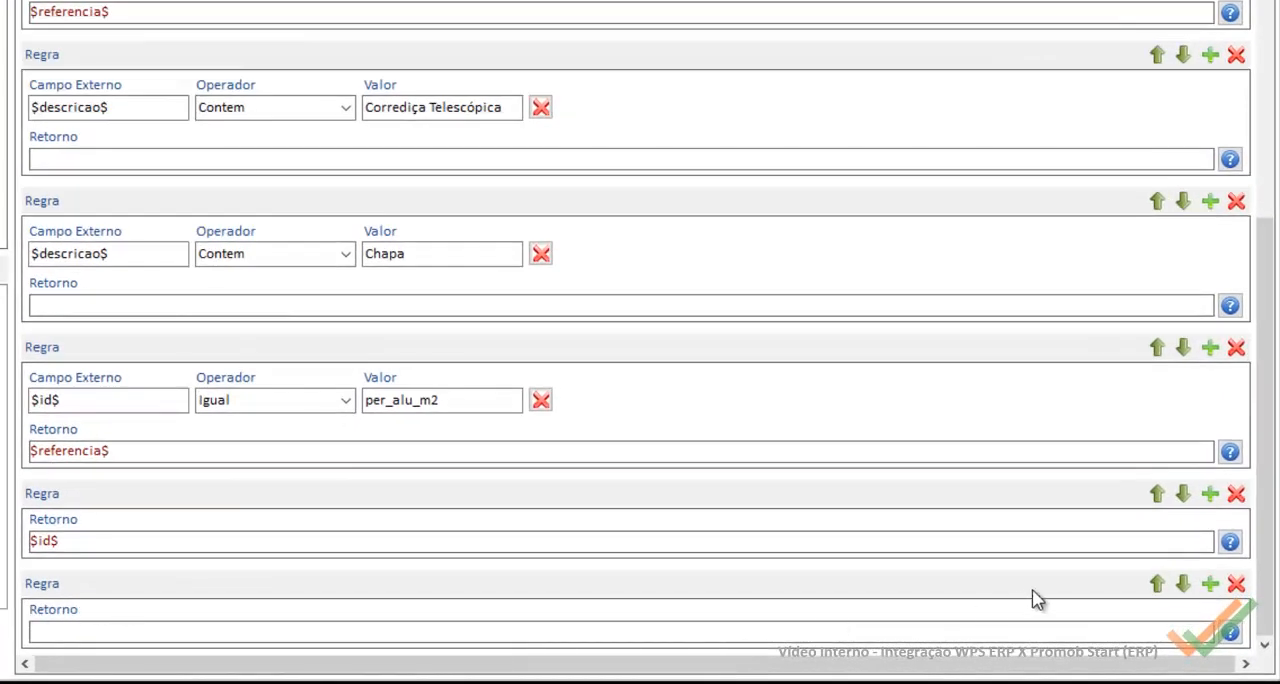
pyautogui.click(1157, 584)
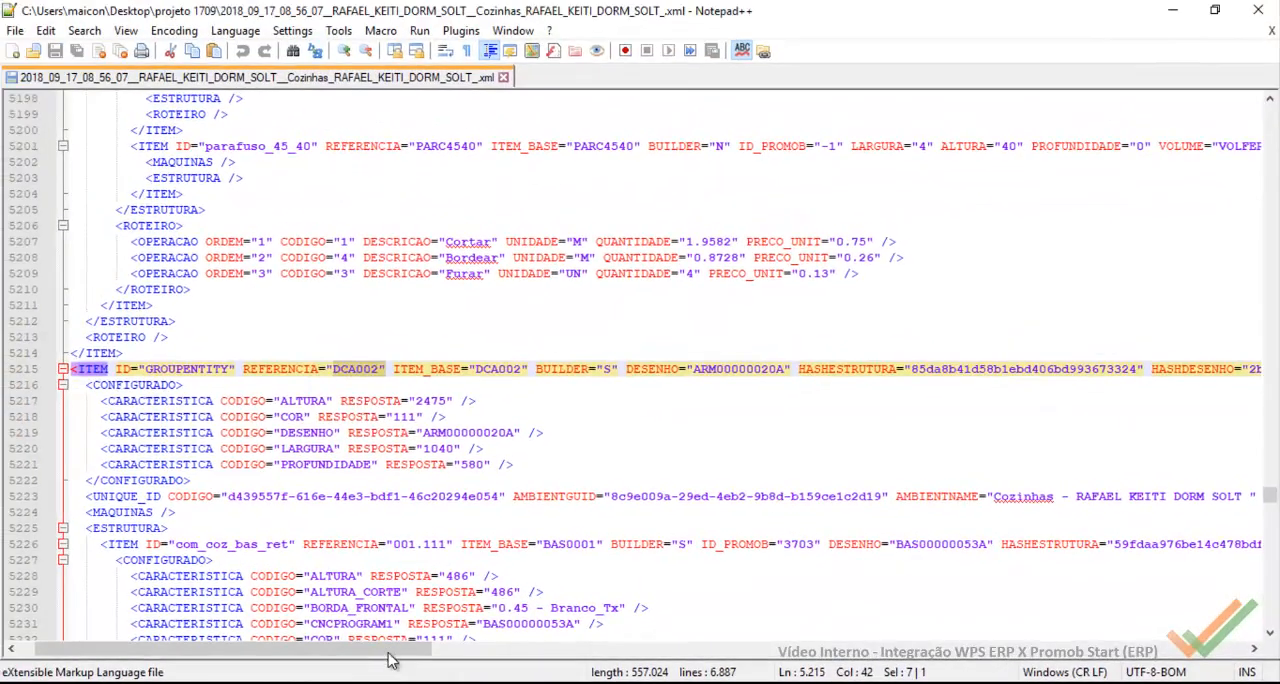
# Step: In Notepad++, review the attributes of the GROUPENTITY item on line 5215 and select its ID value
pyautogui.moveTo(389, 654); pyautogui.dragTo(915, 670)
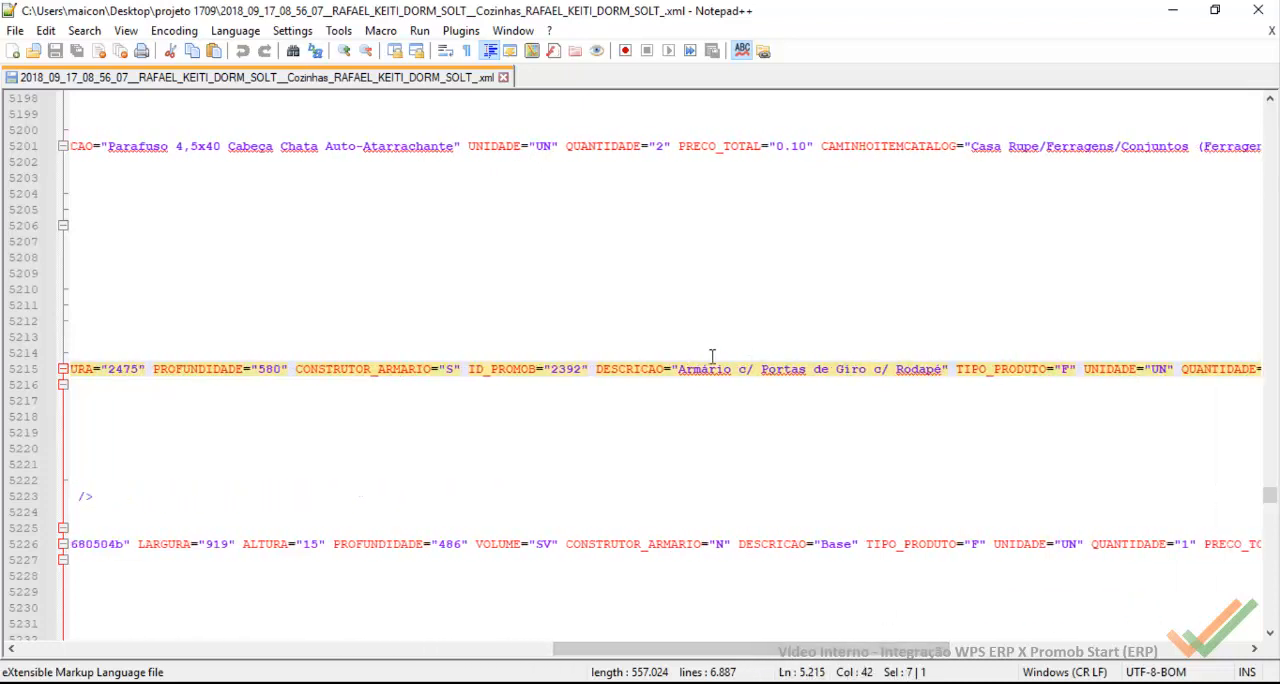
pyautogui.moveTo(870, 645); pyautogui.dragTo(775, 660)
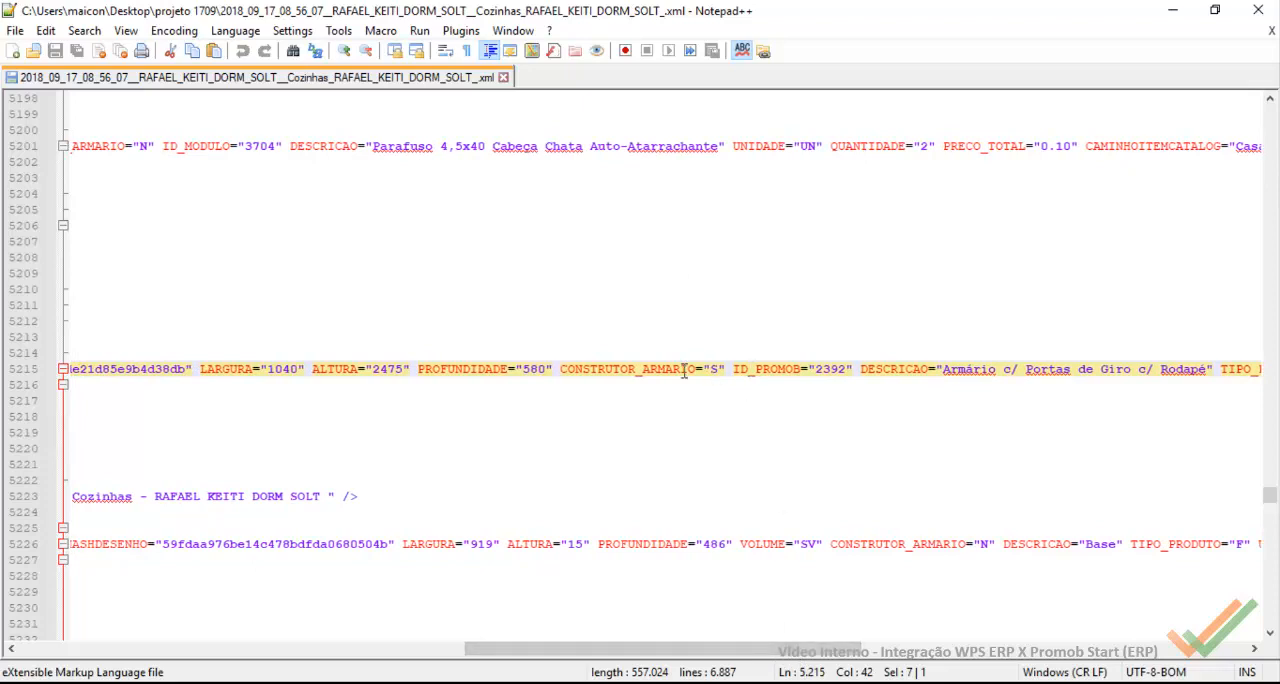
pyautogui.moveTo(857, 660); pyautogui.dragTo(1095, 670)
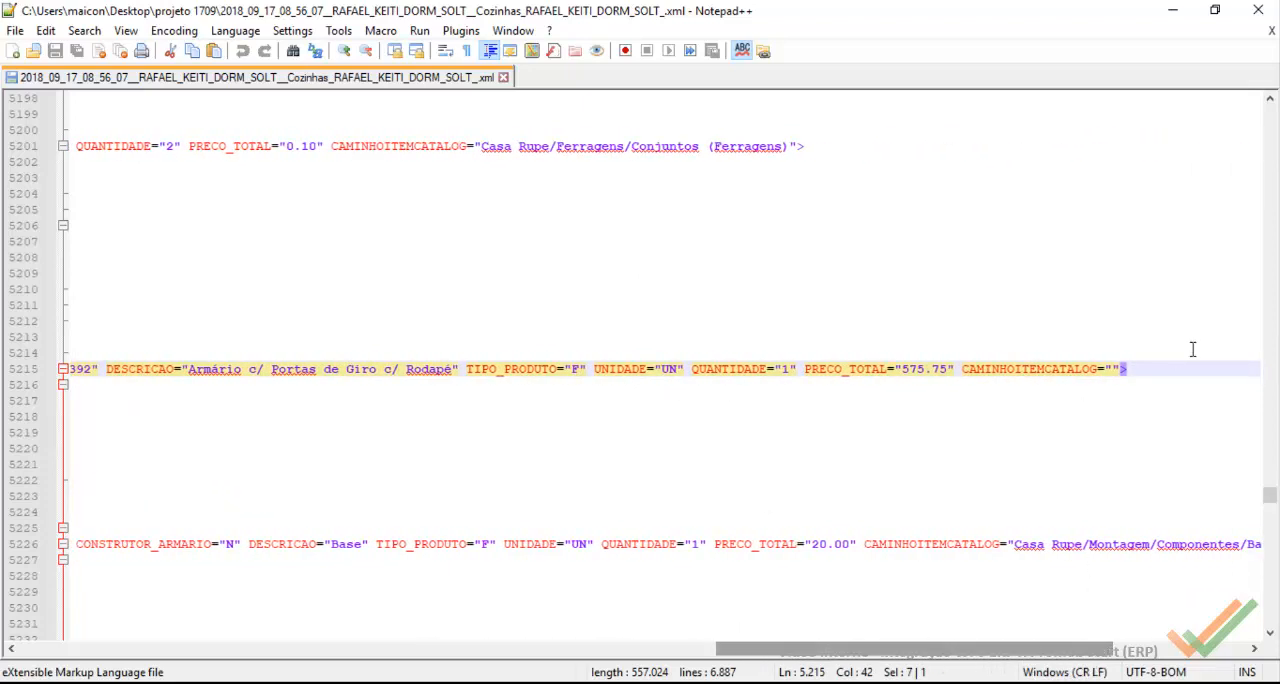
pyautogui.moveTo(919, 655); pyautogui.dragTo(214, 602)
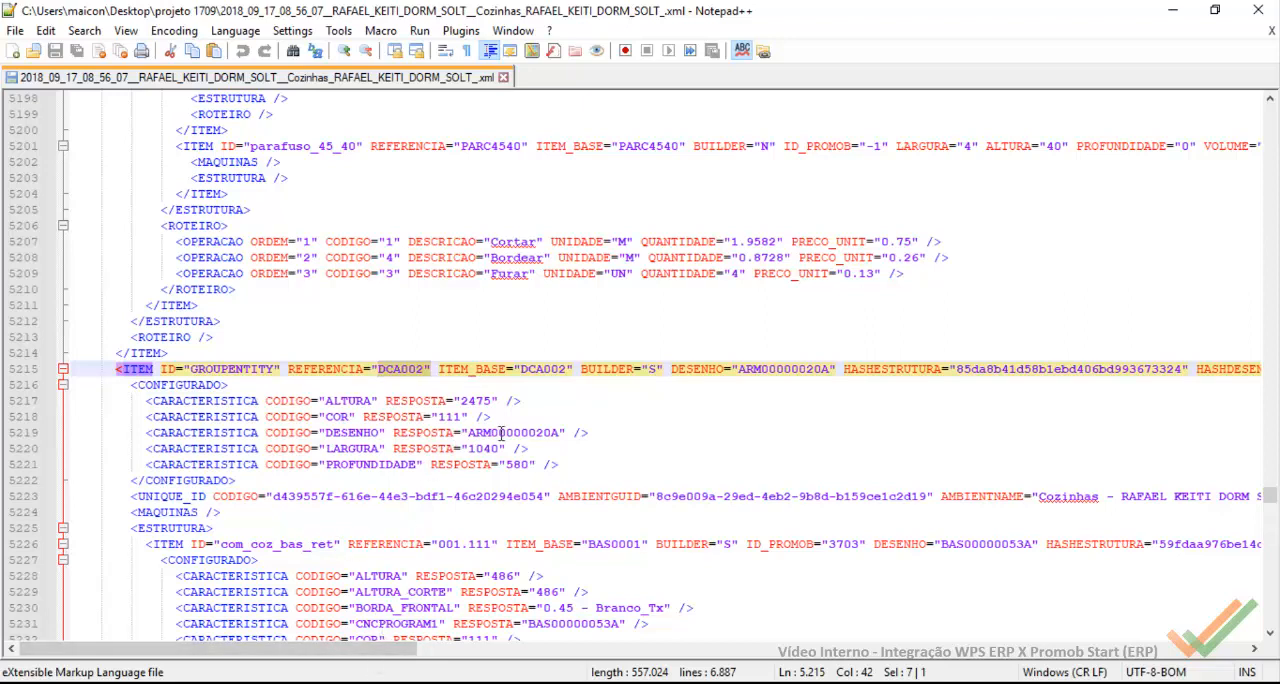
pyautogui.doubleClick(262, 369)
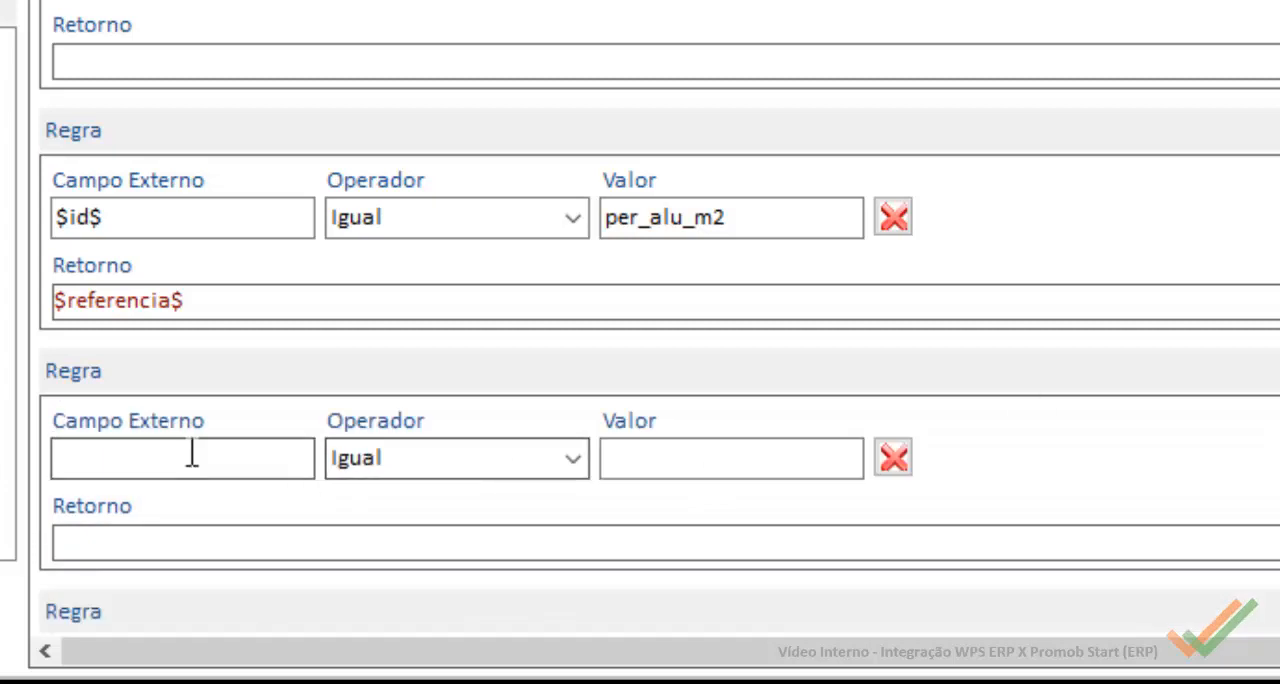
# Step: In the empty Codigo rule in Wps, set external field $id$ with value GROUPENTITY and return $referencia$
pyautogui.click(195, 455)
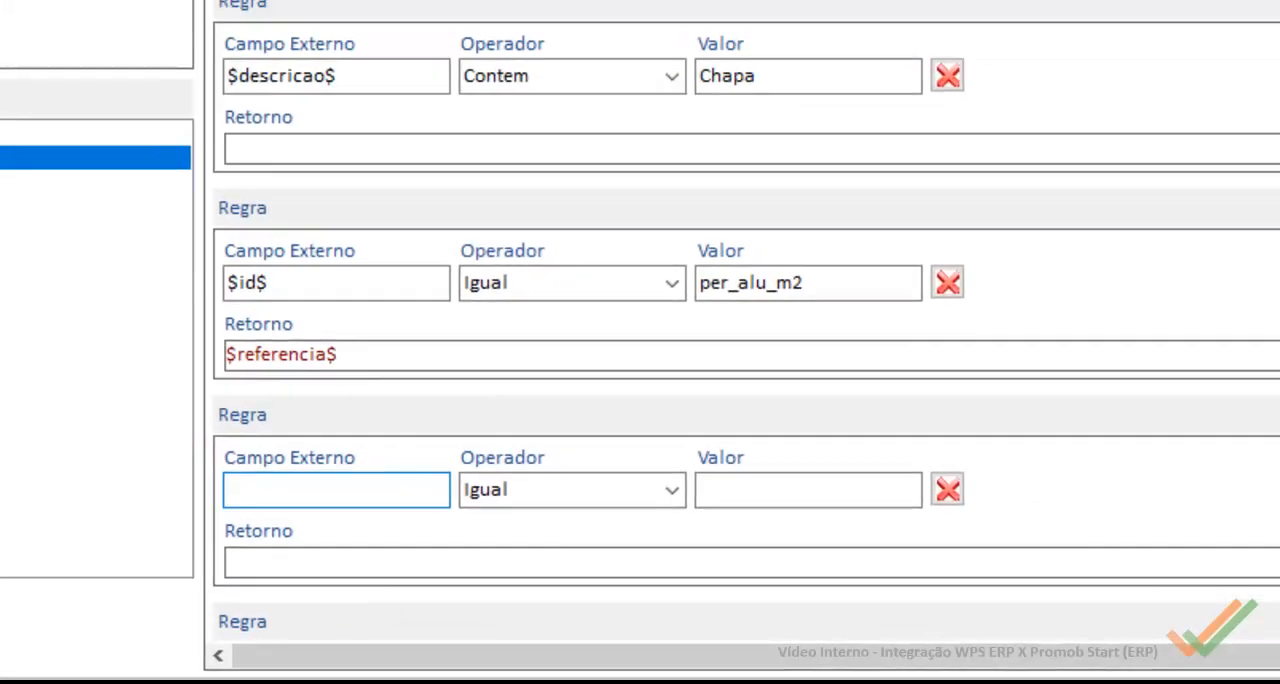
pyautogui.moveTo(29, 224); pyautogui.dragTo(469, 513)
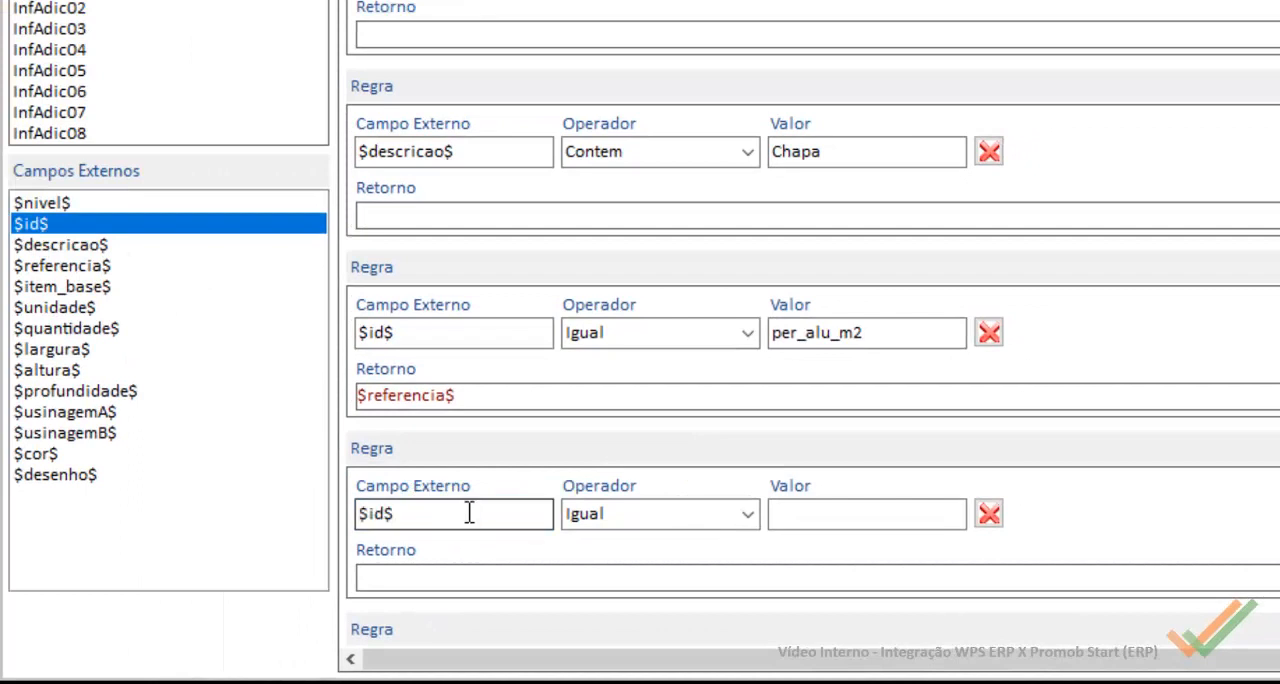
pyautogui.click(843, 516)
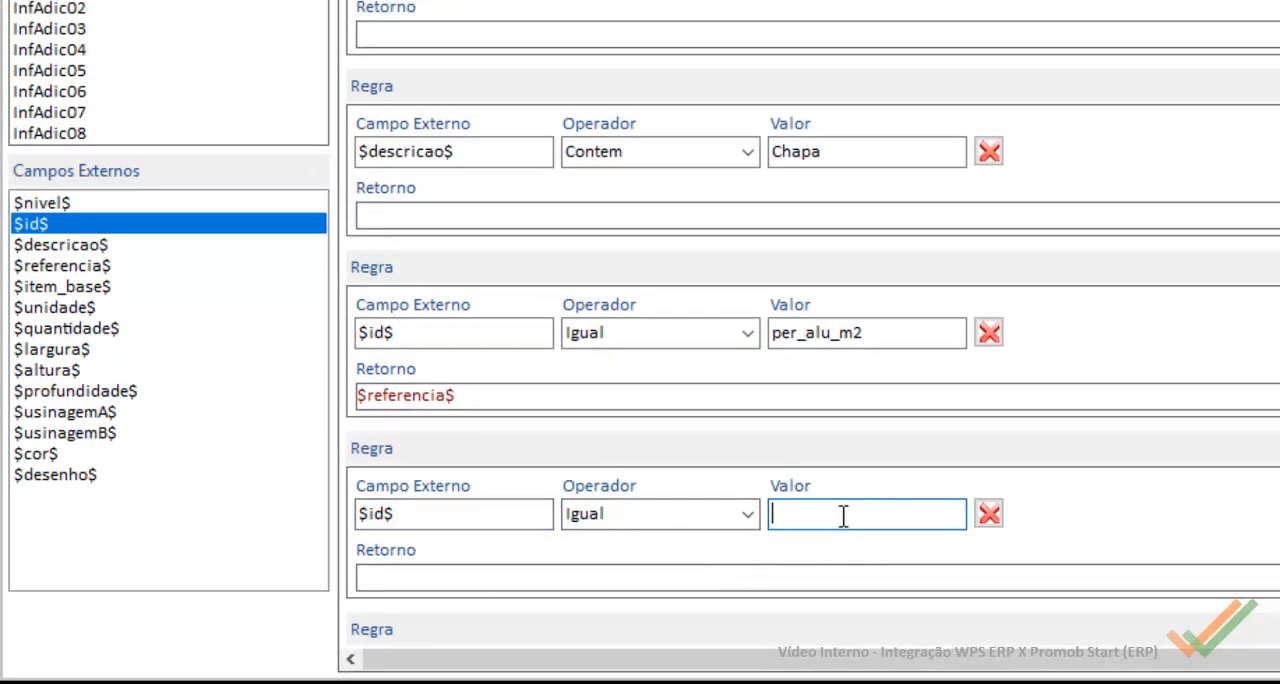
pyautogui.write('GROUPENTITY')
pyautogui.click(640, 569)
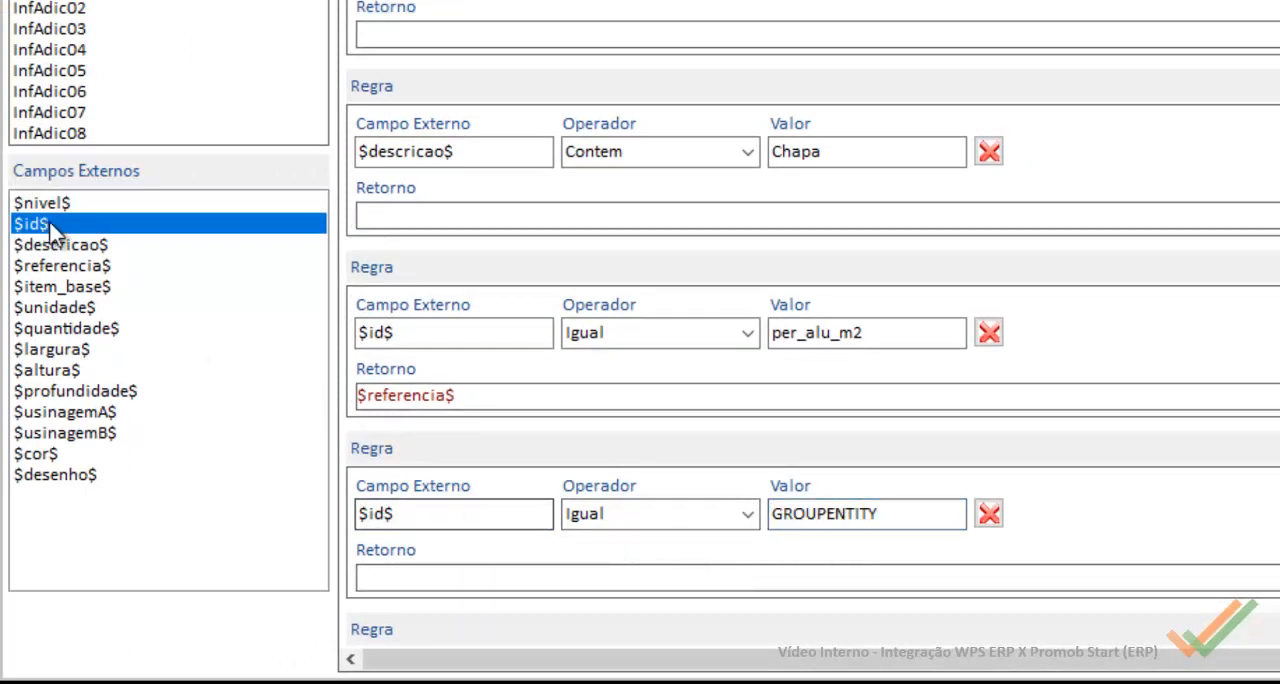
pyautogui.moveTo(72, 266); pyautogui.dragTo(475, 575)
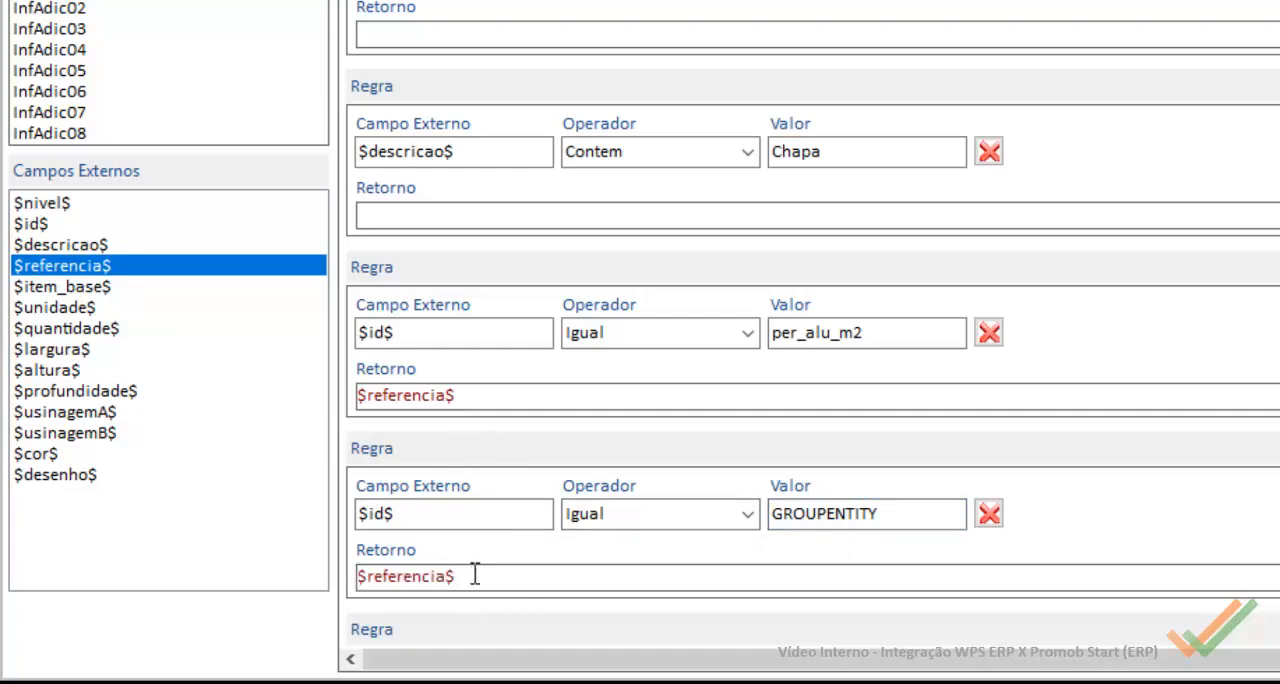
pyautogui.scroll(-5, 640, 530)
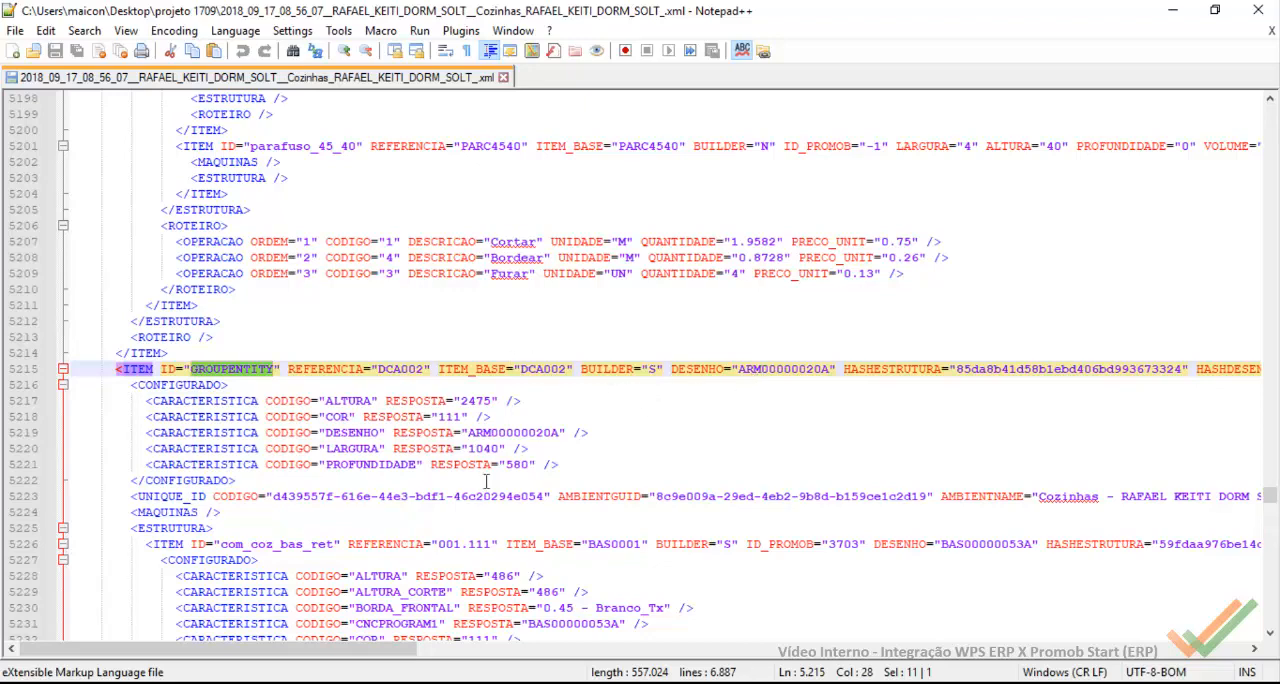
# Step: Check the GROUPENTITY item's remaining attributes in Notepad++, then save the import rules in Wps
pyautogui.moveTo(371, 646); pyautogui.dragTo(871, 655)
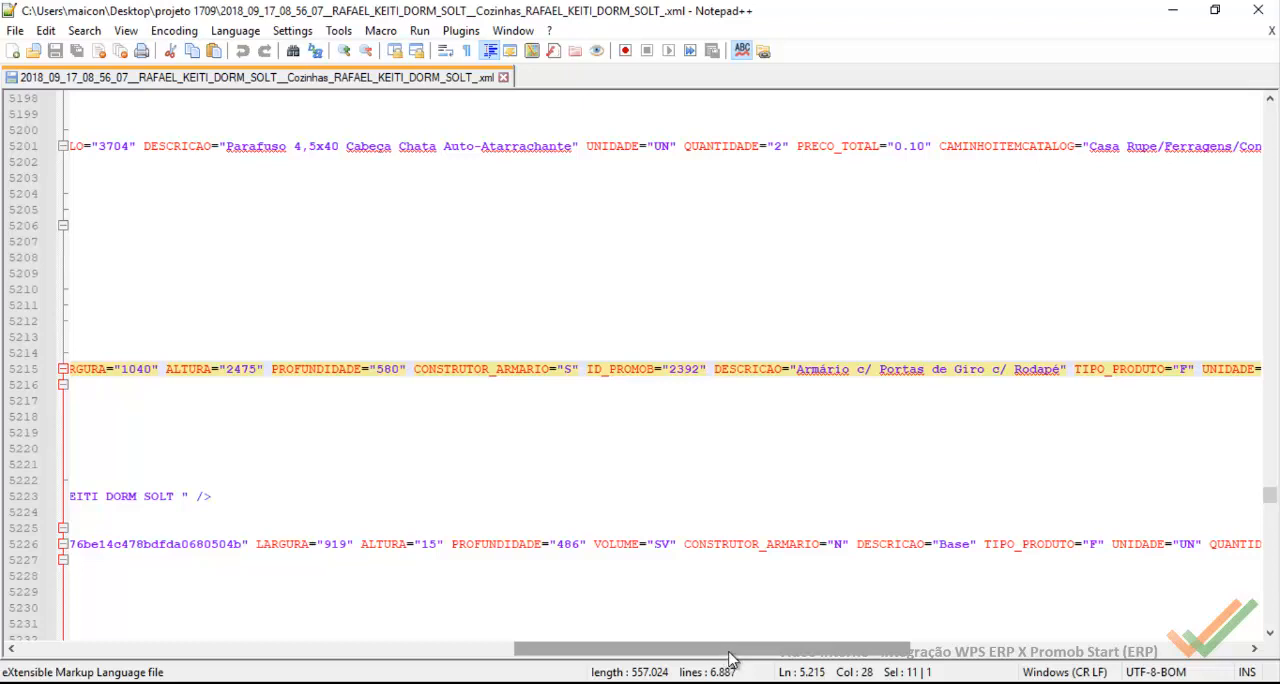
pyautogui.moveTo(723, 656); pyautogui.dragTo(818, 656)
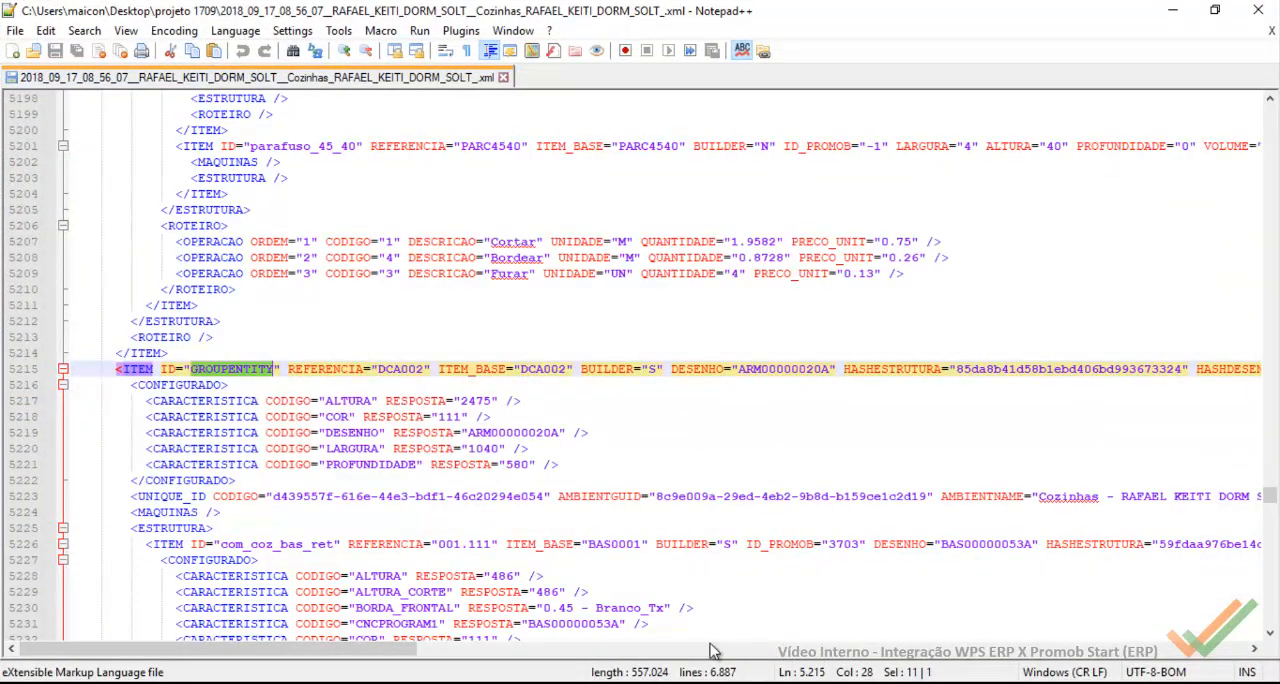
pyautogui.click(1086, 600)
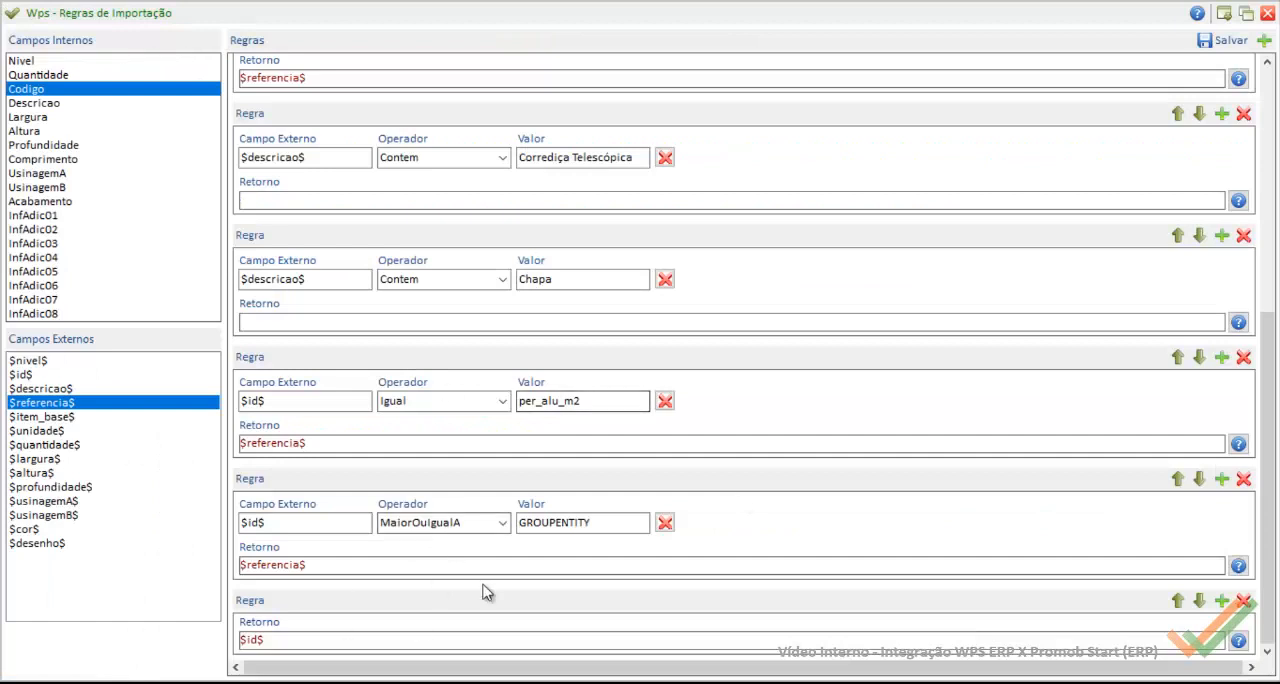
pyautogui.click(1226, 40)
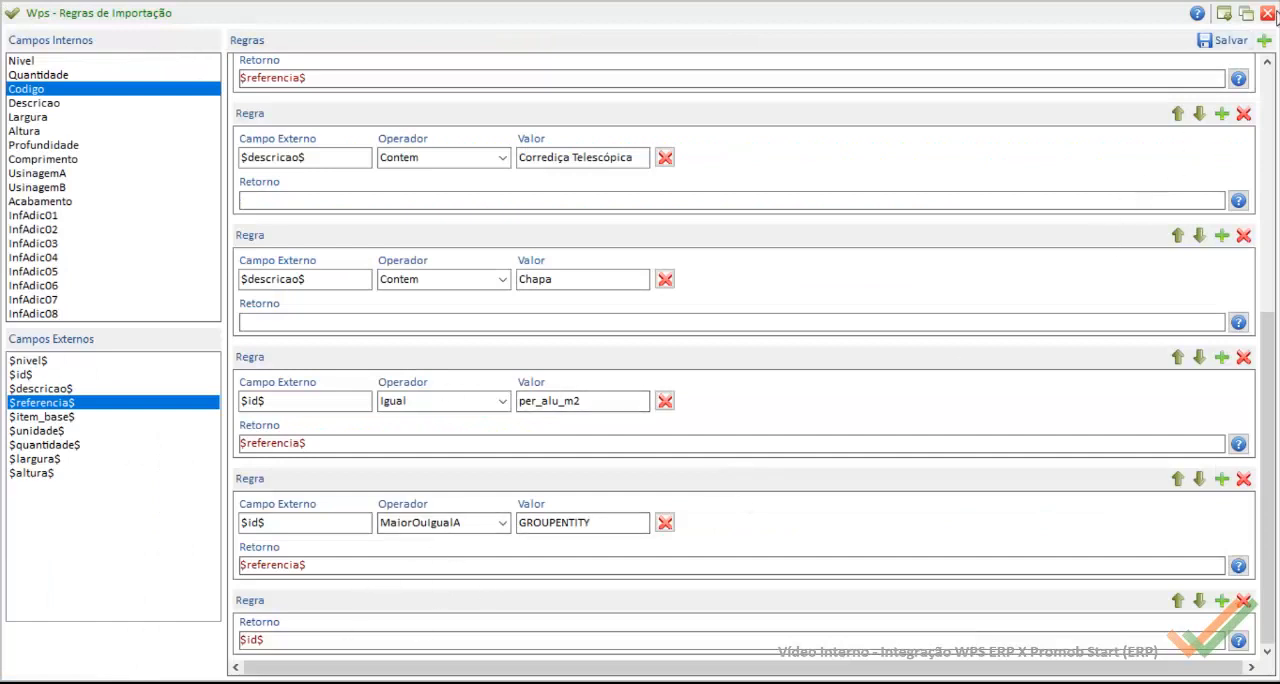
pyautogui.click(625, 416)
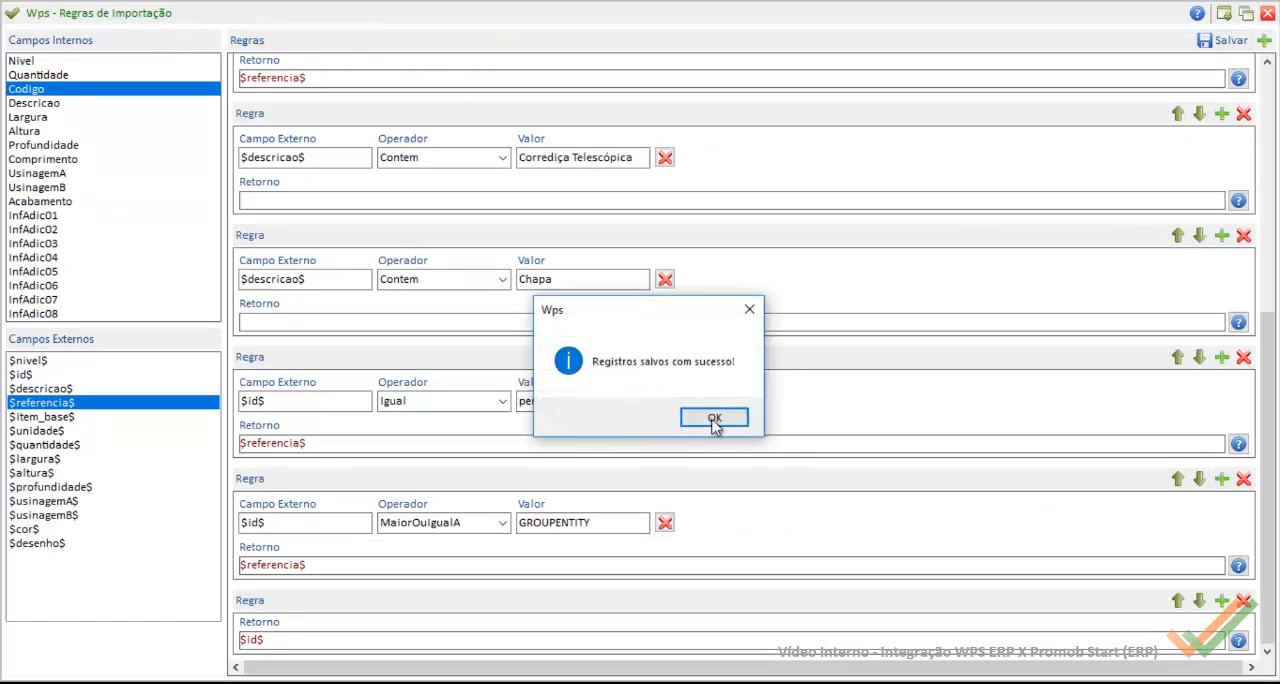
pyautogui.click(718, 427)
# Step: Import the project XML from the projeto 1709 folder into the order using PromobStart-Casa Rupe (.xml)
pyautogui.click(1172, 44)
pyautogui.moveTo(1206, 165)
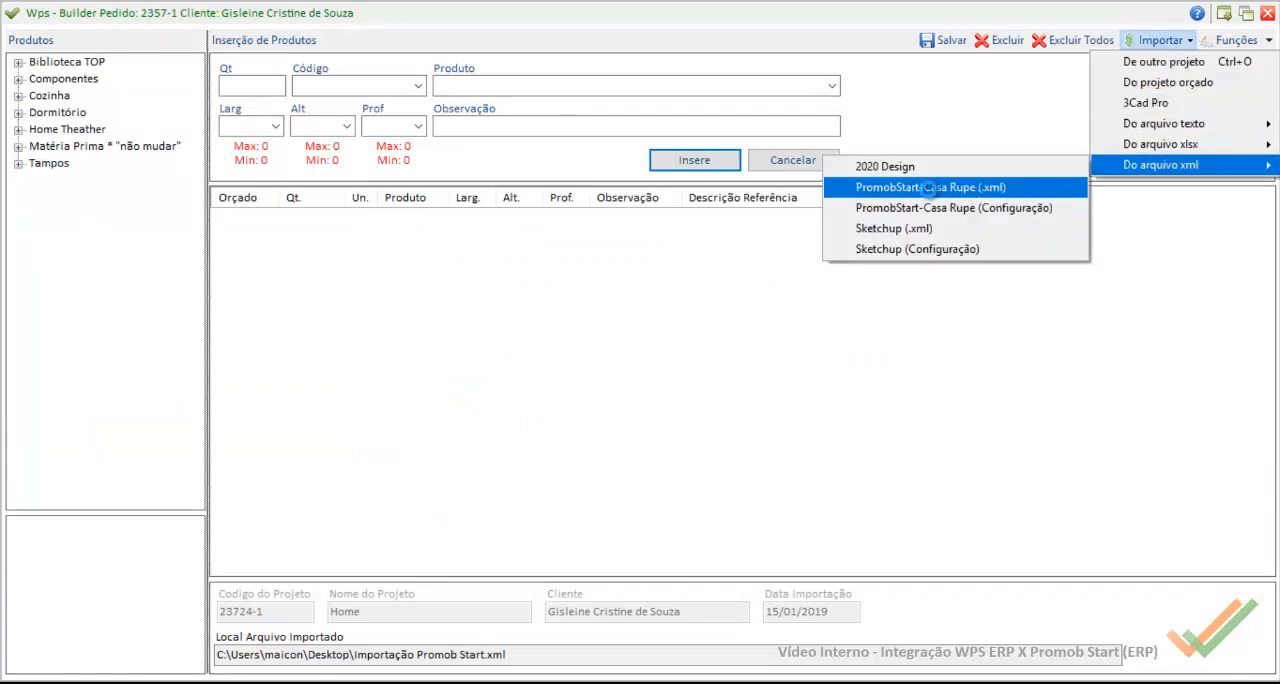
pyautogui.click(932, 190)
pyautogui.click(340, 189)
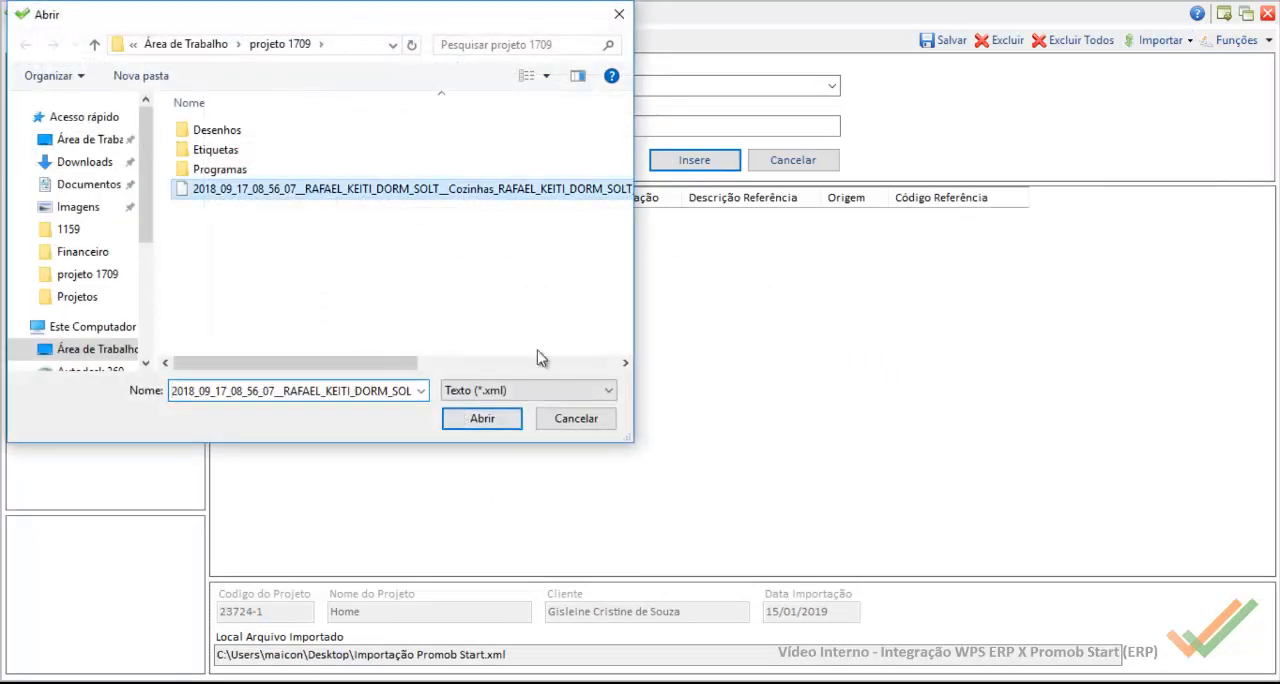
pyautogui.click(495, 421)
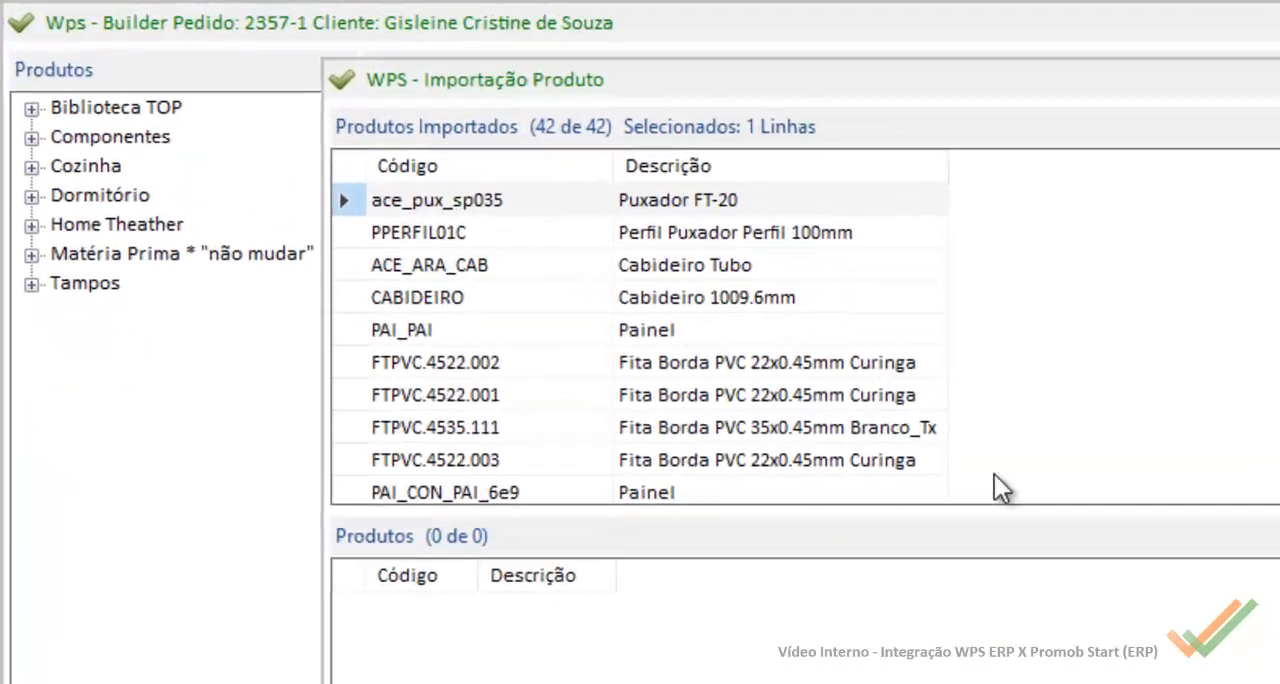
# Step: Locate DCA002 among the imported products and compare its code and description with the neighbouring items
pyautogui.click(733, 303)
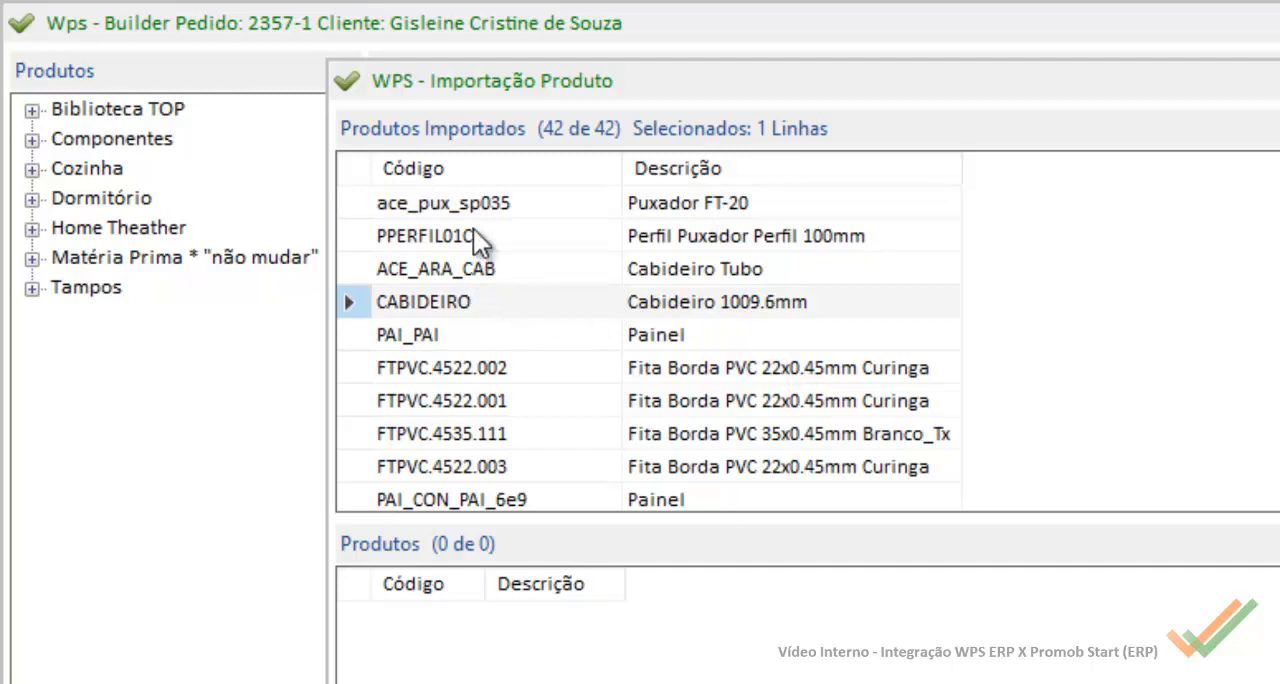
pyautogui.scroll(-4, 480, 460)
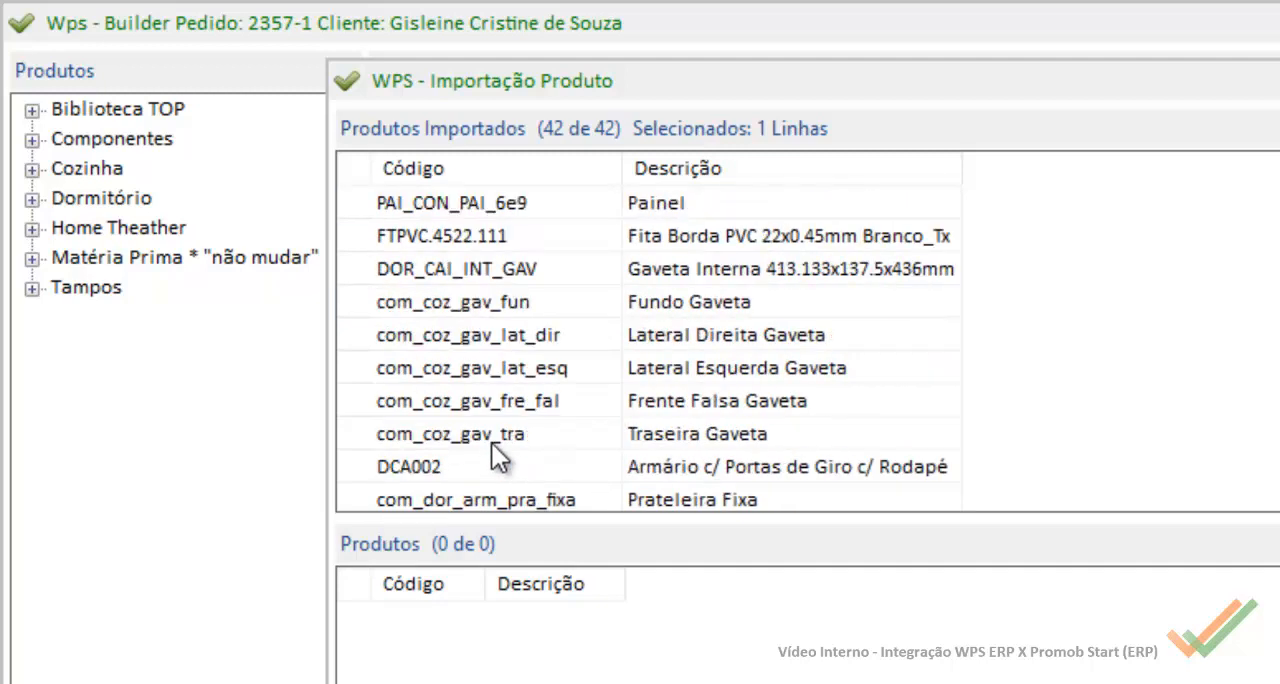
pyautogui.click(440, 376)
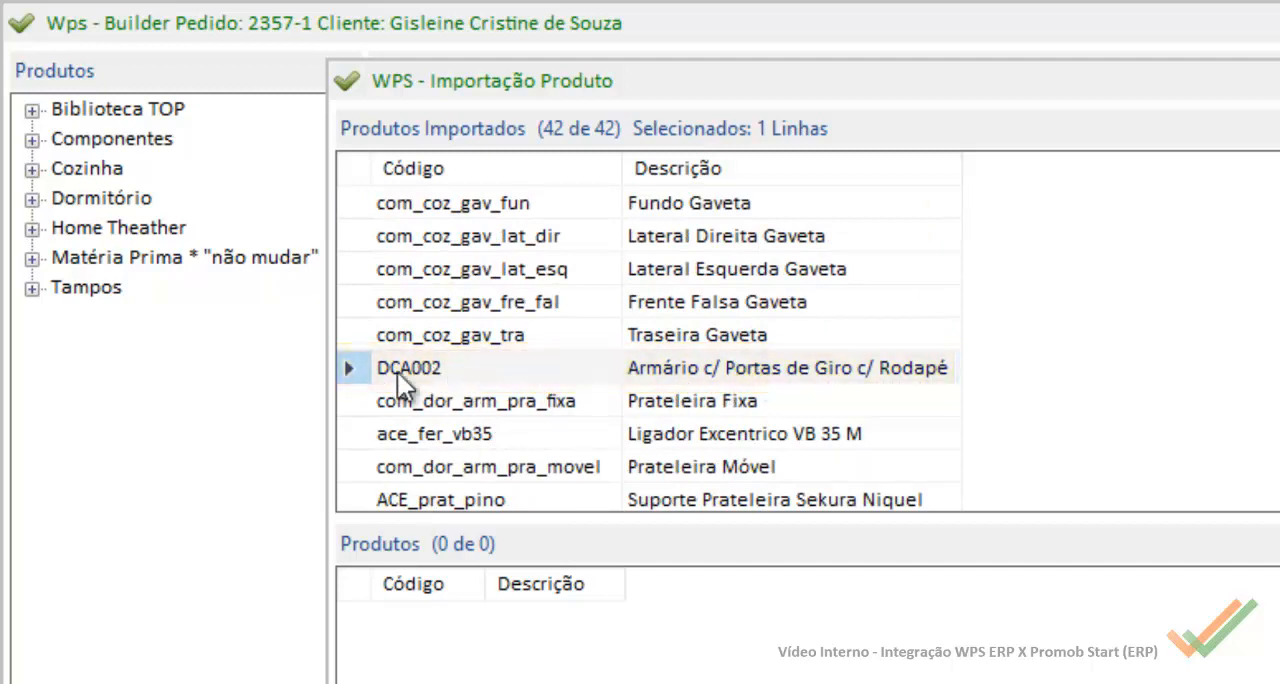
pyautogui.click(457, 402)
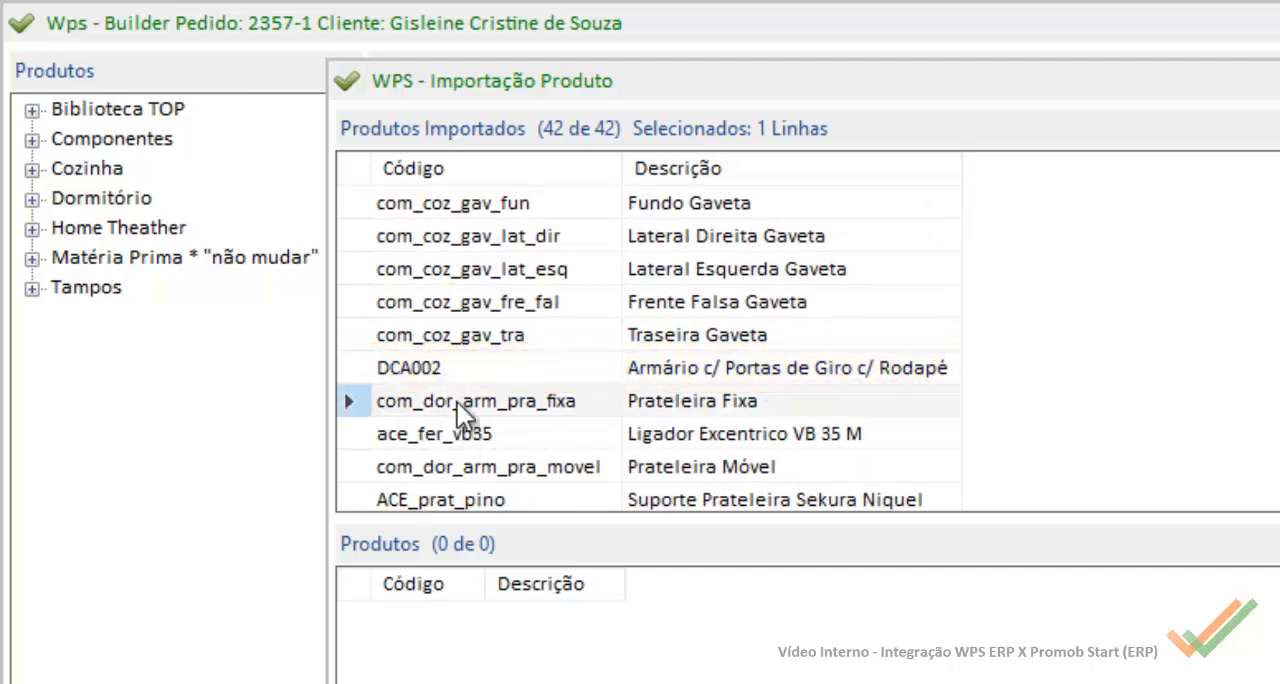
pyautogui.click(455, 367)
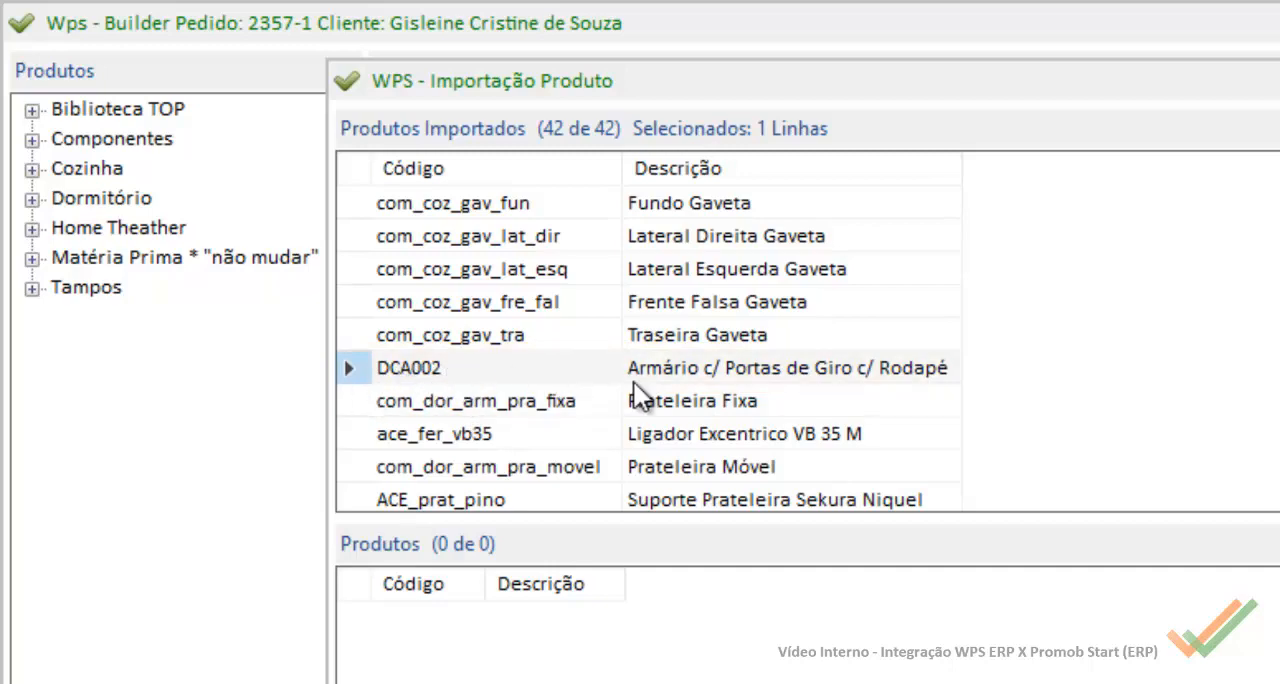
pyautogui.click(665, 395)
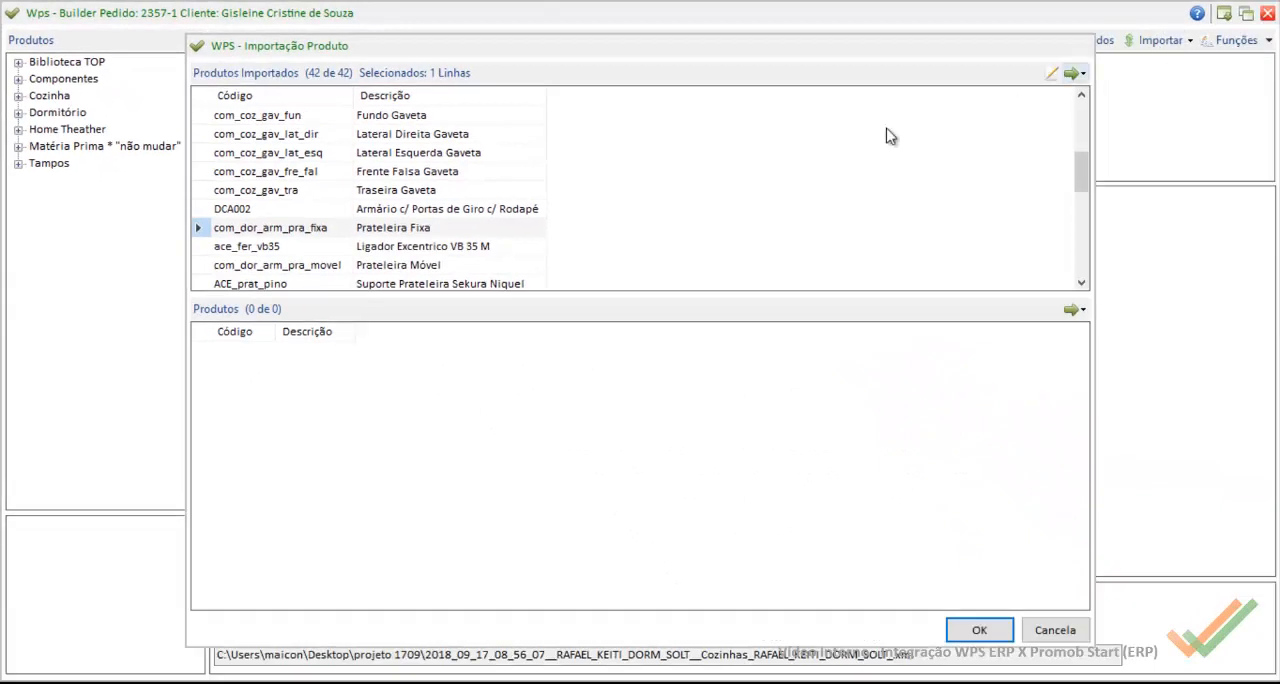
pyautogui.click(268, 179)
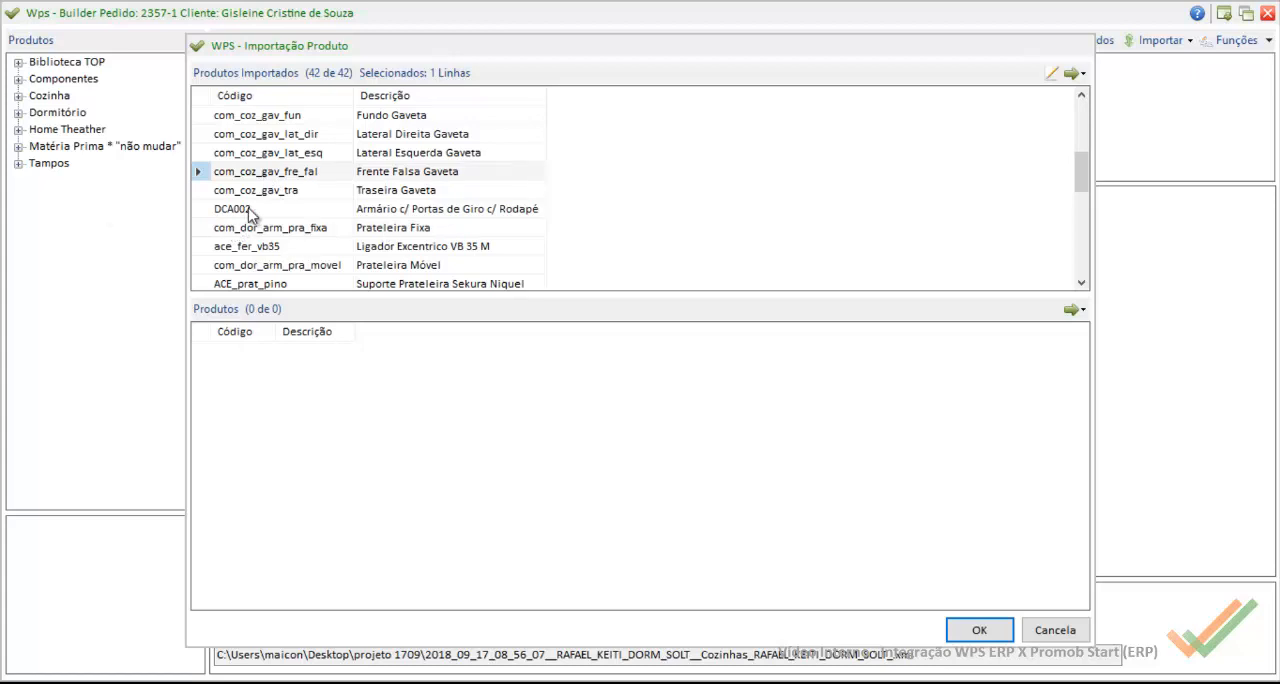
pyautogui.click(250, 212)
# Step: Examine the codes and descriptions throughout the imported products list, sorting it by Código
pyautogui.scroll(-6, 390, 200)
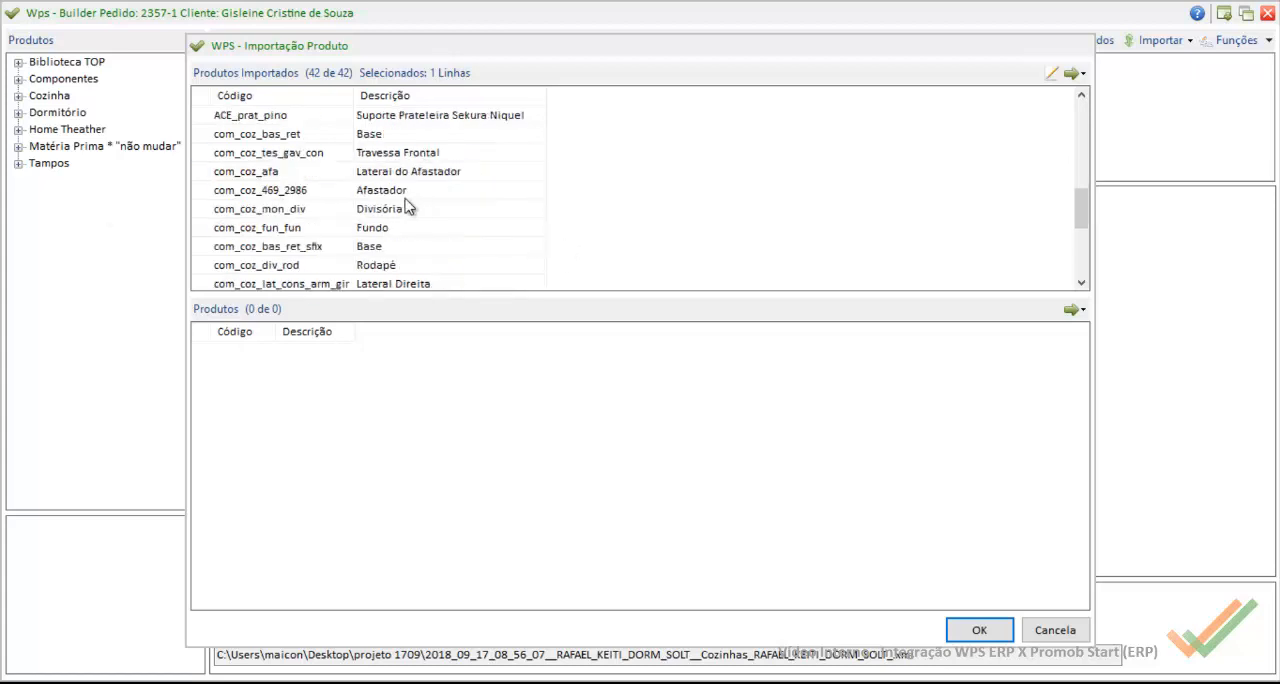
pyautogui.scroll(10, 306, 279)
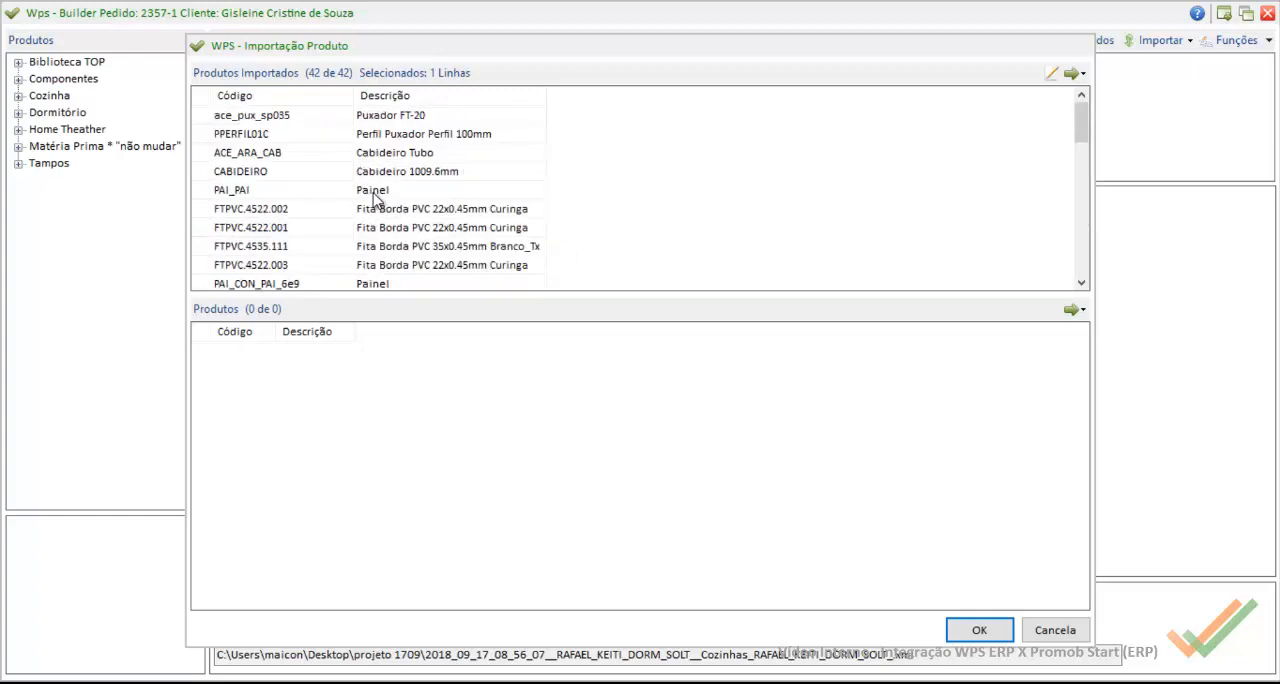
pyautogui.scroll(-6, 492, 200)
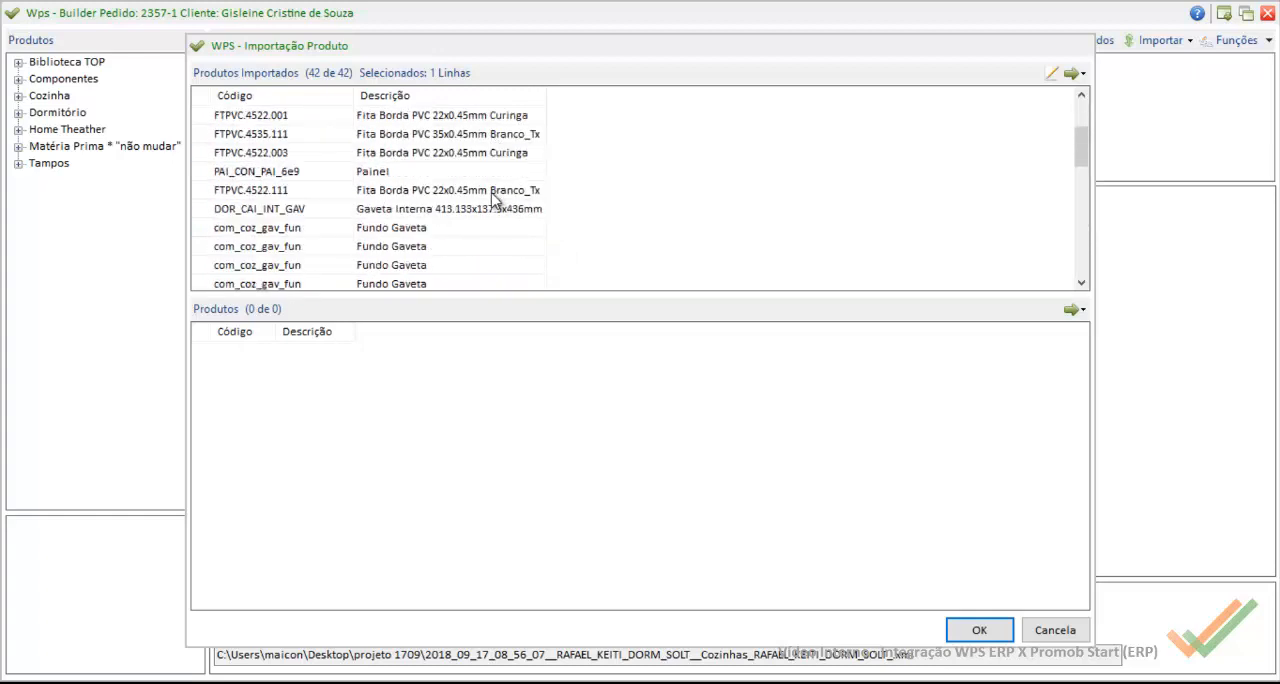
pyautogui.scroll(6, 490, 203)
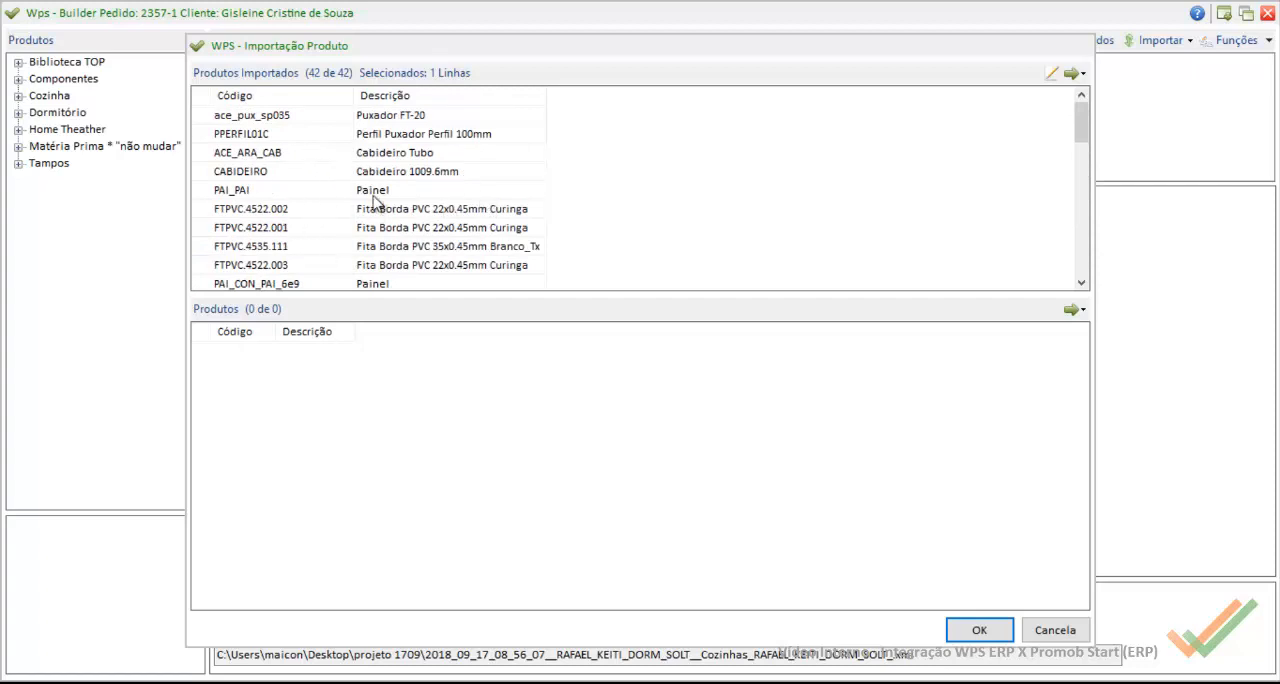
pyautogui.scroll(-3, 424, 203)
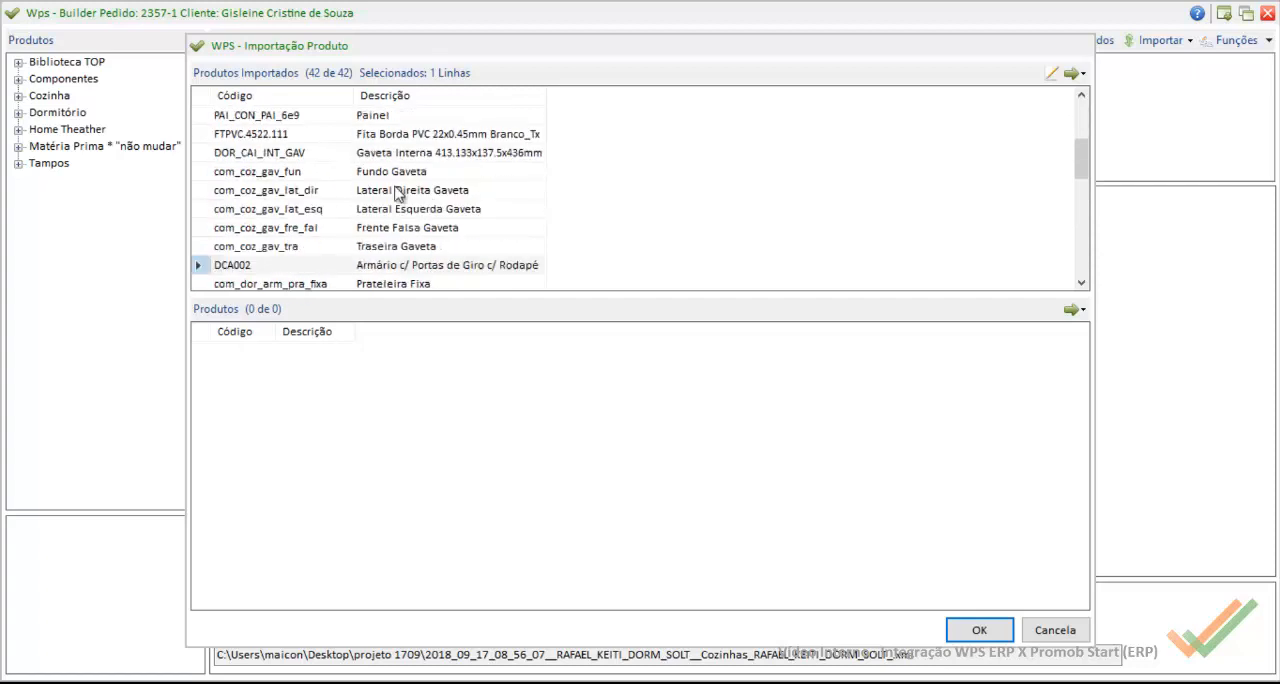
pyautogui.click(300, 95)
pyautogui.scroll(5, 390, 160)
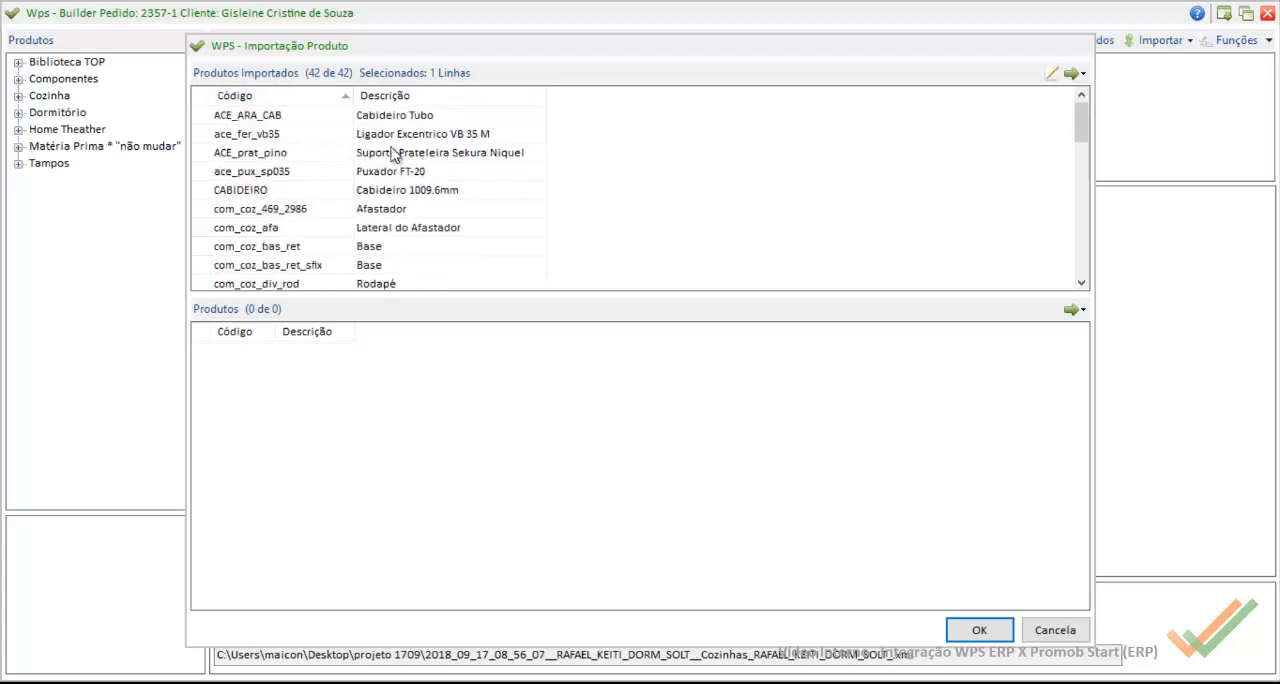
pyautogui.scroll(-7, 393, 155)
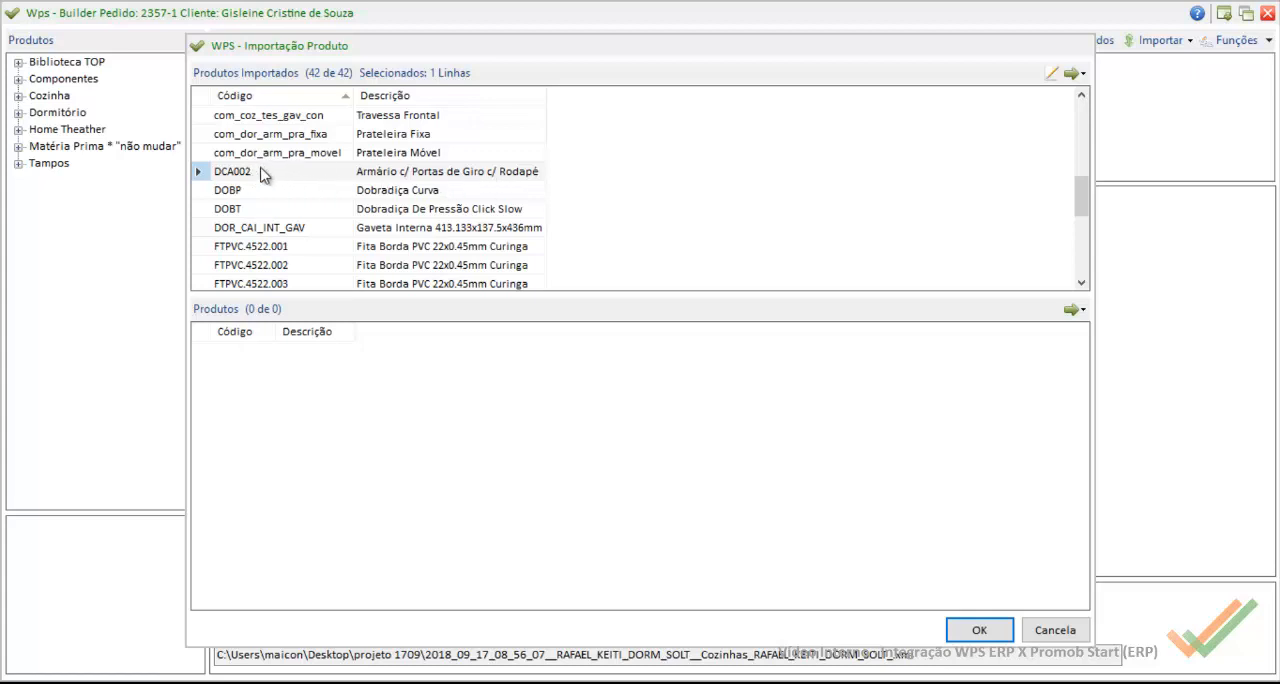
pyautogui.scroll(-4, 258, 187)
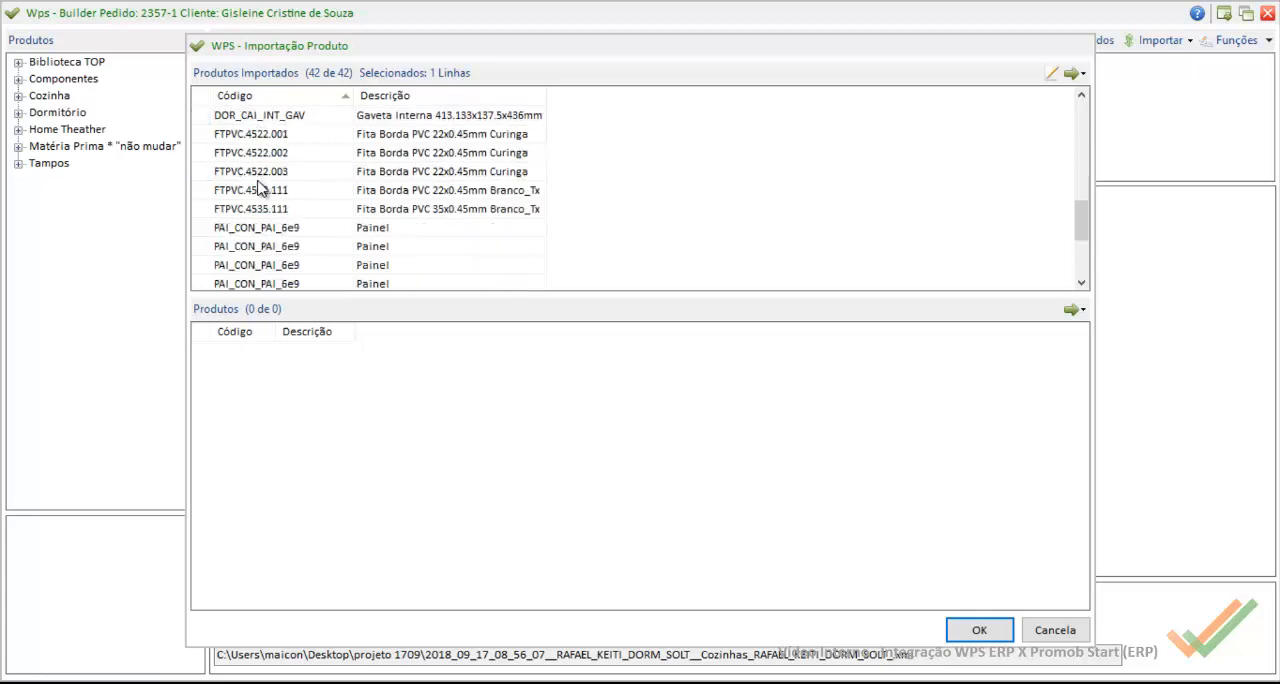
pyautogui.scroll(10, 285, 195)
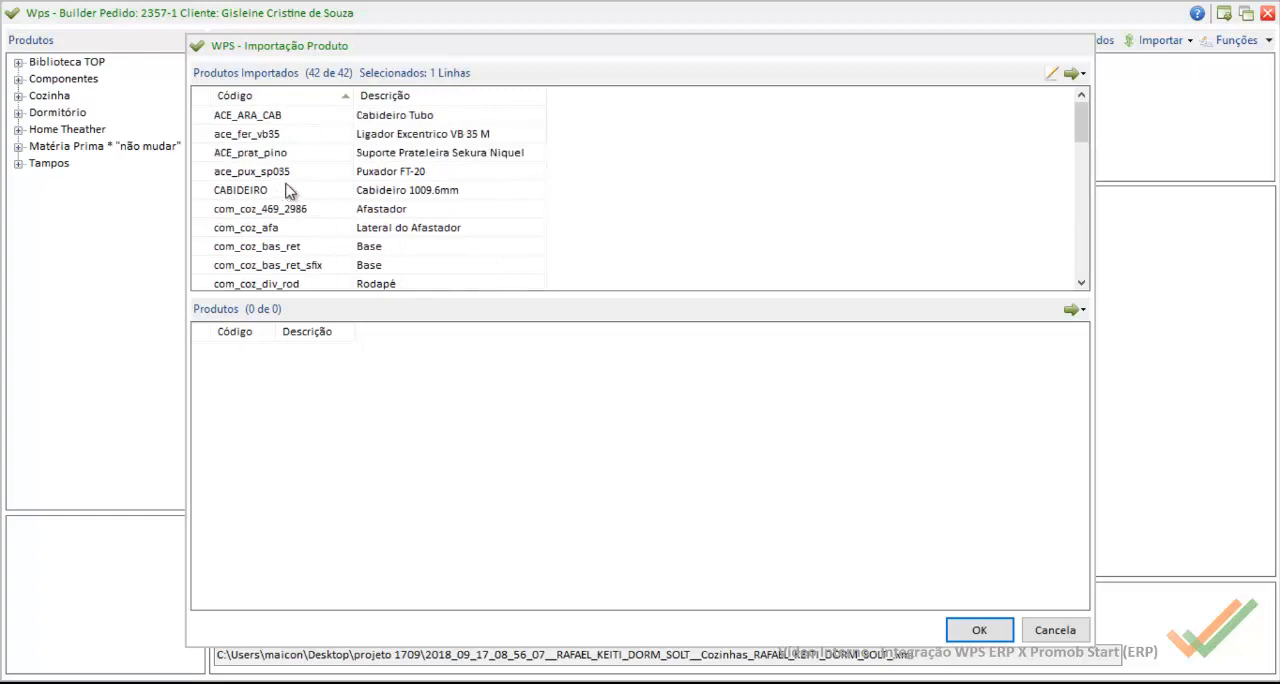
# Step: Locate DCA002 in the imported products list, then cancel the import and close the order builder
pyautogui.scroll(-2, 310, 172)
pyautogui.scroll(-3, 310, 170)
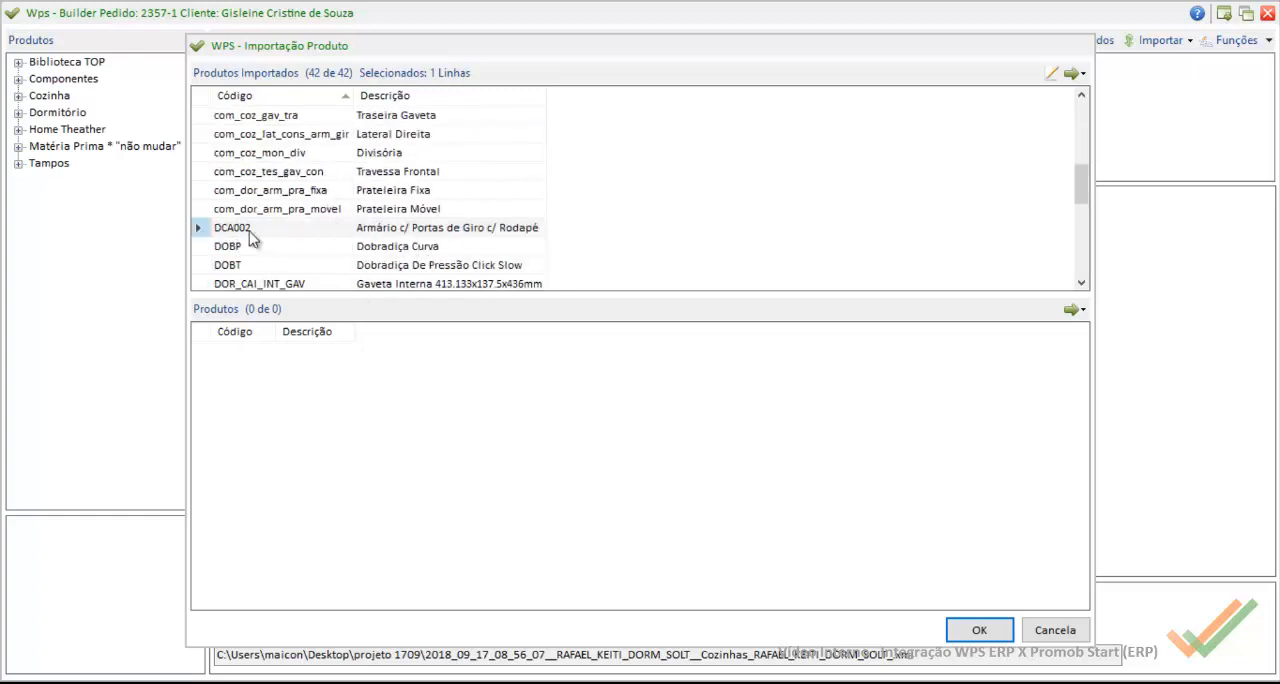
pyautogui.click(1055, 630)
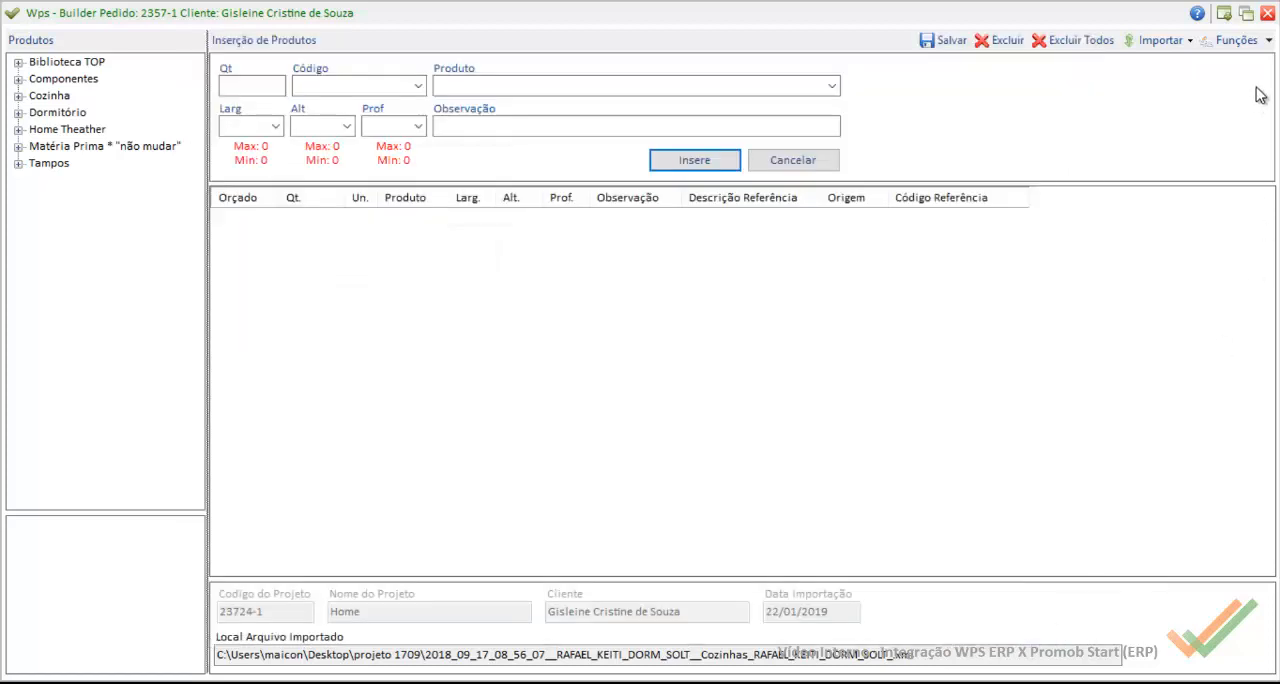
pyautogui.click(1267, 14)
pyautogui.click(694, 418)
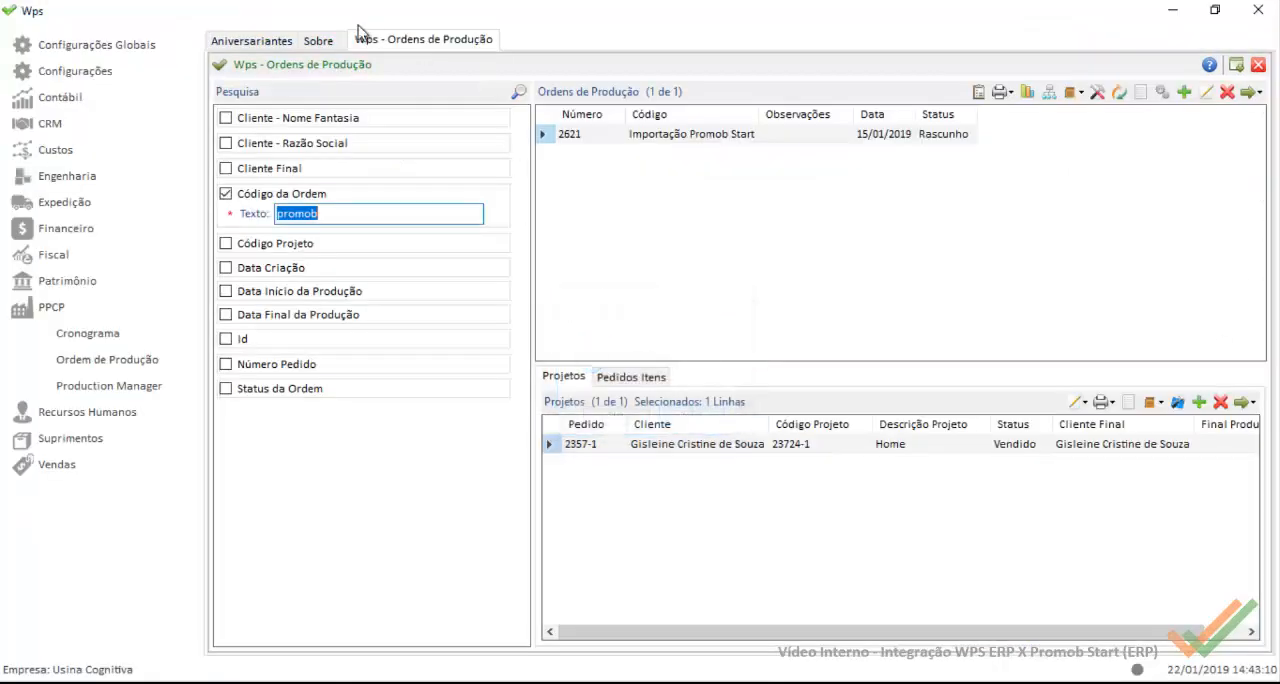
# Step: Open the Engenharia product register and search it for armário
pyautogui.click(67, 176)
pyautogui.click(80, 228)
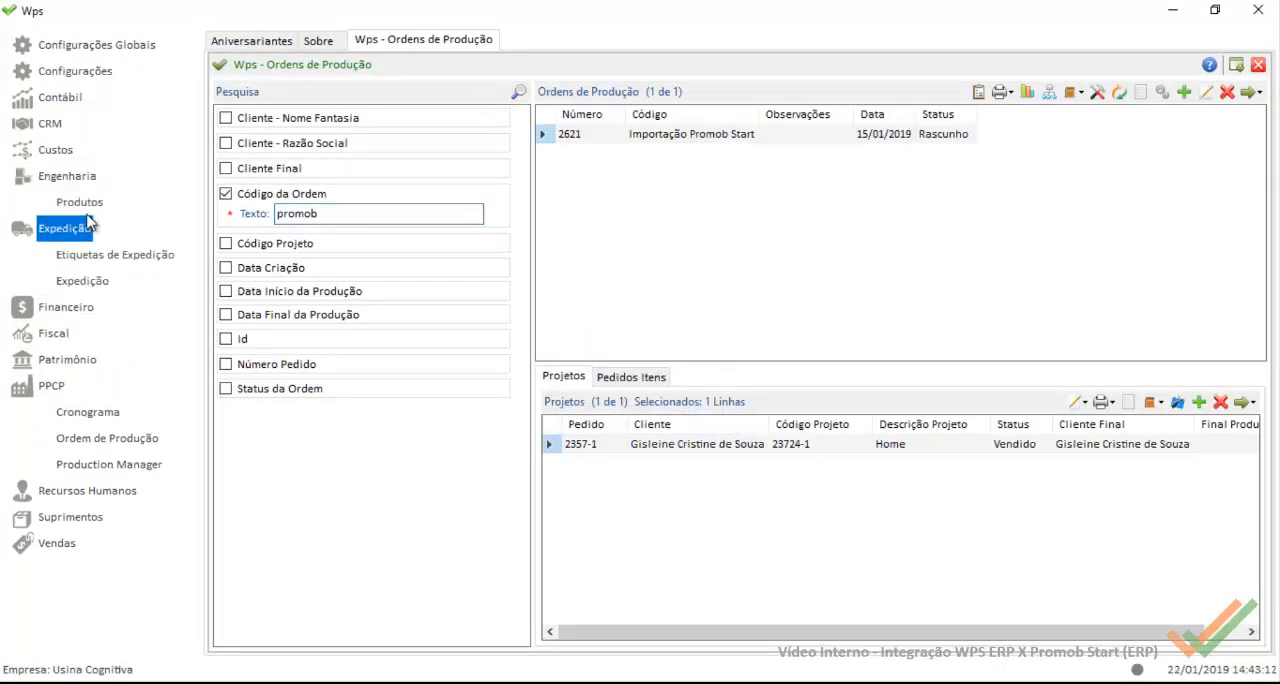
pyautogui.click(80, 228)
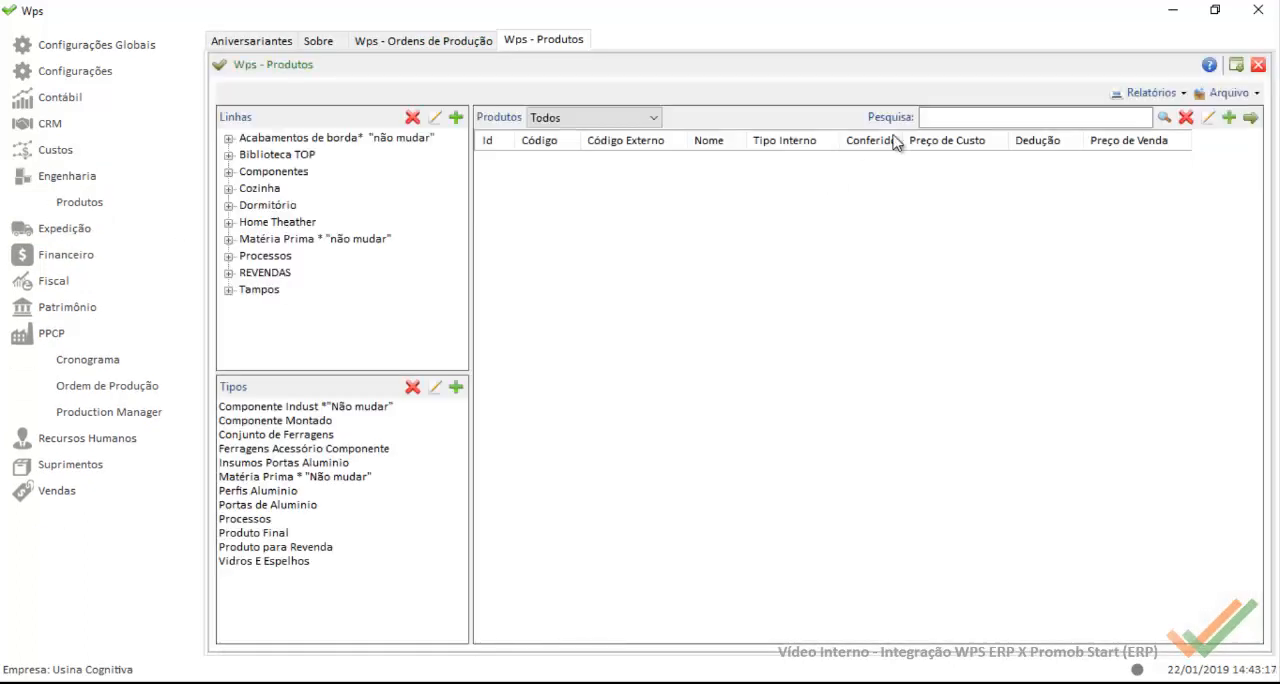
pyautogui.click(967, 117)
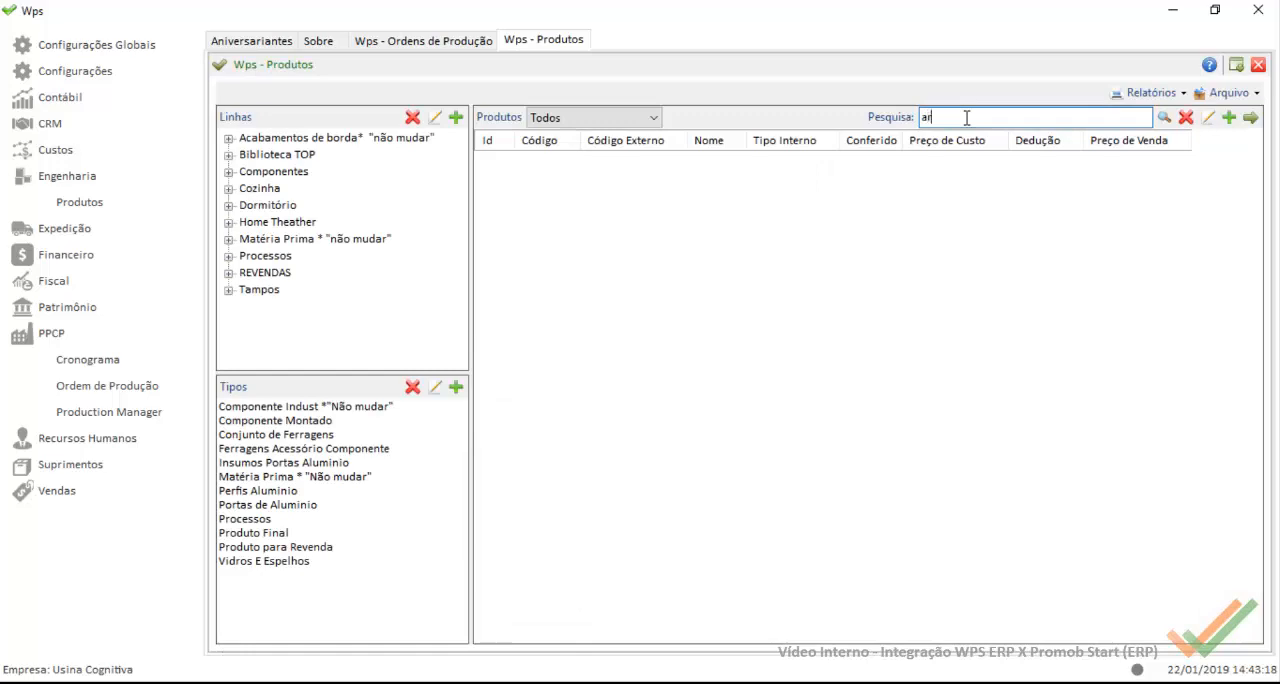
pyautogui.press('Return')
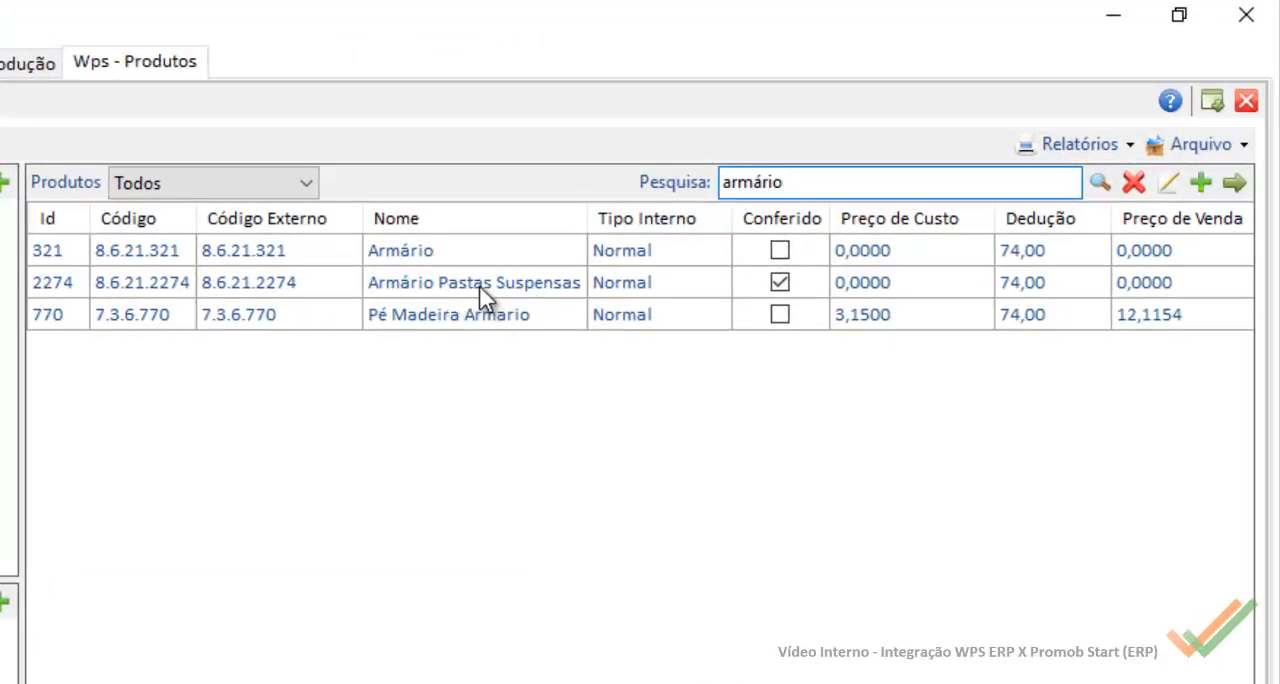
# Step: Open the Armário product with Id 321 and set its Código Externo to DCA002
pyautogui.click(430, 260)
pyautogui.click(430, 259)
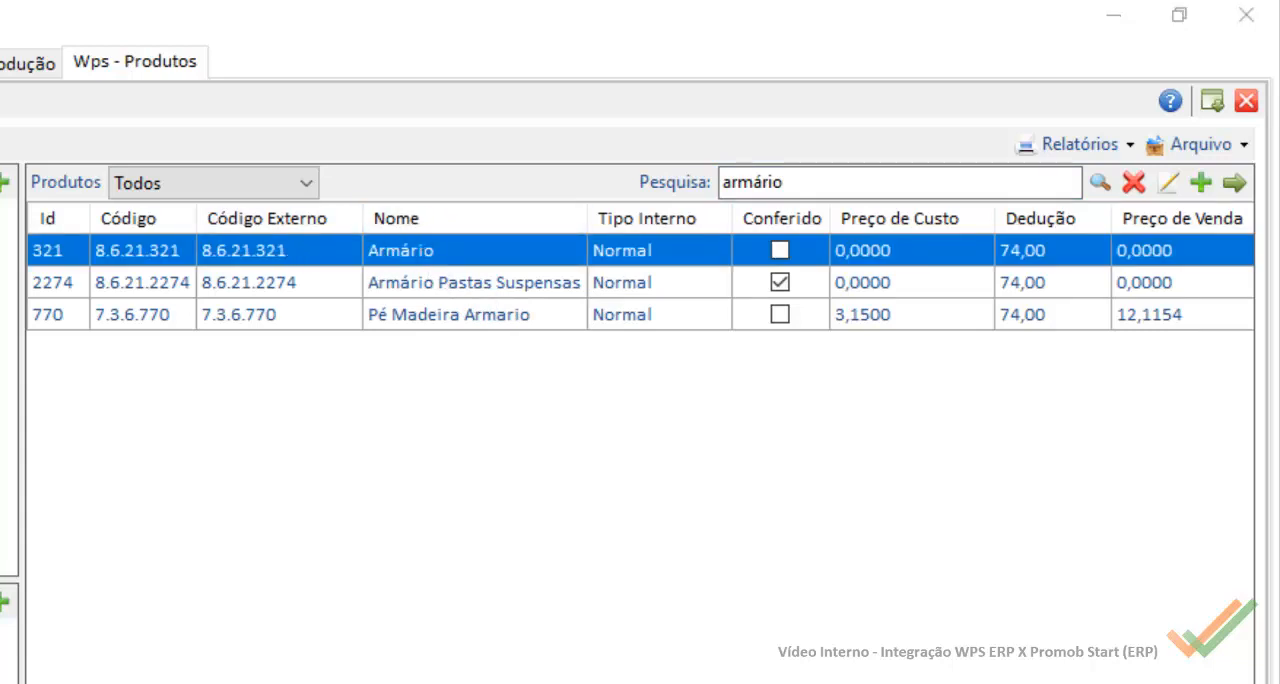
pyautogui.moveTo(291, 207); pyautogui.dragTo(174, 195)
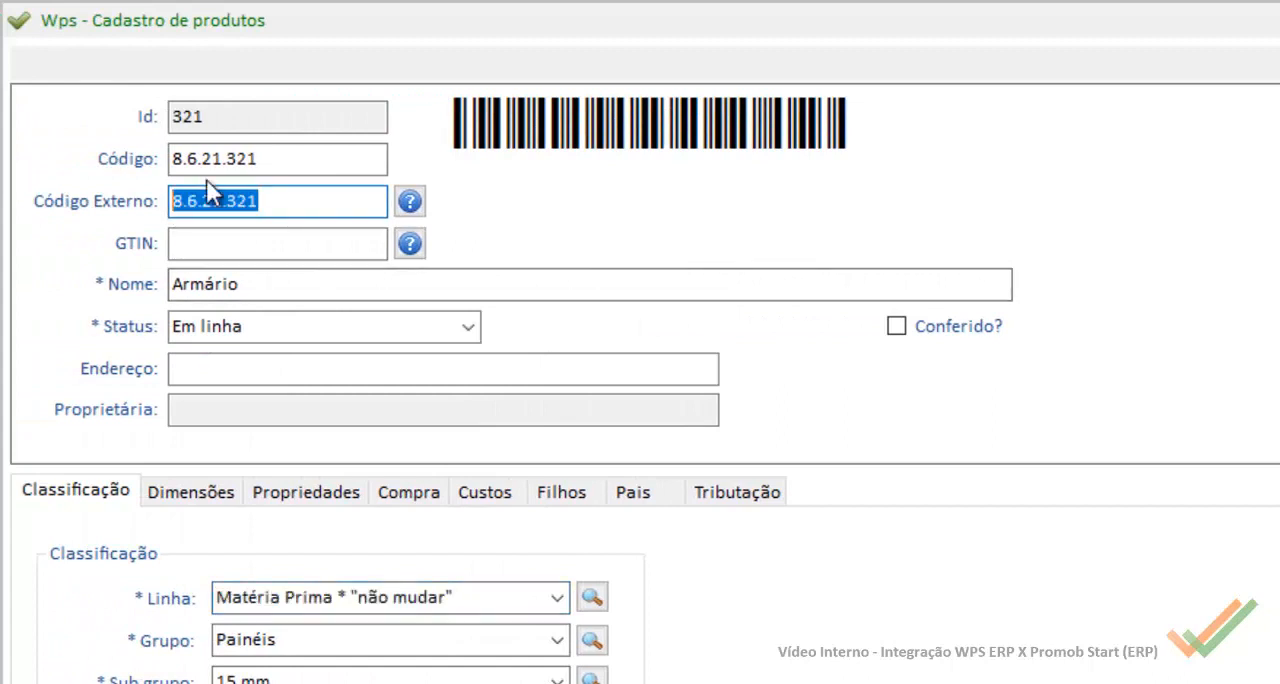
pyautogui.write('DCA002')
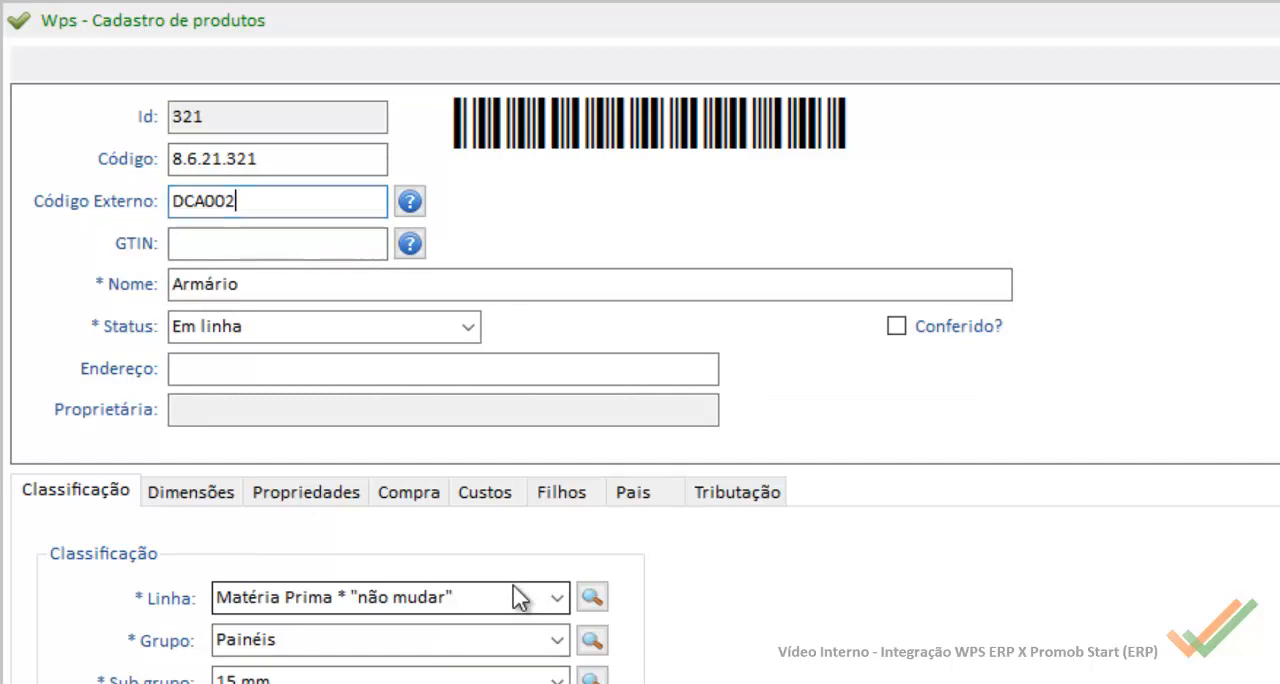
# Step: Classify the product under Linha Dormitório, Grupo Roupeiro and Sub grupo Giro
pyautogui.click(556, 597)
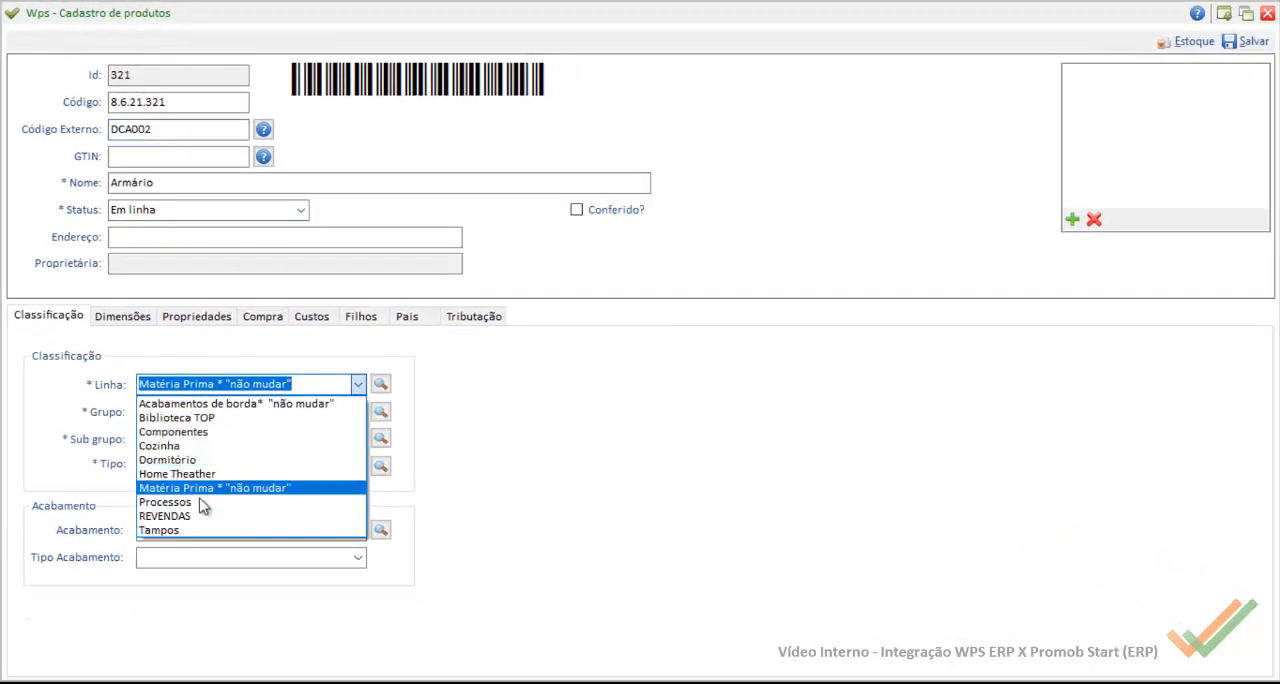
pyautogui.click(195, 446)
pyautogui.click(358, 384)
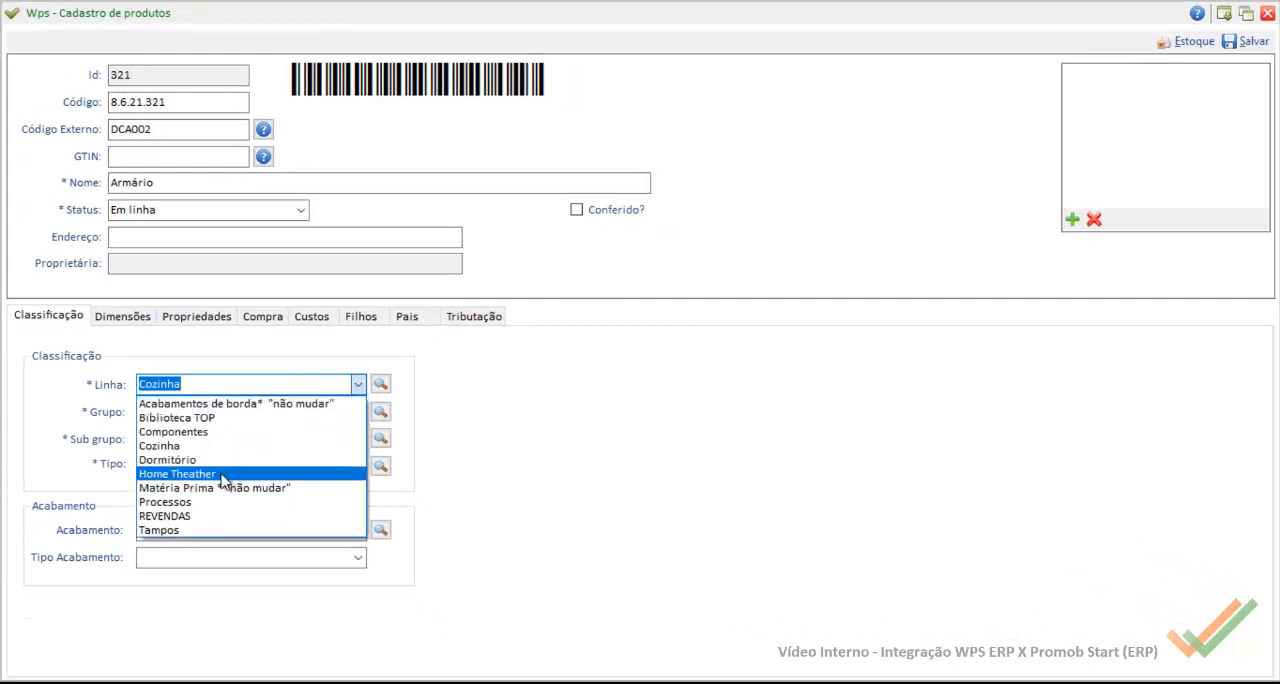
pyautogui.click(215, 461)
pyautogui.click(358, 411)
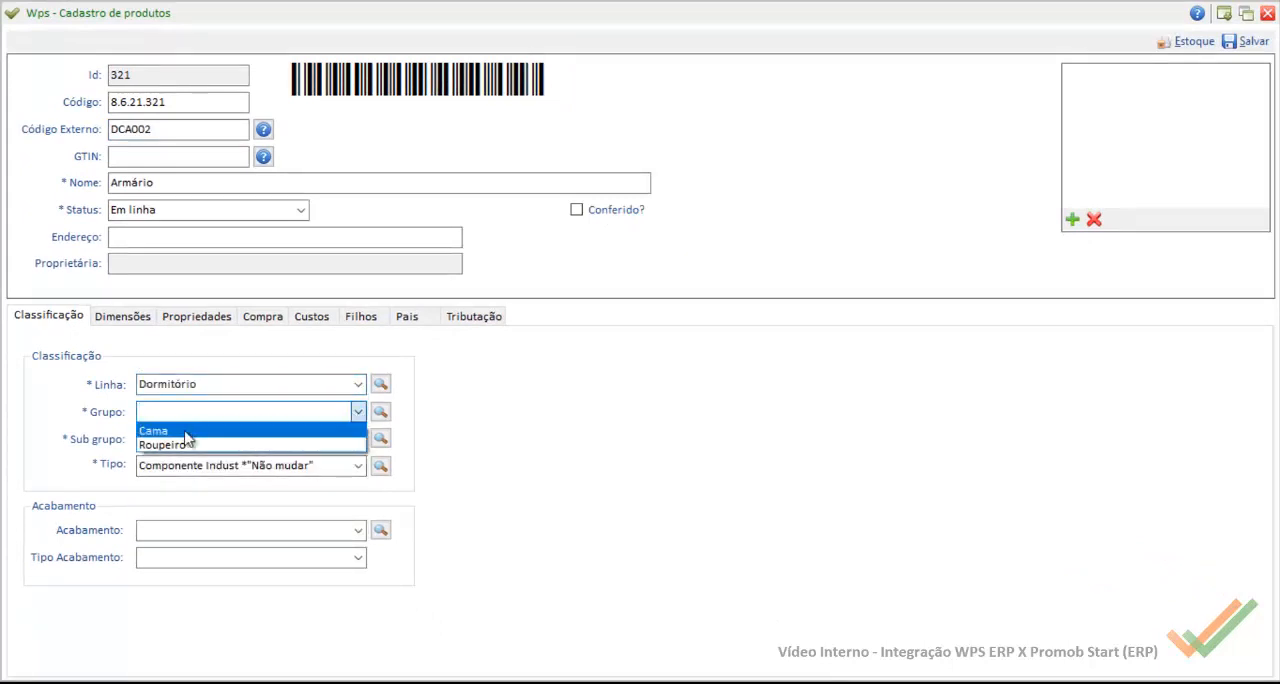
pyautogui.click(352, 442)
pyautogui.click(354, 440)
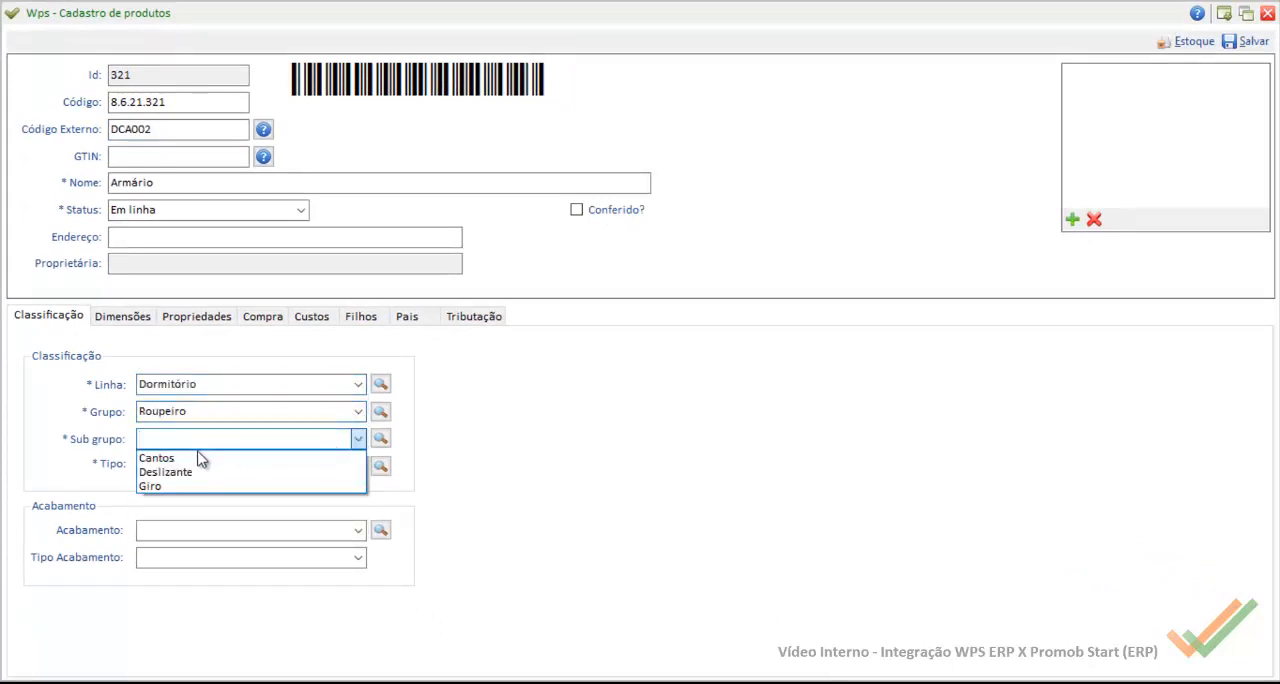
pyautogui.click(152, 487)
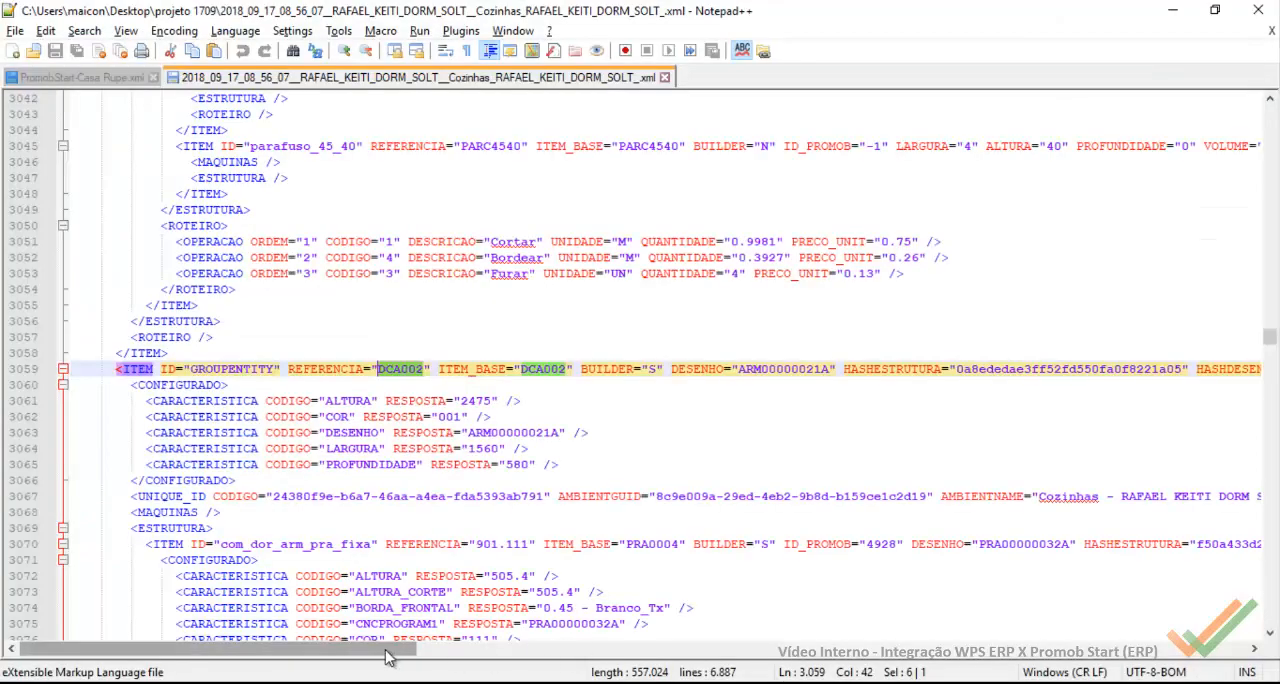
# Step: Rename the product to Armário c/ Portas de Giro c/ Rodapé, using the DCA002 item's DESCRICAO from the XML in Notepad++
pyautogui.moveTo(389, 652); pyautogui.dragTo(993, 654)
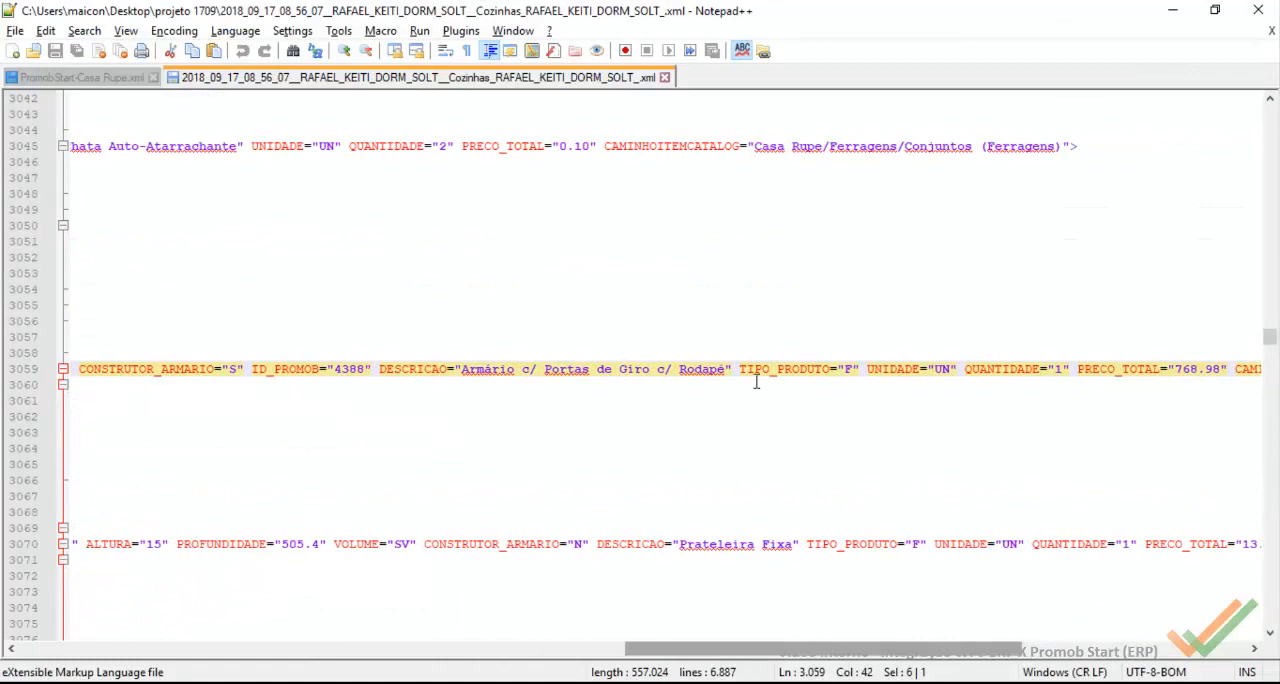
pyautogui.moveTo(726, 369); pyautogui.dragTo(466, 370)
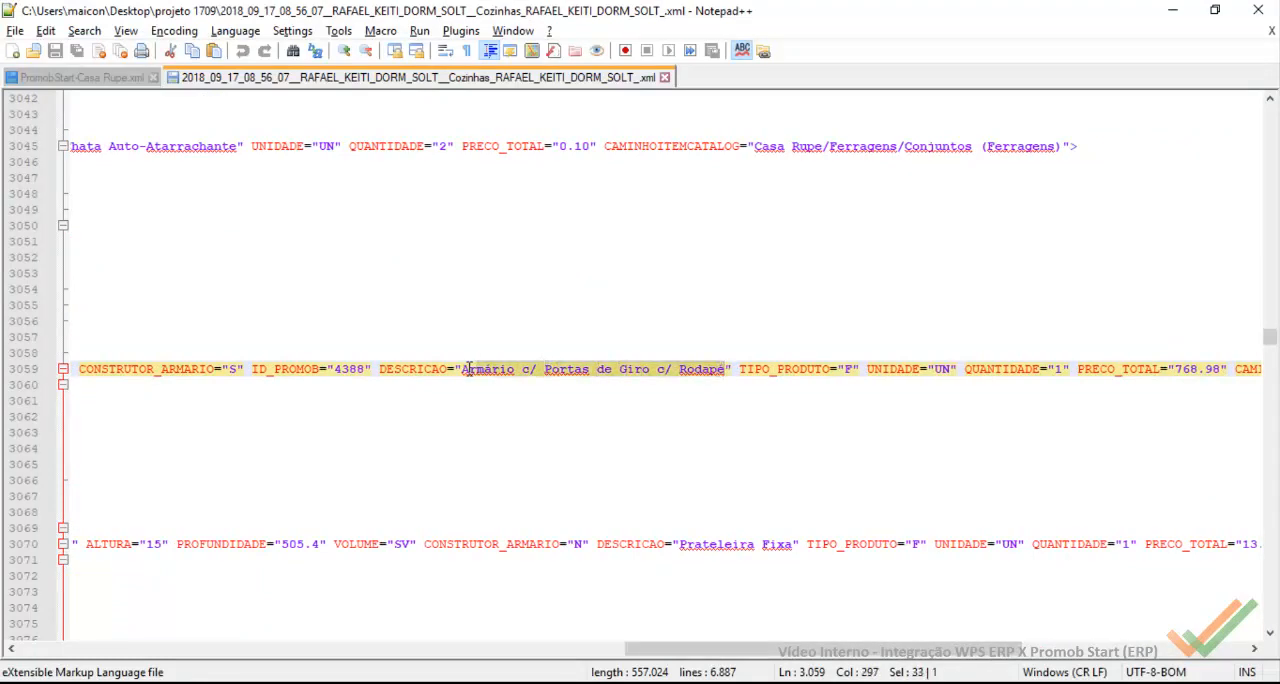
pyautogui.hotkey('alt', 'Tab')
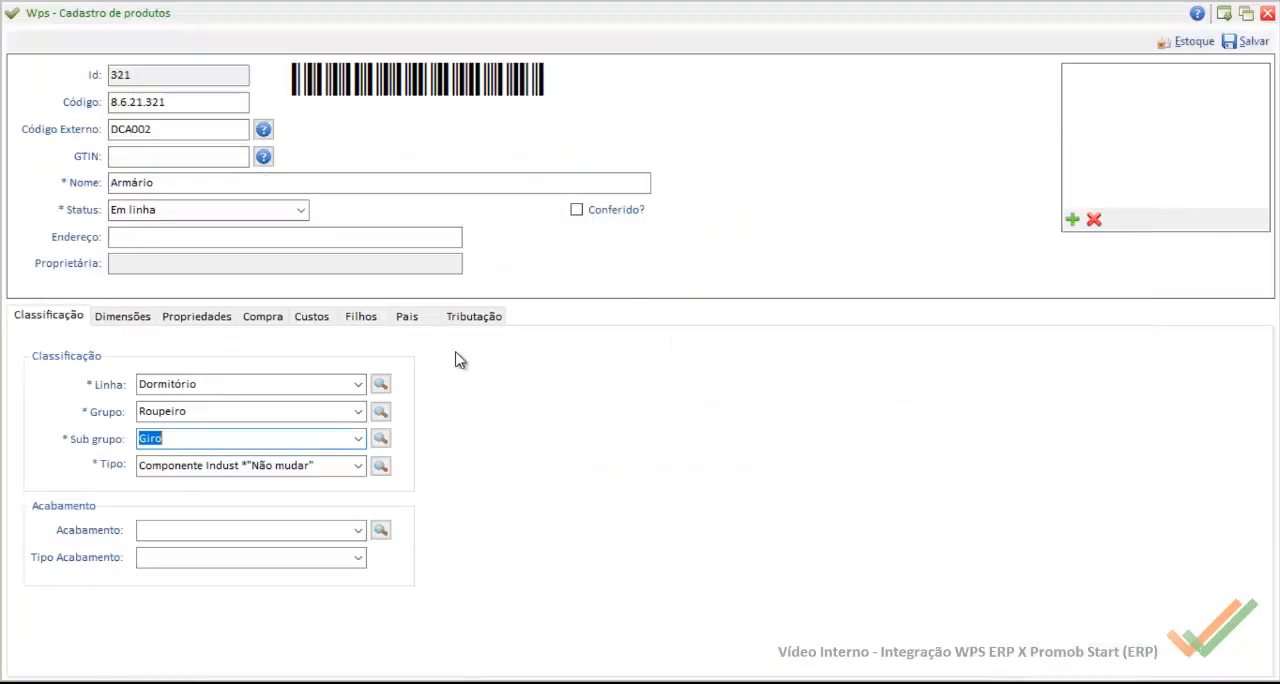
pyautogui.doubleClick(185, 183)
pyautogui.write('Armário c/ Portas de Giro c/ Rodapé')
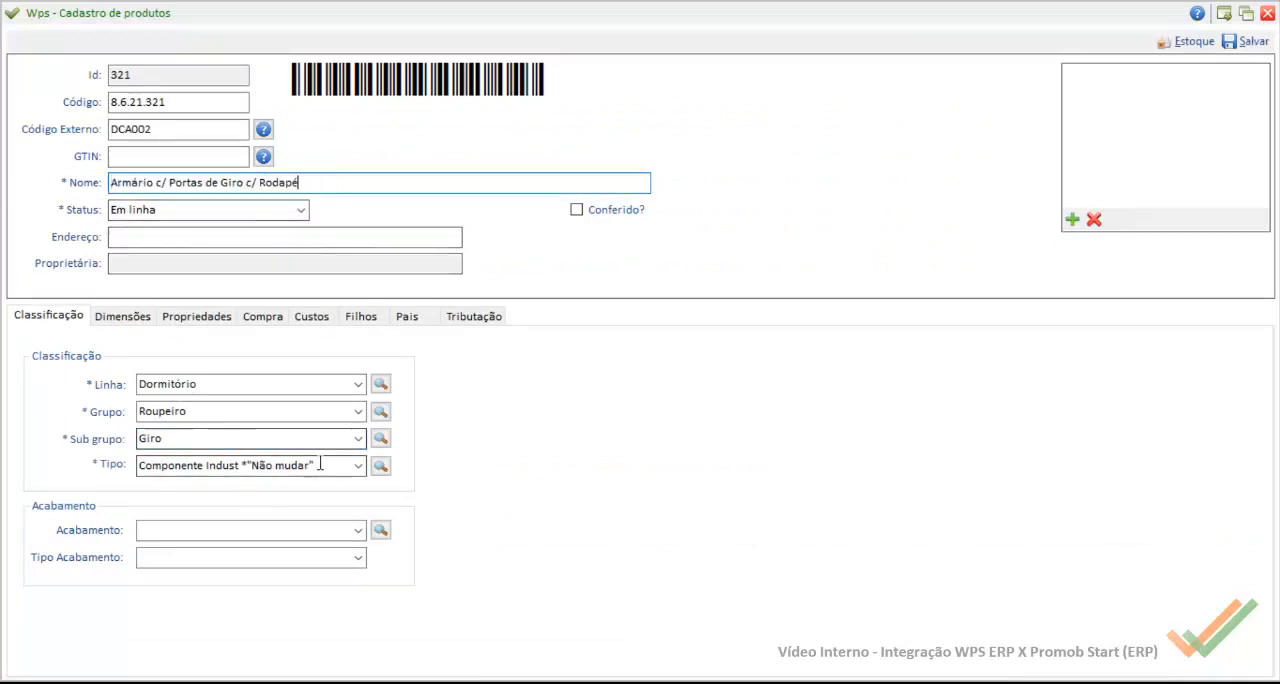
# Step: Set the product's Tipo to Produto Final and its Setor destino to Expedição
pyautogui.click(356, 465)
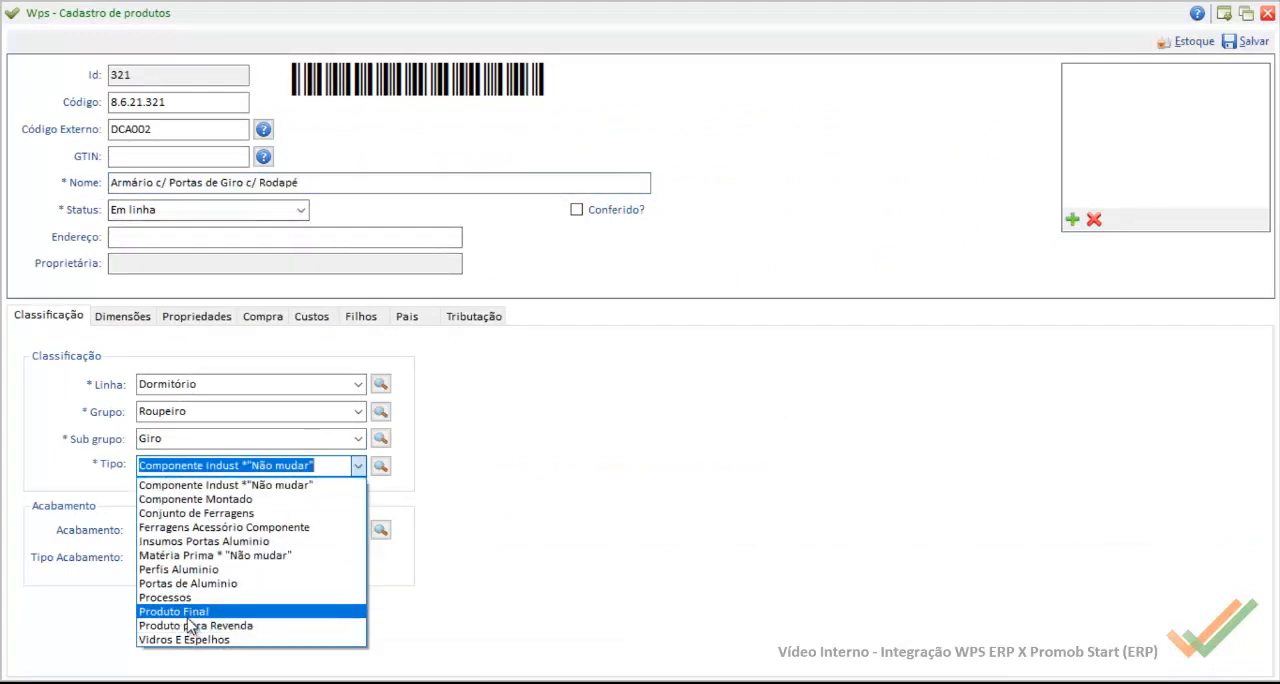
pyautogui.click(198, 611)
pyautogui.click(137, 320)
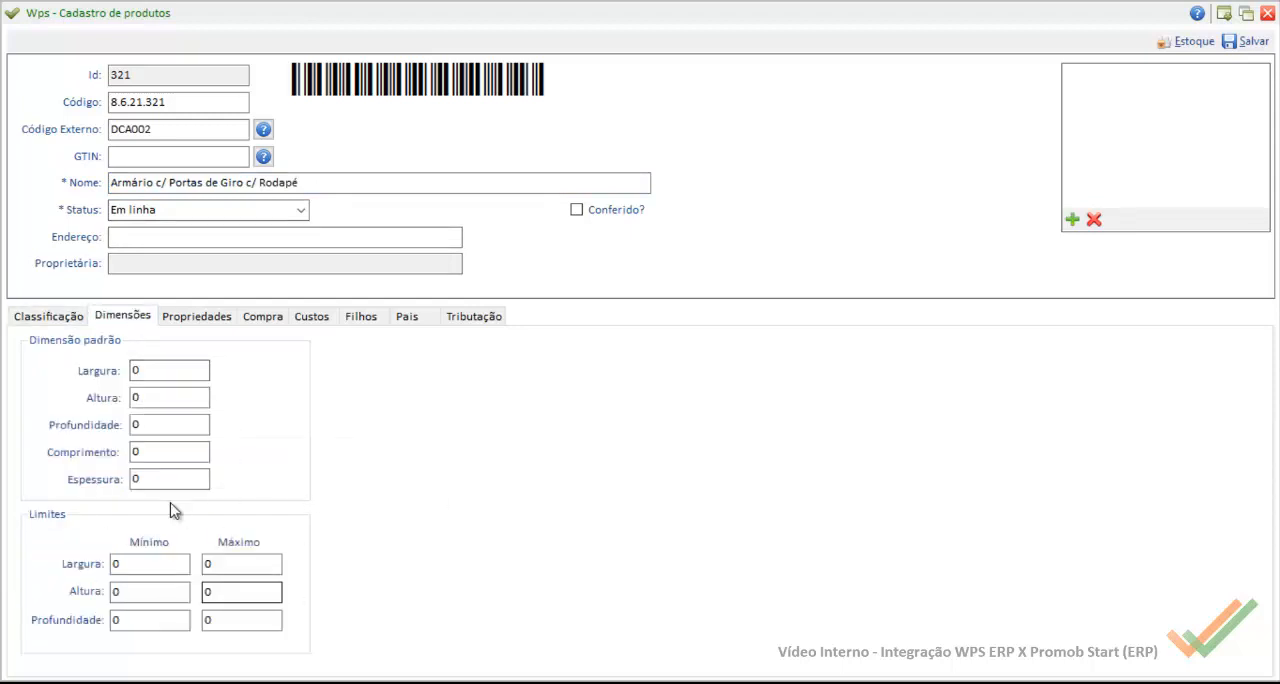
pyautogui.click(208, 320)
pyautogui.click(338, 633)
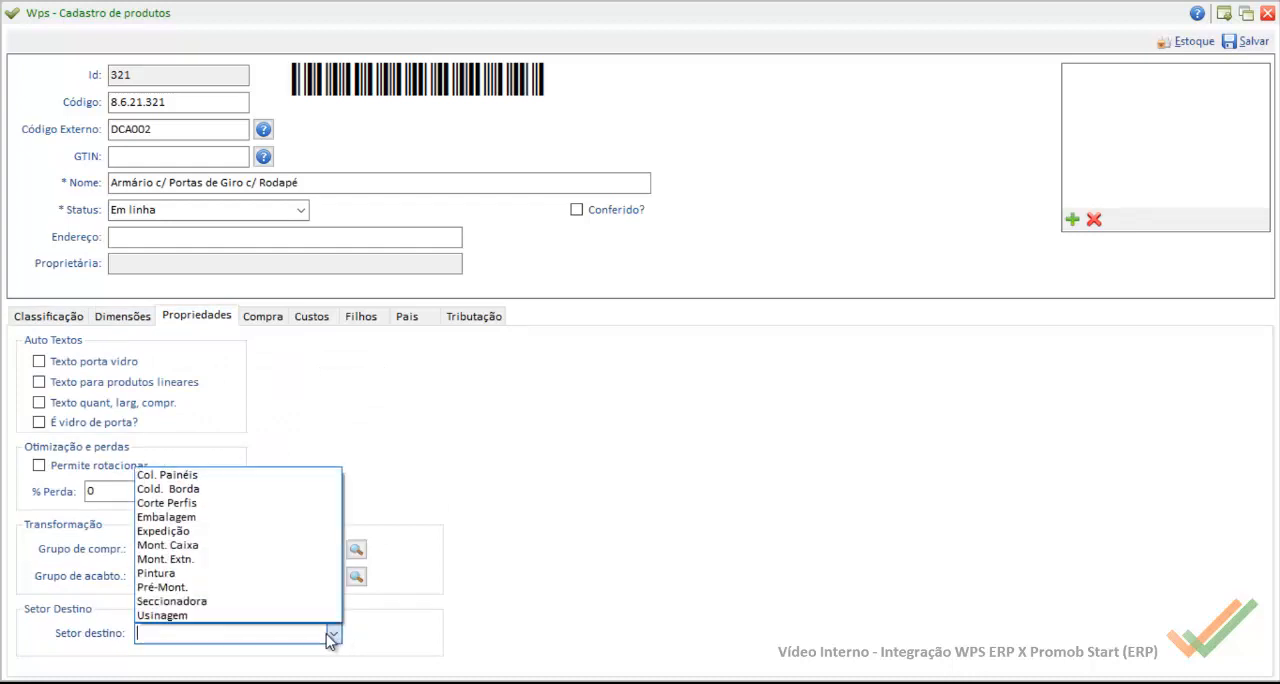
pyautogui.click(170, 529)
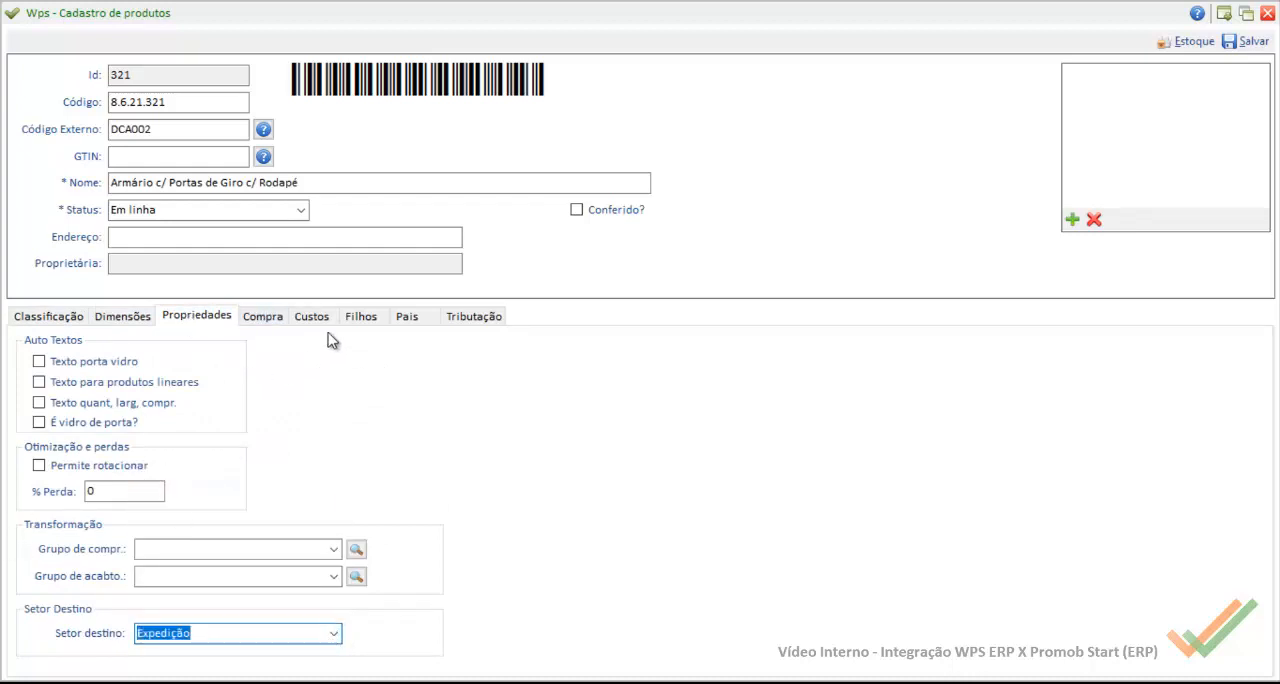
# Step: Turn off Gera Reserva and Controla estoque in the product's purchase settings
pyautogui.click(266, 320)
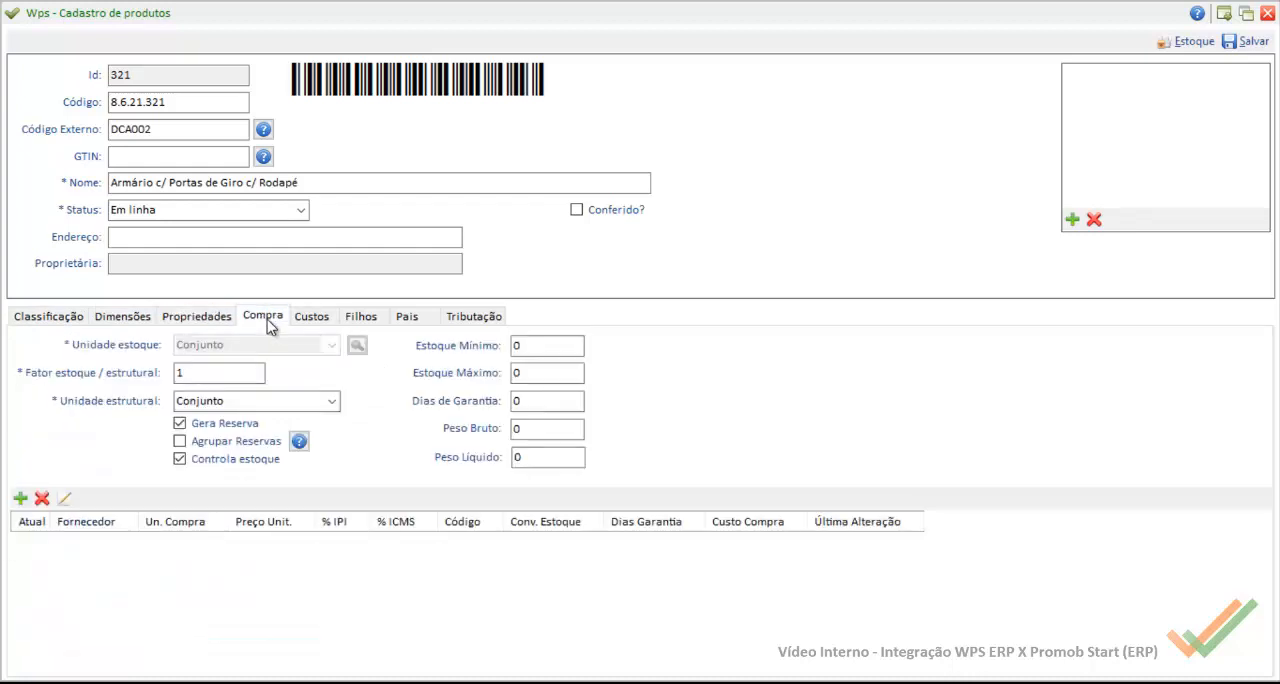
pyautogui.click(245, 424)
pyautogui.click(240, 465)
# Step: Review the product's cost, child product, parent product and taxation data
pyautogui.click(311, 318)
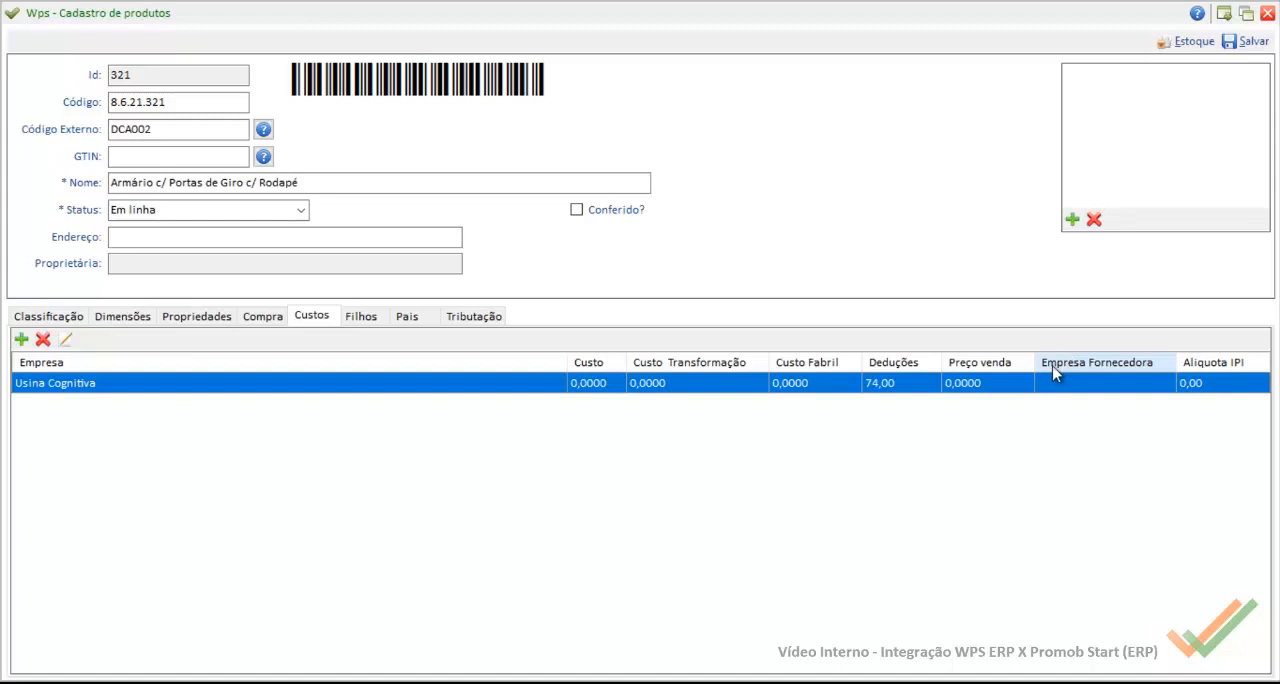
pyautogui.click(376, 311)
pyautogui.click(405, 316)
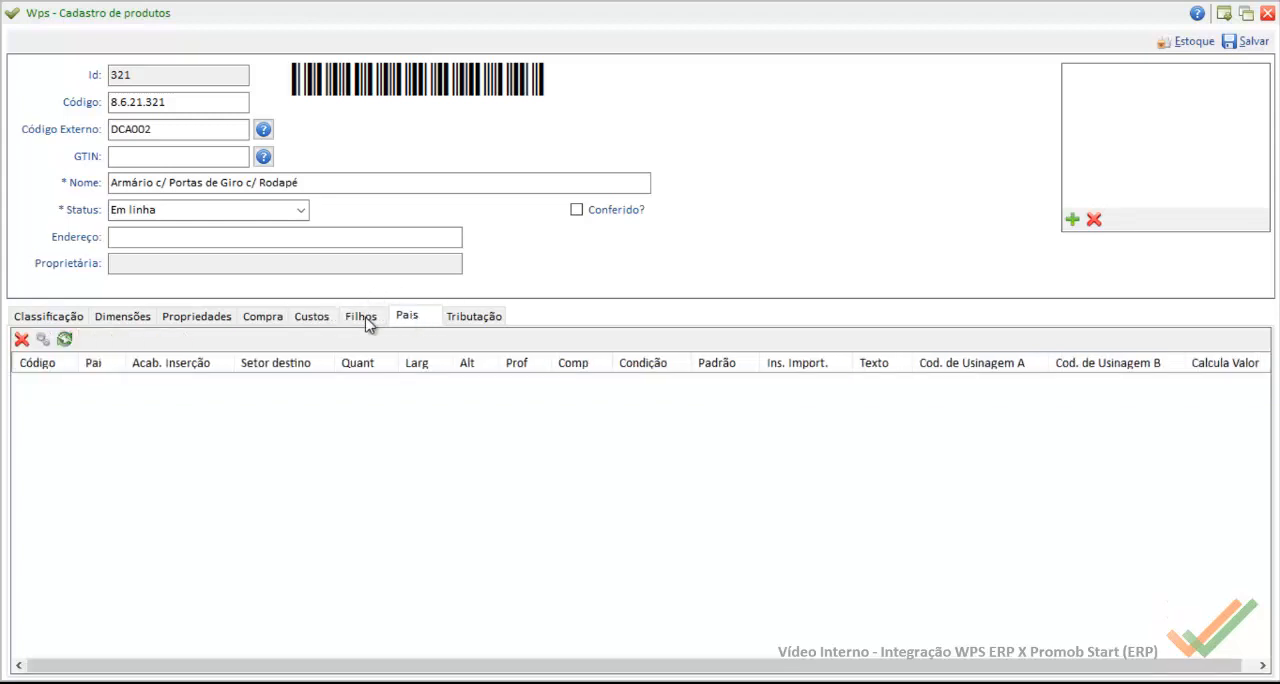
pyautogui.click(367, 317)
pyautogui.click(460, 319)
pyautogui.click(392, 322)
pyautogui.click(455, 318)
pyautogui.click(412, 320)
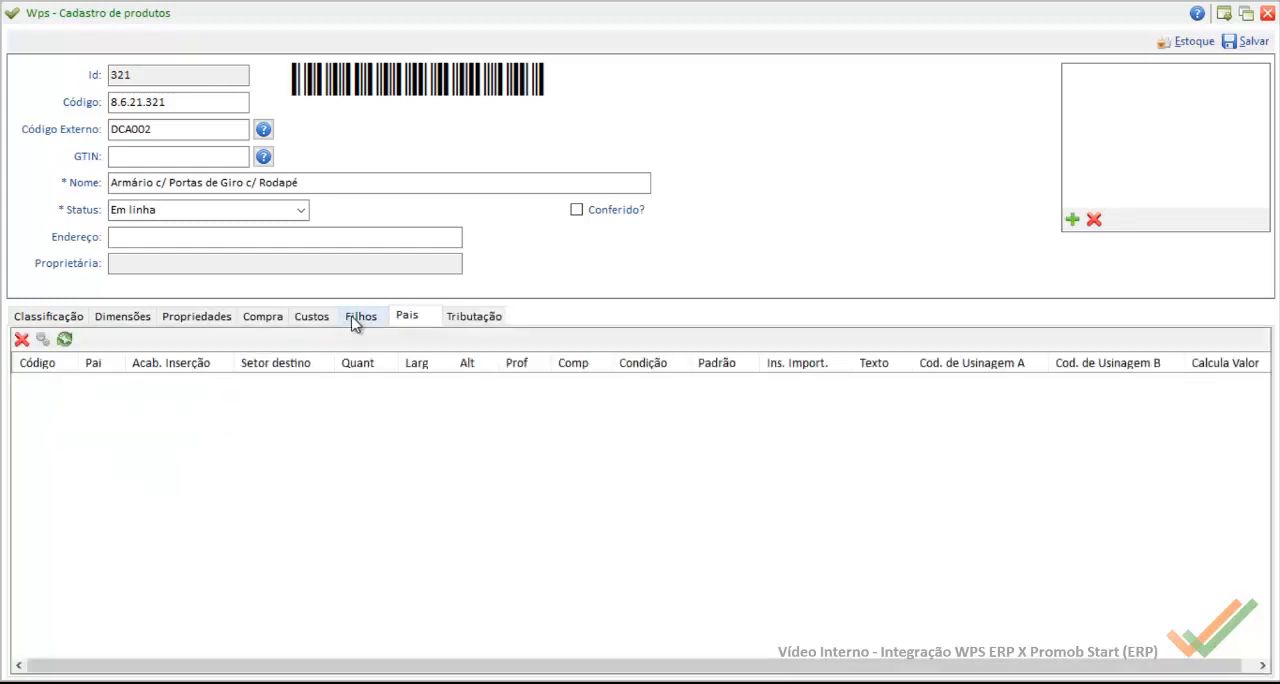
# Step: Add $ Expedição as a child product with quantity 1 and Não assumir acabamento on import, then save the product itinerary
pyautogui.click(357, 318)
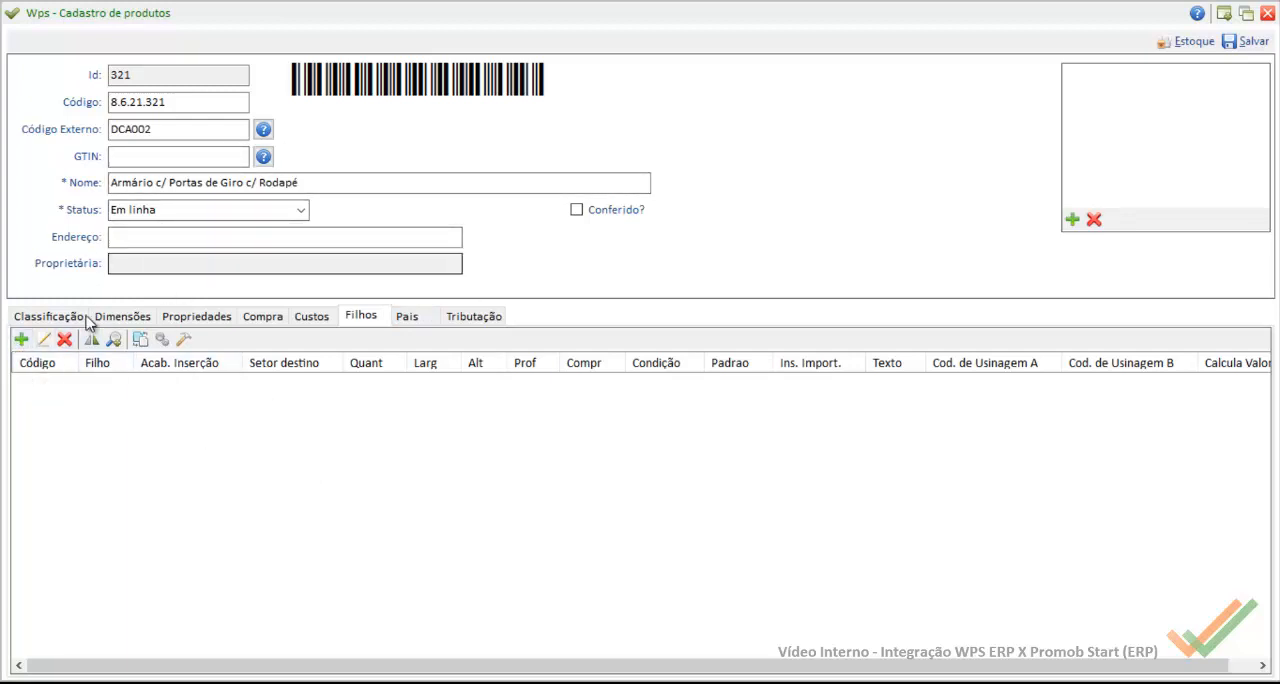
pyautogui.click(21, 339)
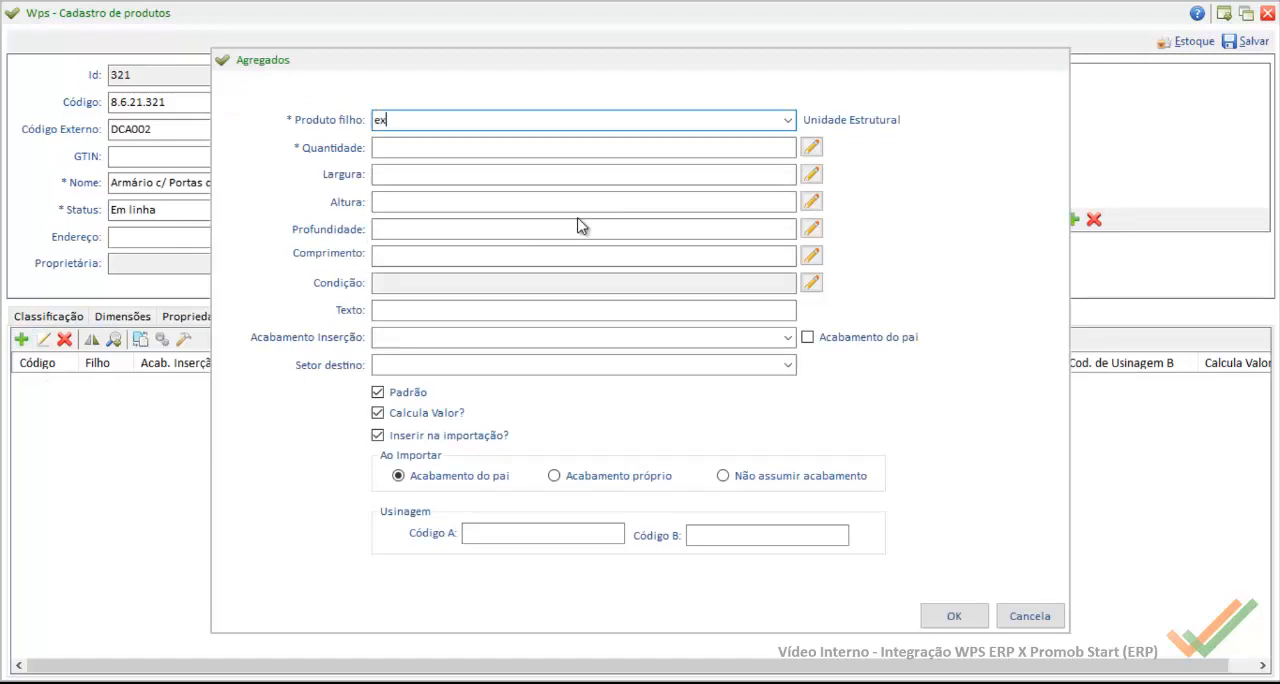
pyautogui.click(788, 120)
pyautogui.click(465, 140)
pyautogui.click(438, 143)
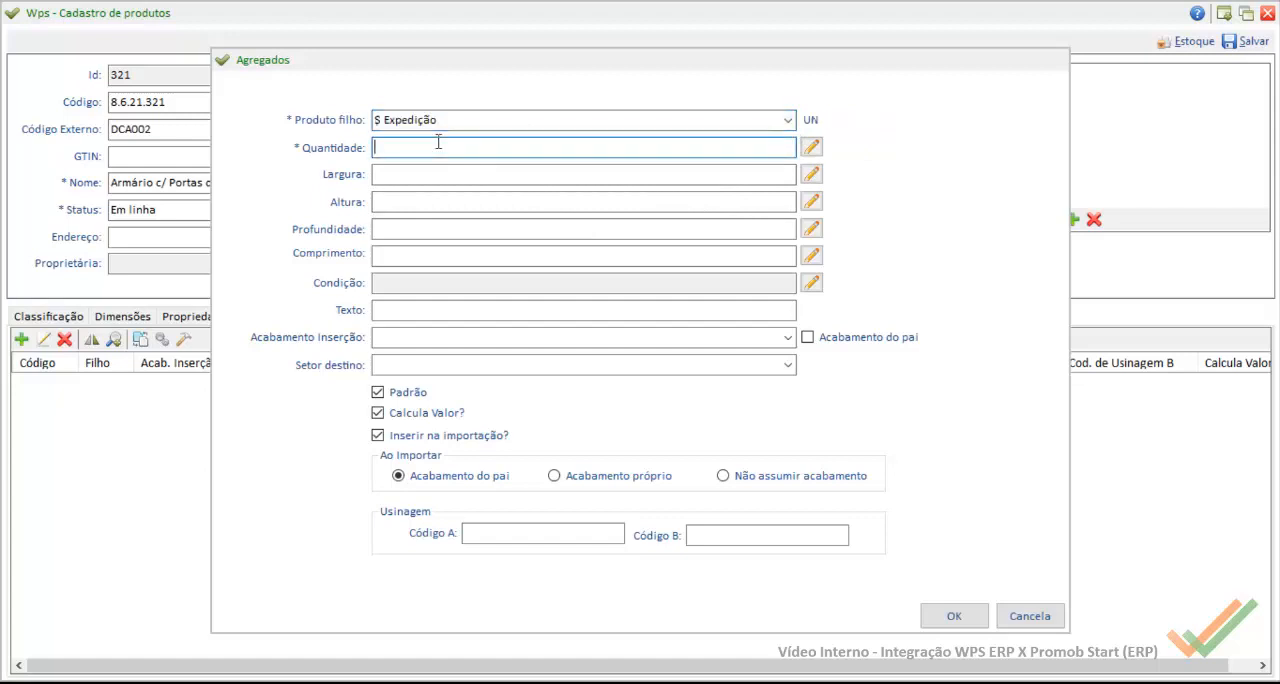
pyautogui.write('1')
pyautogui.press('Tab')
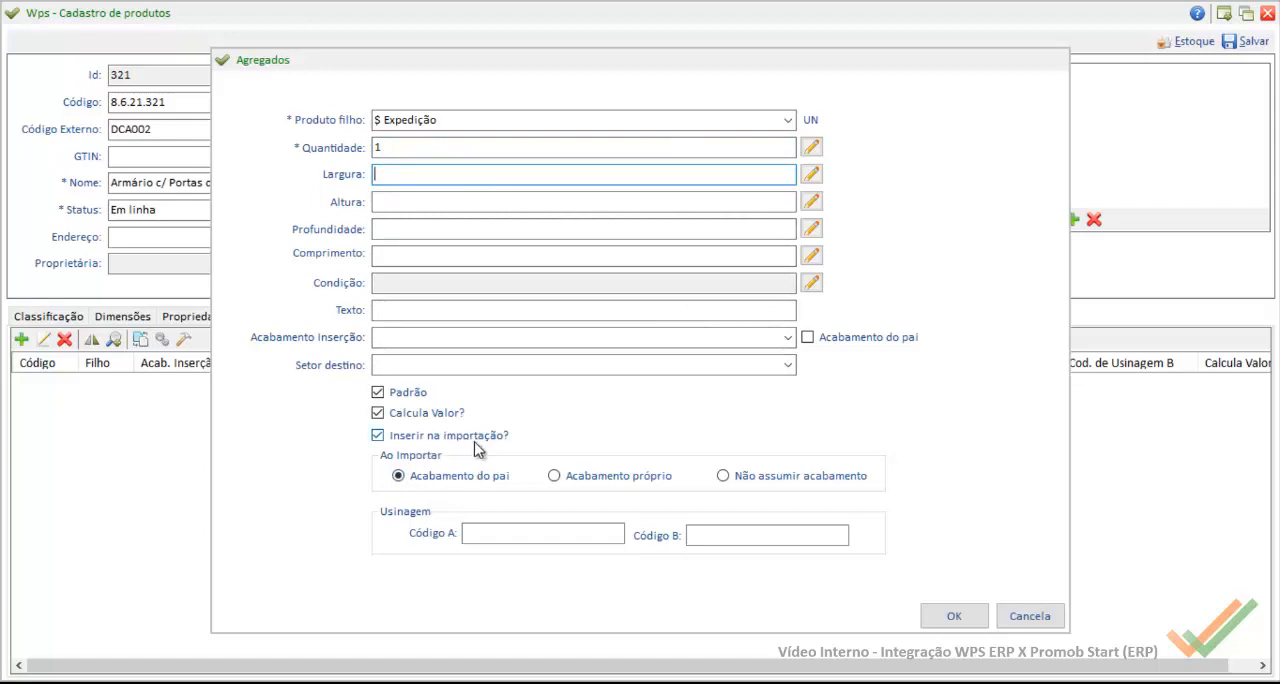
pyautogui.click(774, 480)
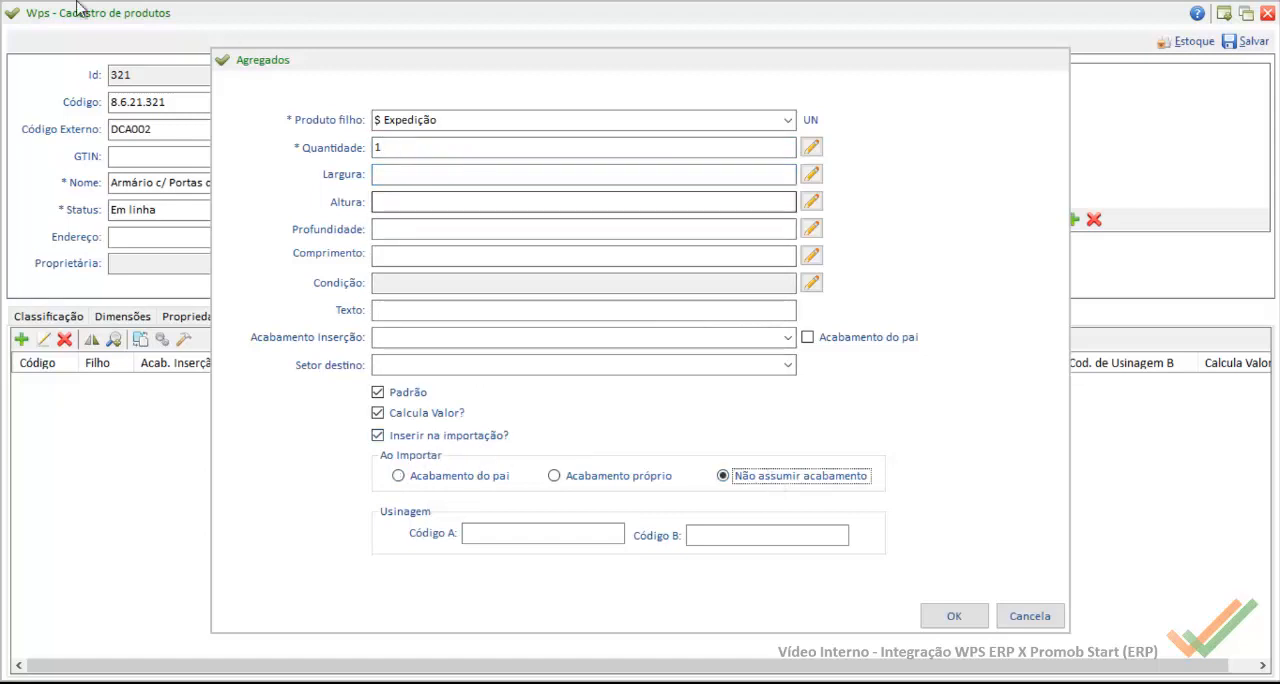
pyautogui.click(958, 618)
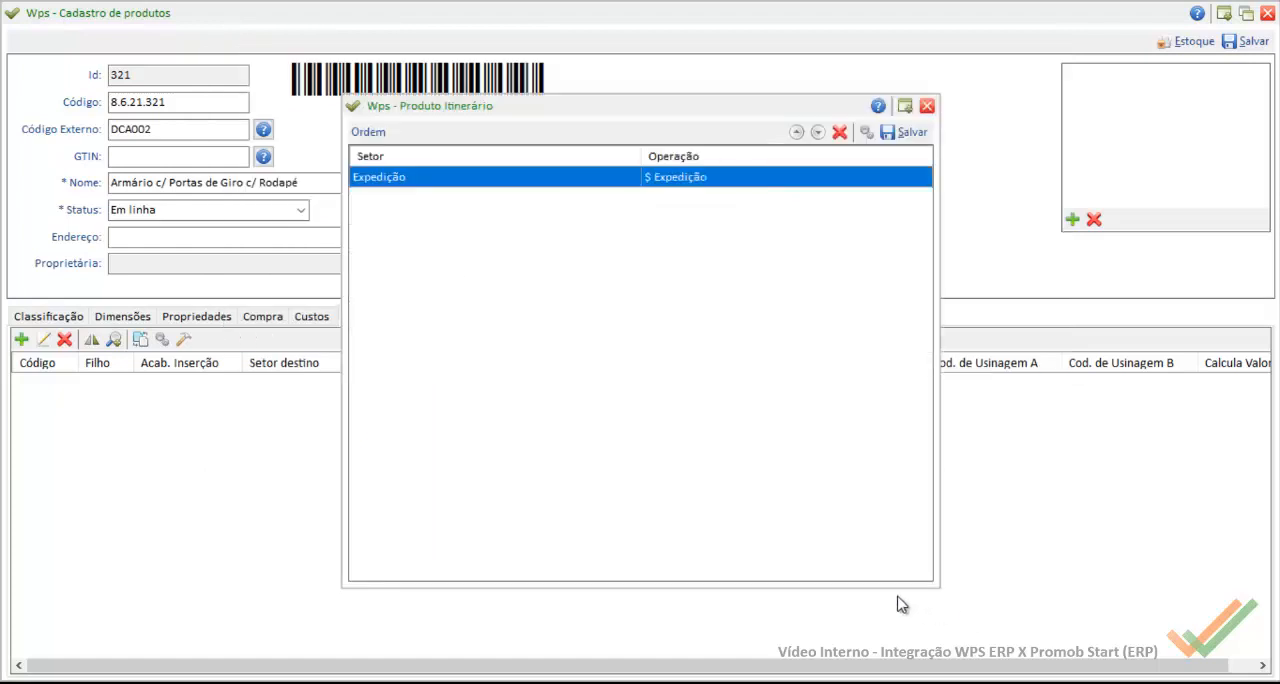
pyautogui.click(912, 132)
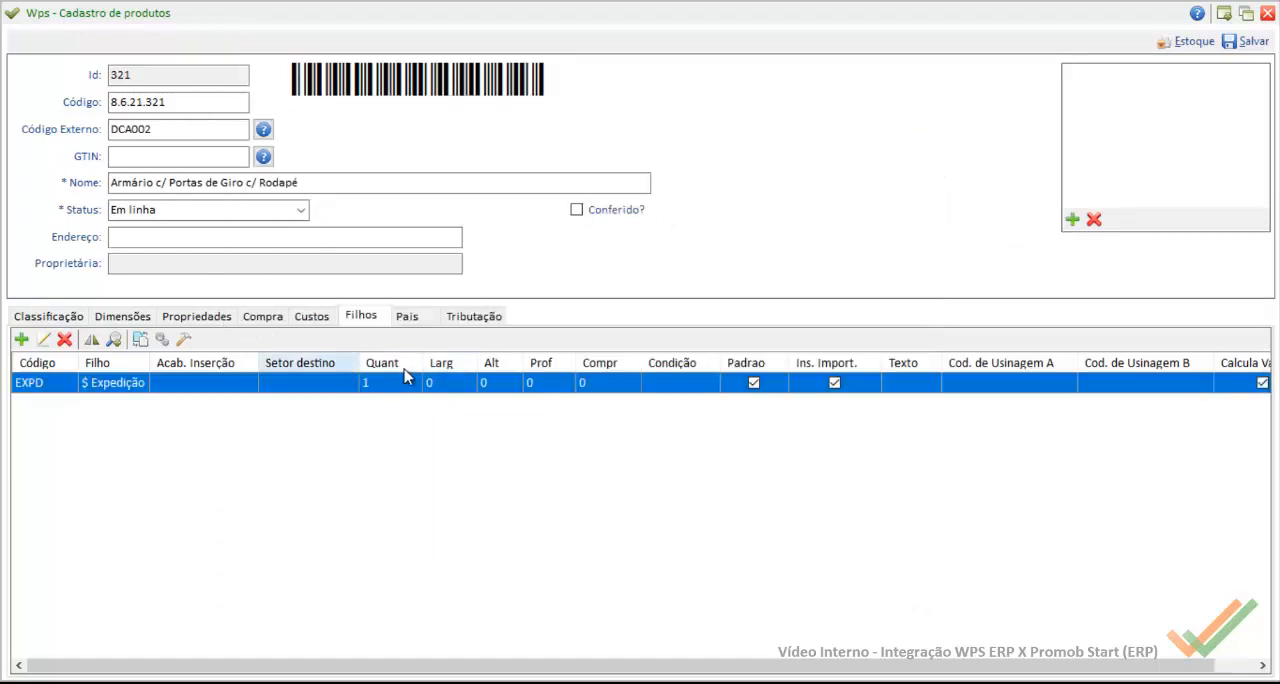
# Step: Save the product record and return to the production orders
pyautogui.click(1245, 42)
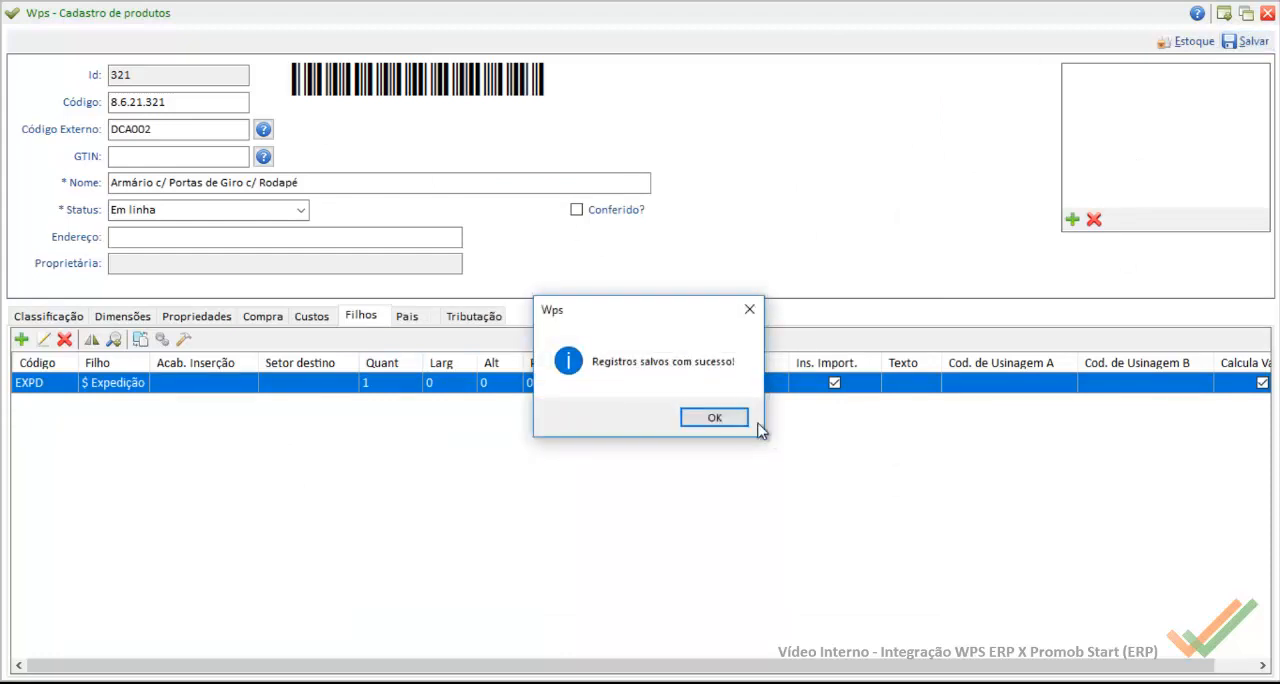
pyautogui.click(746, 420)
pyautogui.click(451, 42)
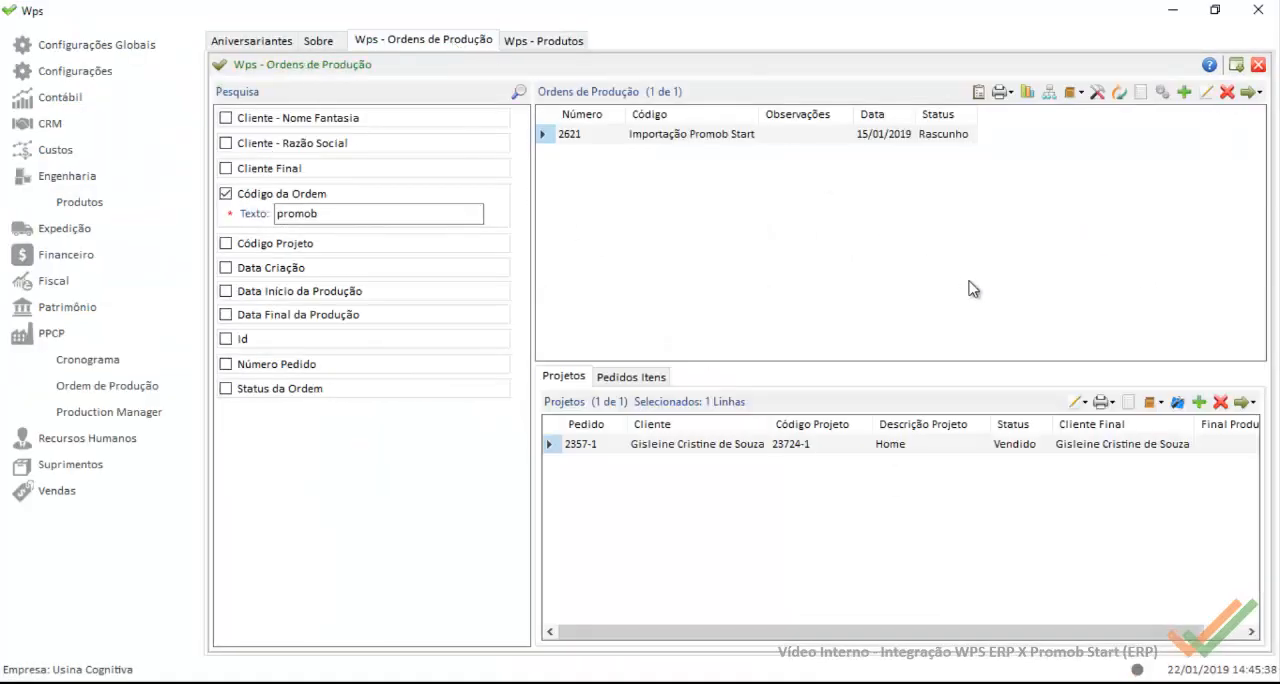
# Step: Open the order's Home project in the builder and import its Promob XML file from the projeto 1709 folder
pyautogui.click(1177, 398)
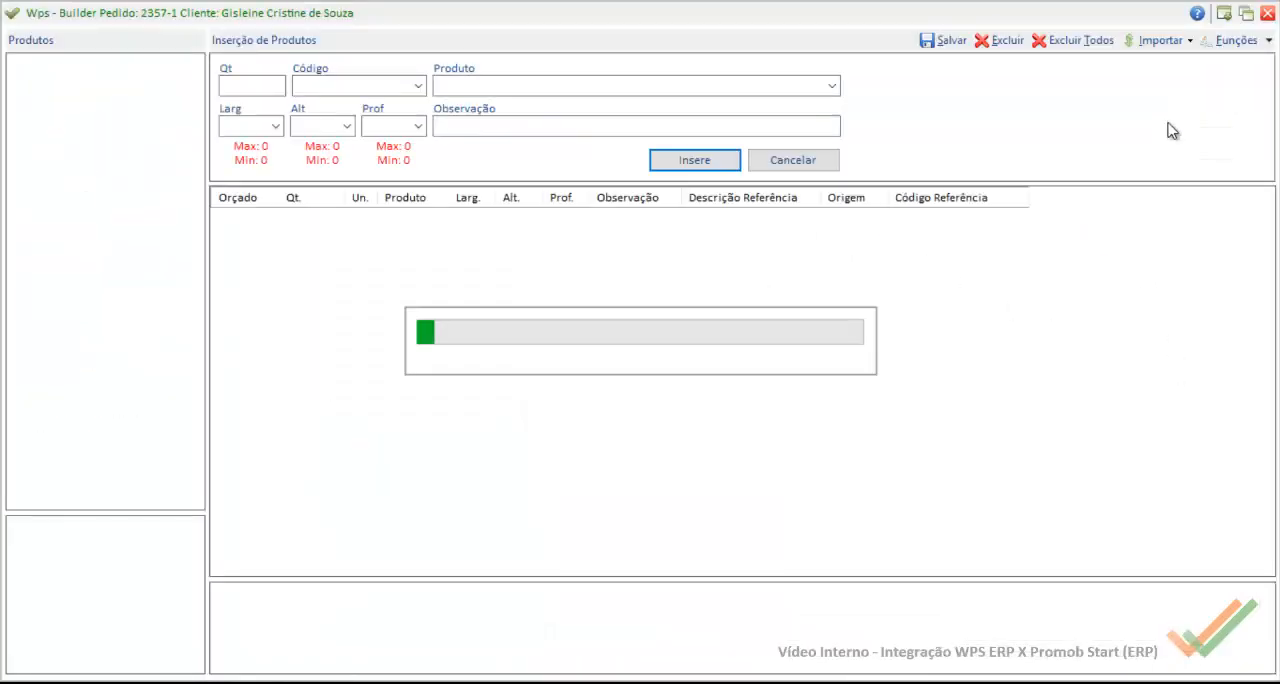
pyautogui.click(1185, 45)
pyautogui.moveTo(1205, 166)
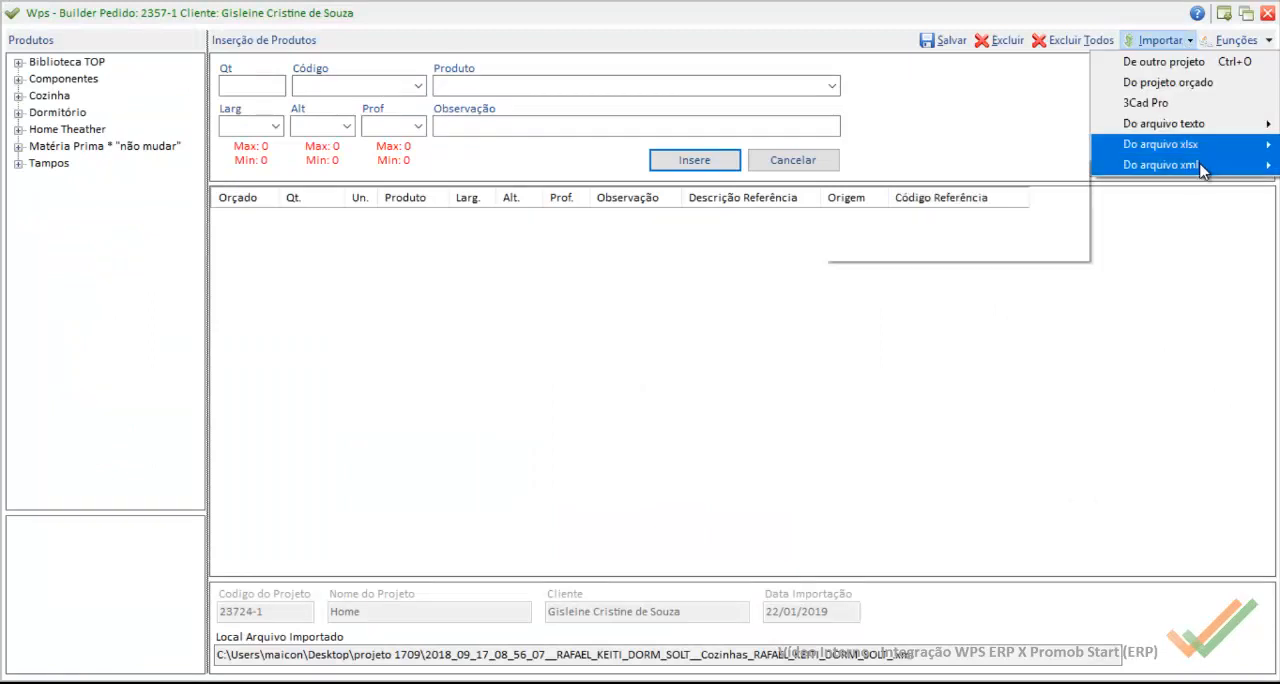
pyautogui.click(995, 188)
pyautogui.click(285, 190)
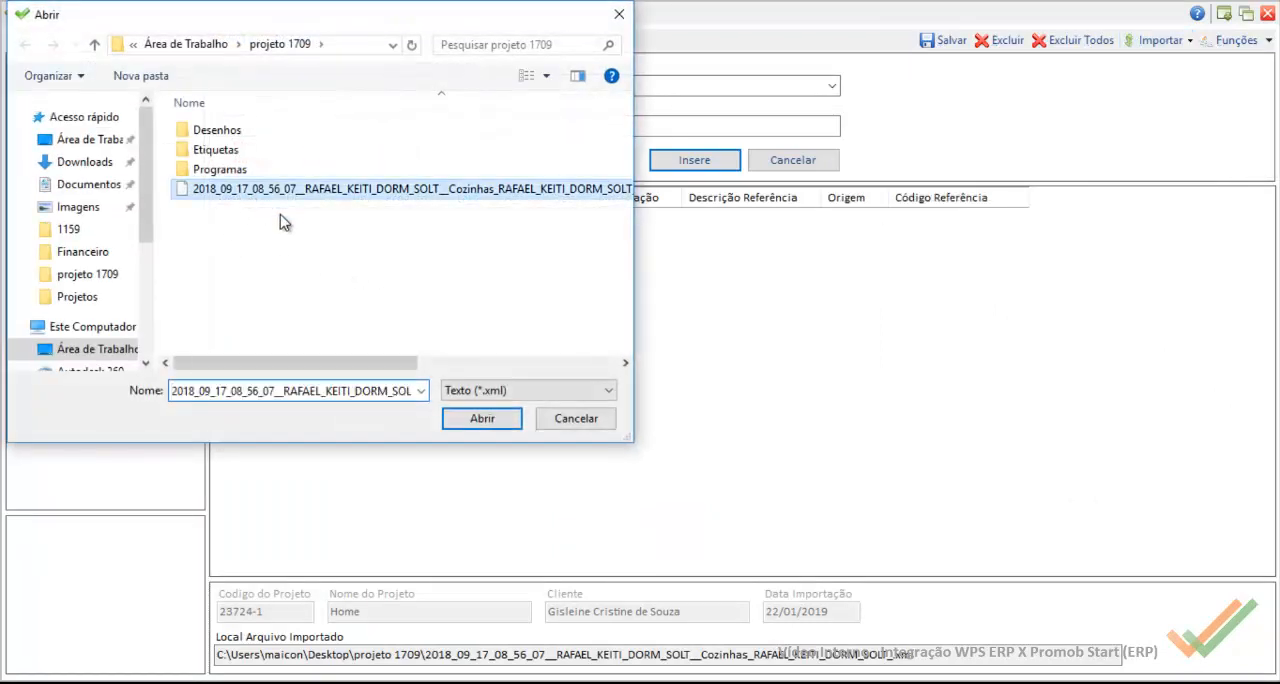
pyautogui.click(482, 419)
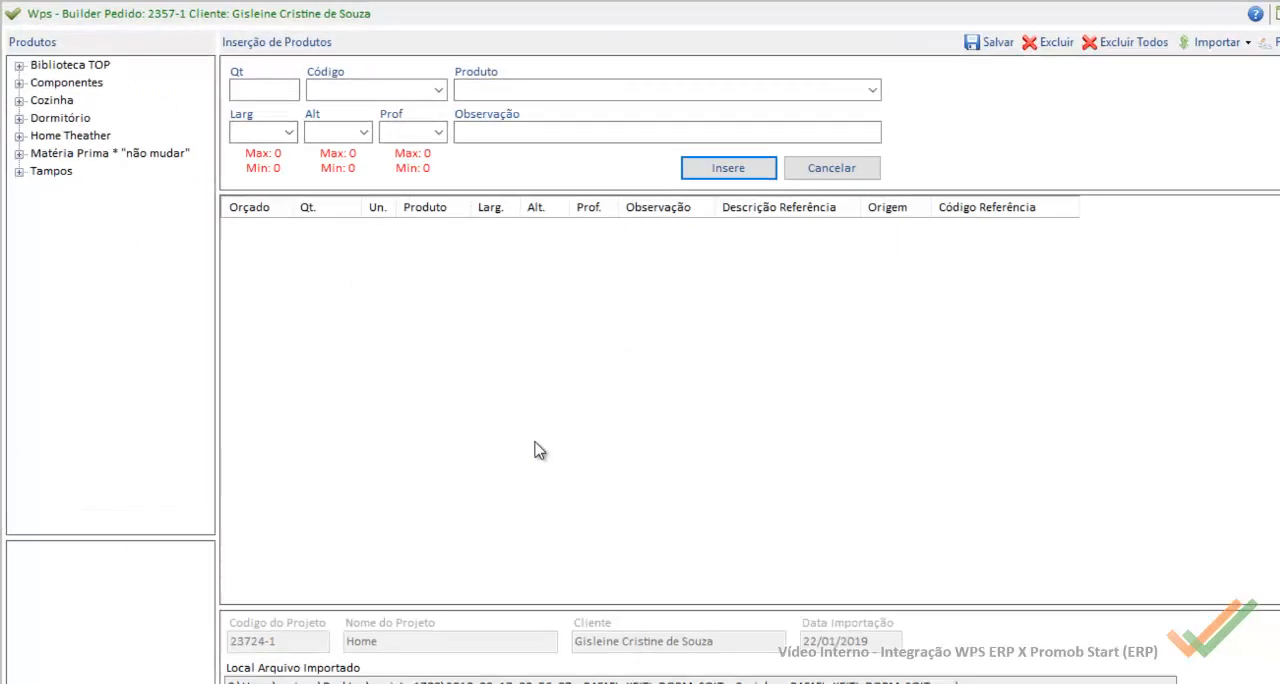
# Step: Examine the imported products awaiting a match, sorting the list by Código and by Descrição
pyautogui.click(514, 163)
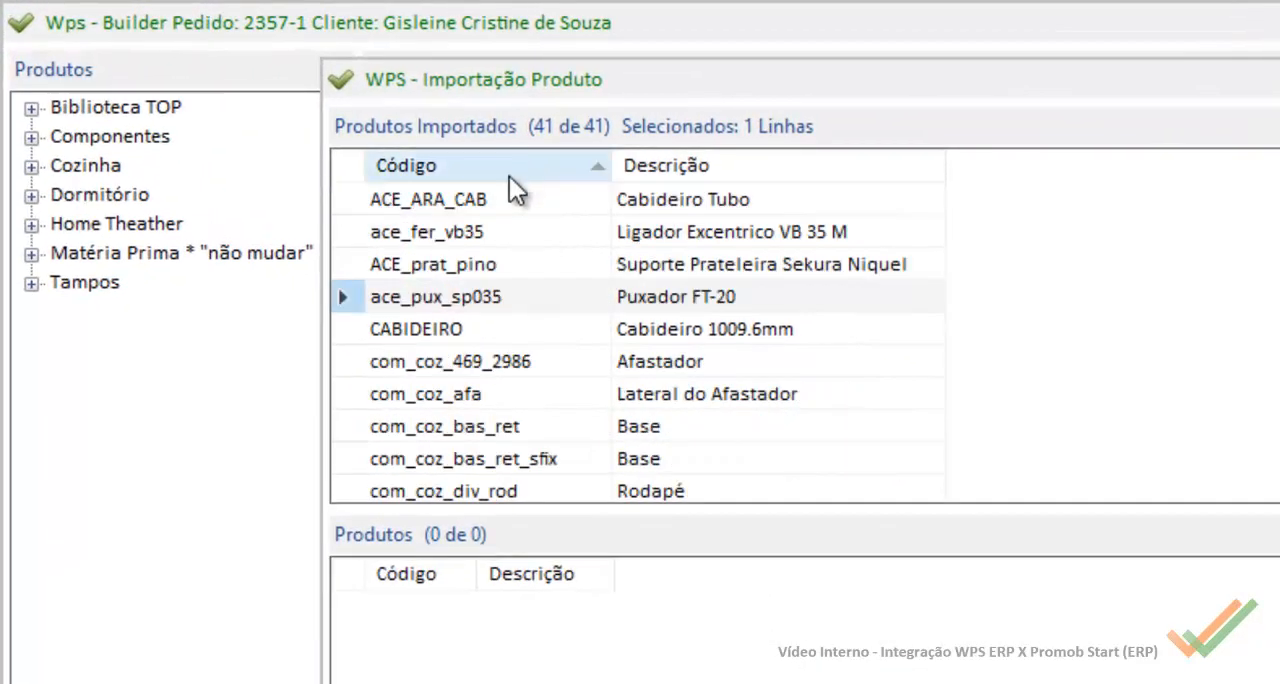
pyautogui.click(510, 232)
pyautogui.scroll(-7, 517, 346)
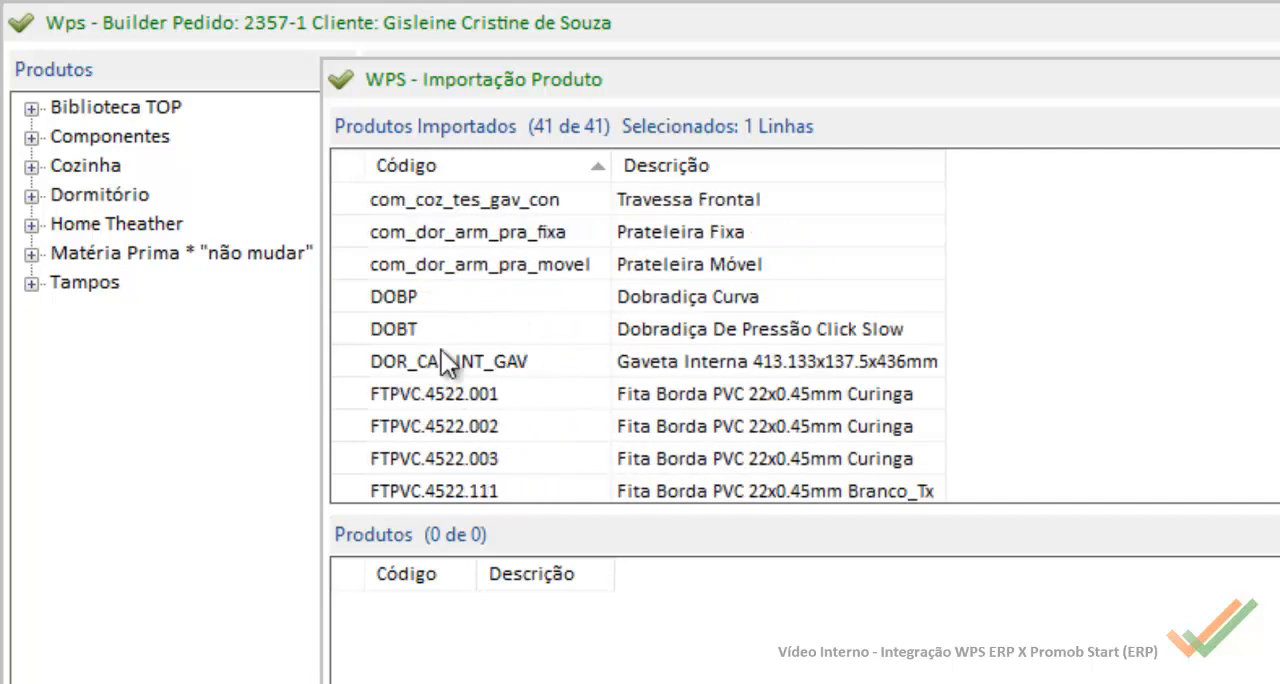
pyautogui.scroll(-5, 566, 390)
pyautogui.scroll(4, 559, 398)
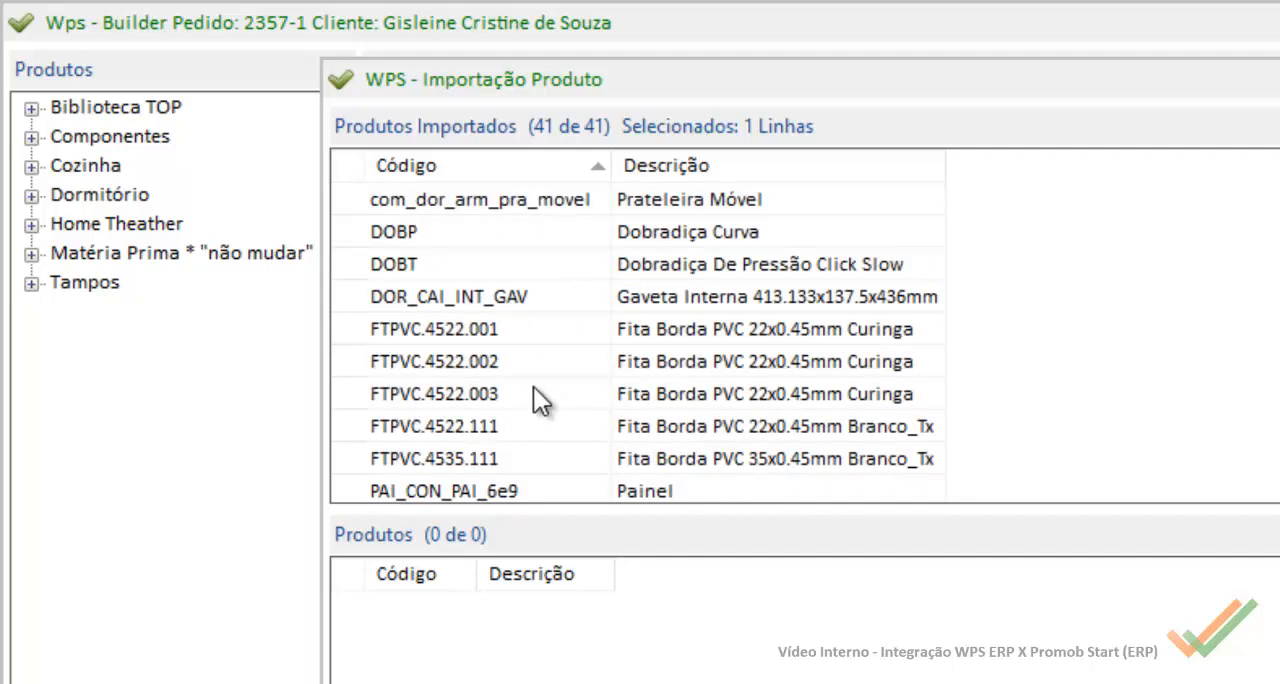
pyautogui.scroll(8, 600, 370)
pyautogui.click(705, 172)
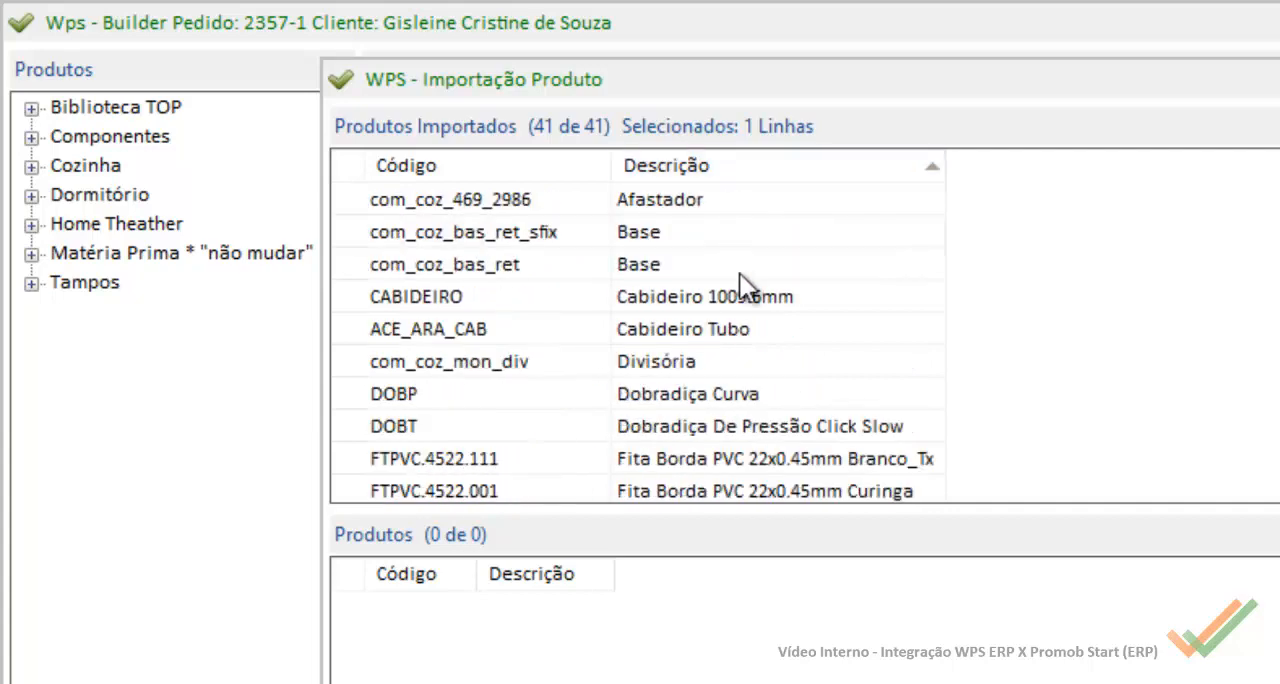
pyautogui.scroll(-10, 767, 300)
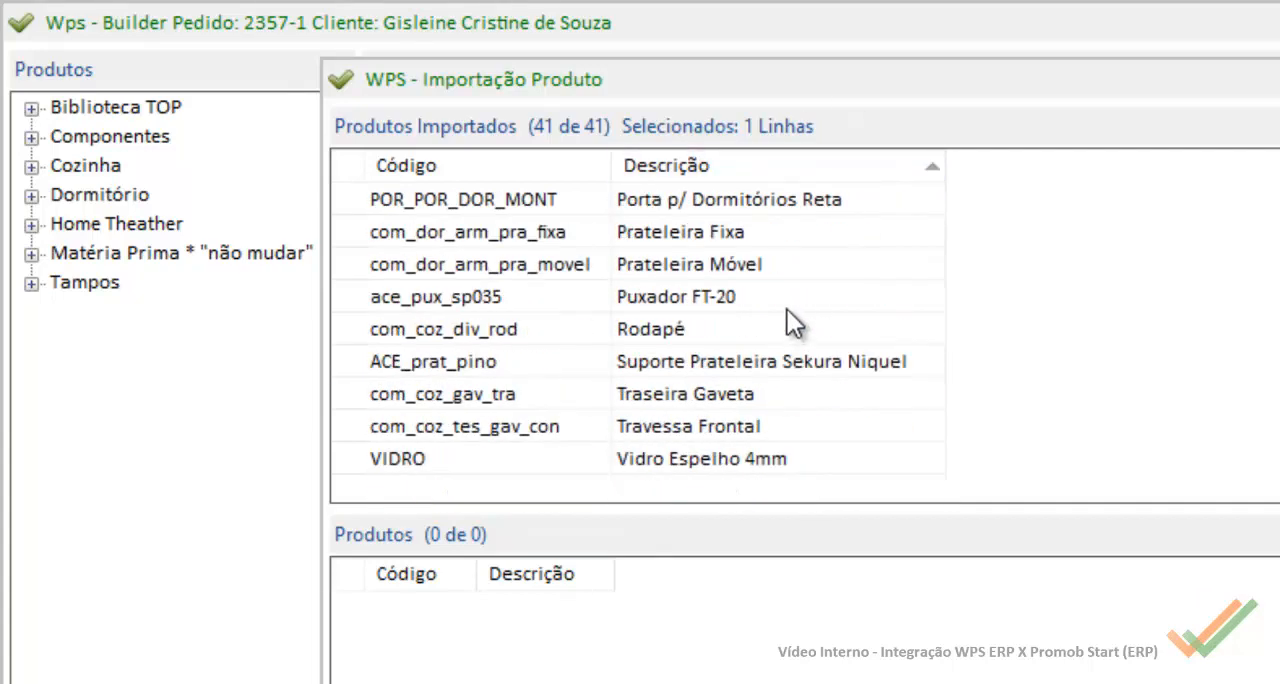
pyautogui.scroll(5, 790, 320)
pyautogui.scroll(4, 790, 330)
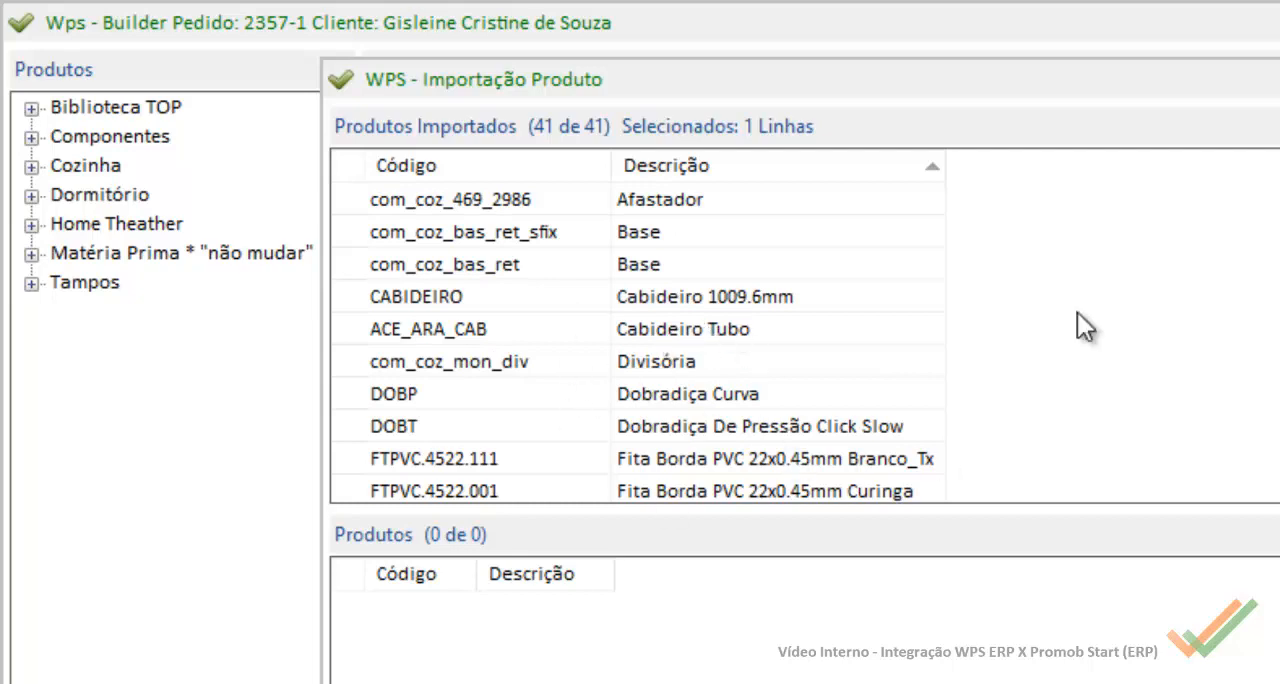
# Step: Try to complete the product import and look through the products still pending
pyautogui.click(980, 630)
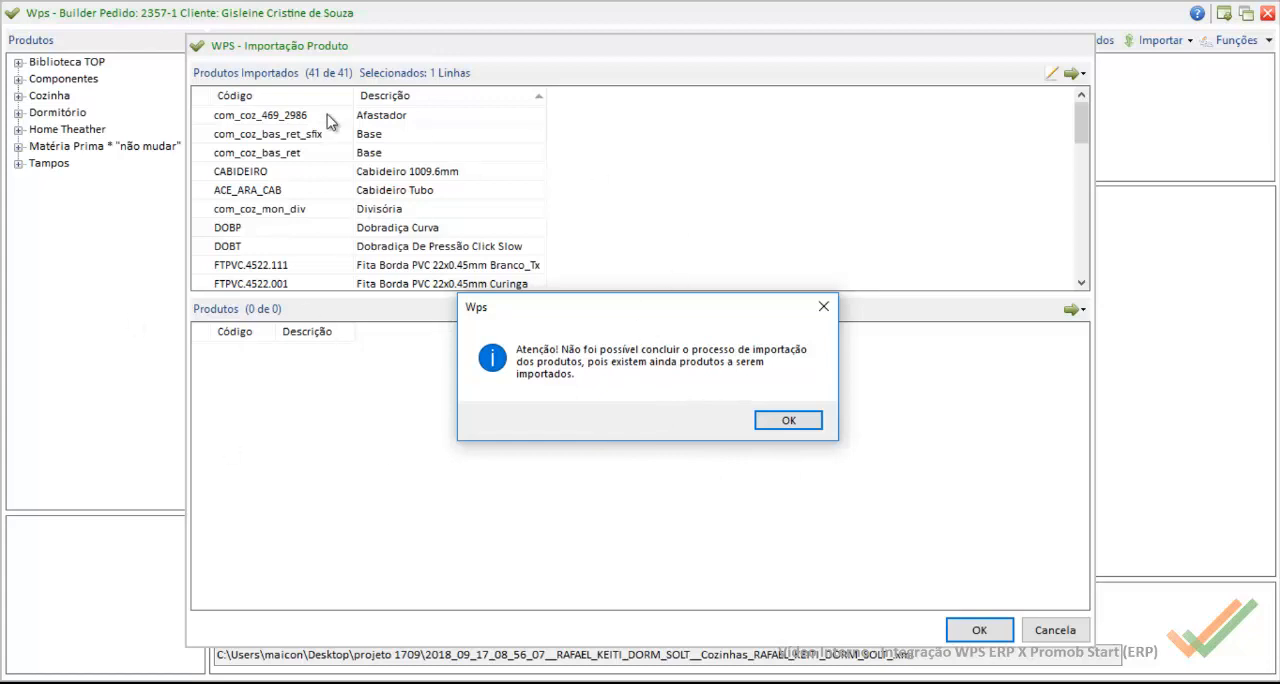
pyautogui.click(802, 424)
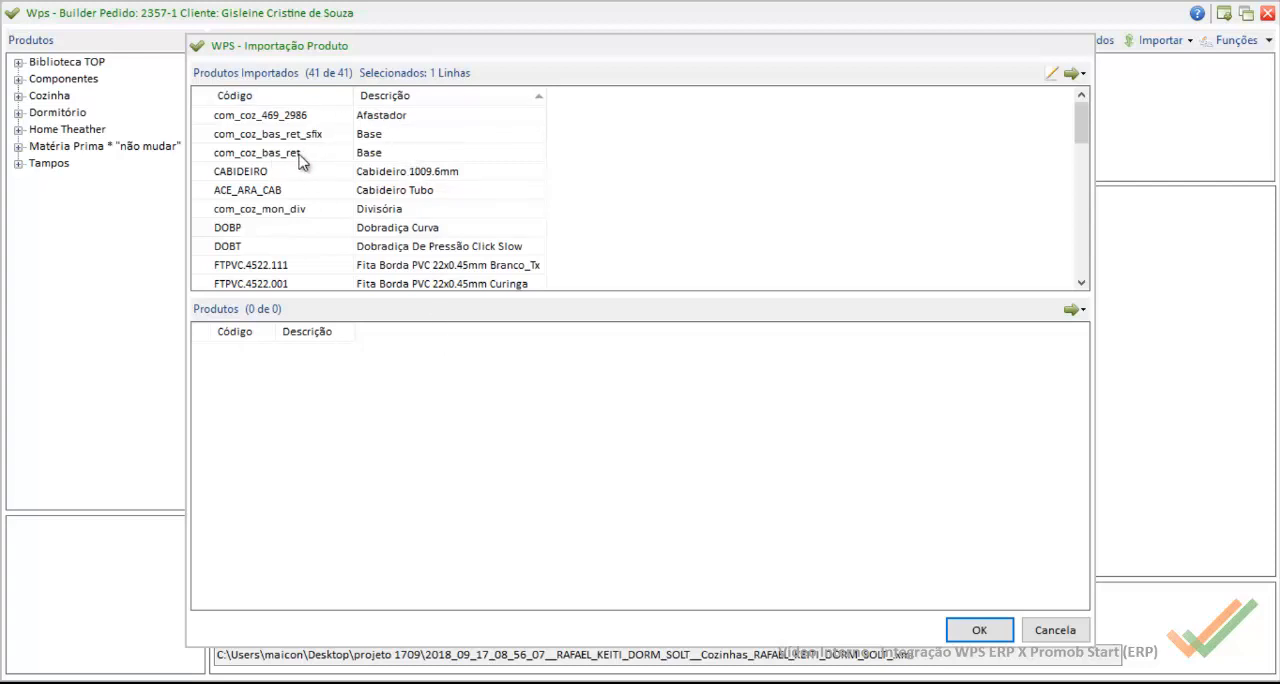
pyautogui.scroll(-4, 475, 240)
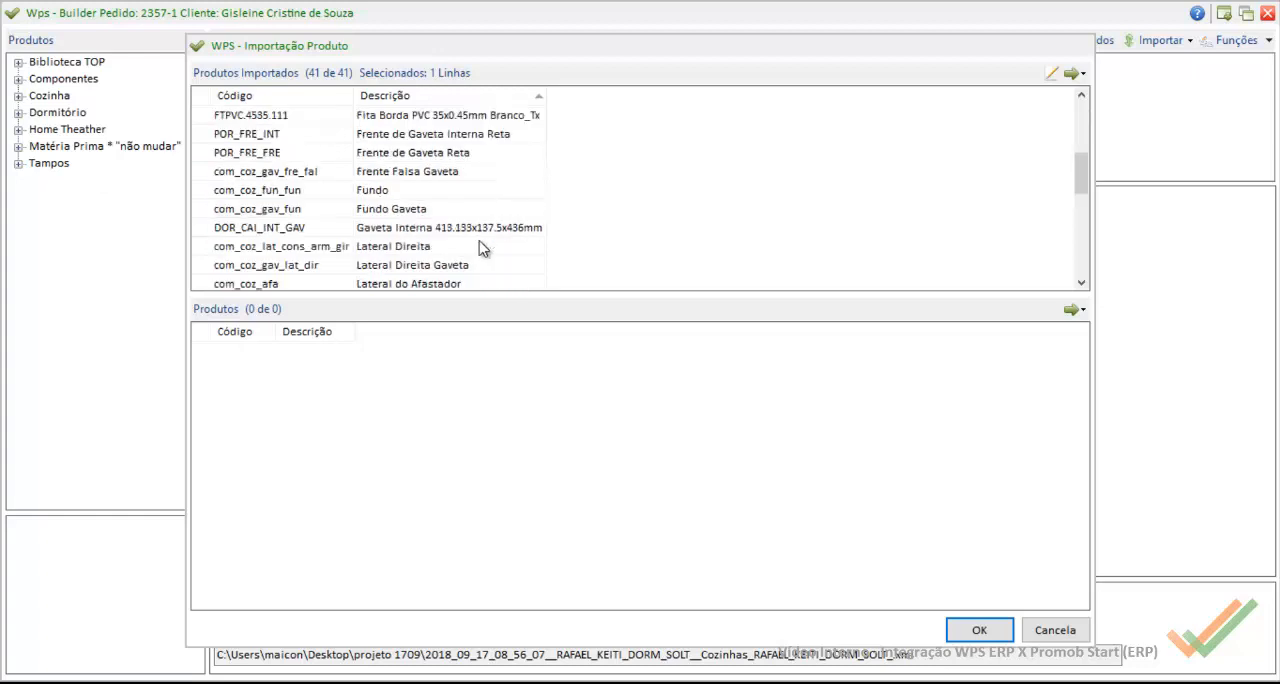
pyautogui.scroll(-3, 478, 250)
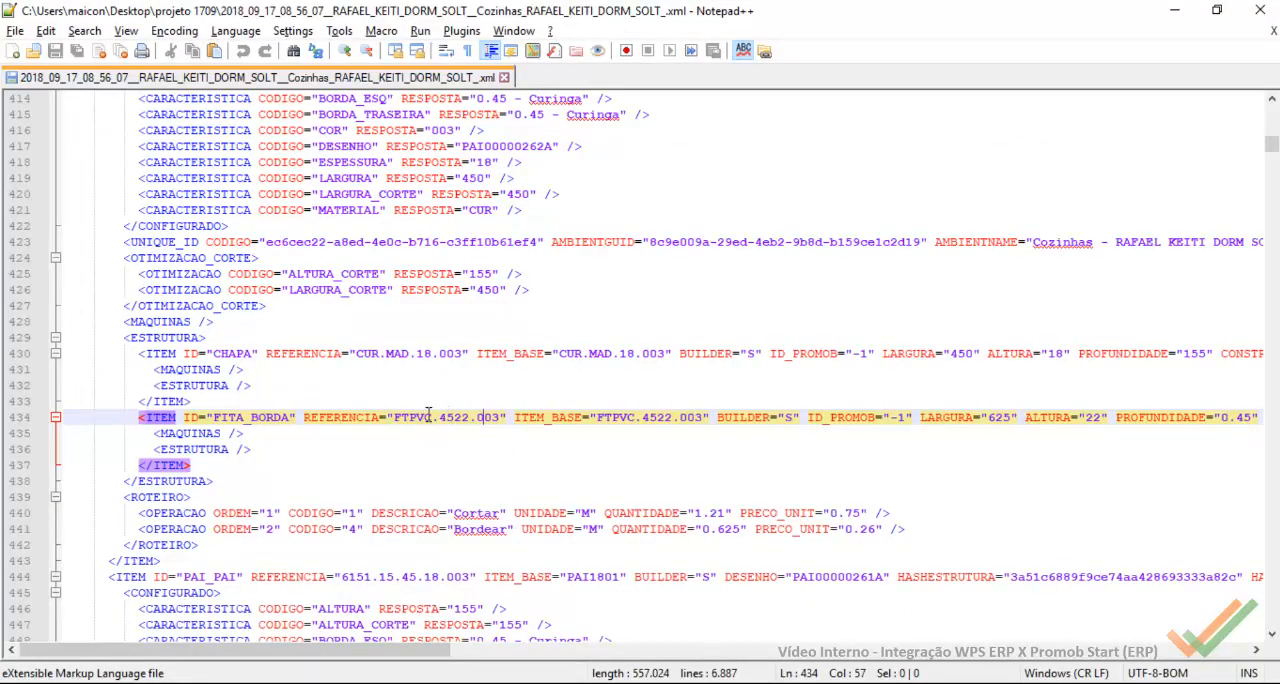
# Step: In the Notepad++ XML file, examine the FITA_BORDA item's description and the 003 ending of its REFERENCIA on line 434
pyautogui.moveTo(460, 650); pyautogui.dragTo(850, 665)
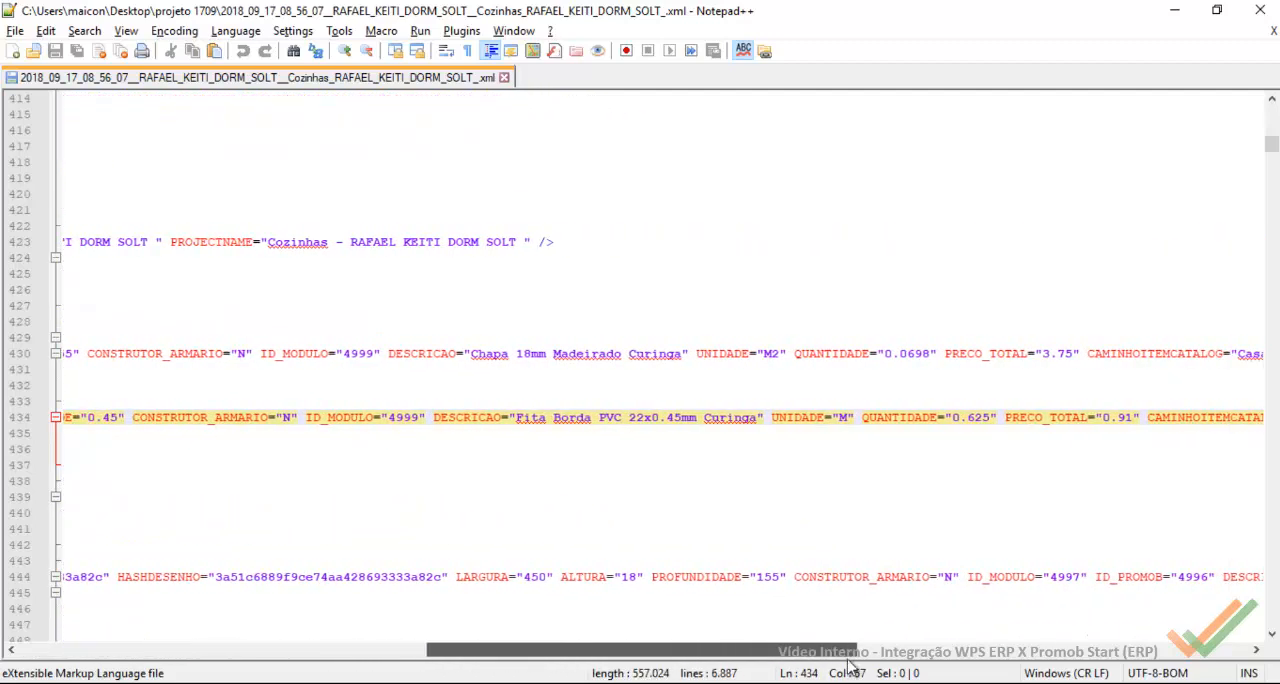
pyautogui.moveTo(757, 417); pyautogui.dragTo(536, 419)
pyautogui.moveTo(776, 652); pyautogui.dragTo(370, 658)
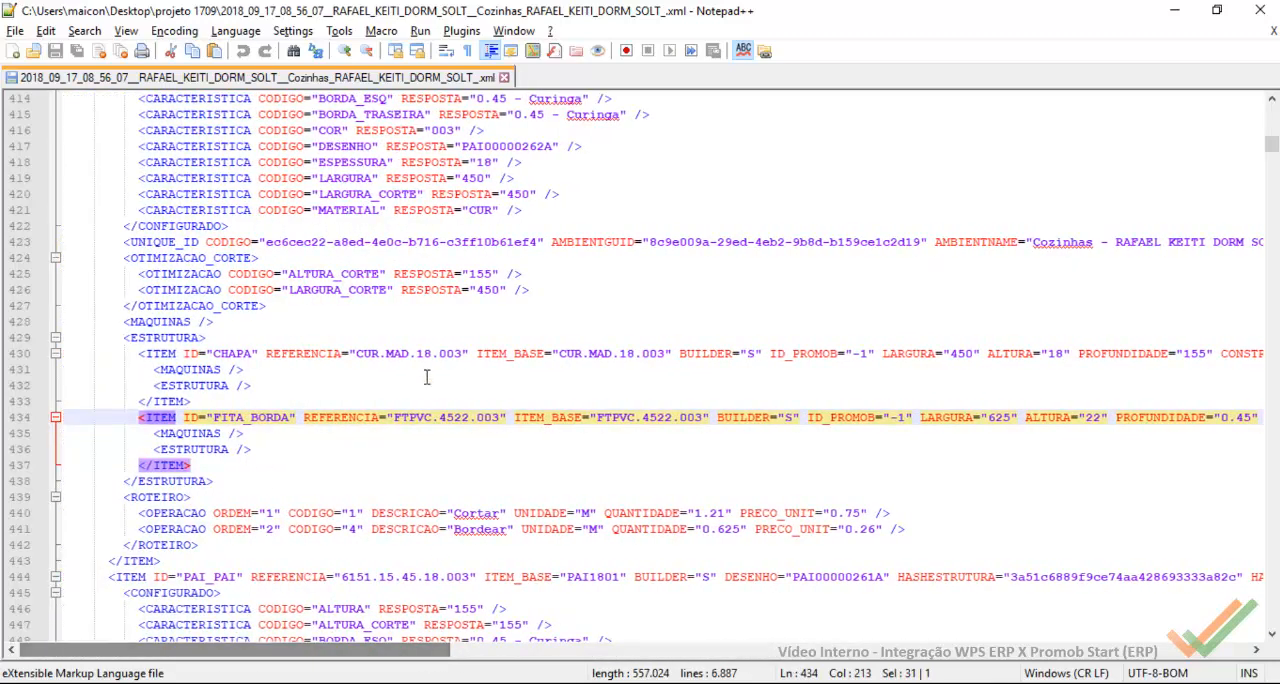
pyautogui.moveTo(500, 420); pyautogui.dragTo(482, 419)
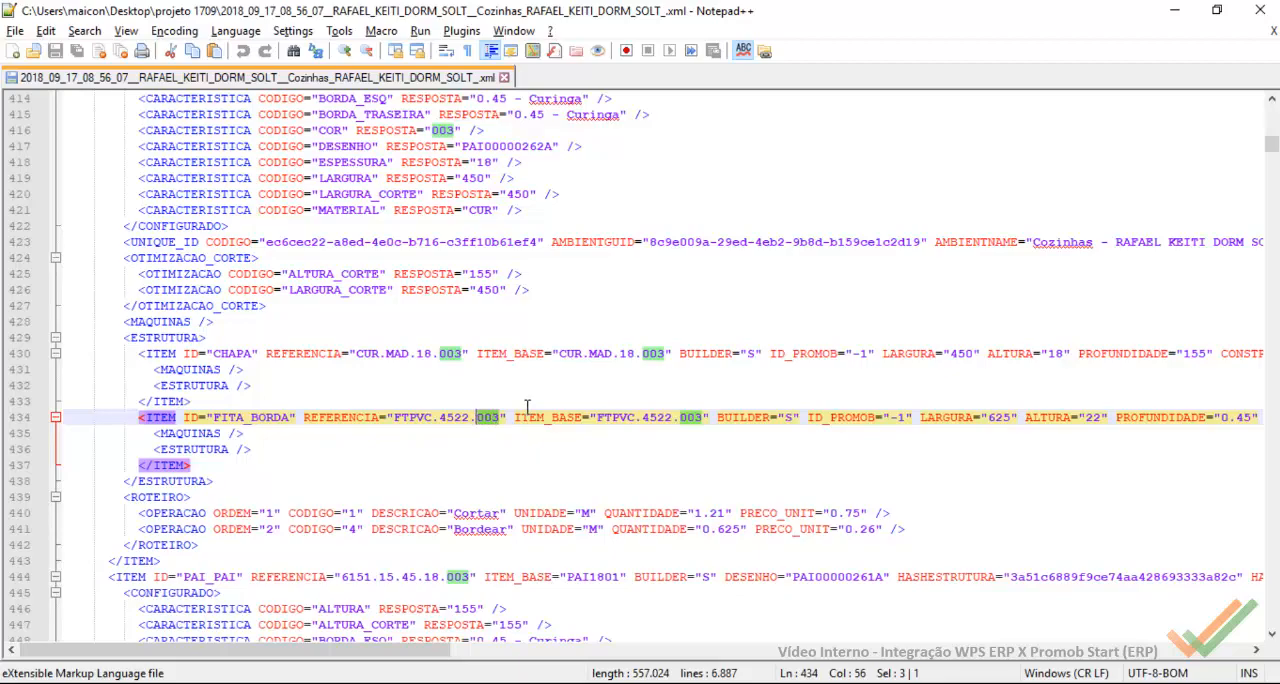
# Step: Compare the Curinga edge-band codes FTPVC.4522.001, .002 and .003 in the Excel item list and return to the Wps import rules
pyautogui.click(805, 683)
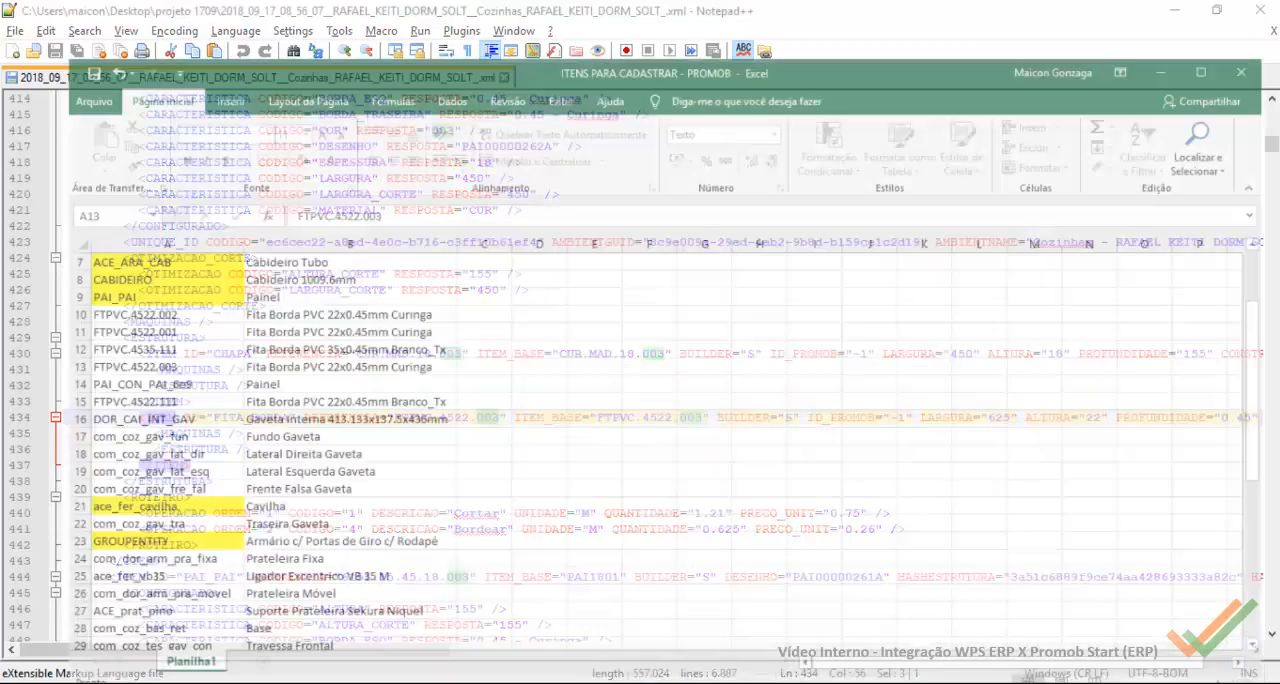
pyautogui.moveTo(765, 683)
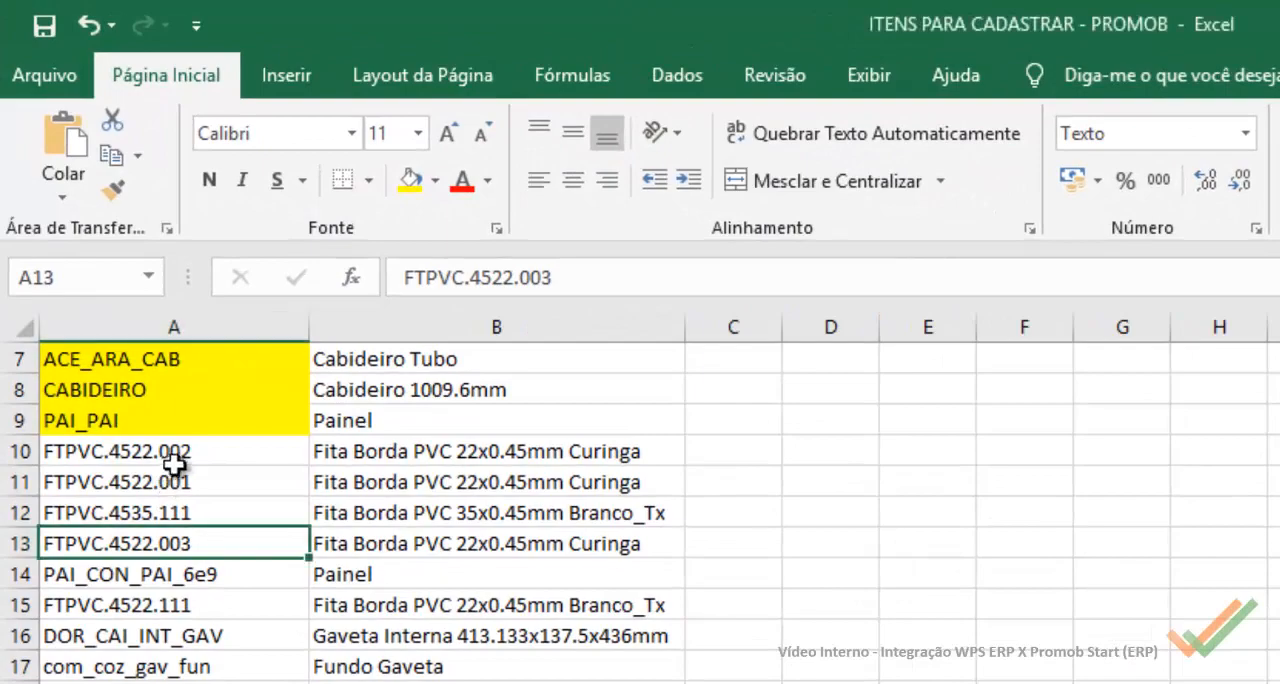
pyautogui.click(141, 350)
pyautogui.click(201, 490)
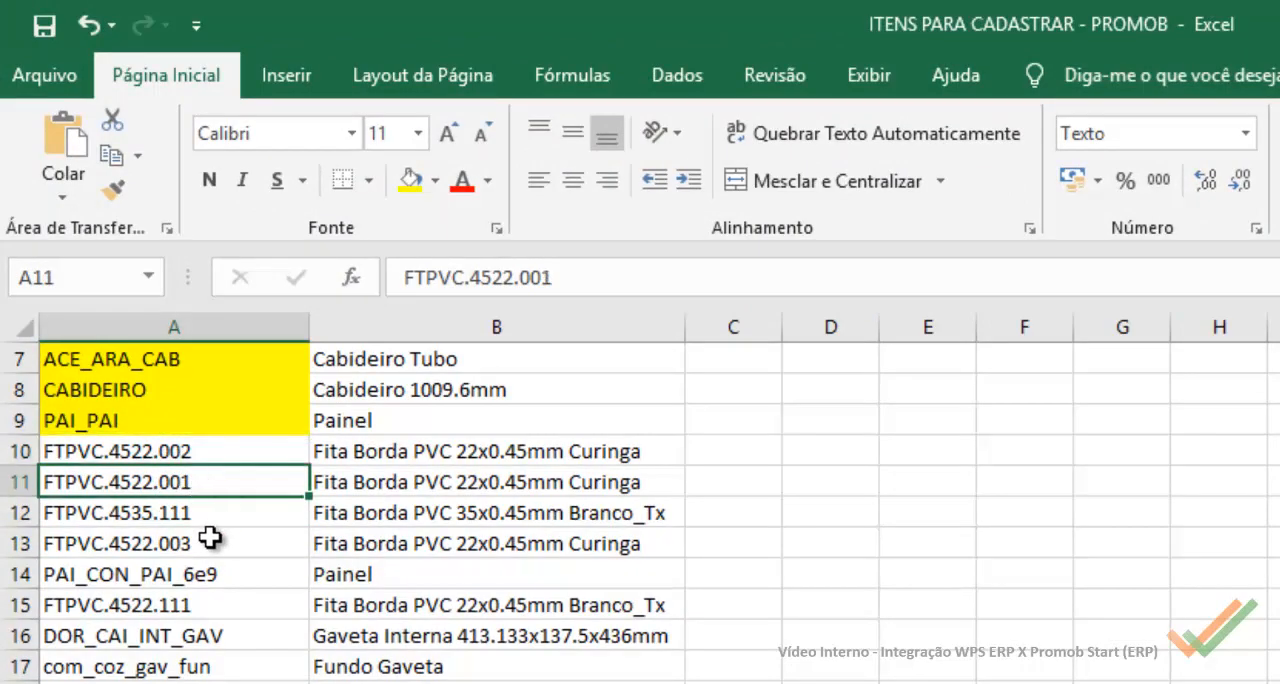
pyautogui.click(214, 544)
pyautogui.click(205, 458)
pyautogui.click(216, 486)
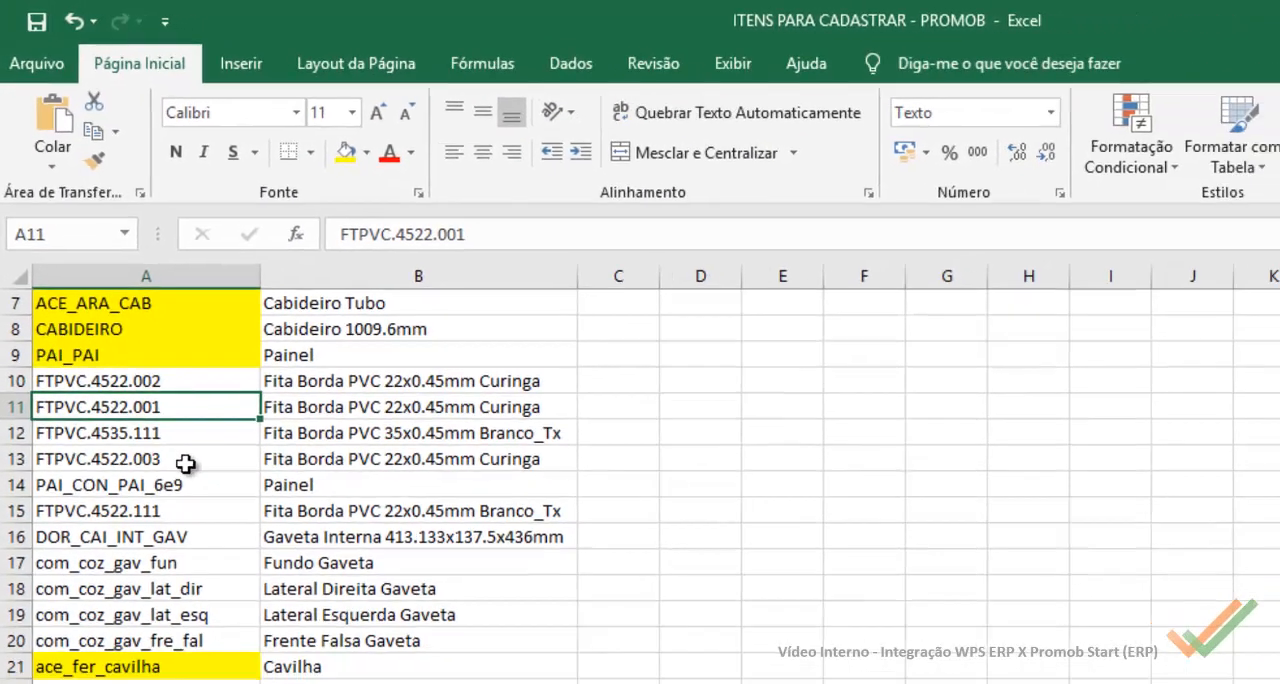
pyautogui.click(215, 543)
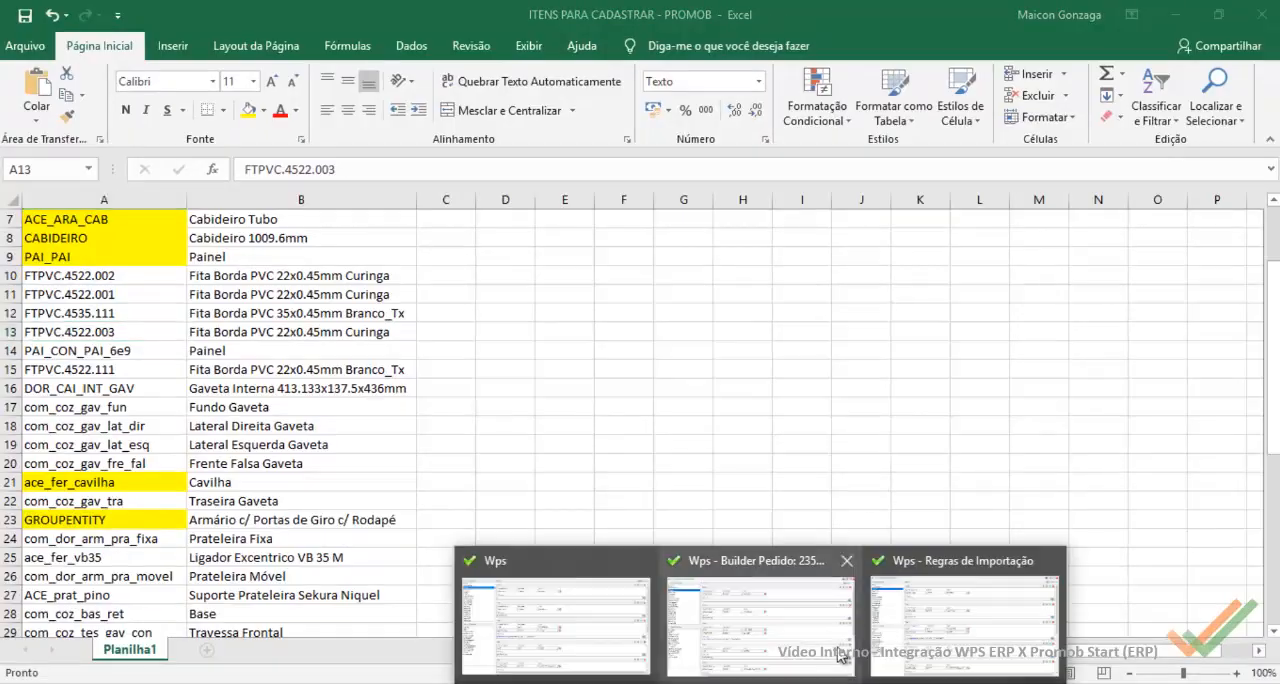
pyautogui.click(1097, 605)
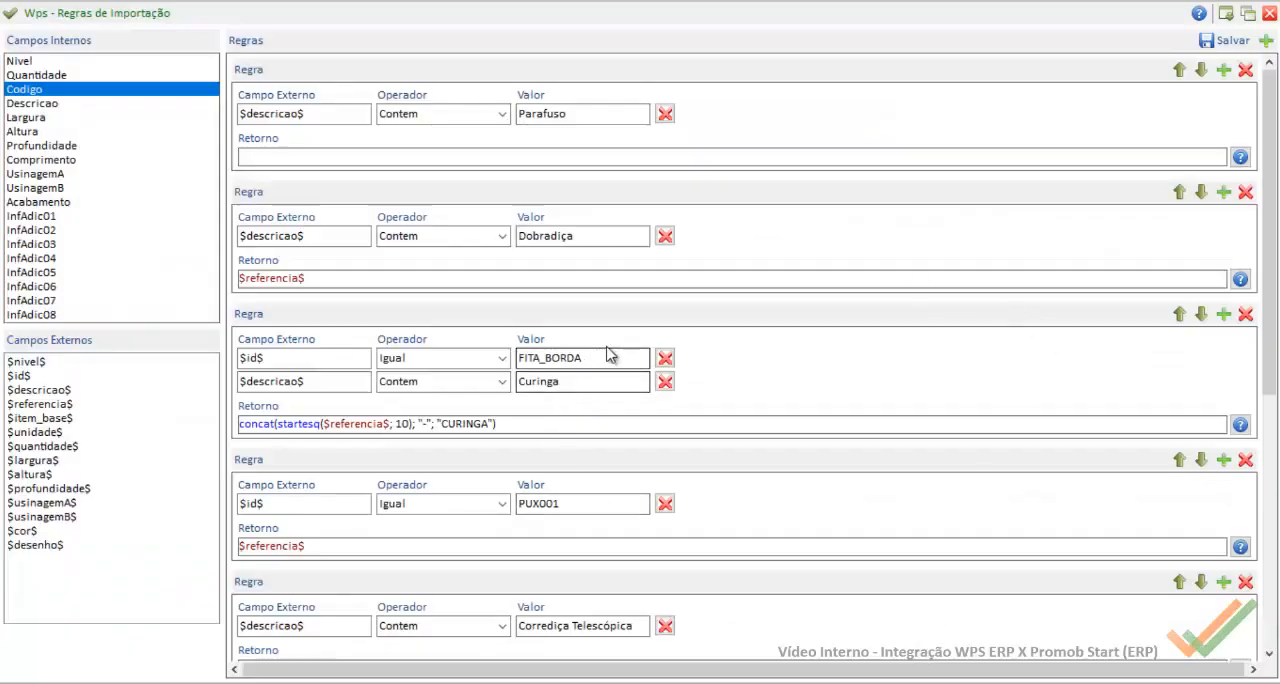
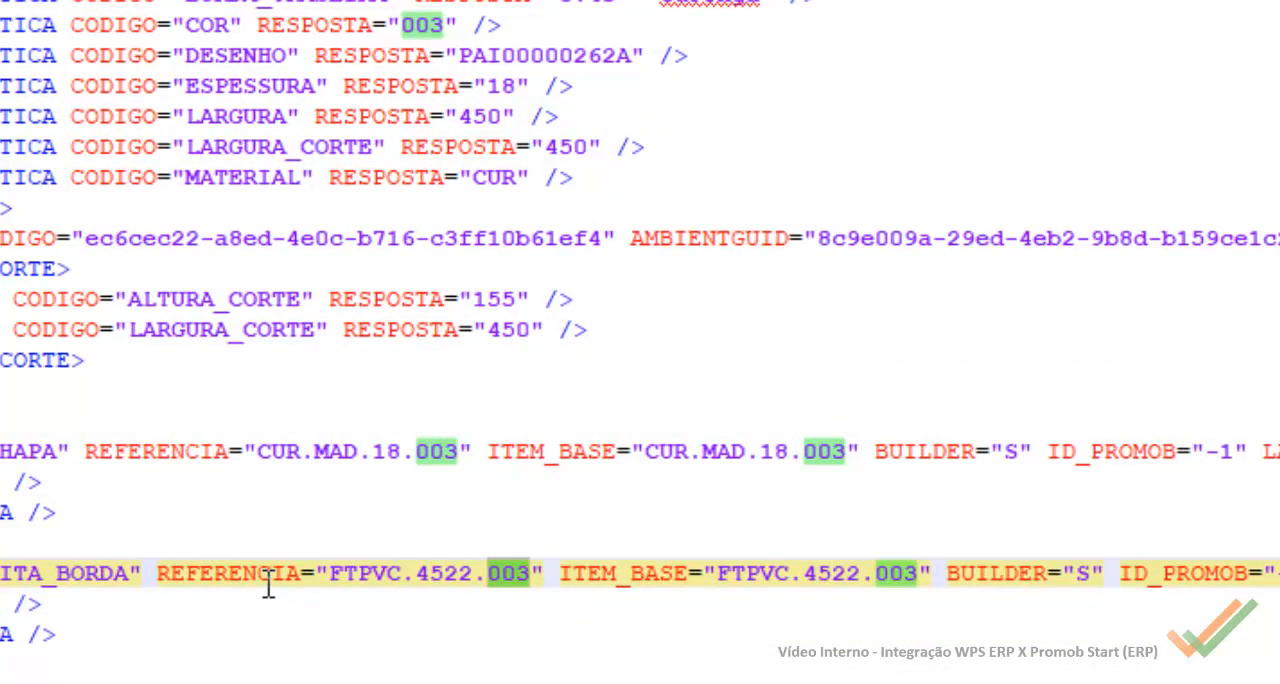
# Step: Compare the FITA_BORDA item's REFERENCIA in the XML with the "-" and "CURINGA" parts of the Curinga rule's return formula
pyautogui.moveTo(343, 575); pyautogui.dragTo(479, 575)
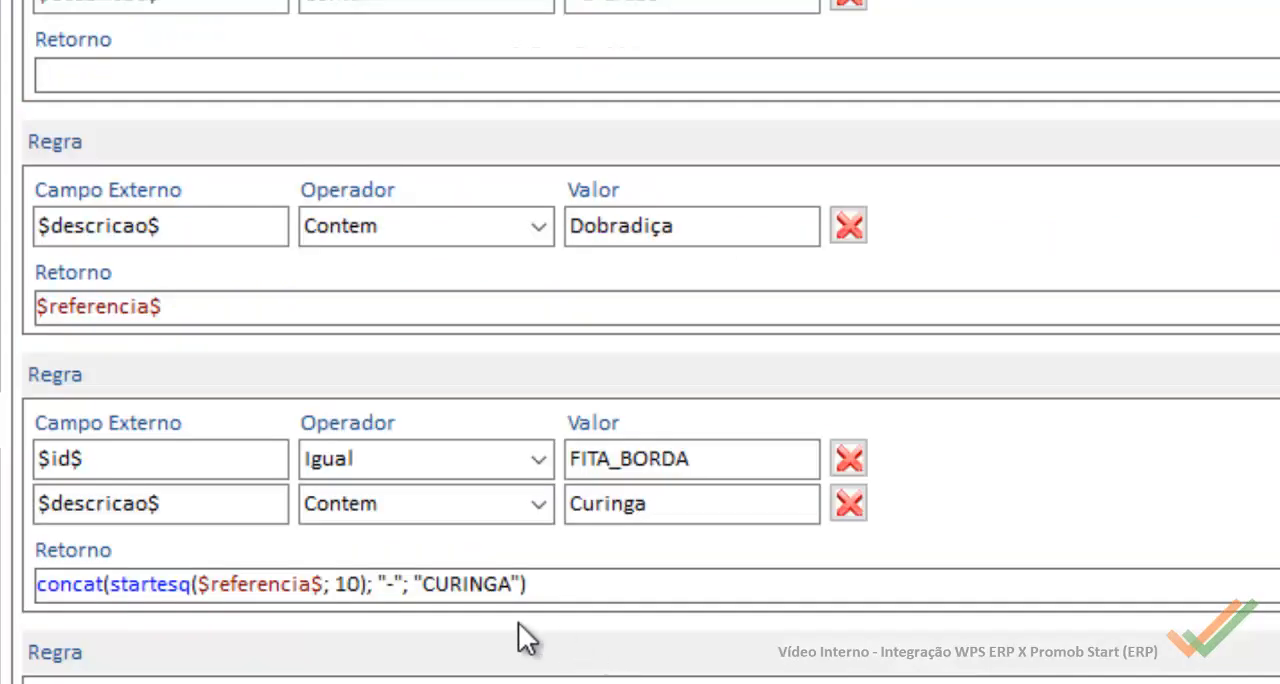
pyautogui.moveTo(389, 584); pyautogui.dragTo(405, 585)
pyautogui.doubleClick(499, 583)
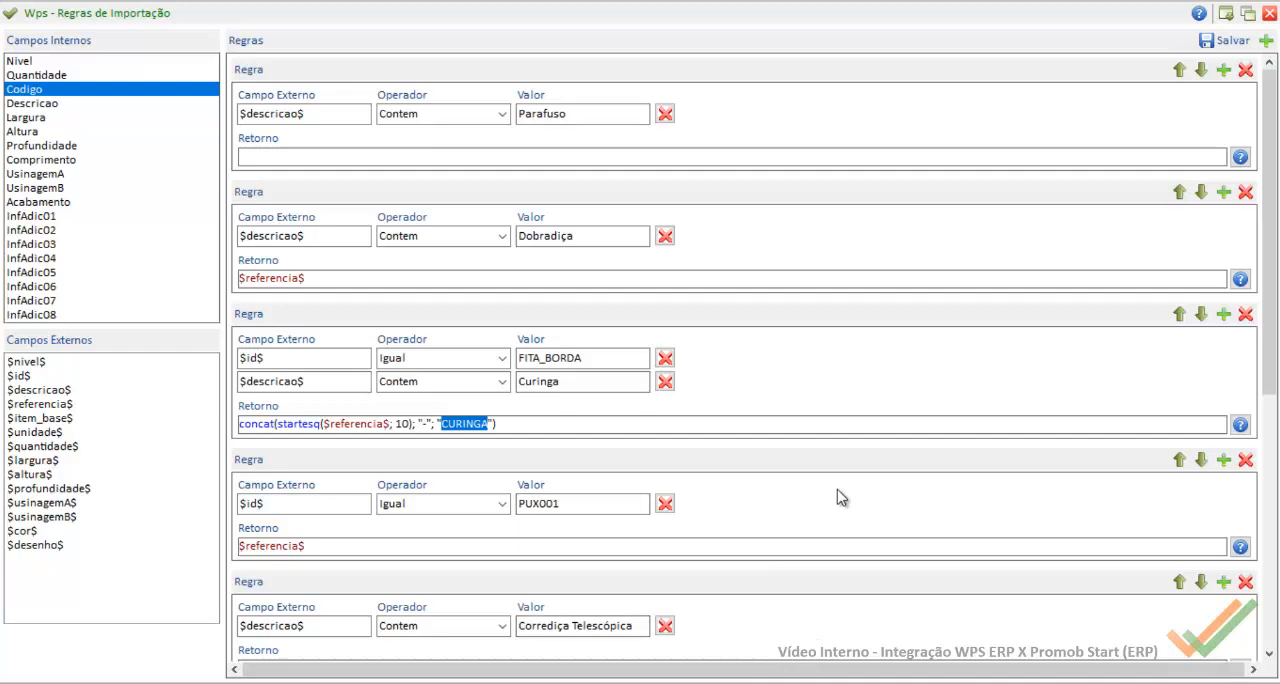
# Step: Add a new rule for the Codigo field and move it above the unconditional $id$ rule
pyautogui.click(1267, 44)
pyautogui.moveTo(1268, 265); pyautogui.dragTo(1276, 565)
pyautogui.scroll(3, 1180, 531)
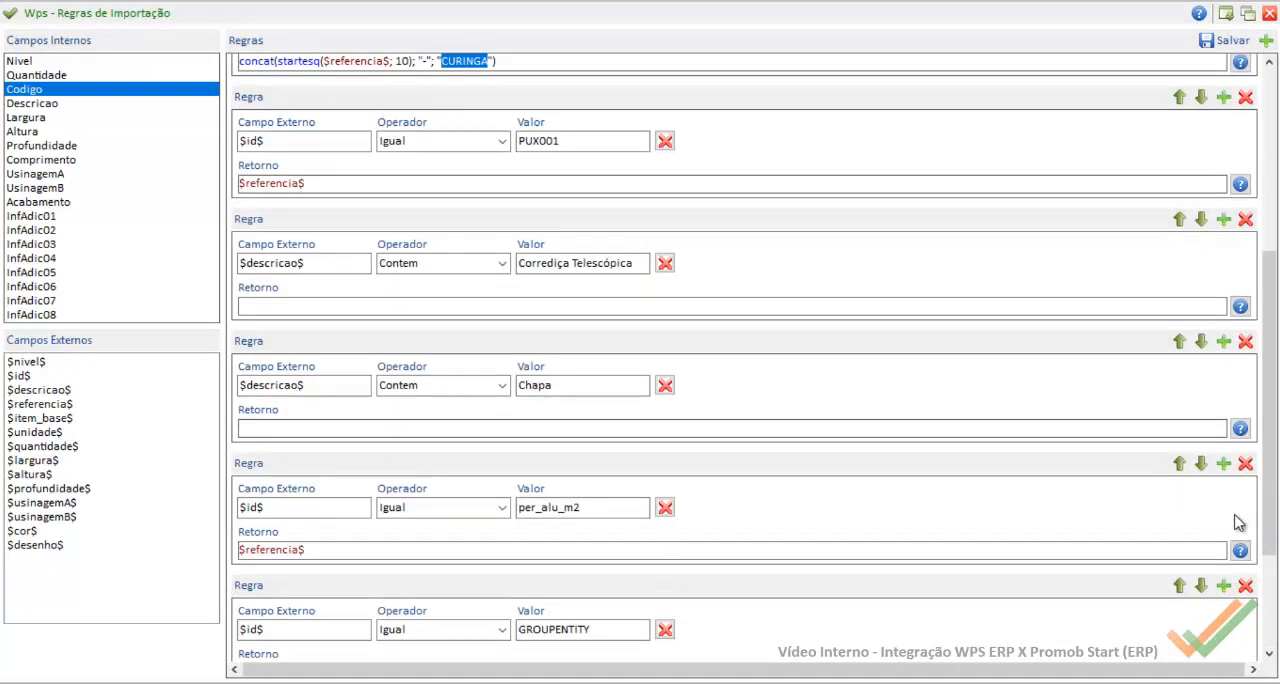
pyautogui.scroll(-4, 1270, 602)
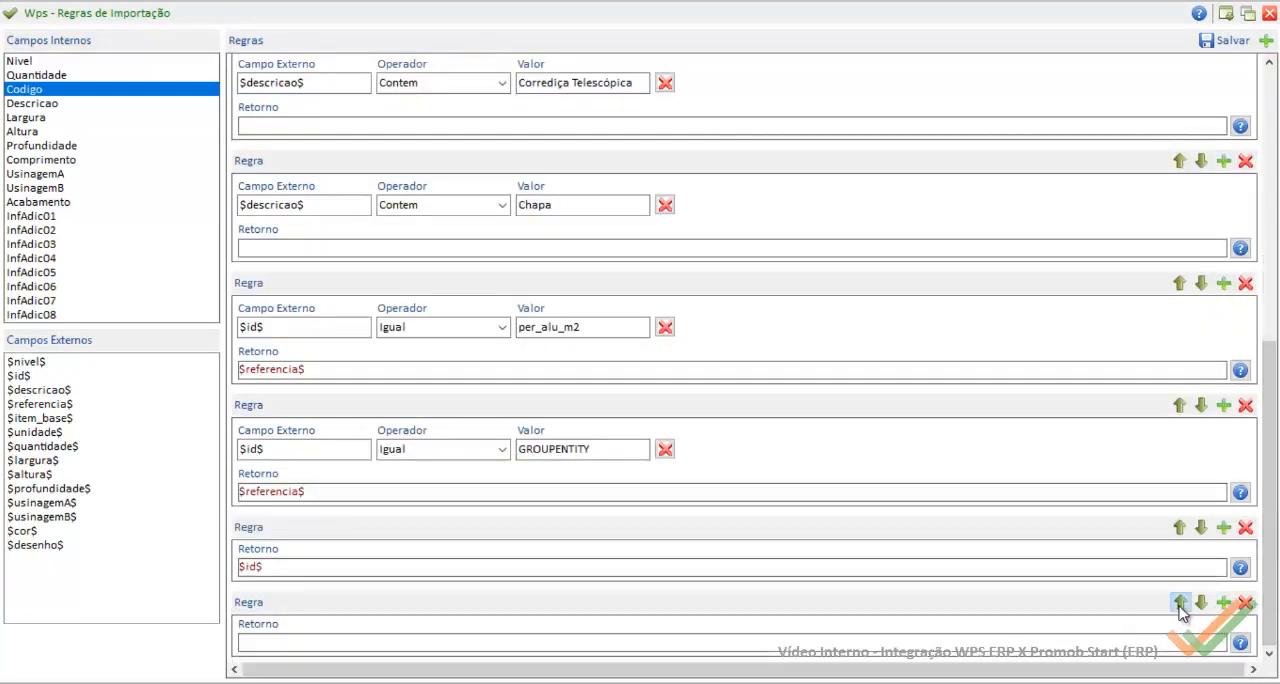
pyautogui.scroll(10, 1178, 606)
pyautogui.scroll(-3, 1176, 590)
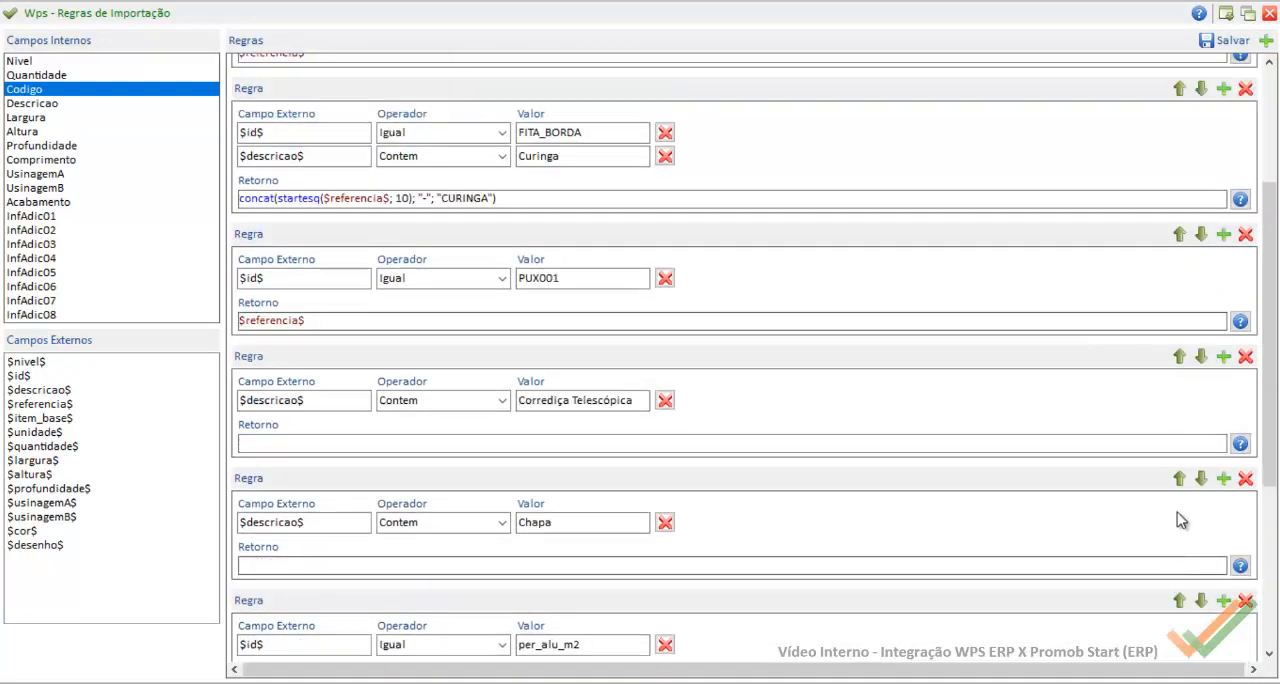
pyautogui.scroll(-3, 1194, 566)
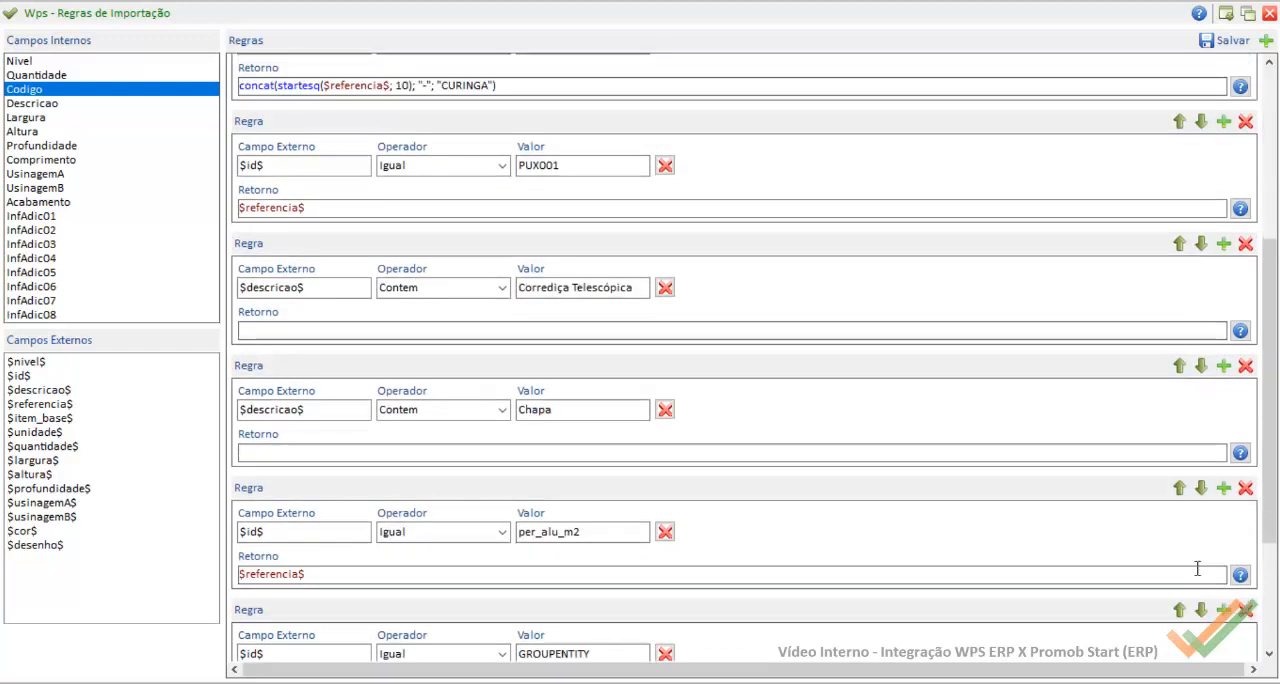
pyautogui.scroll(6, 1194, 566)
pyautogui.scroll(-4, 1271, 652)
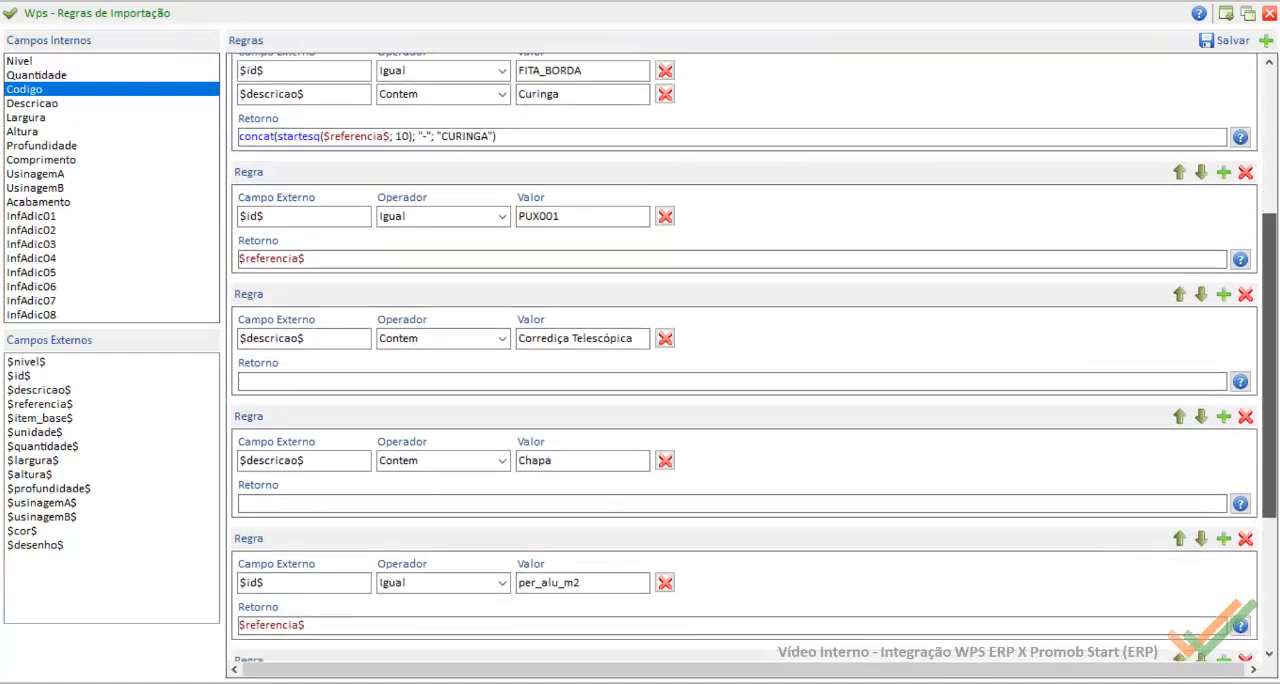
pyautogui.scroll(-4, 1271, 652)
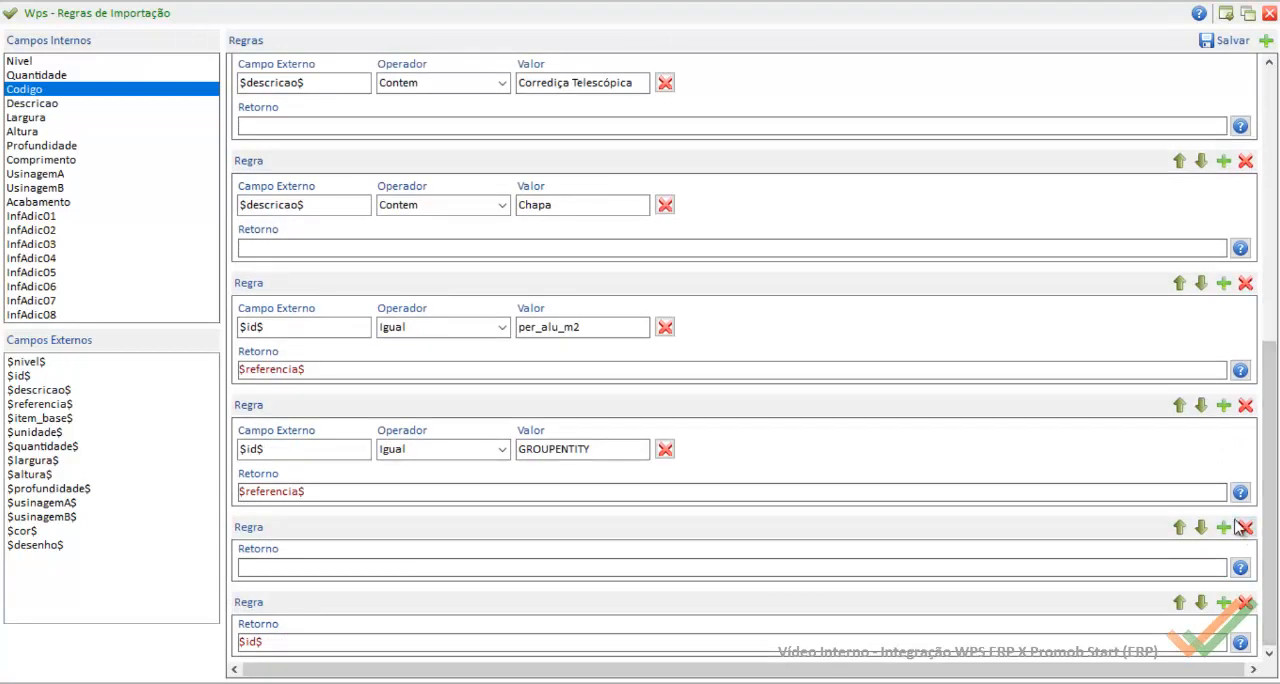
# Step: Move the empty rule up the list until it sits directly below the FITA_BORDA Curinga rule
pyautogui.click(1180, 527)
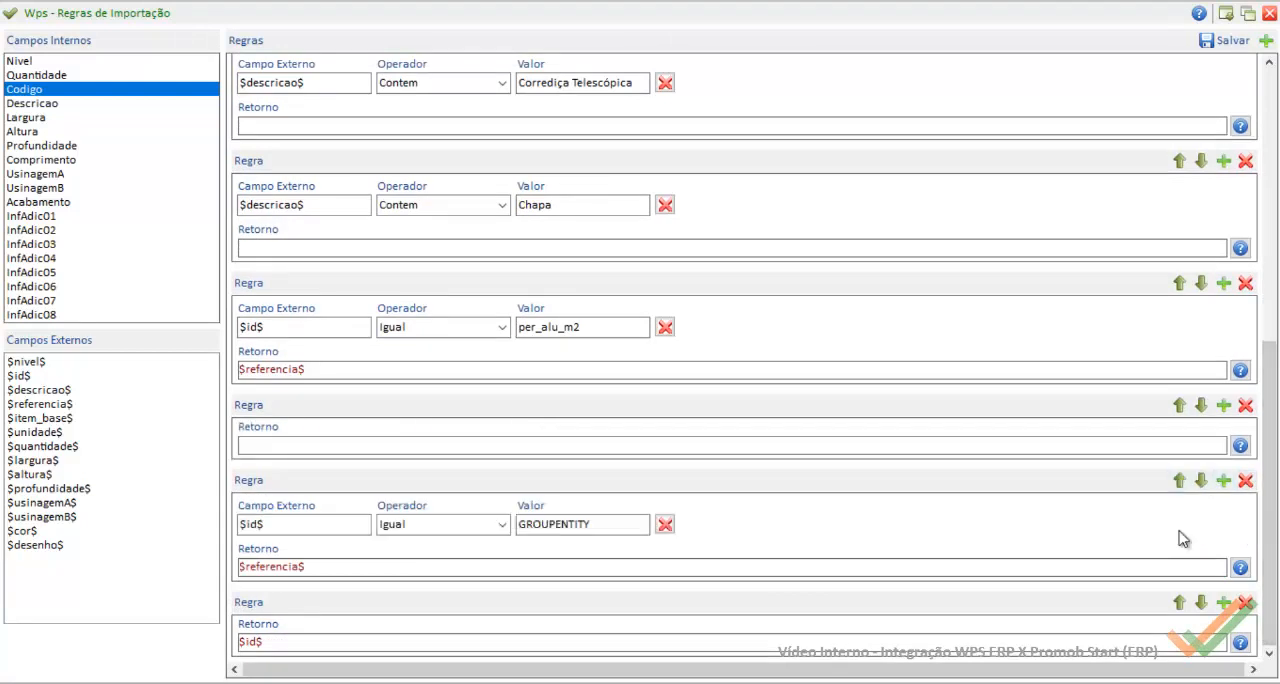
pyautogui.click(1179, 405)
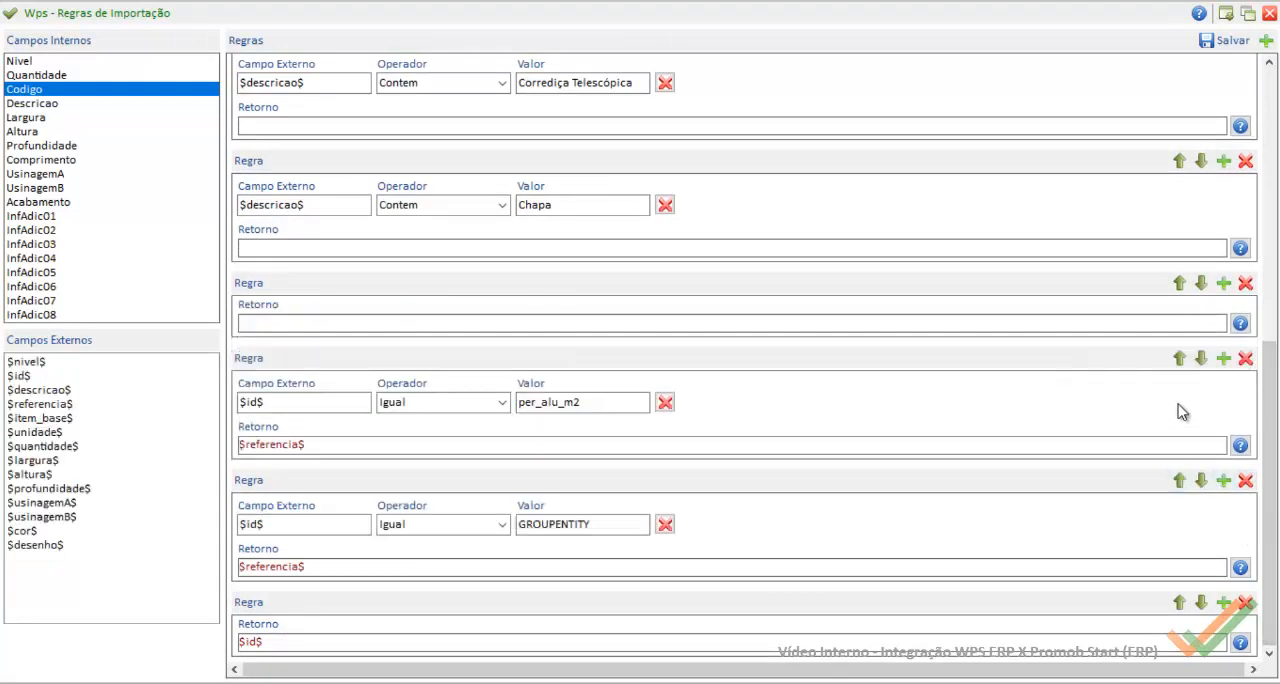
pyautogui.click(1179, 284)
pyautogui.click(1179, 160)
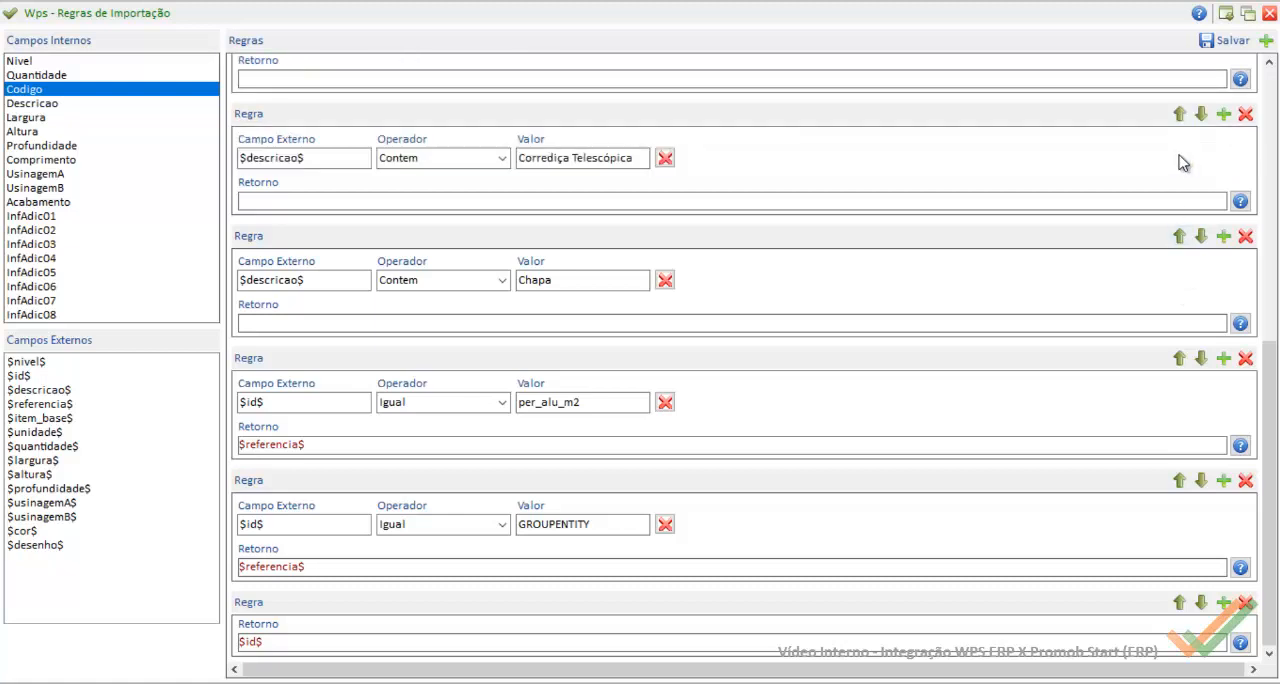
pyautogui.scroll(4, 1195, 180)
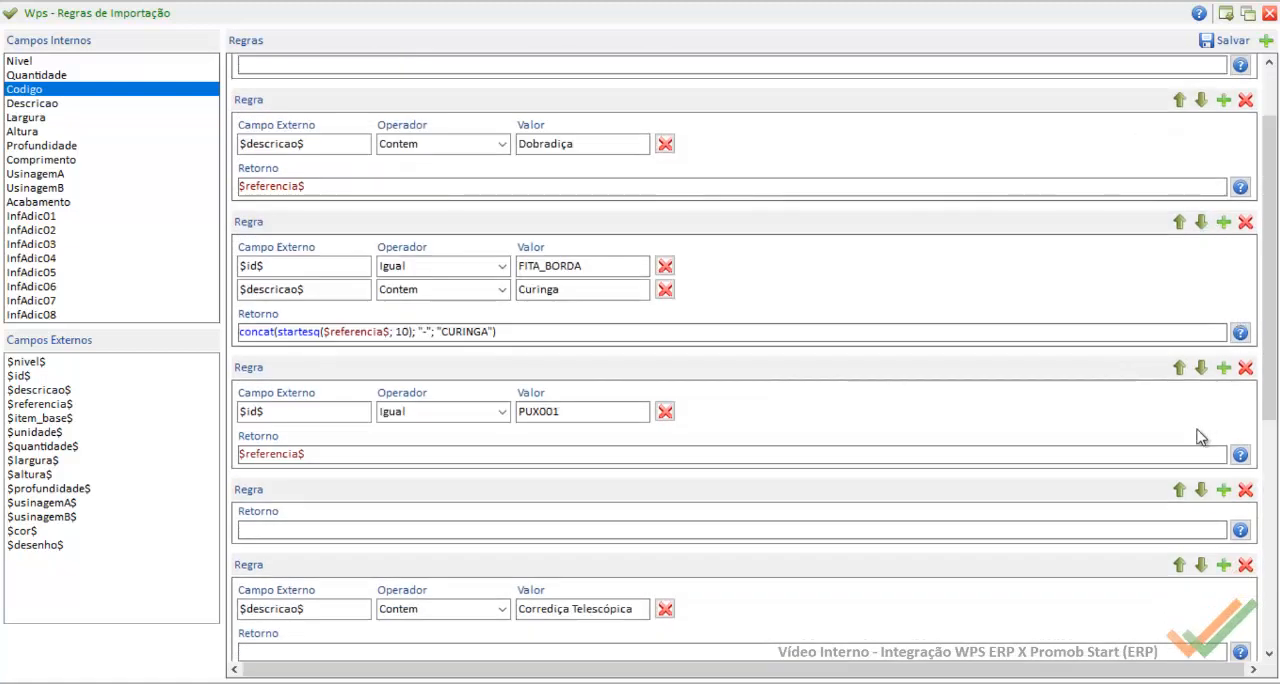
pyautogui.click(1180, 490)
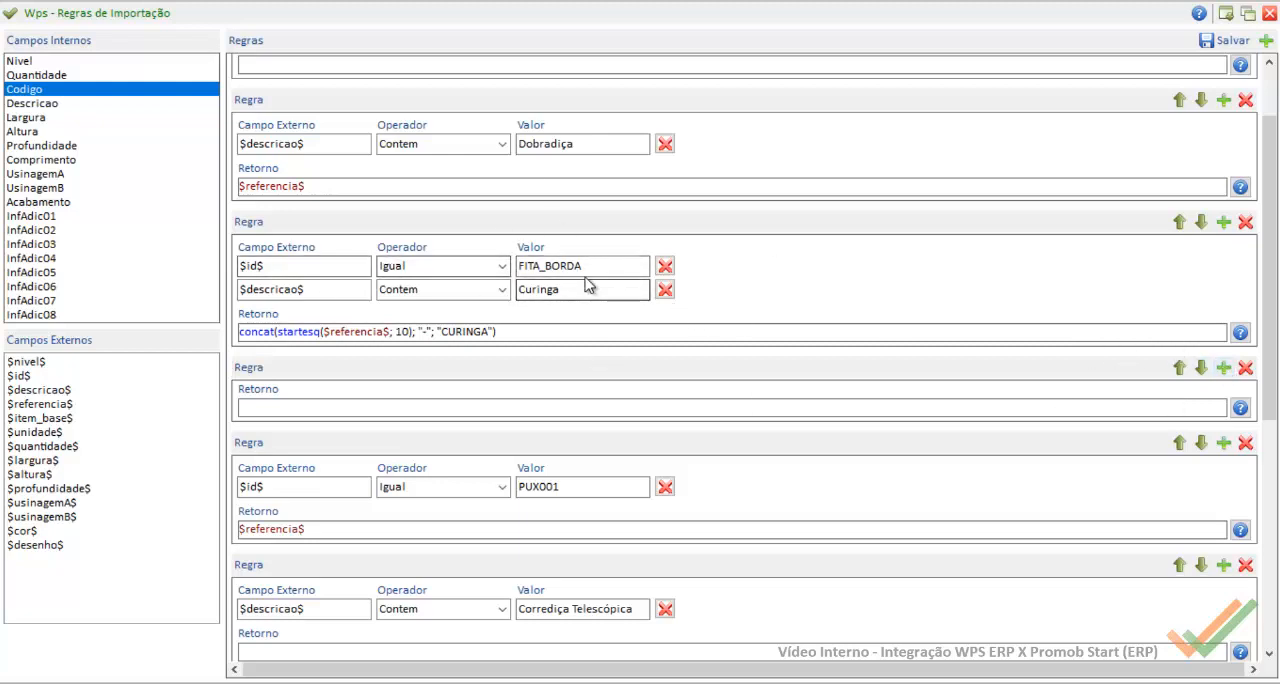
# Step: Add a condition to the empty rule requiring $id$ Igual FITA_BORDA, copying the field and value from the Curinga rule
pyautogui.click(1222, 368)
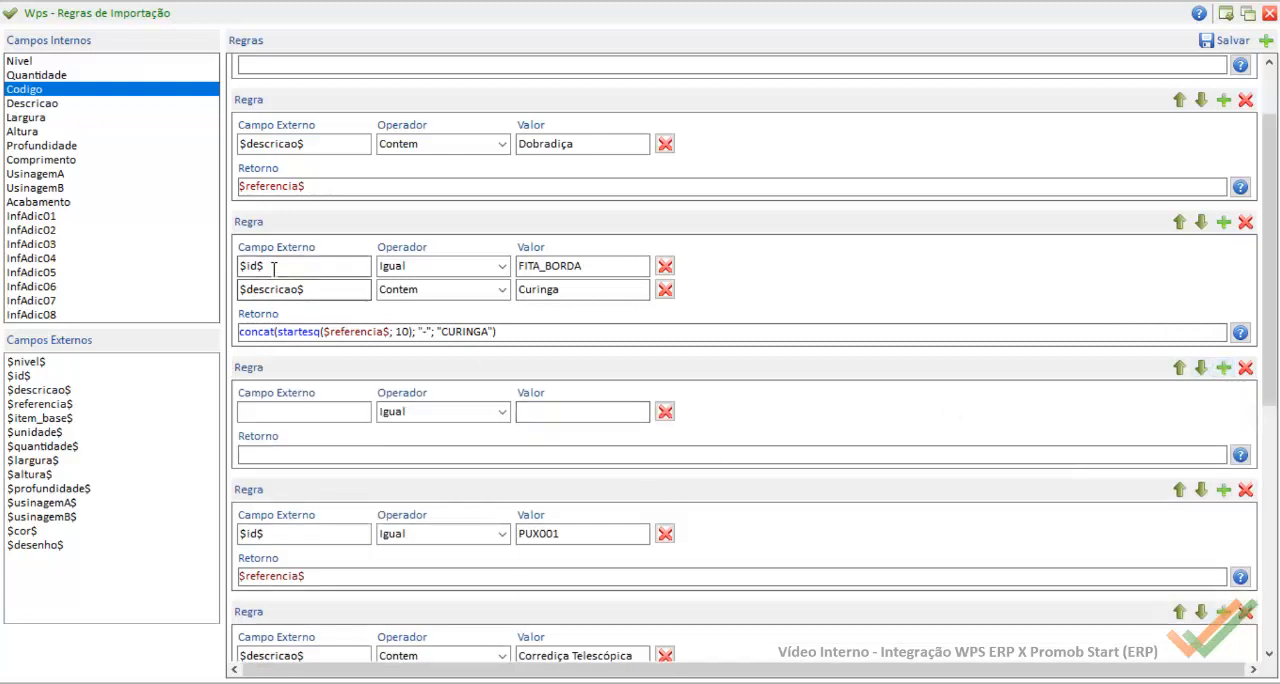
pyautogui.moveTo(274, 266); pyautogui.dragTo(136, 261)
pyautogui.hotkey('ctrl', 'c')
pyautogui.click(343, 411)
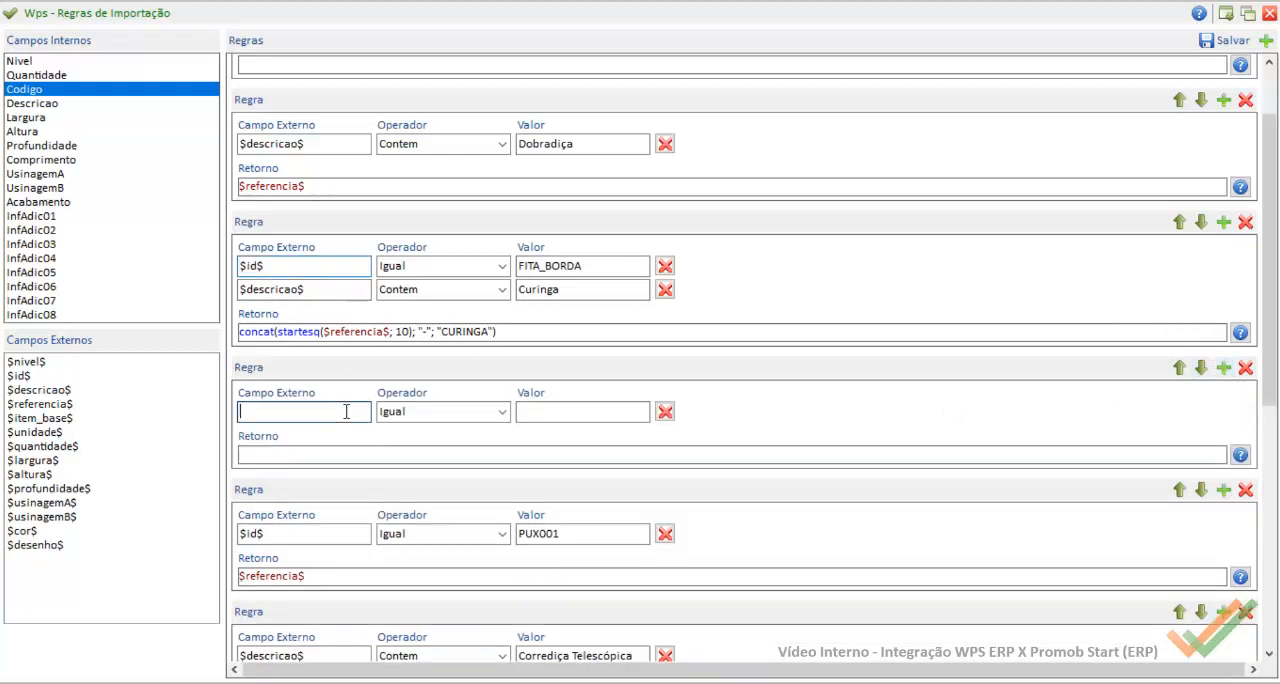
pyautogui.hotkey('ctrl', 'v')
pyautogui.click(449, 267)
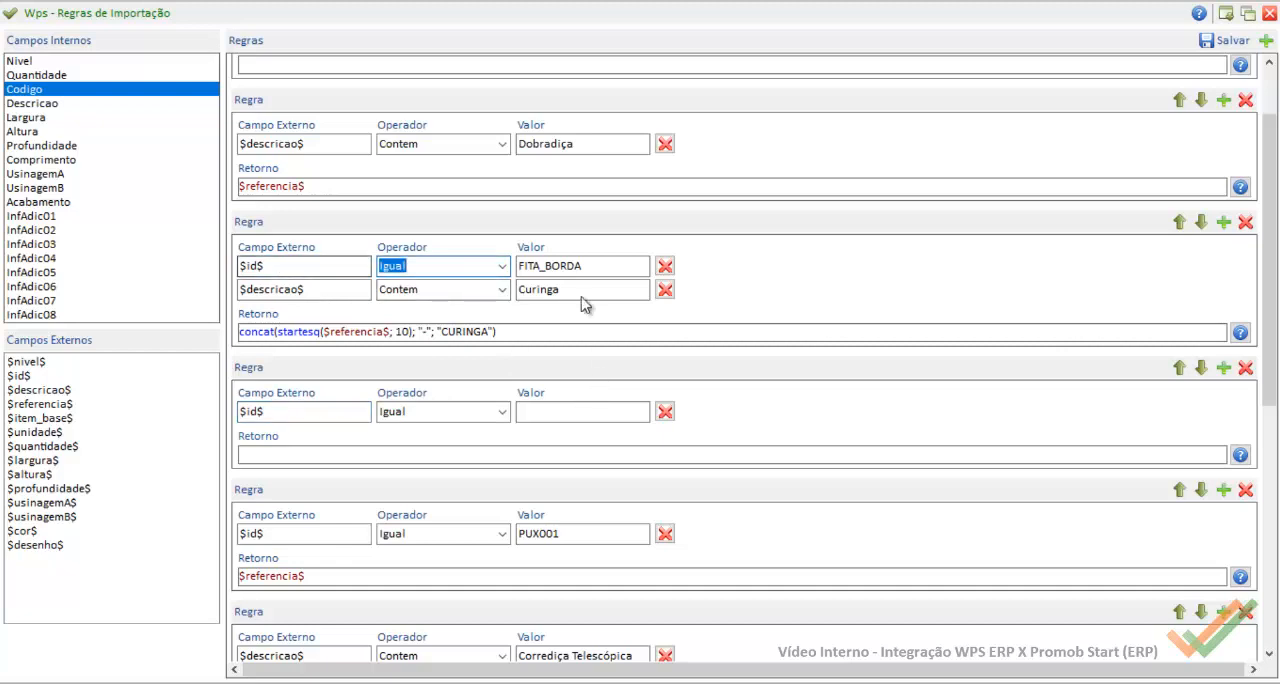
pyautogui.press('Tab')
pyautogui.hotkey('ctrl', 'c')
pyautogui.click(537, 413)
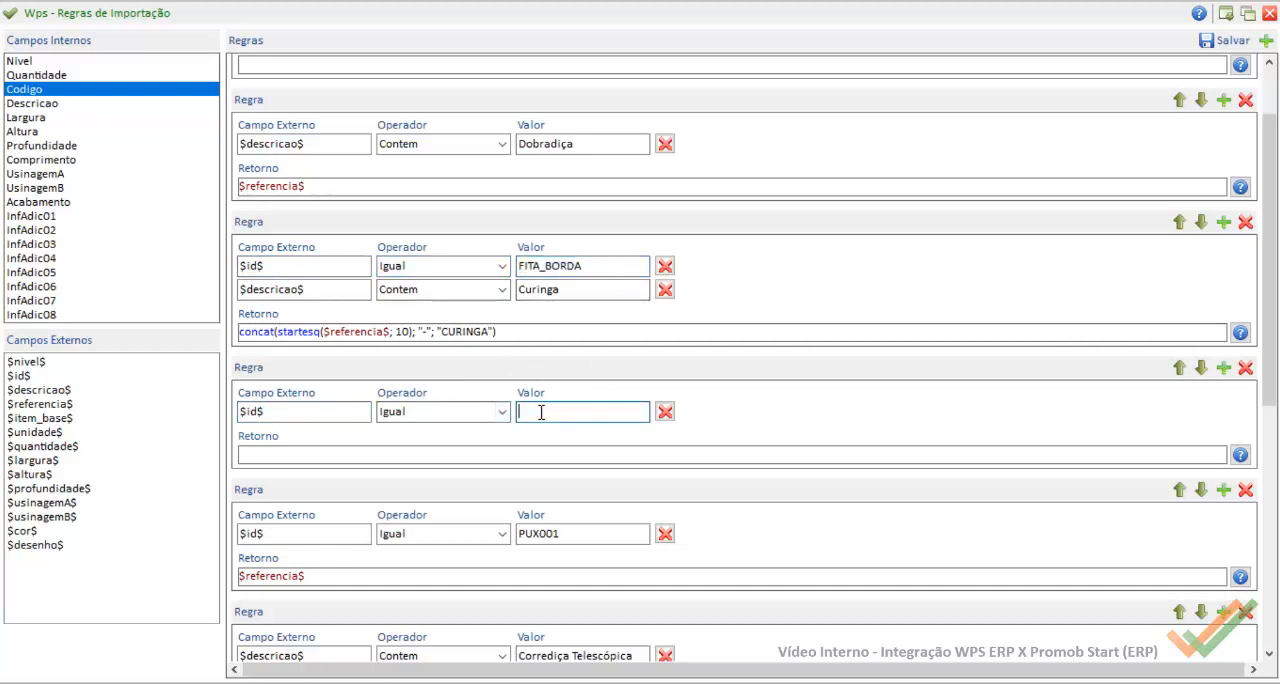
pyautogui.hotkey('ctrl', 'v')
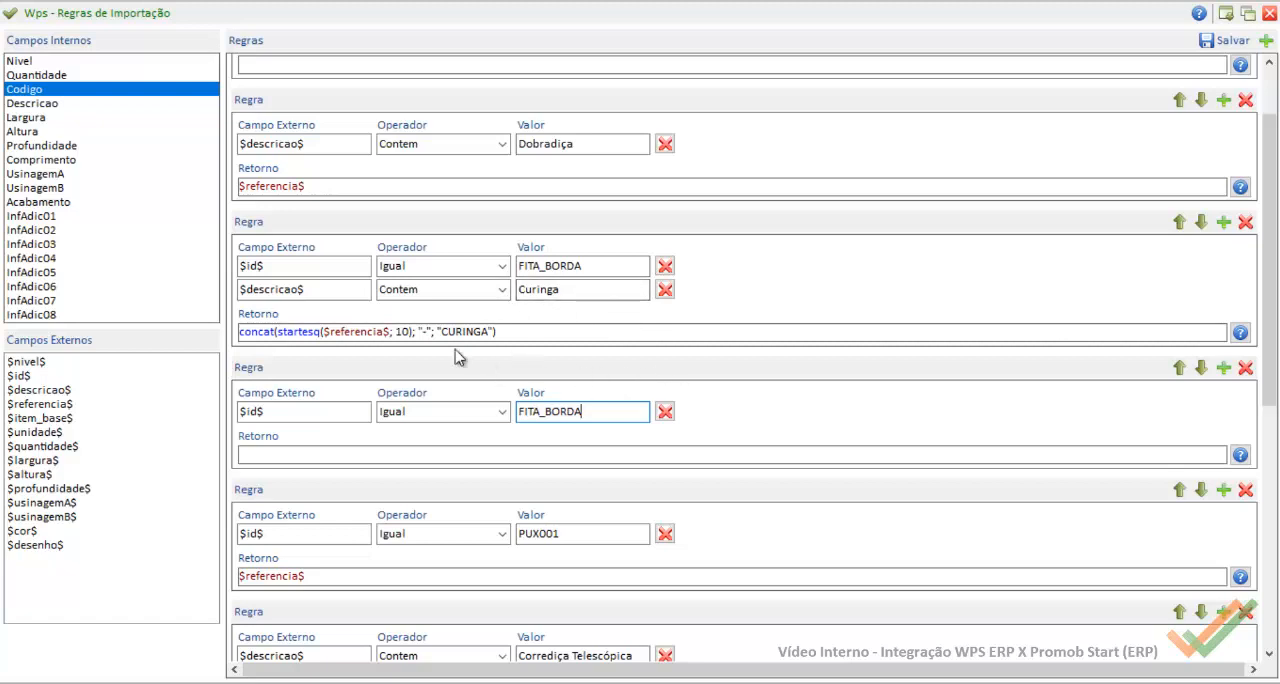
# Step: Set the new FITA_BORDA rule's return to $referencia$, then save and close the import rules
pyautogui.click(323, 450)
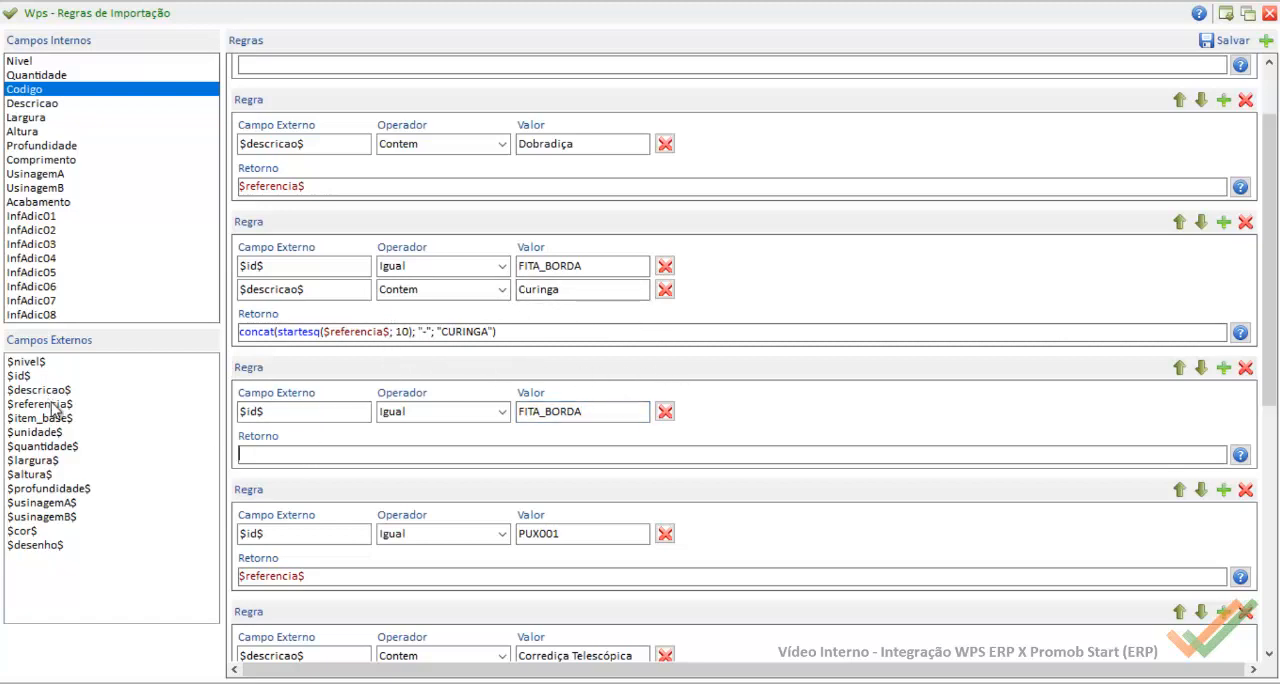
pyautogui.moveTo(52, 408); pyautogui.dragTo(316, 456)
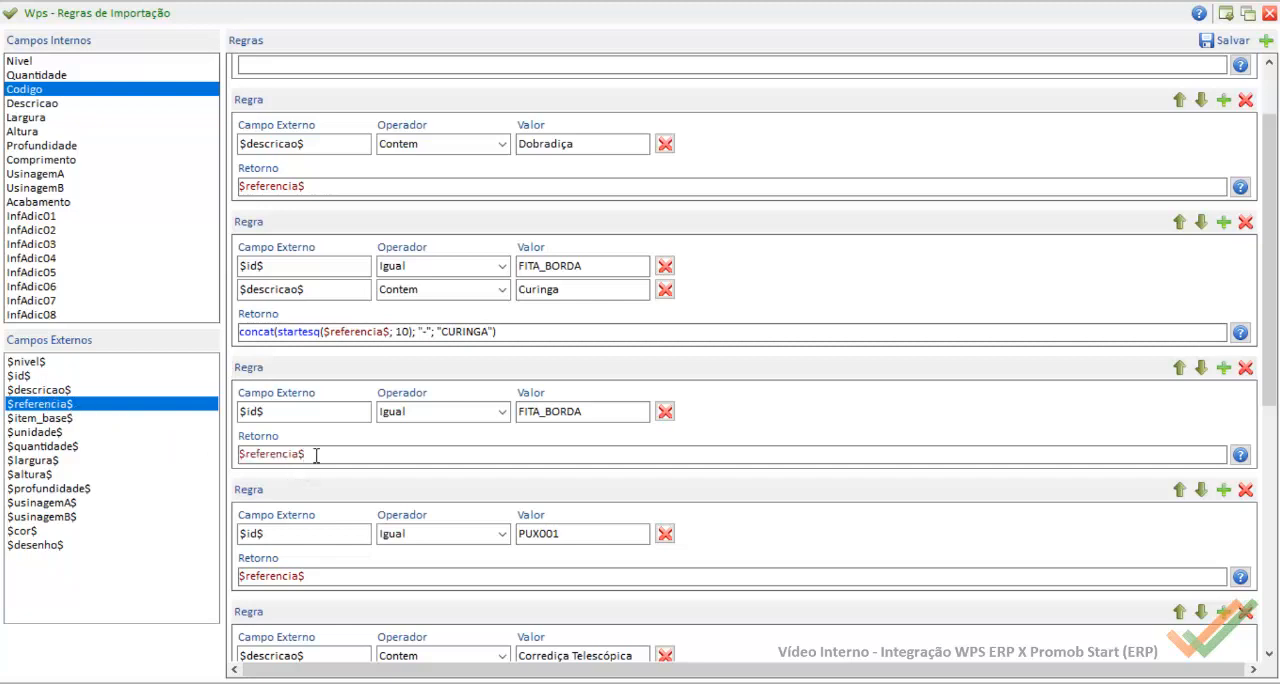
pyautogui.click(1268, 14)
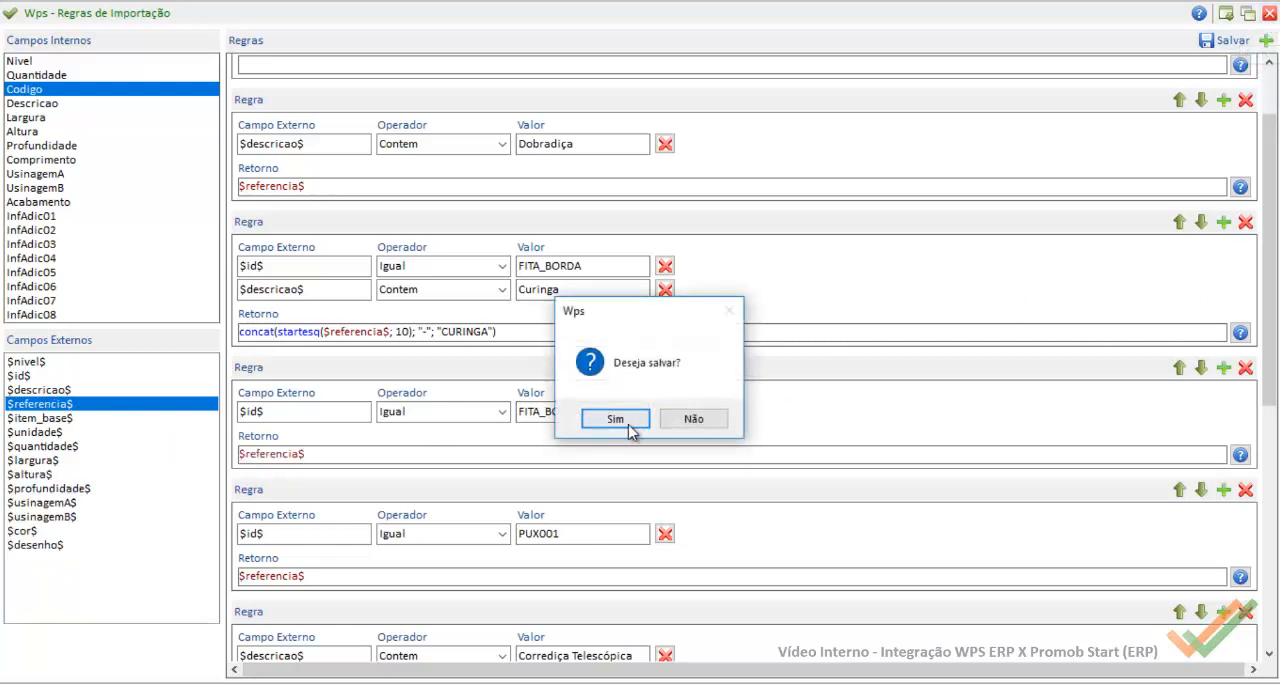
pyautogui.click(675, 426)
pyautogui.click(714, 419)
# Step: Import the PromobStart-Casa Rupe XML file into the order and check the Curinga edge band's code among the imported products
pyautogui.click(1160, 40)
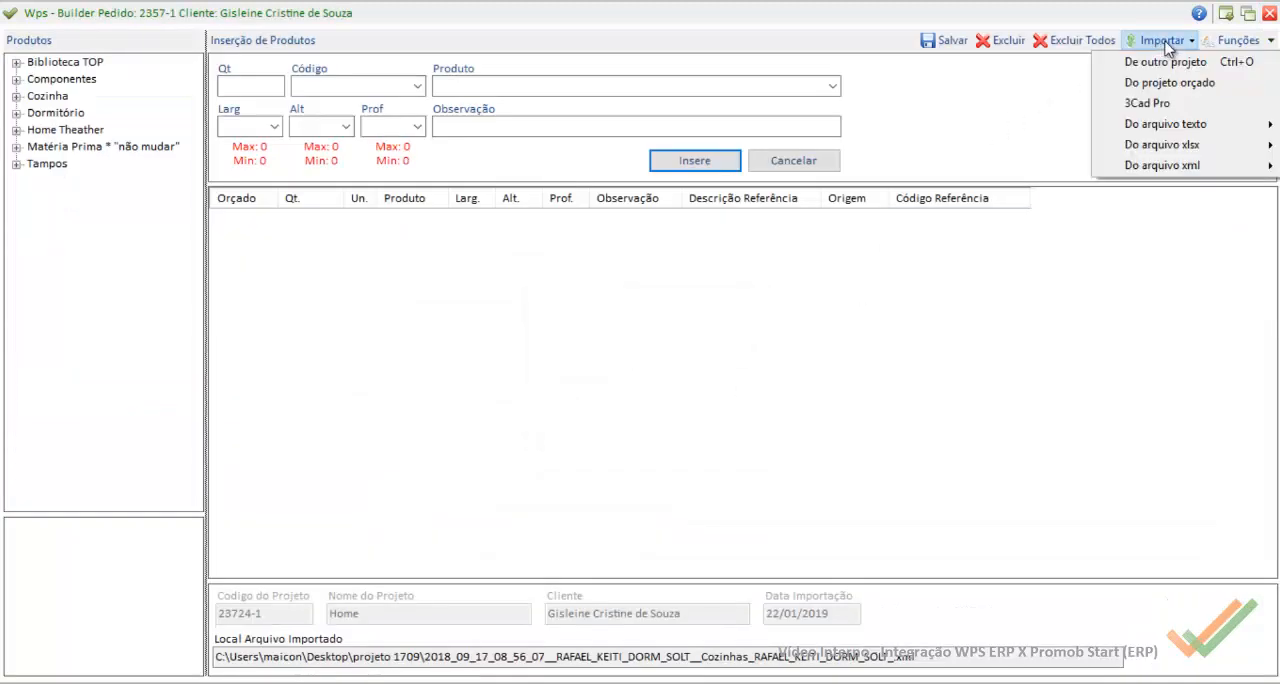
pyautogui.moveTo(1122, 150)
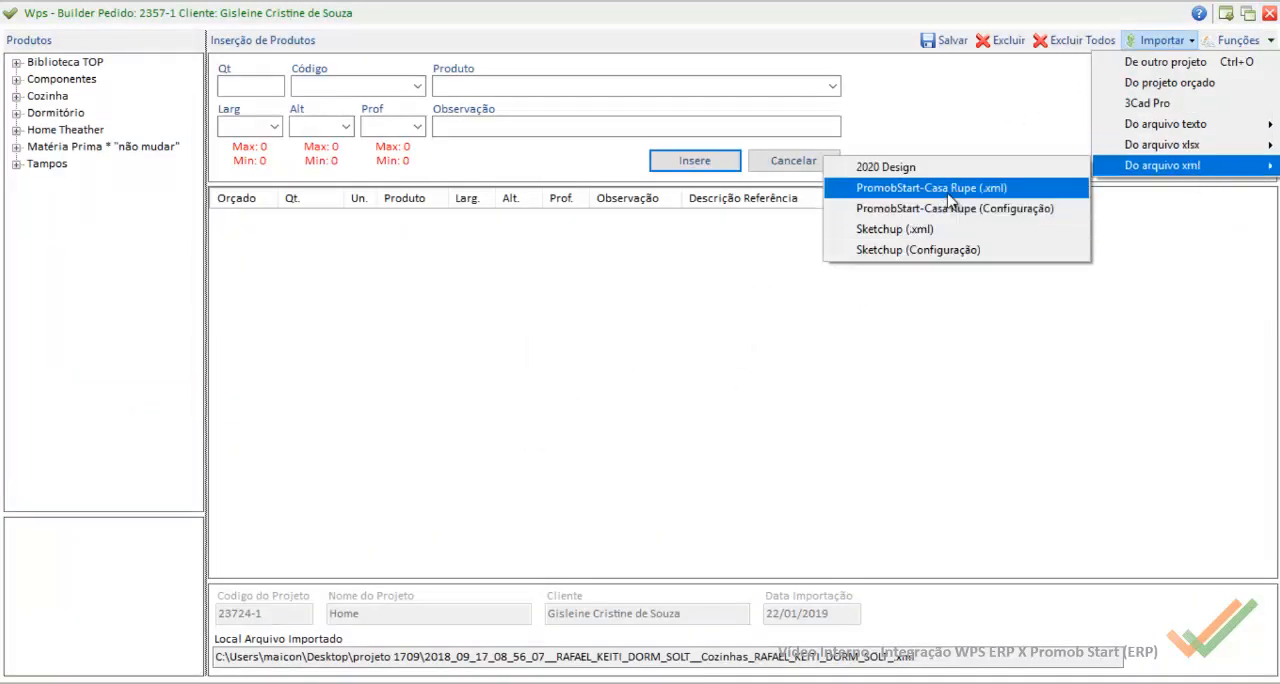
pyautogui.click(948, 188)
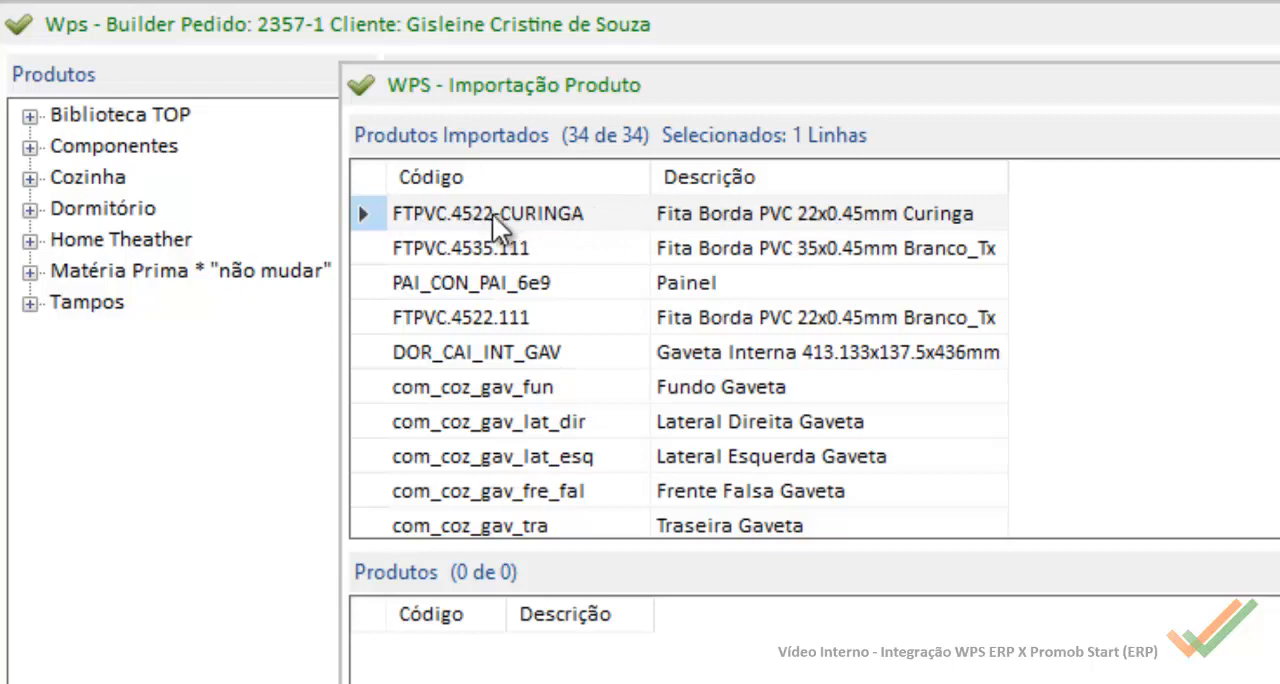
# Step: Switch to the Excel item list and compare the Curinga edge-band codes with the Branco_Tx code FTPVC.4535.111
pyautogui.hotkey('alt', 'Tab')
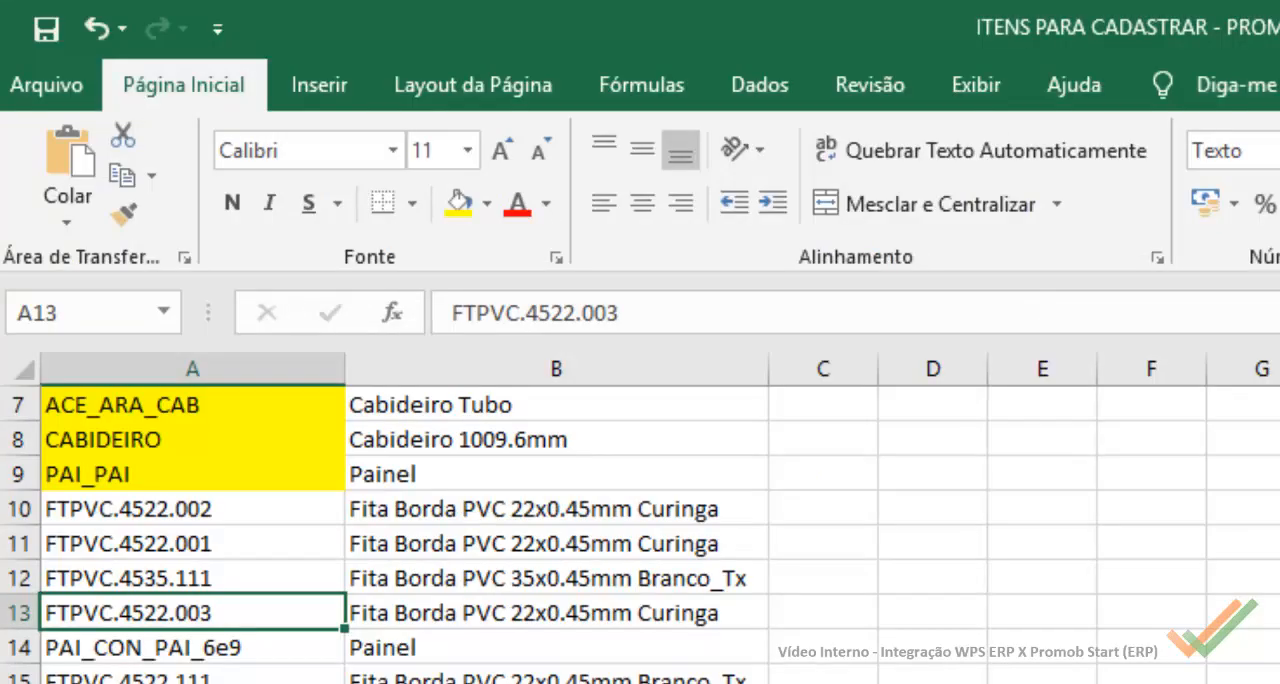
pyautogui.click(288, 519)
pyautogui.click(292, 545)
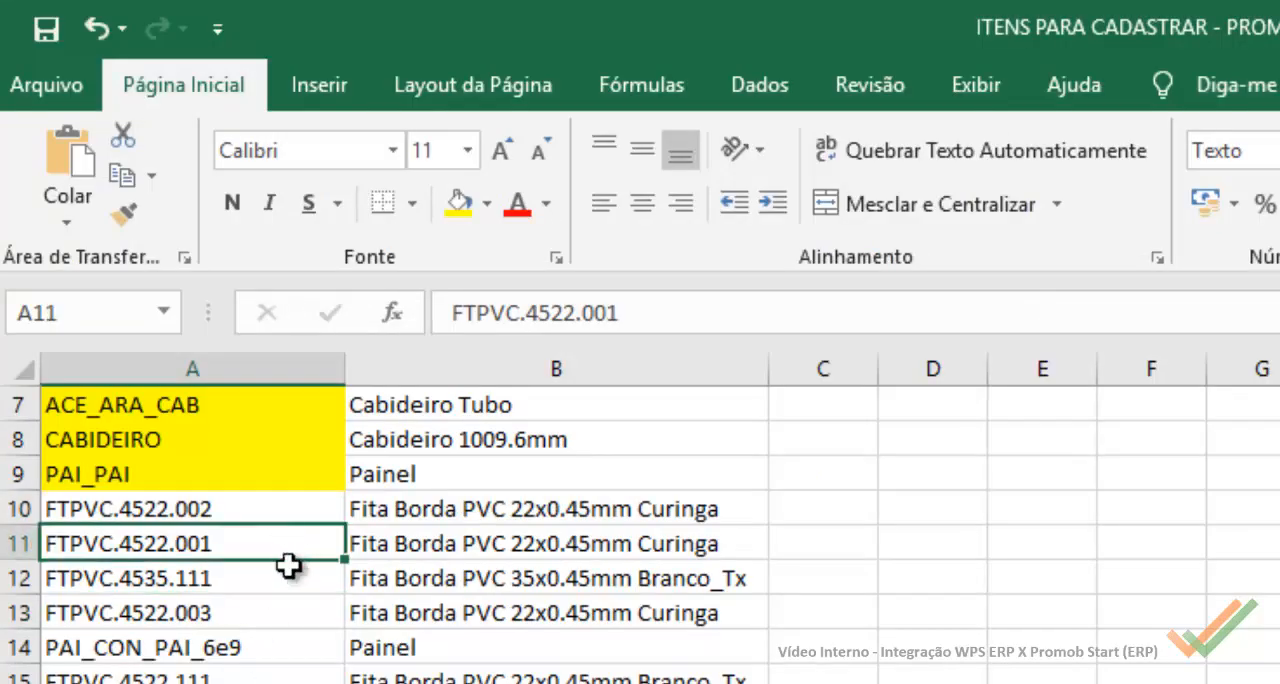
pyautogui.click(380, 585)
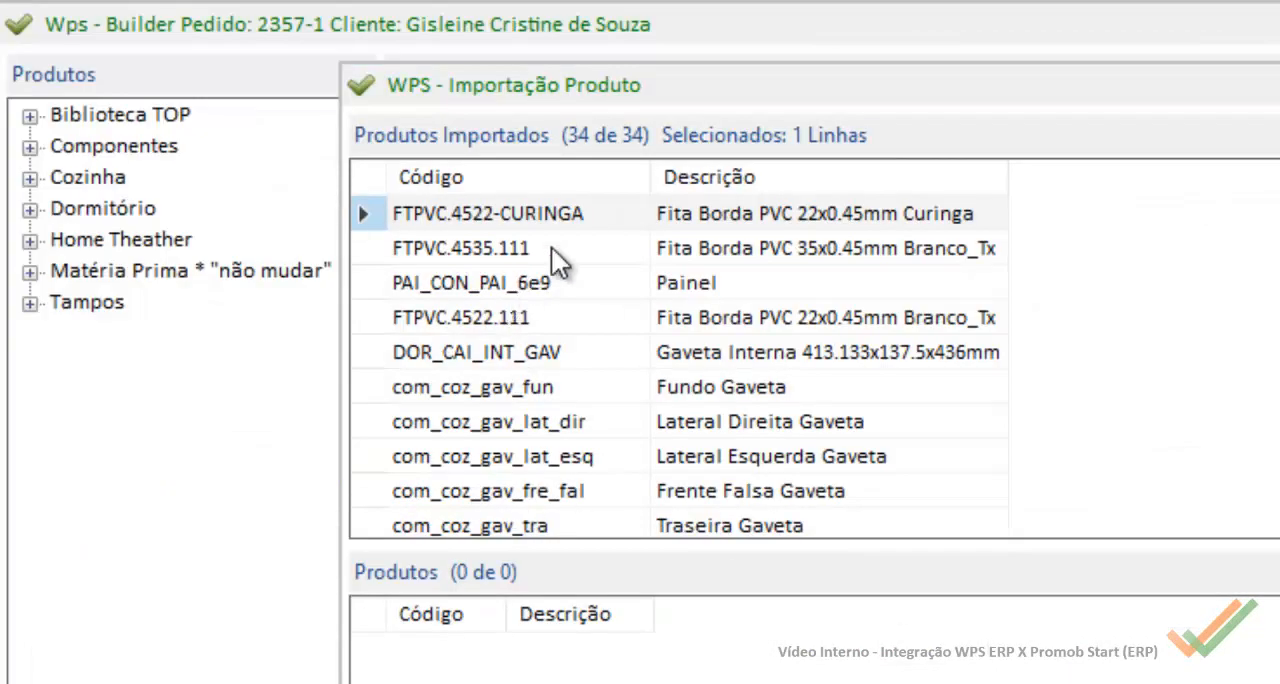
# Step: Back in Wps, compare imported edge bands FTPVC.4535.111 and FTPVC.4522.111, look through the remaining products, and cancel the import
pyautogui.click(551, 246)
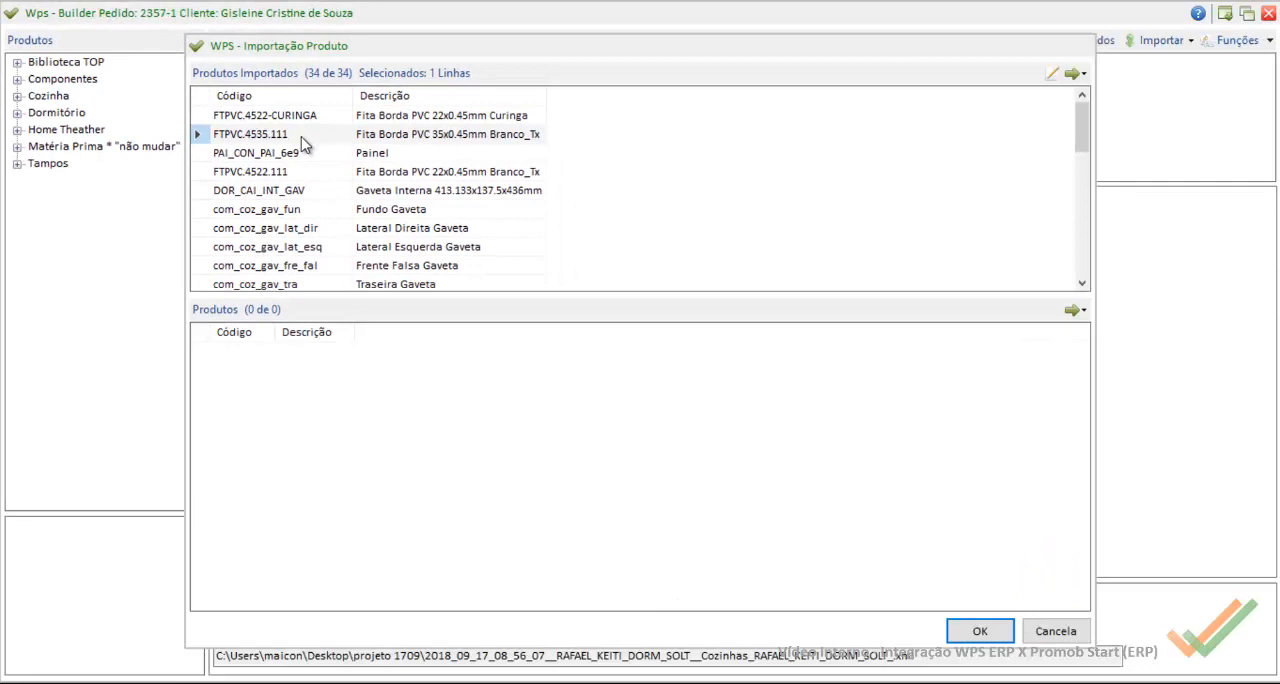
pyautogui.click(332, 174)
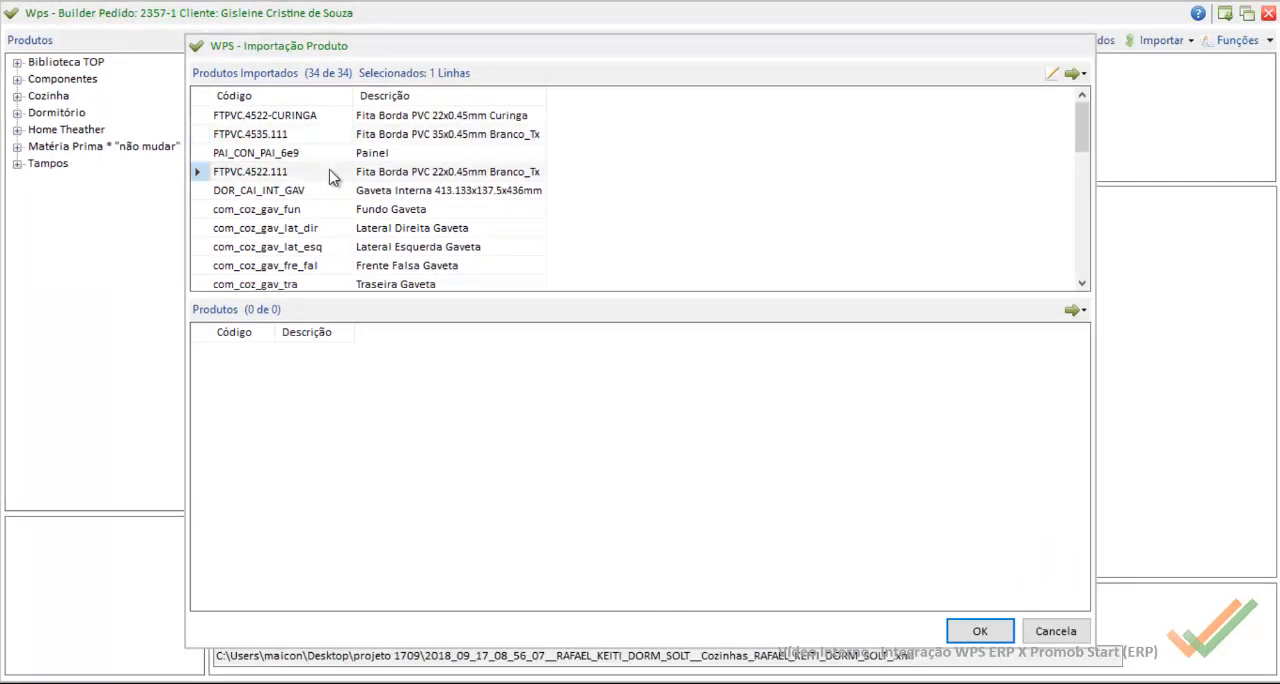
pyautogui.click(328, 137)
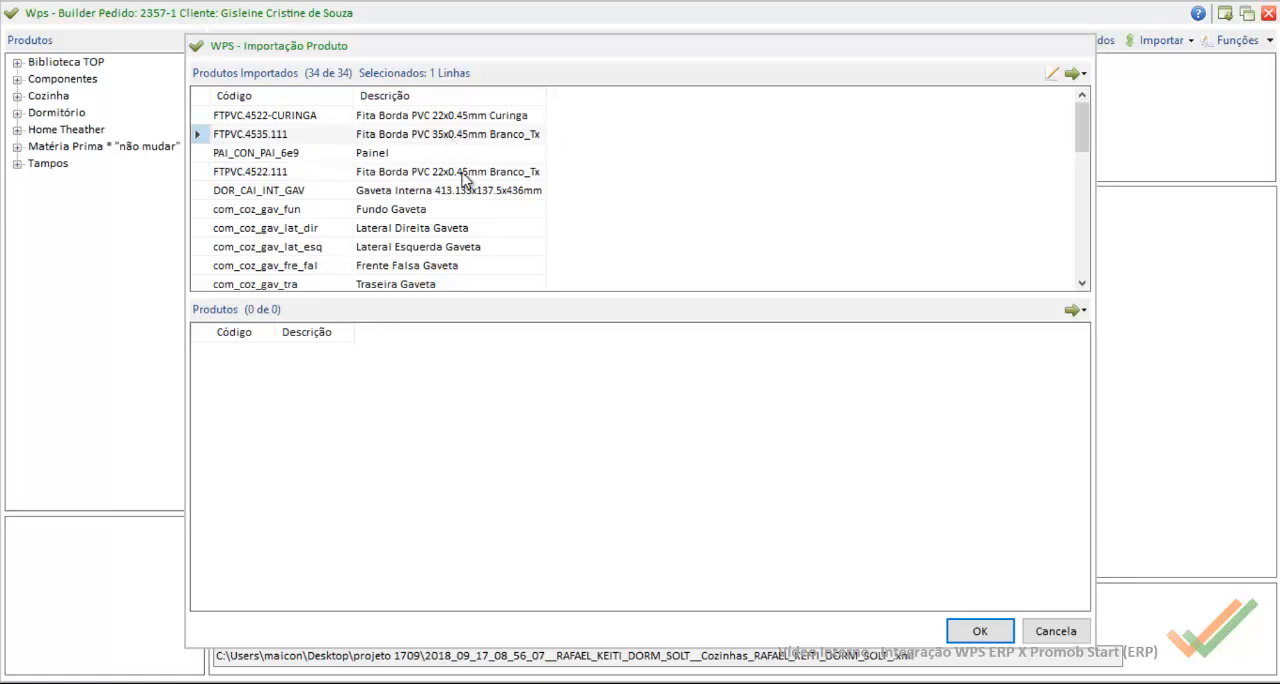
pyautogui.click(293, 178)
pyautogui.click(281, 138)
pyautogui.click(303, 173)
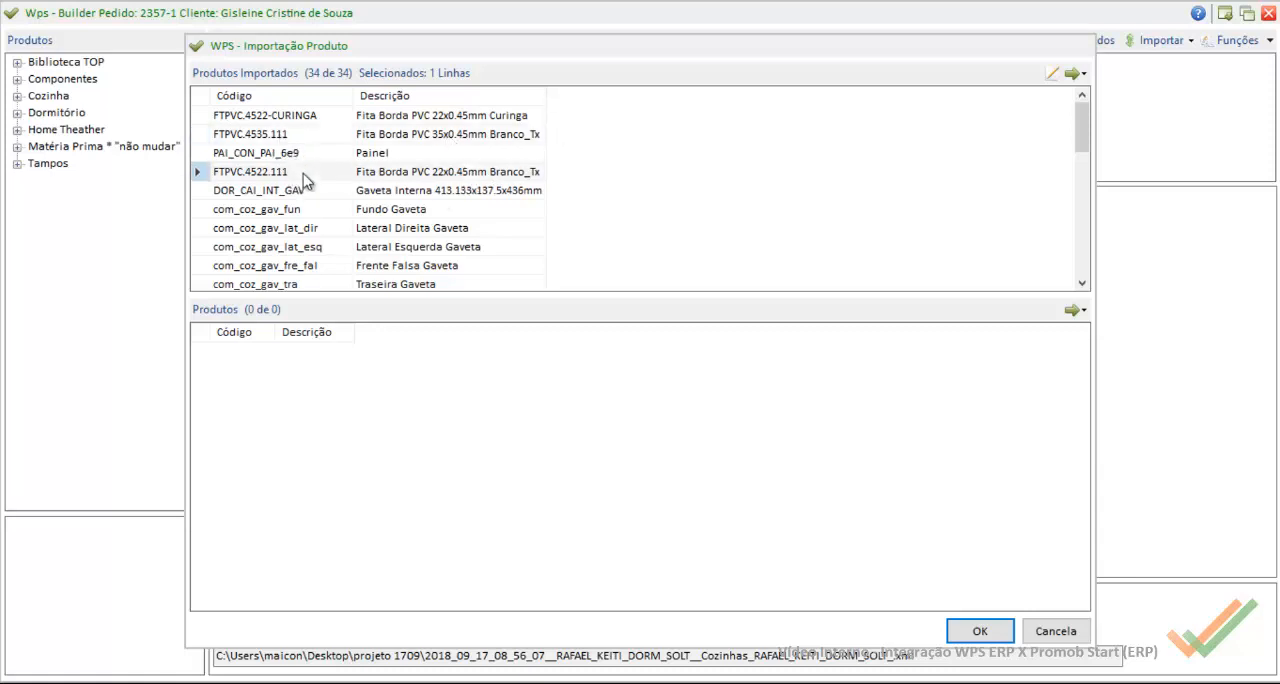
pyautogui.click(323, 141)
pyautogui.click(300, 172)
pyautogui.click(280, 138)
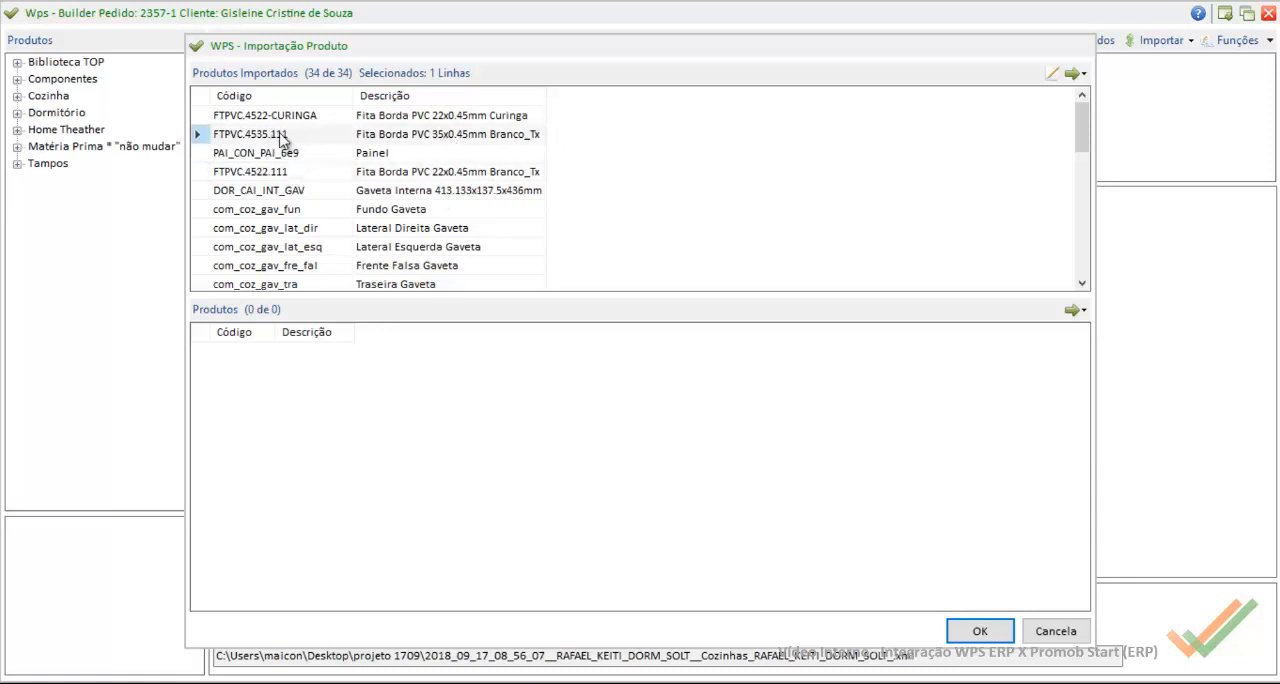
pyautogui.scroll(-4, 294, 186)
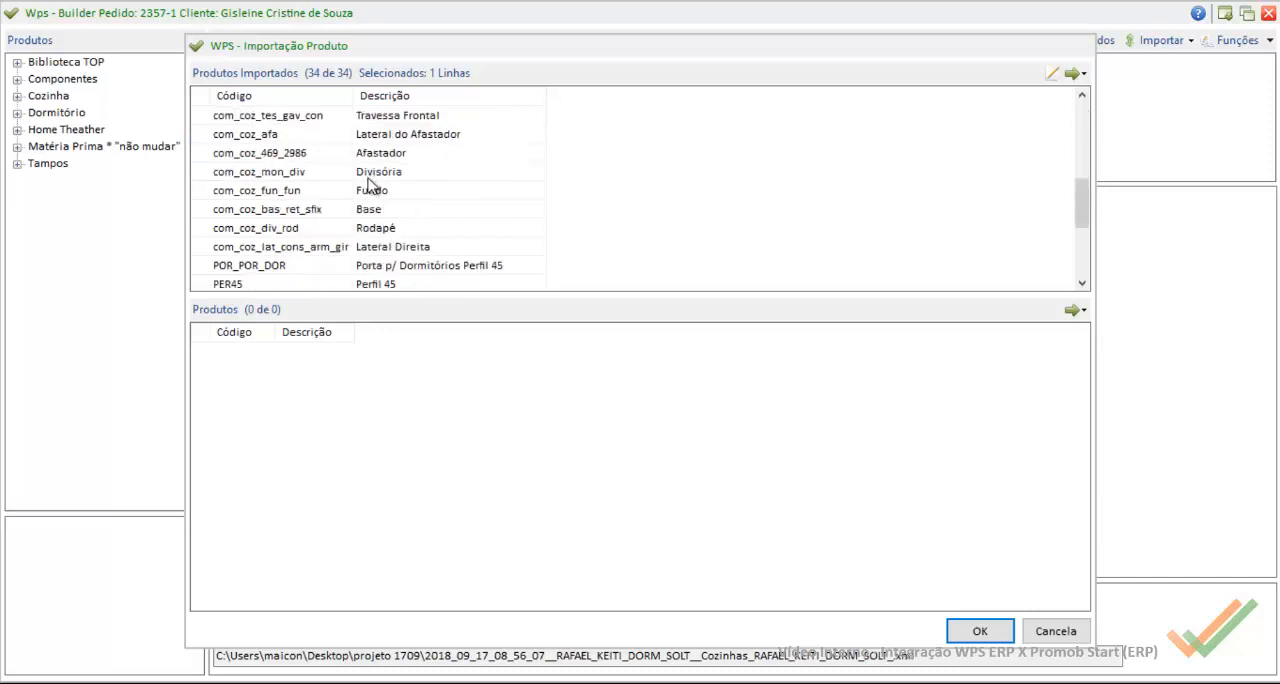
pyautogui.scroll(-3, 380, 190)
pyautogui.scroll(8, 390, 197)
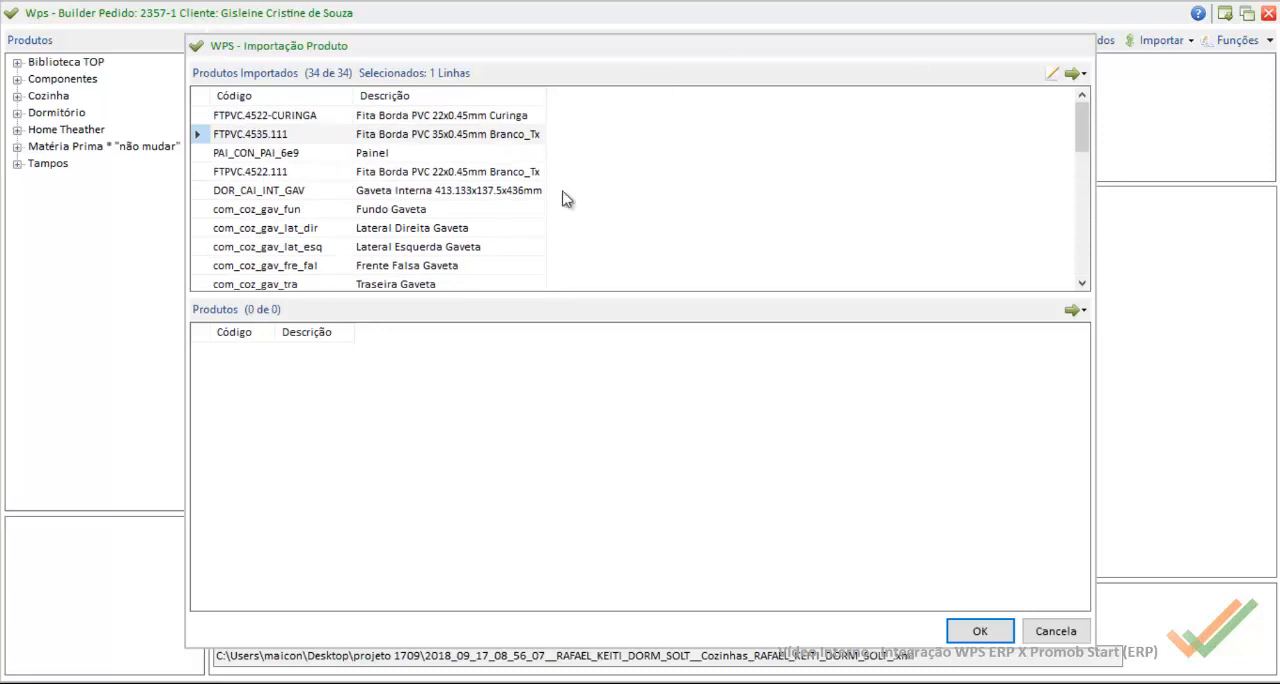
pyautogui.click(1054, 633)
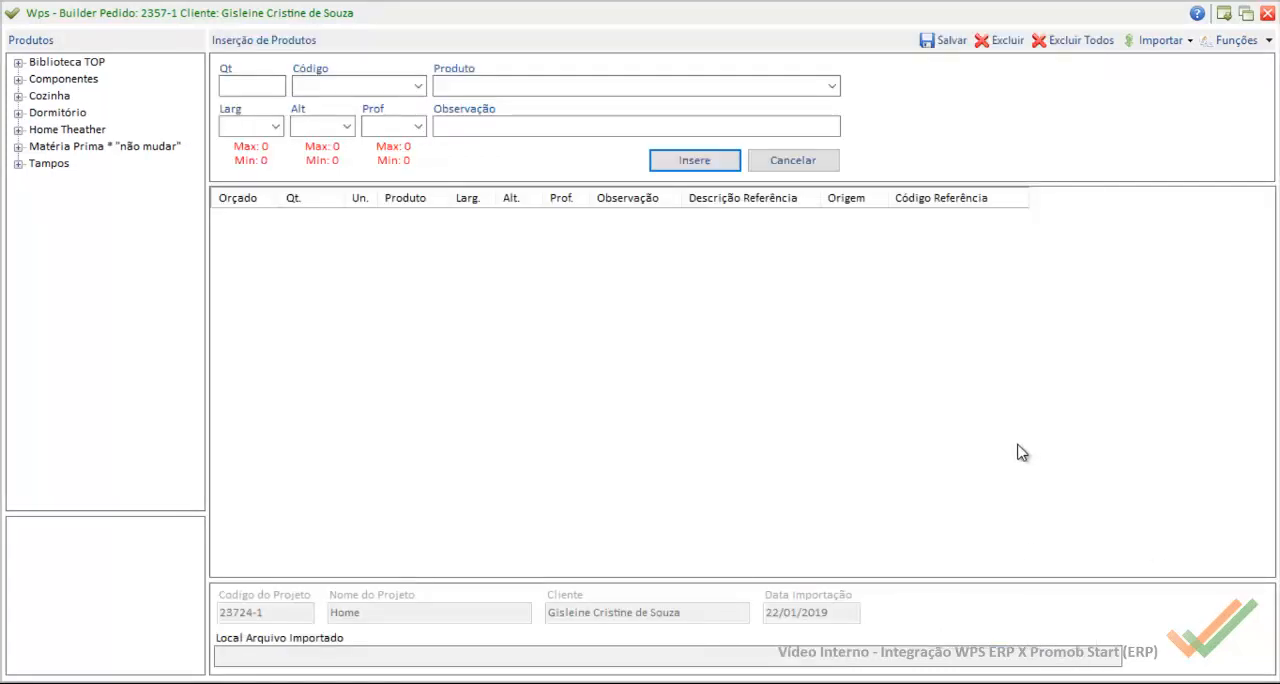
# Step: Import the PromobStart-Casa Rupe XML file from the projeto 1709 folder into the order
pyautogui.click(1163, 45)
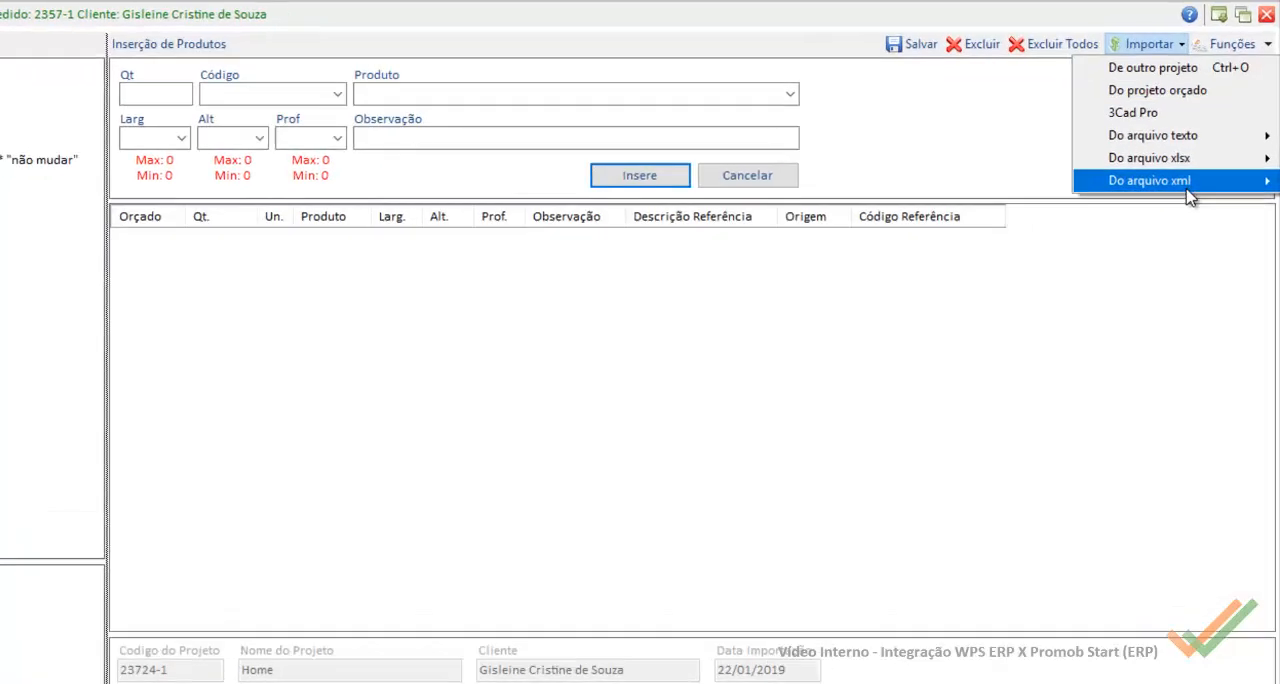
pyautogui.moveTo(1193, 170)
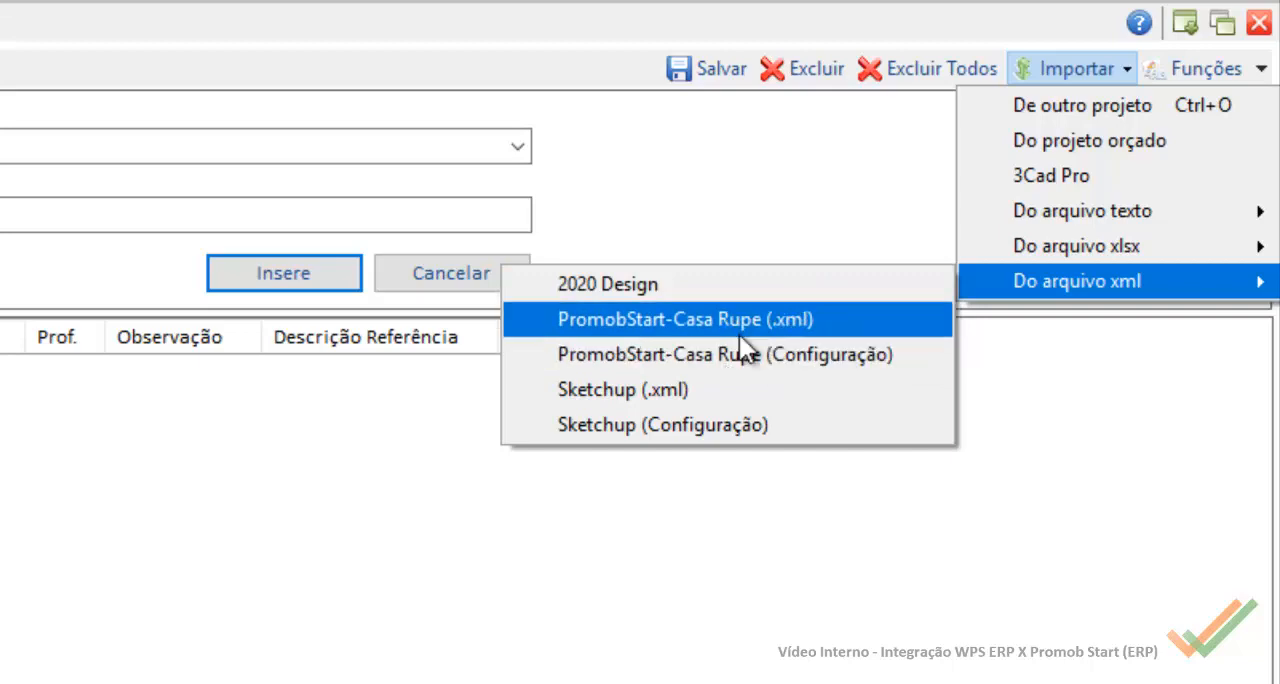
pyautogui.click(763, 328)
pyautogui.click(292, 292)
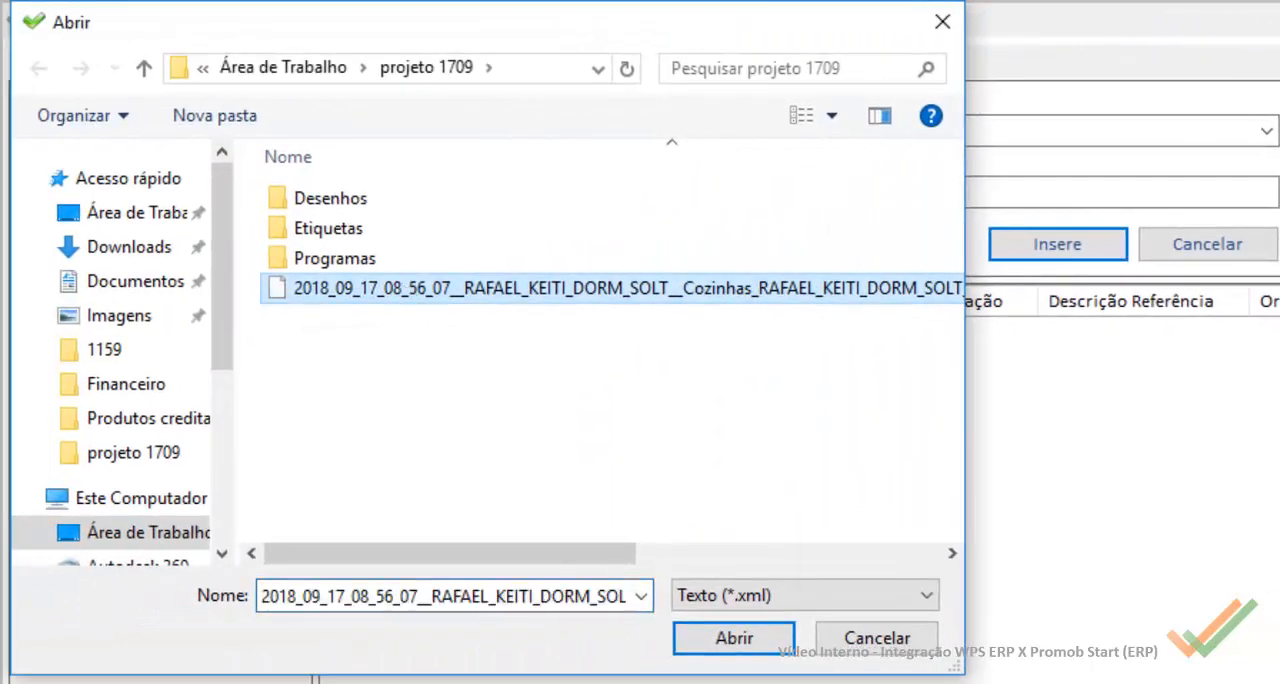
pyautogui.click(728, 650)
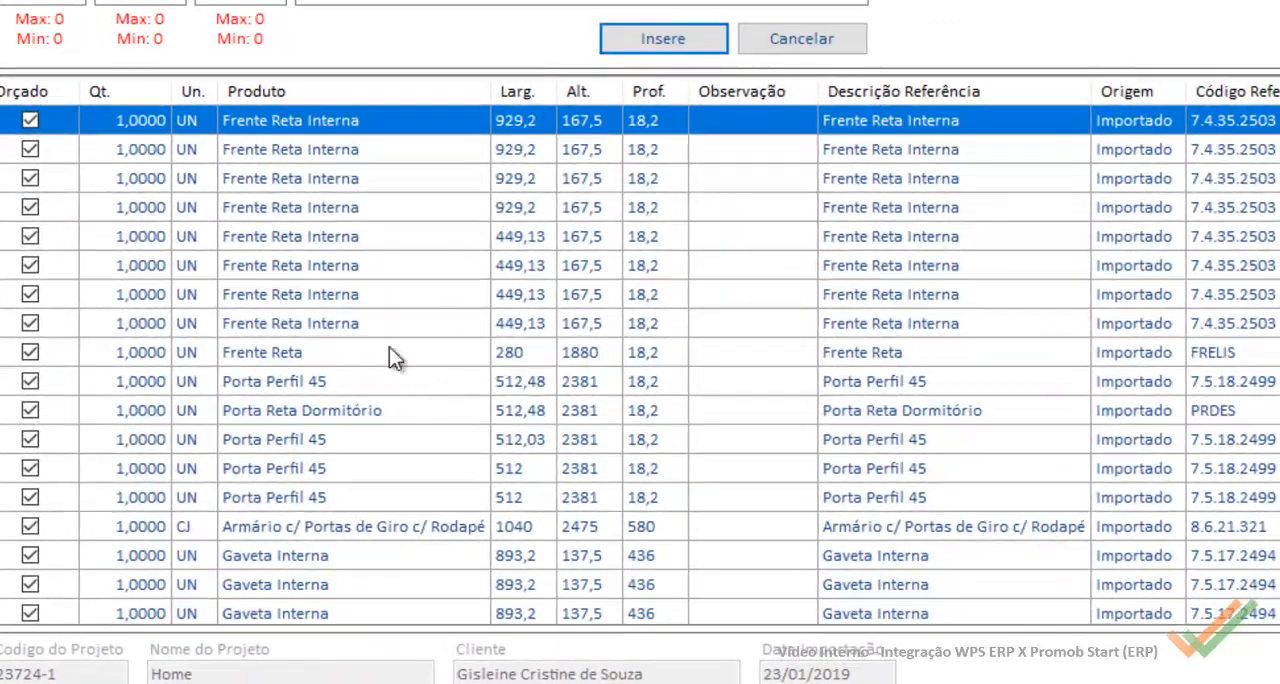
# Step: Look through the imported product list and inspect the component items of one Frente Reta Interna
pyautogui.click(309, 531)
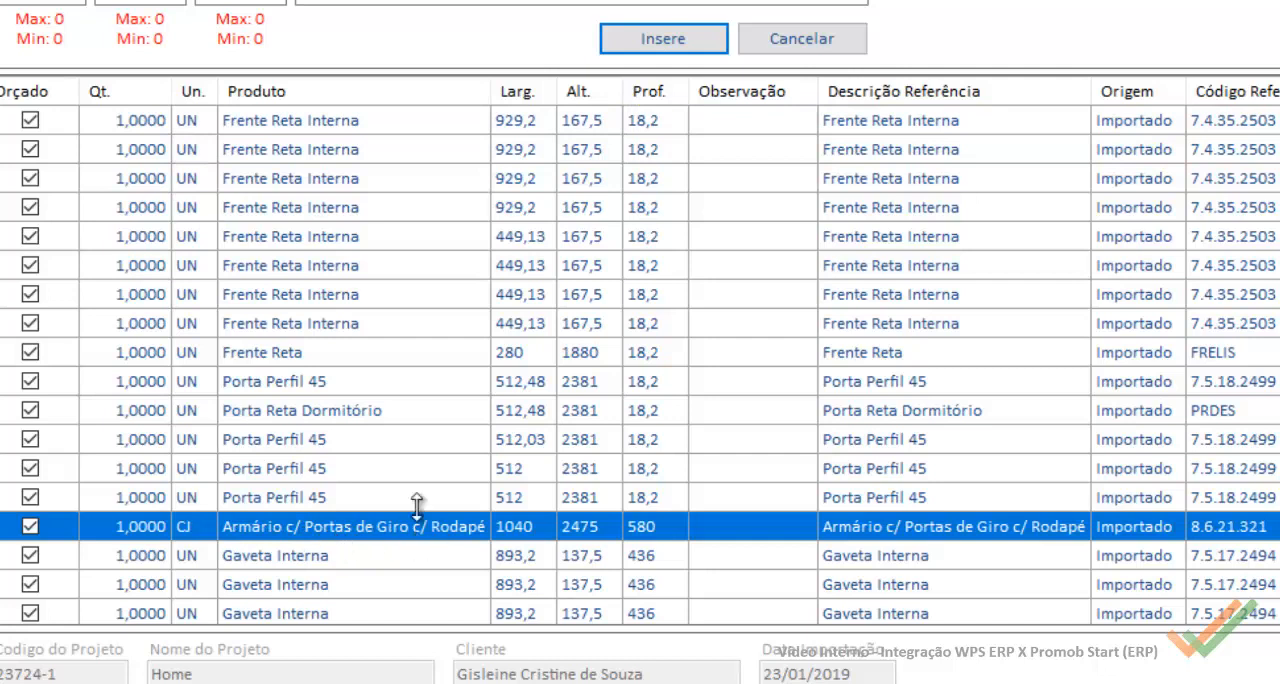
pyautogui.click(298, 270)
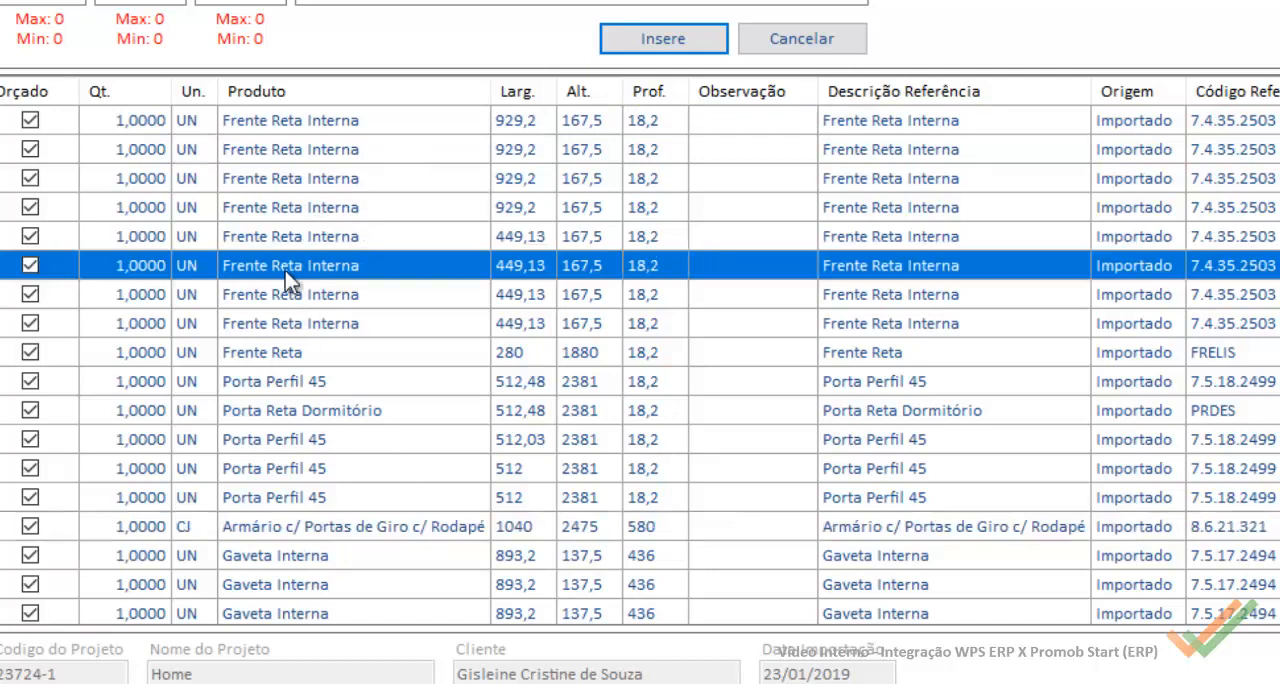
pyautogui.scroll(-12, 380, 415)
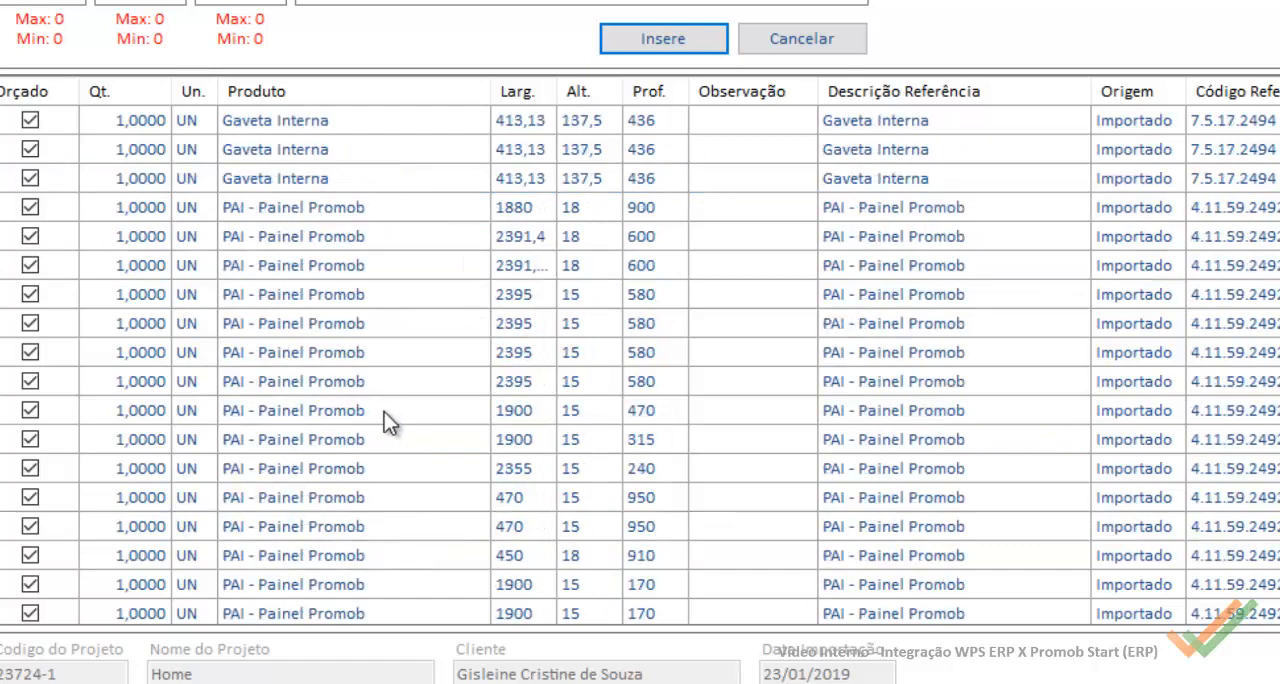
pyautogui.scroll(-12, 390, 405)
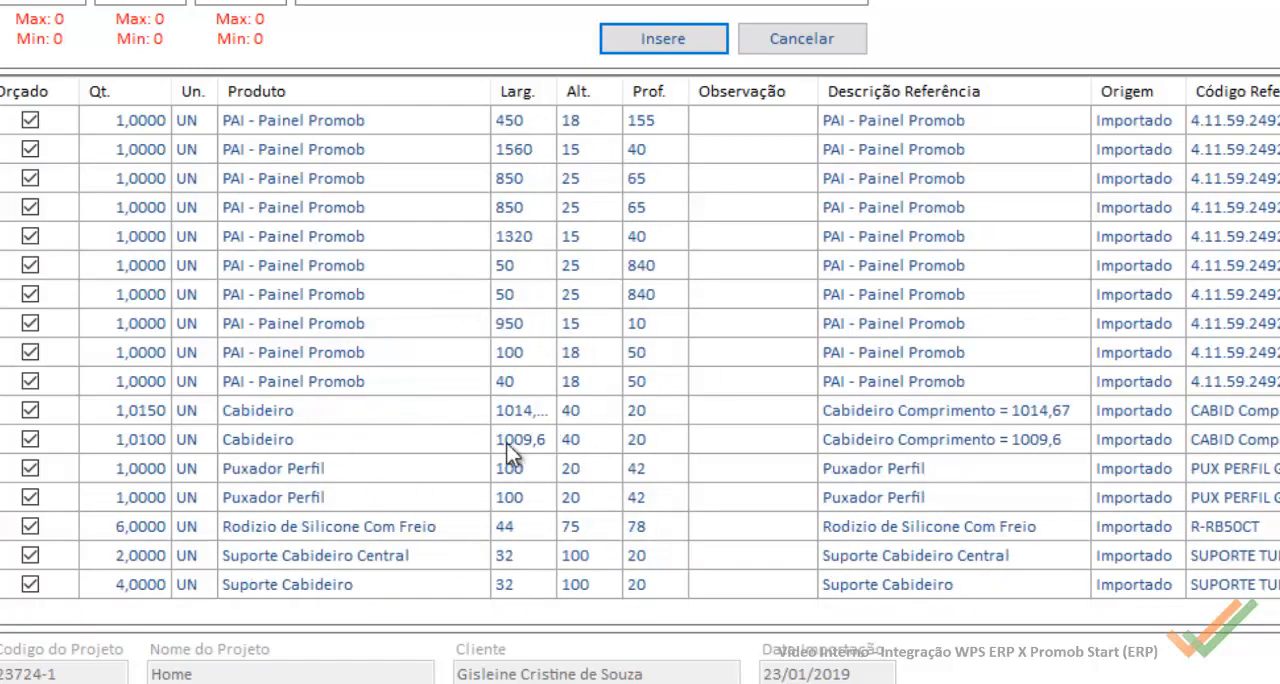
pyautogui.scroll(6, 508, 455)
pyautogui.scroll(8, 520, 420)
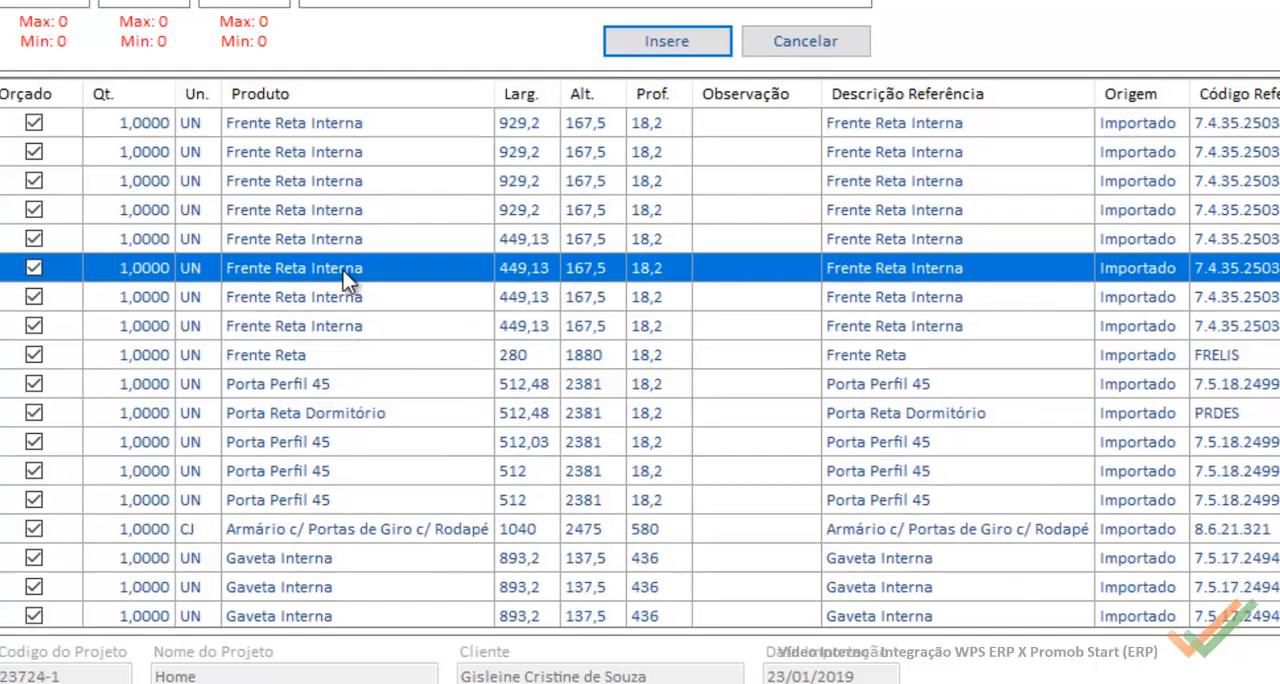
pyautogui.doubleClick(343, 271)
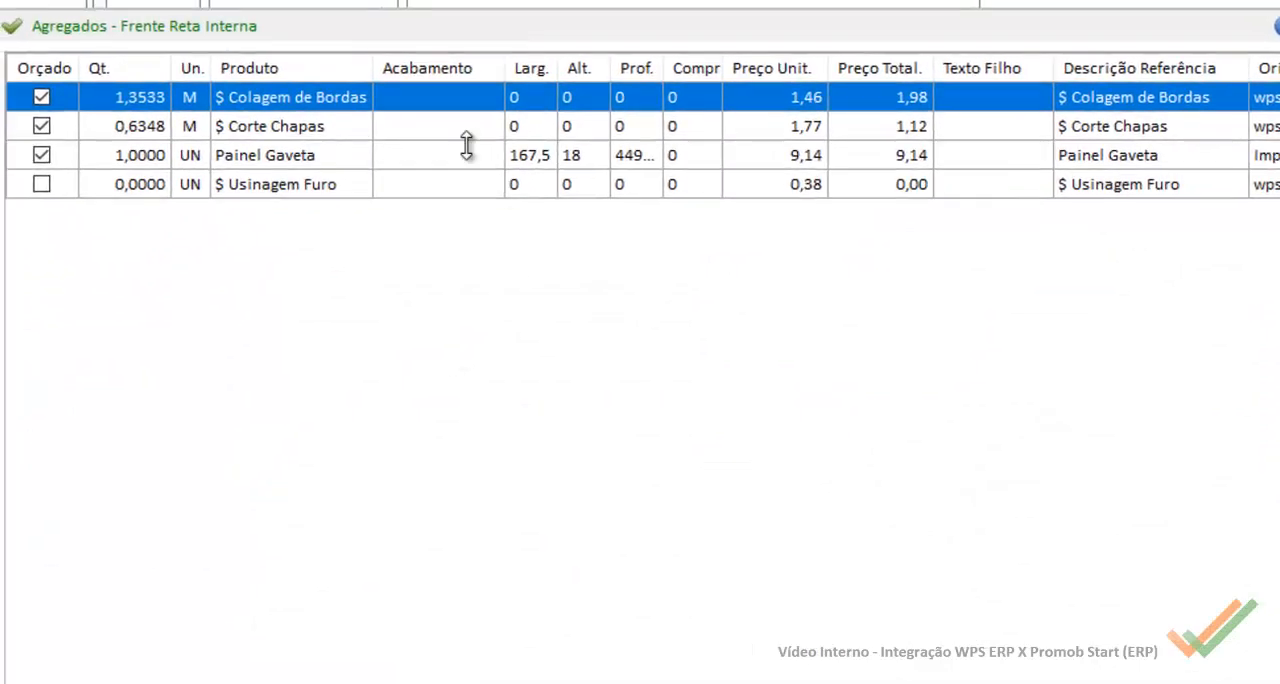
pyautogui.click(1277, 26)
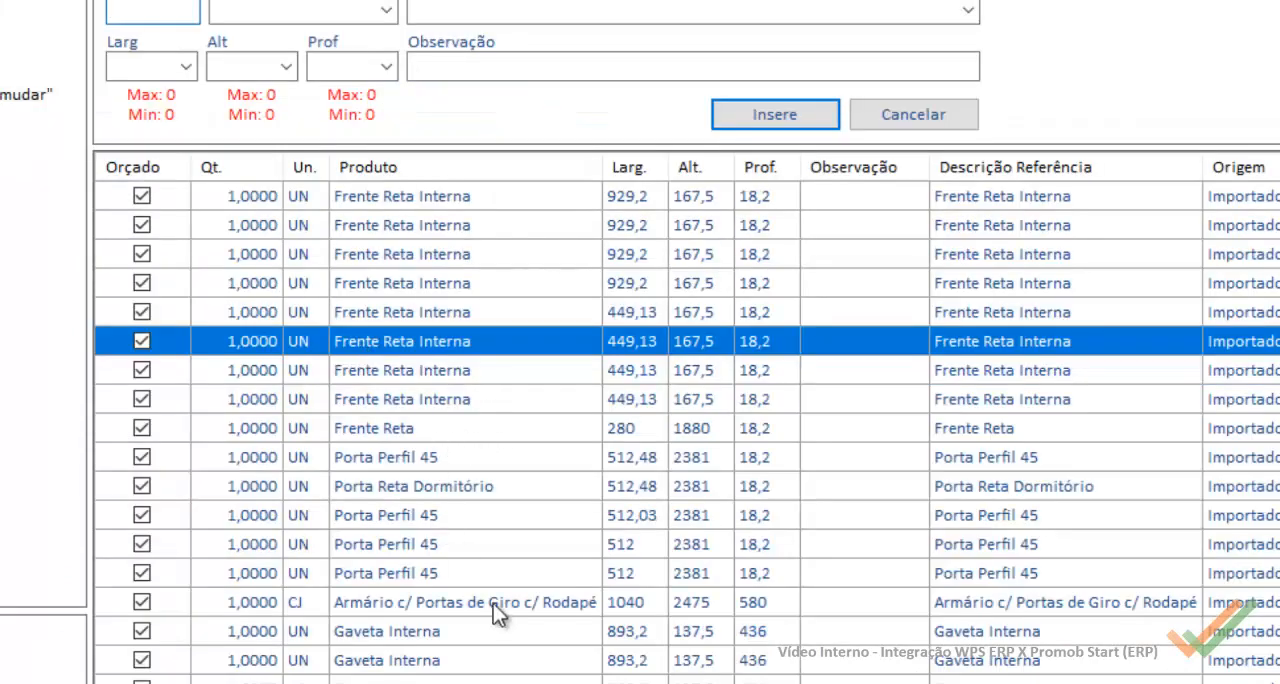
# Step: Inspect the components of Armário c/ Portas de Giro c/ Rodapé, checking the material dimensions inside Afastador Módulo and Base Corpo
pyautogui.doubleClick(493, 603)
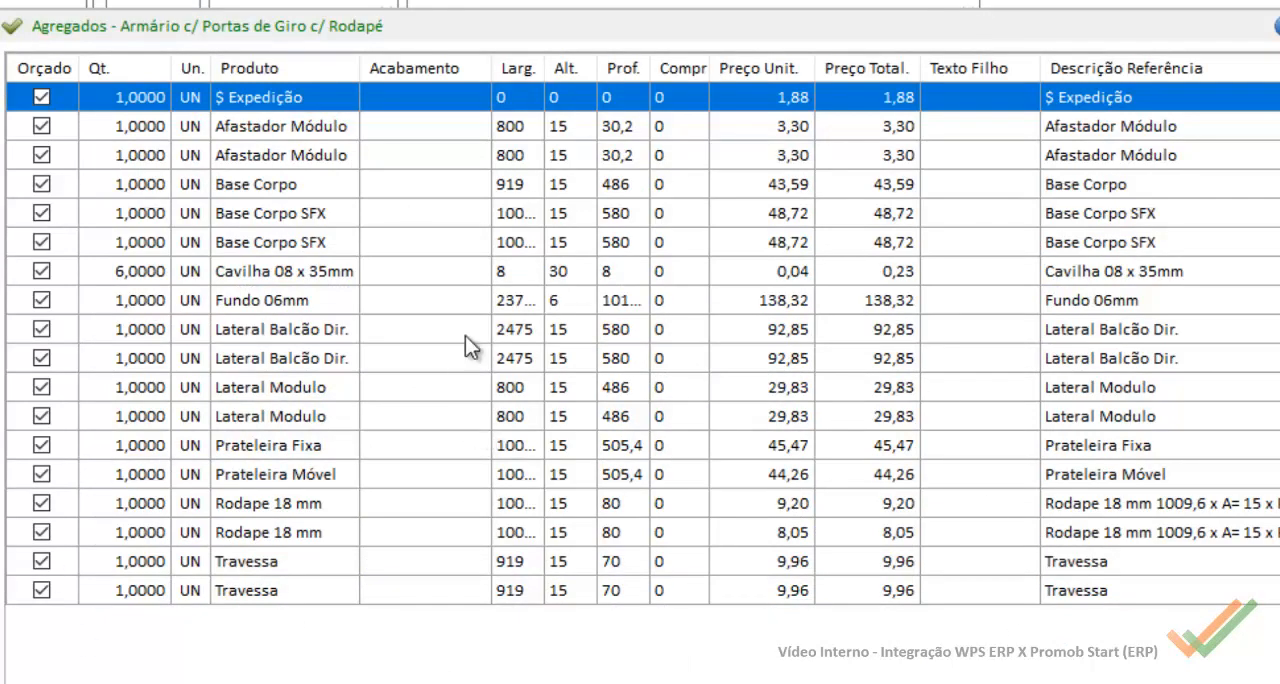
pyautogui.click(526, 130)
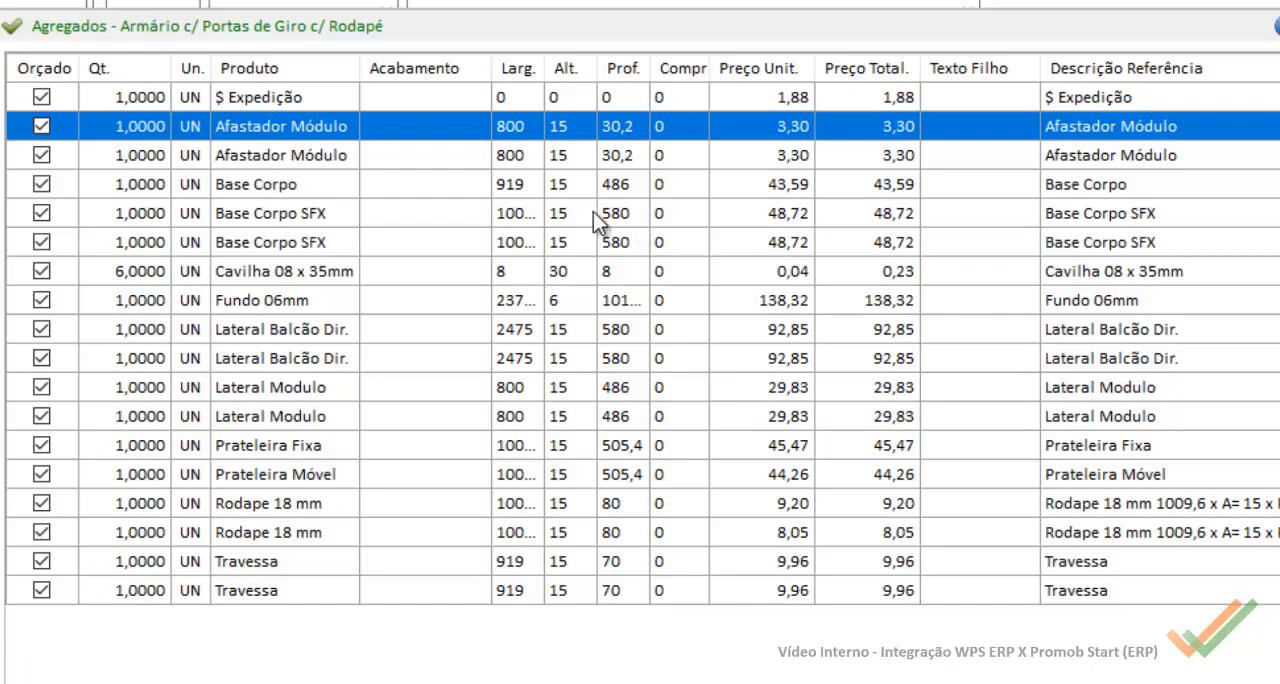
pyautogui.doubleClick(510, 128)
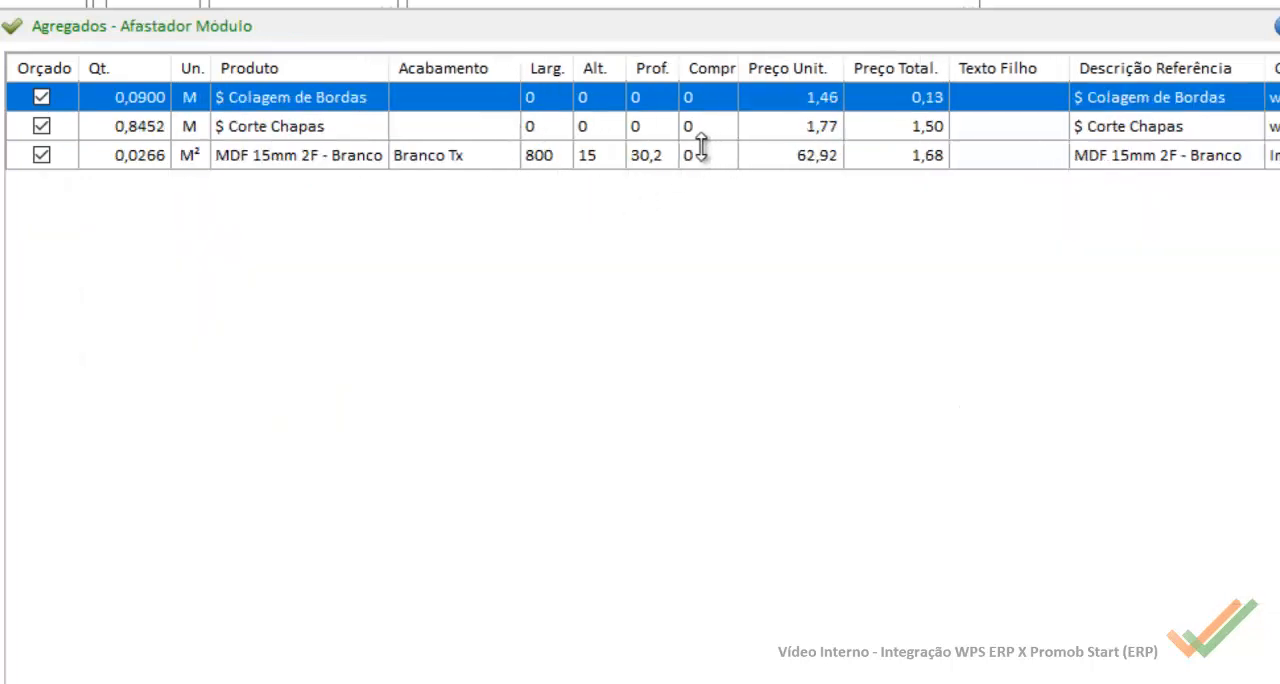
pyautogui.click(357, 160)
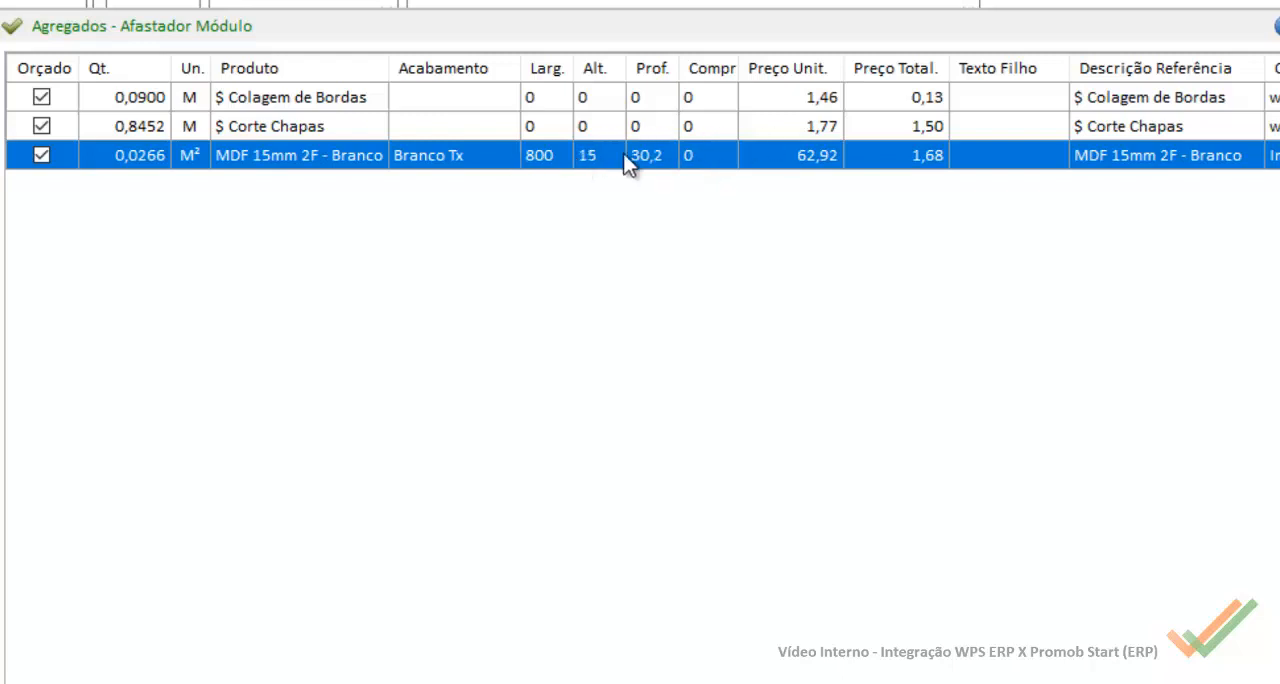
pyautogui.press('Escape')
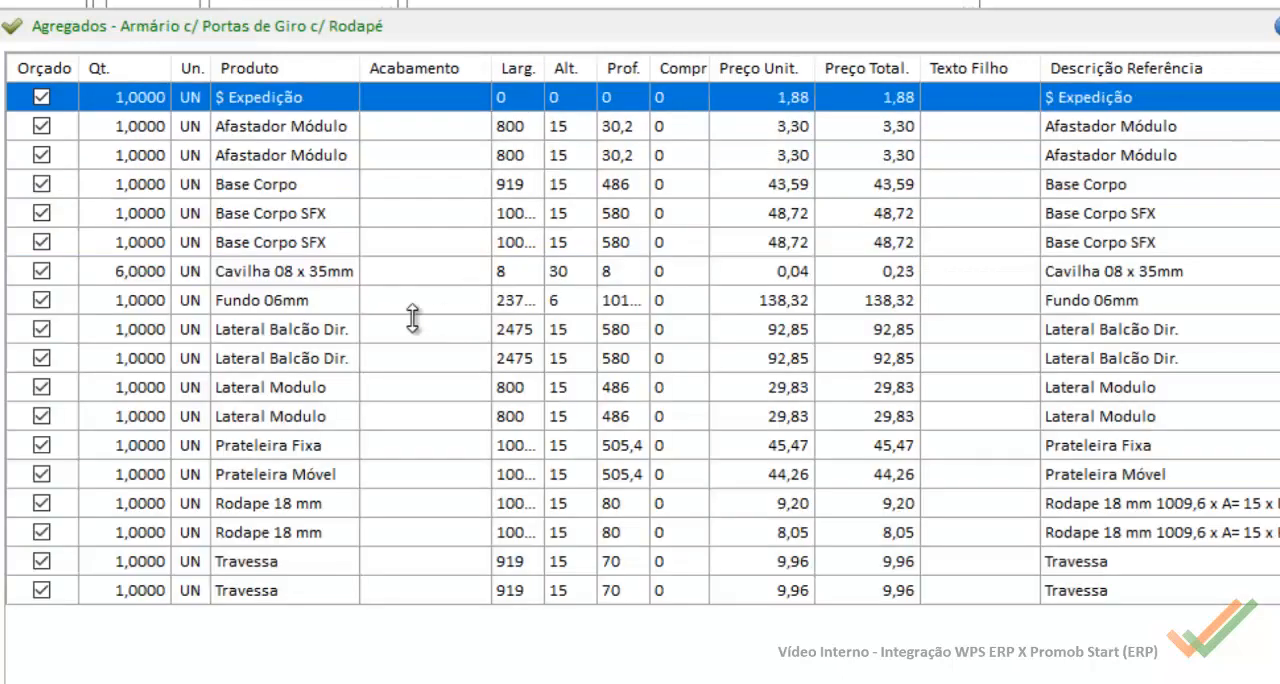
pyautogui.doubleClick(569, 185)
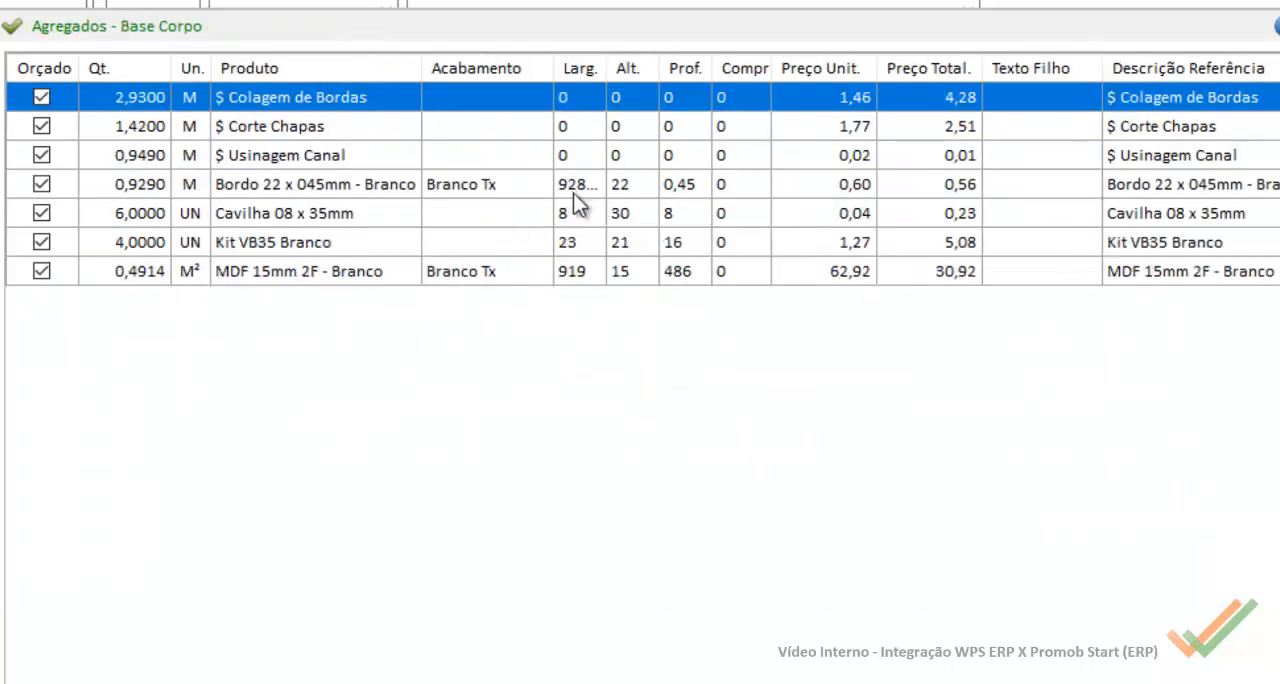
pyautogui.click(578, 276)
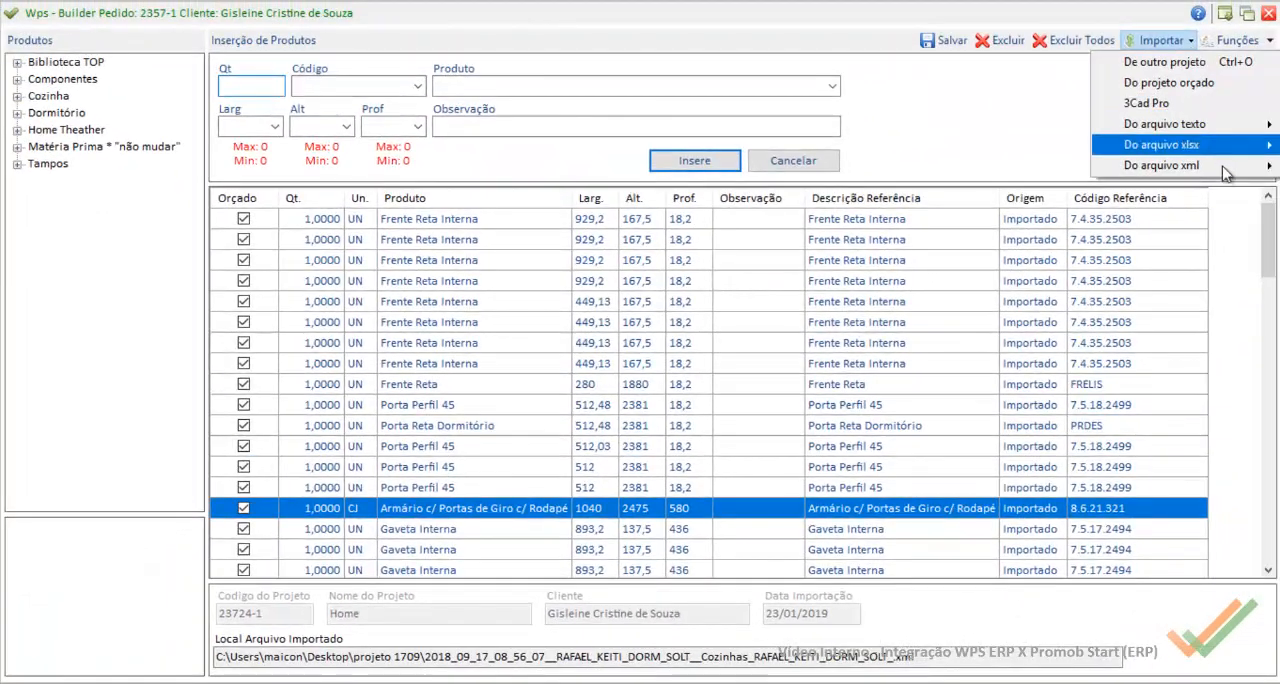
# Step: Open the PromobStart-Casa Rupe import configuration with the project's XML as model, and add a second rule and a first-rule condition for Comprimento
pyautogui.moveTo(1213, 169)
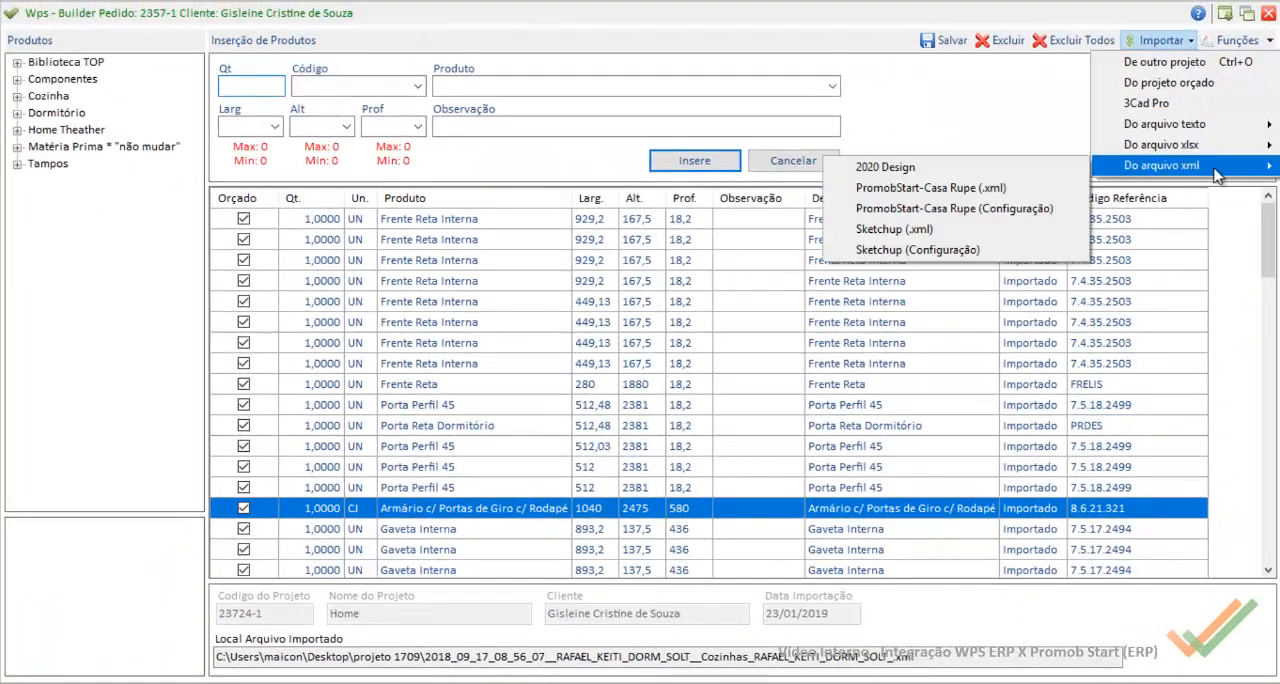
pyautogui.click(692, 243)
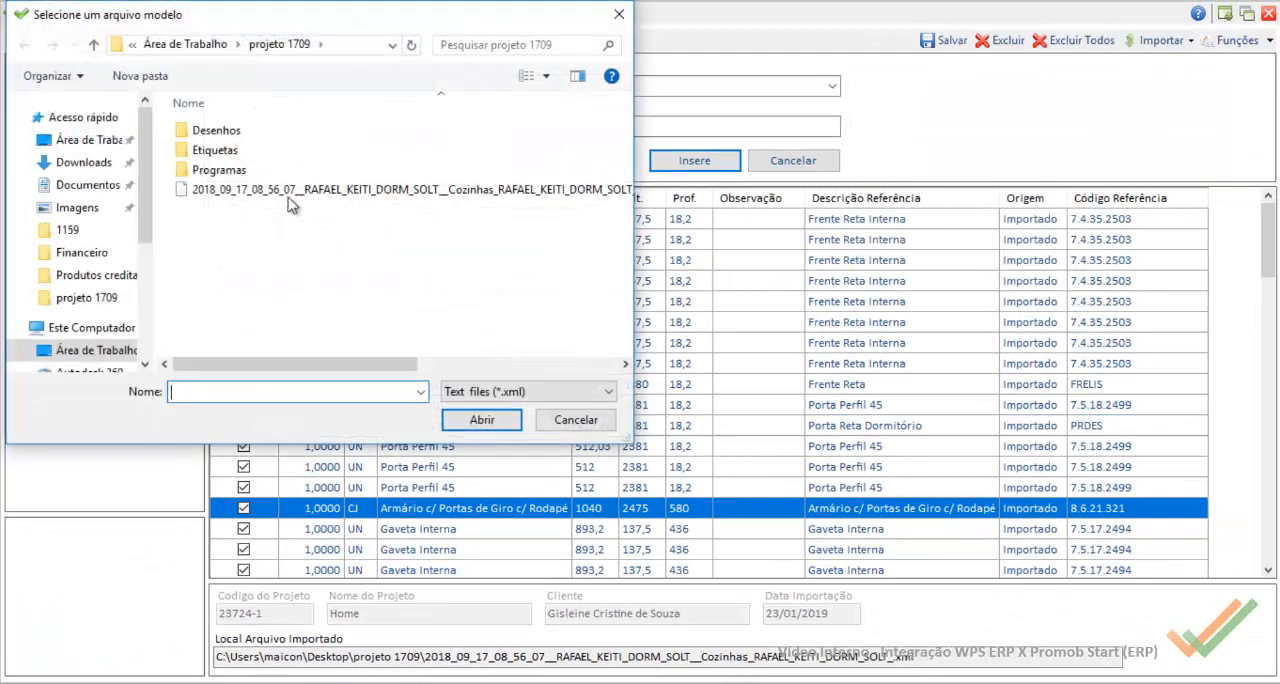
pyautogui.doubleClick(272, 189)
pyautogui.click(45, 160)
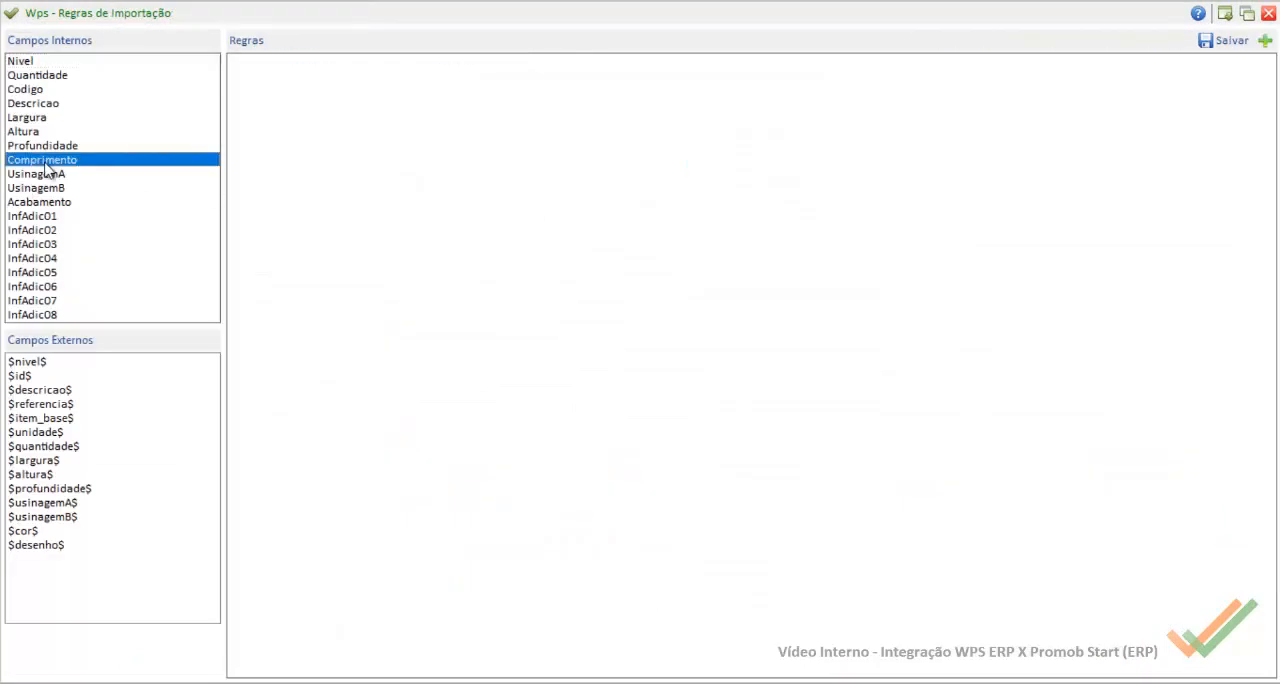
pyautogui.click(1266, 42)
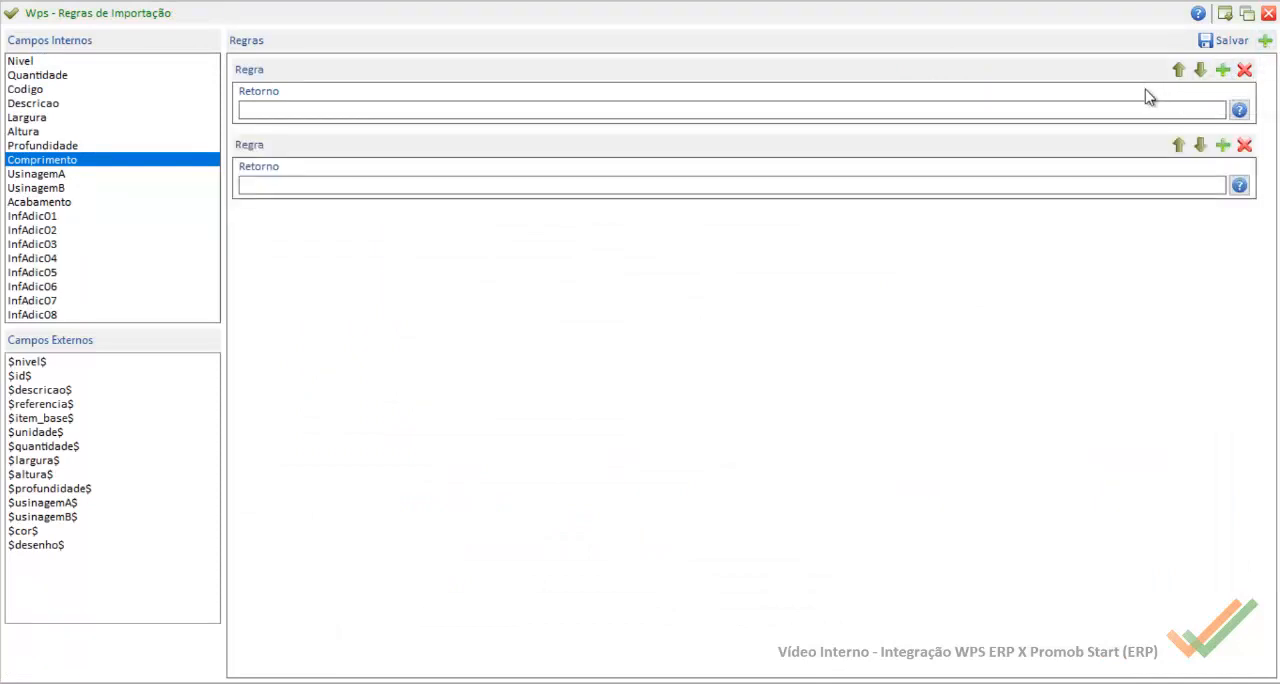
pyautogui.click(1222, 70)
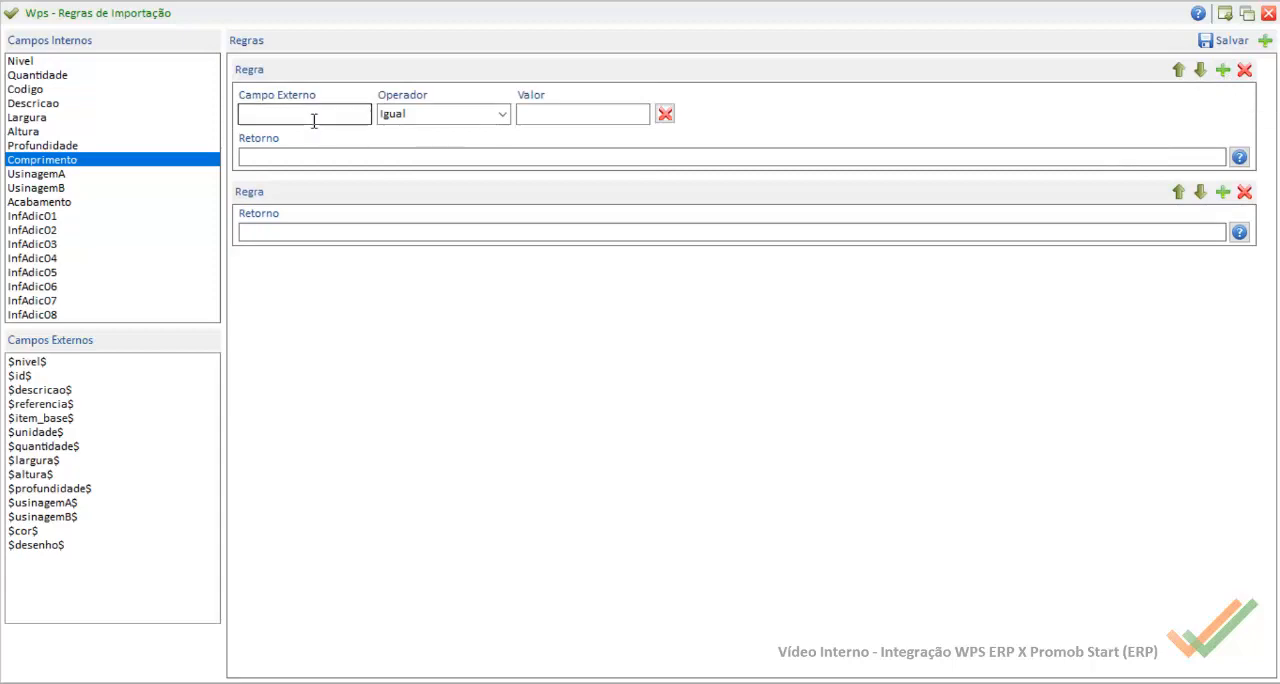
# Step: Set the first Comprimento rule's condition to external field $descricao$, operator Contem, value Chapa
pyautogui.click(314, 116)
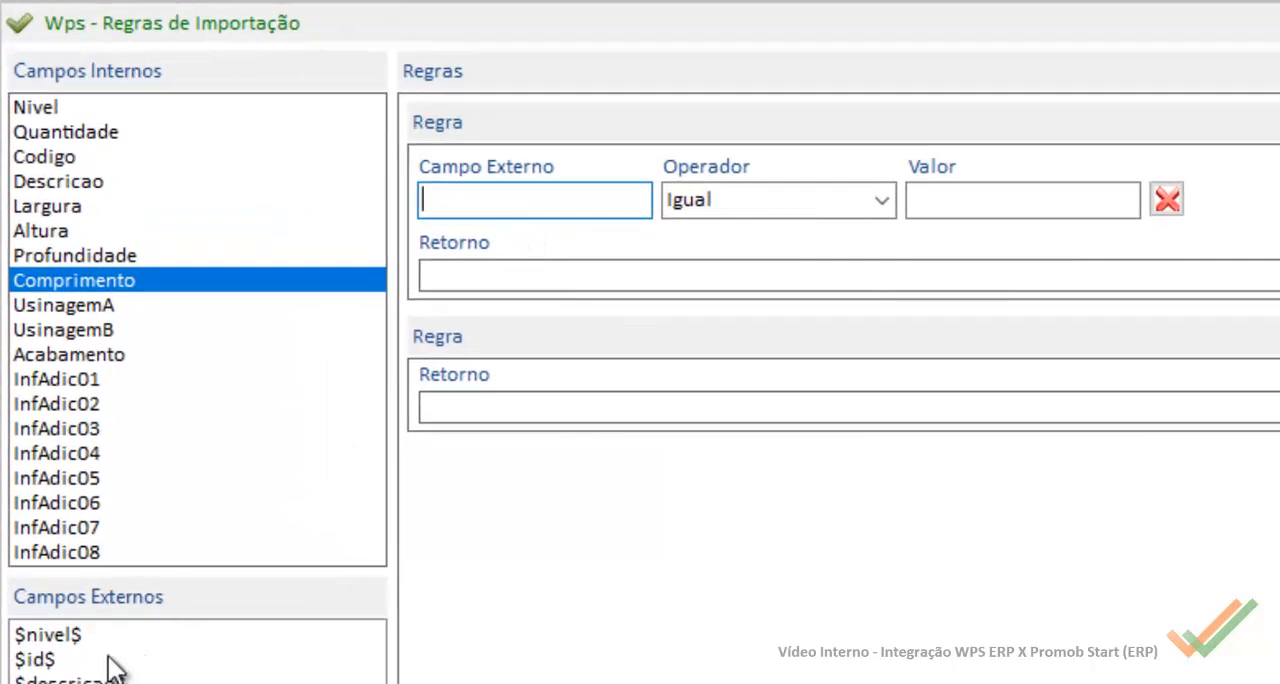
pyautogui.moveTo(70, 679); pyautogui.dragTo(535, 200)
pyautogui.click(881, 201)
pyautogui.click(731, 236)
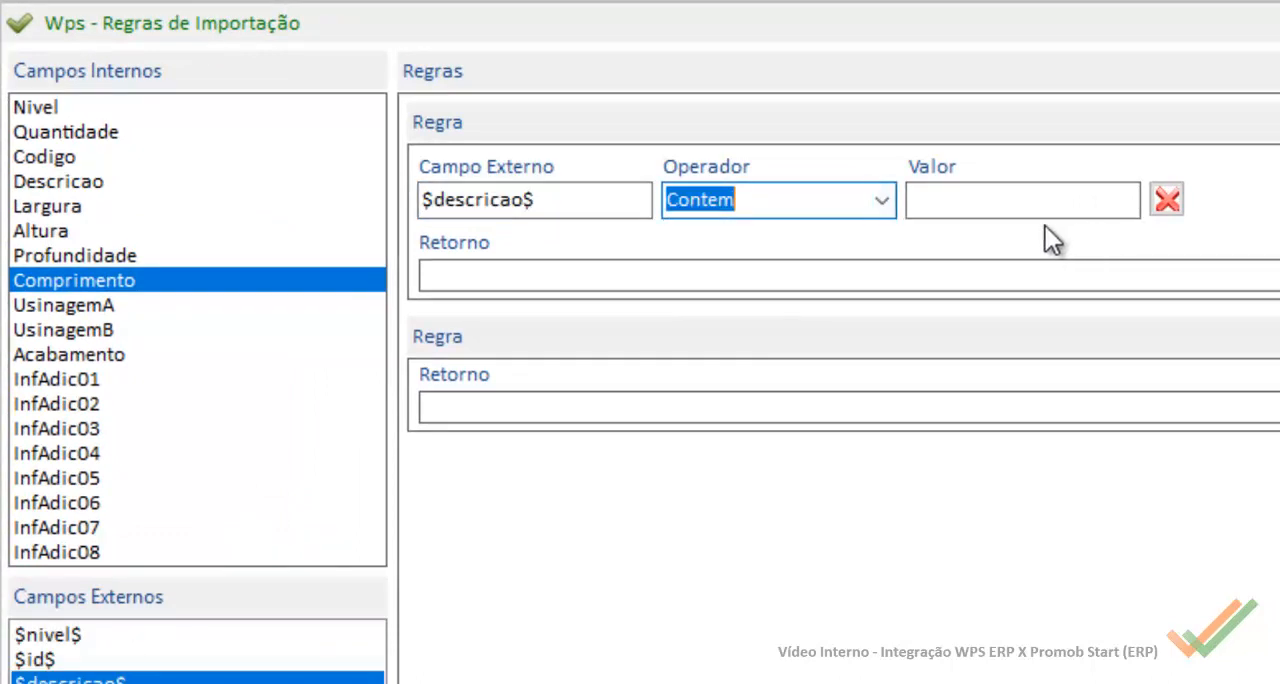
pyautogui.click(1027, 214)
pyautogui.write('C')
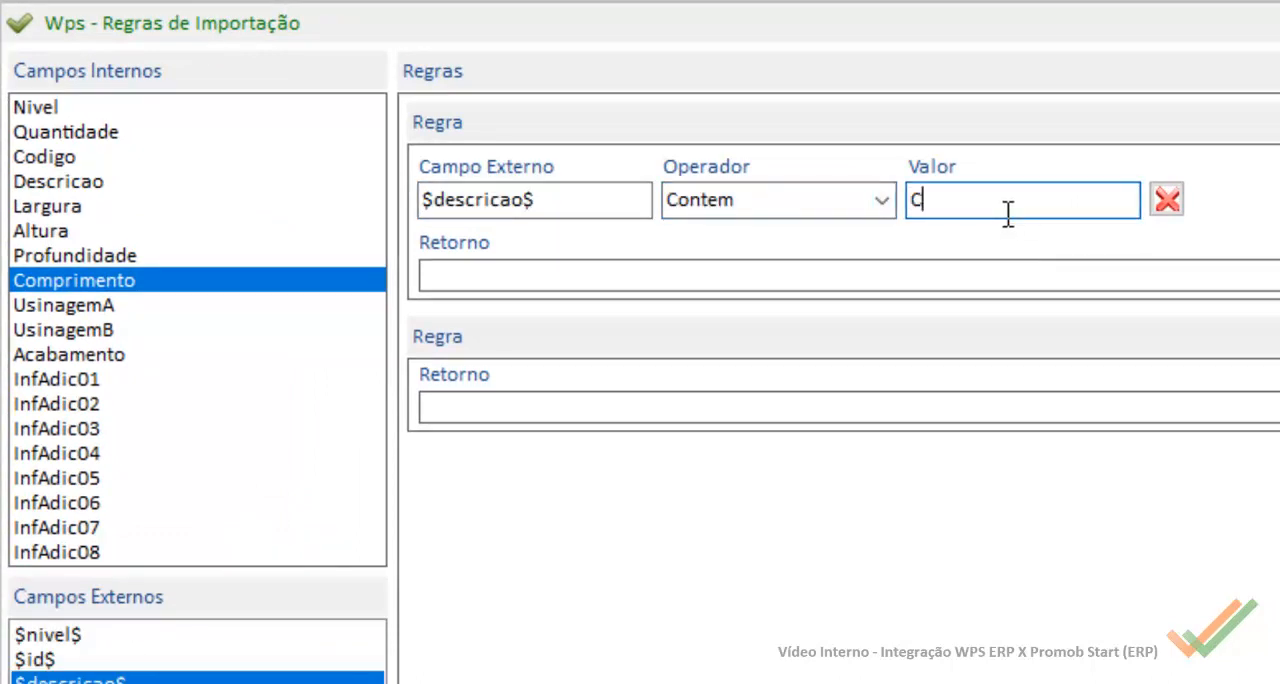
pyautogui.write('hapa')
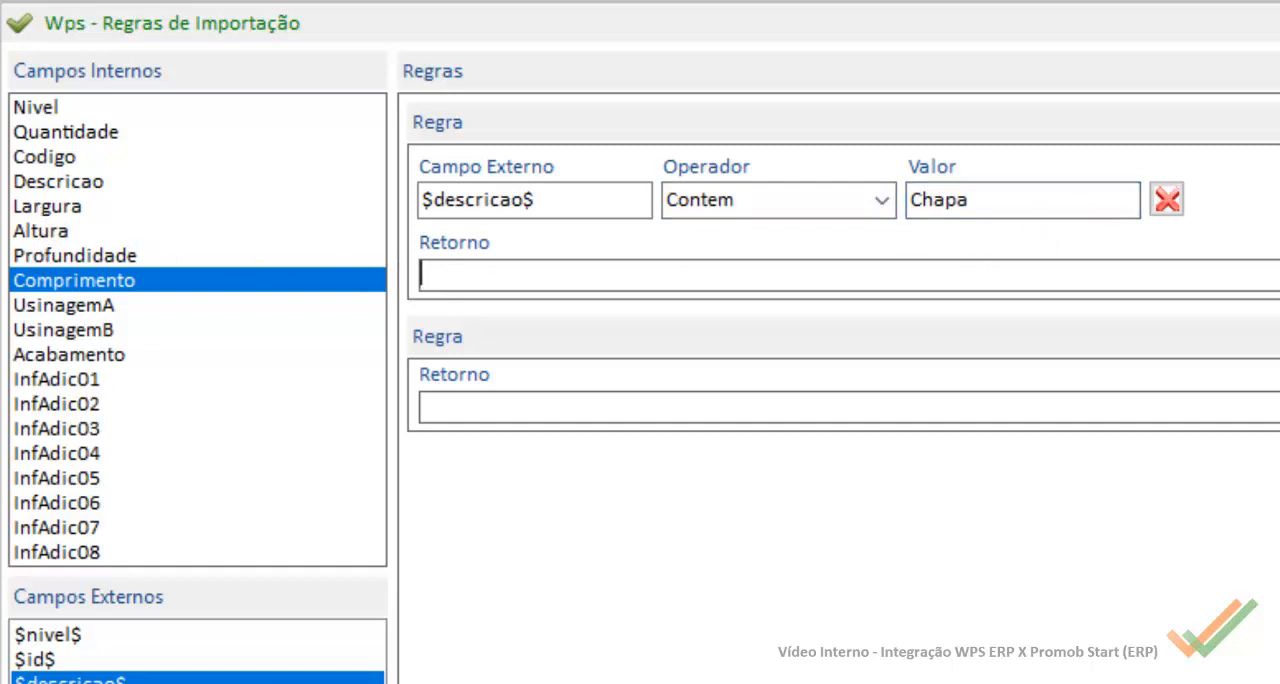
# Step: Set the Chapa rule's return to $largura$, then save and close the import rules
pyautogui.moveTo(59, 683); pyautogui.dragTo(530, 280)
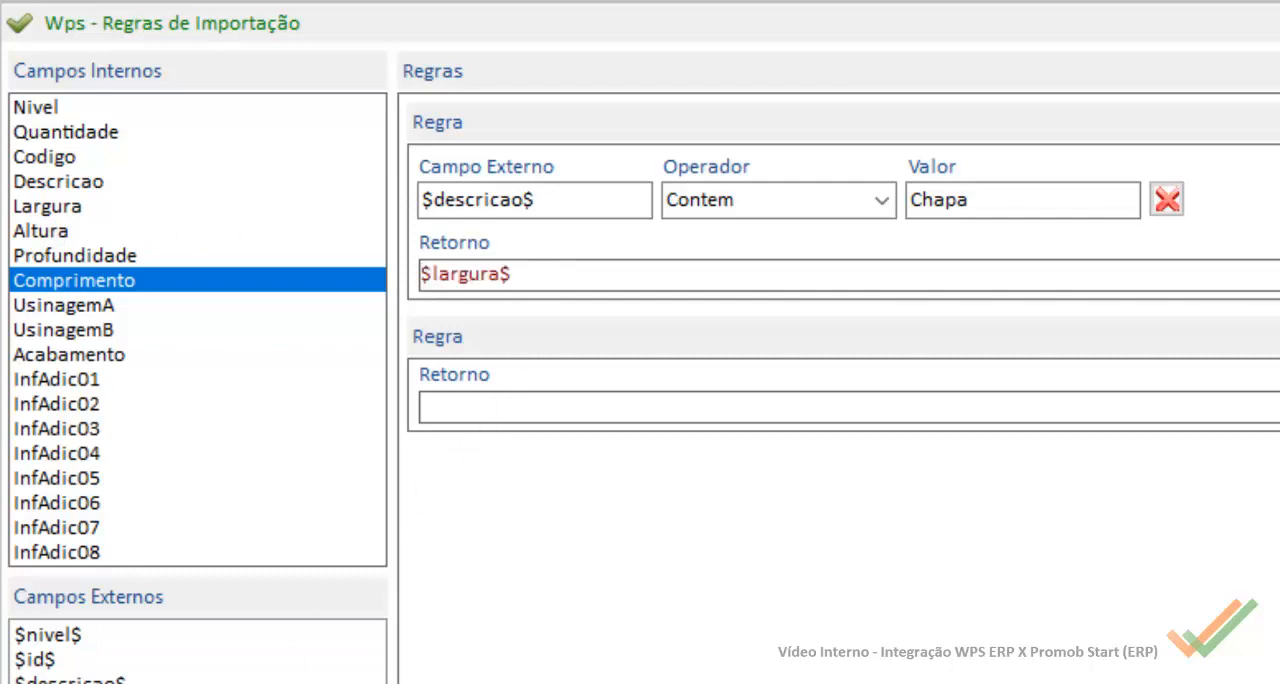
pyautogui.click(1214, 41)
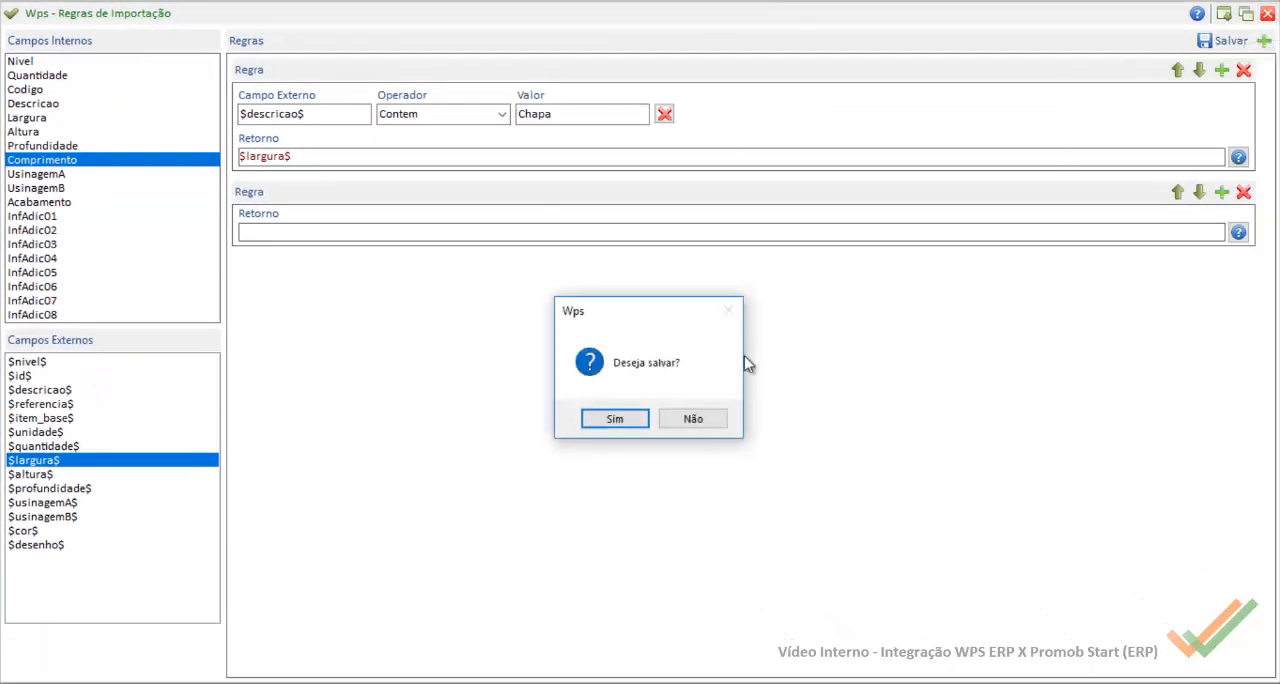
pyautogui.click(614, 419)
pyautogui.click(711, 424)
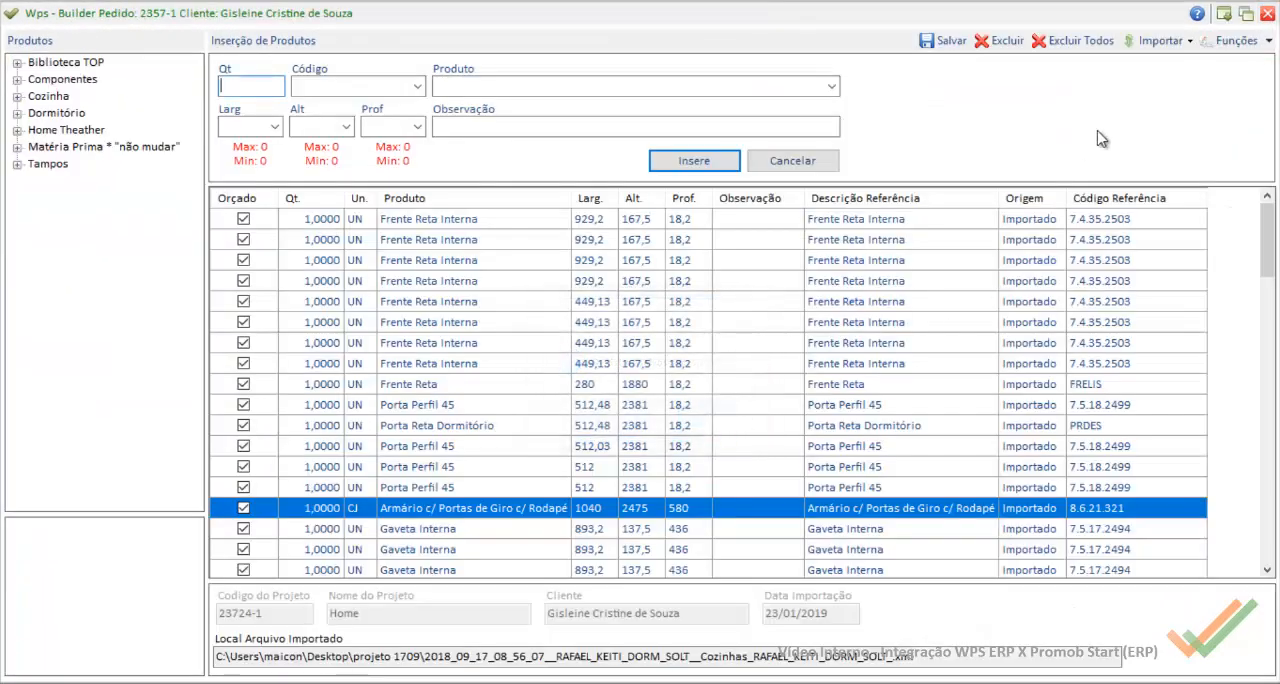
# Step: Reimport the PromobStart-Casa Rupe XML file from the projeto 1709 folder, replacing all items in the order
pyautogui.click(1159, 45)
pyautogui.moveTo(1150, 168)
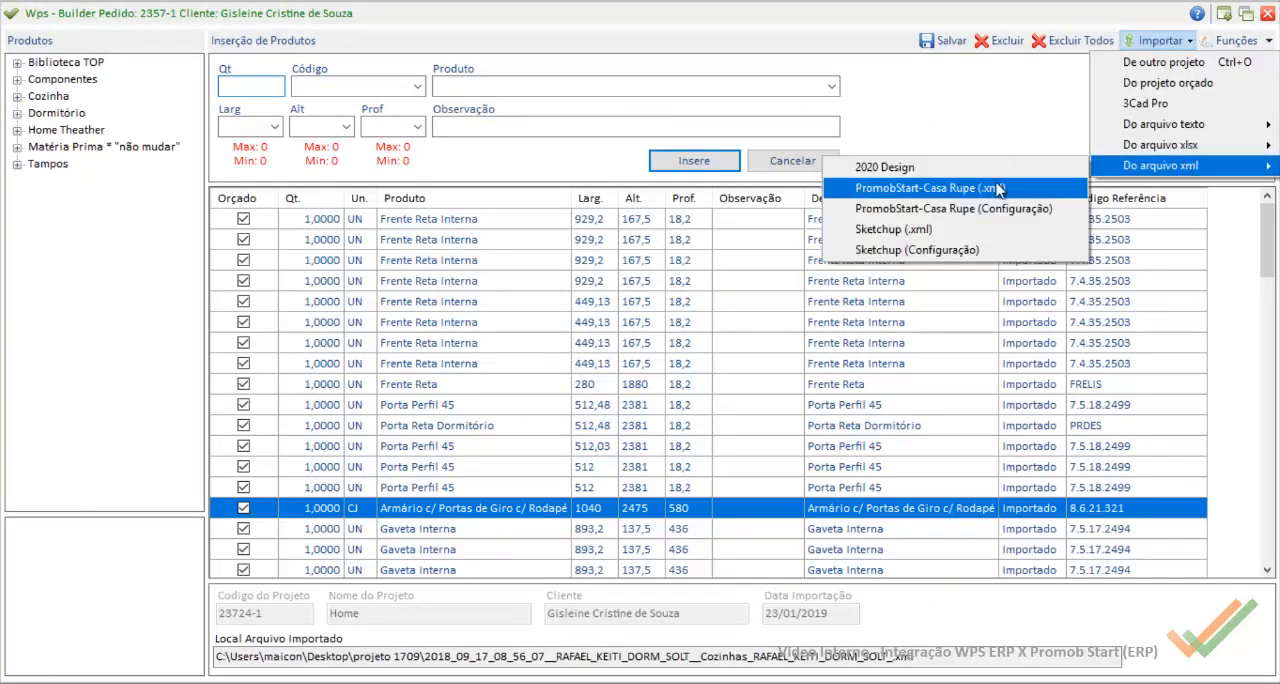
pyautogui.click(982, 190)
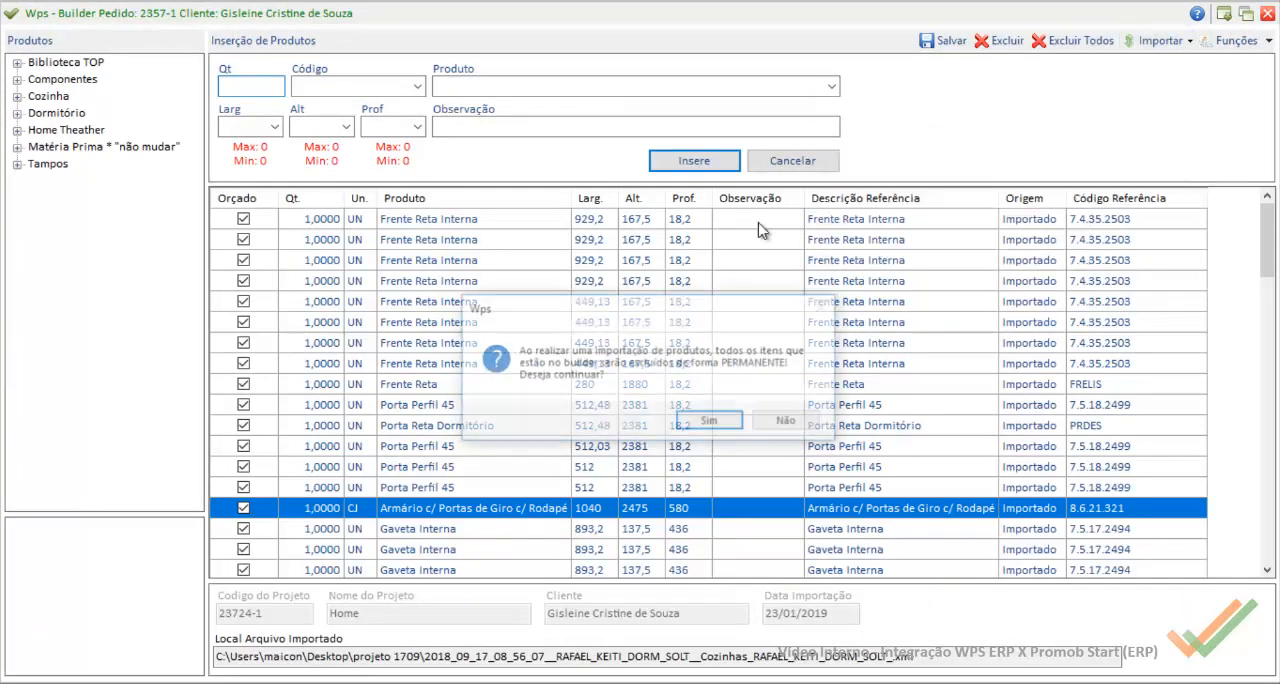
pyautogui.click(710, 421)
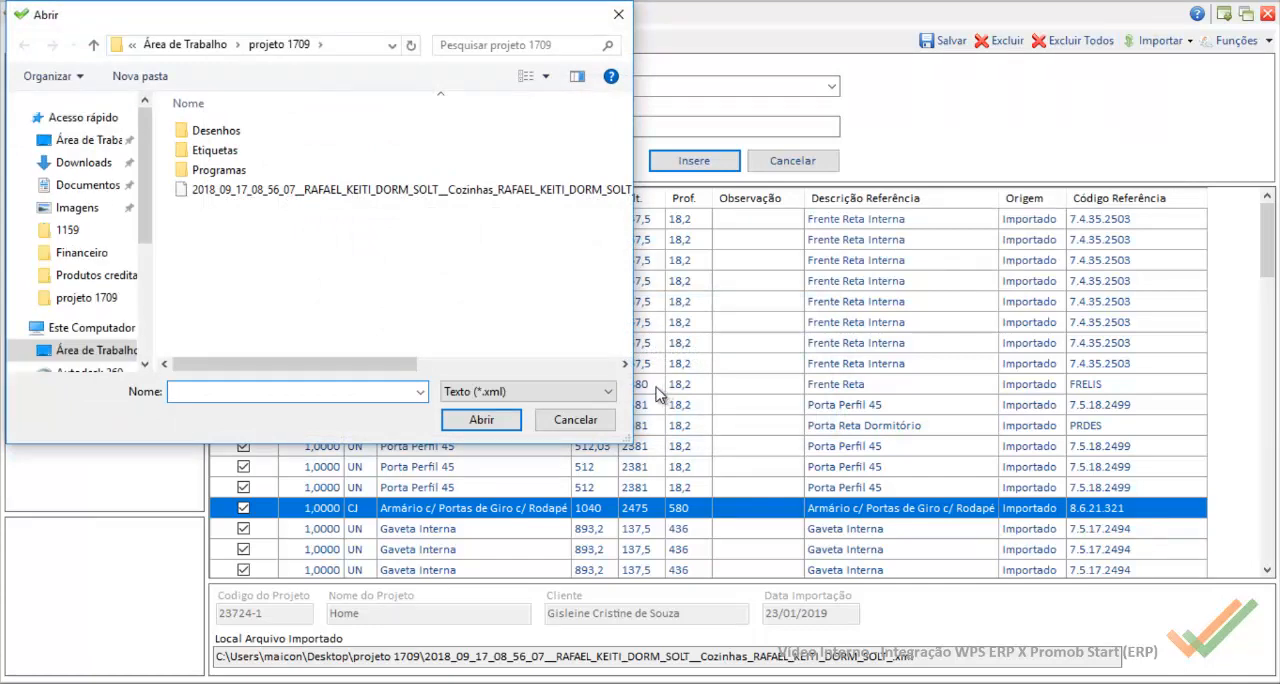
pyautogui.click(465, 190)
pyautogui.click(484, 419)
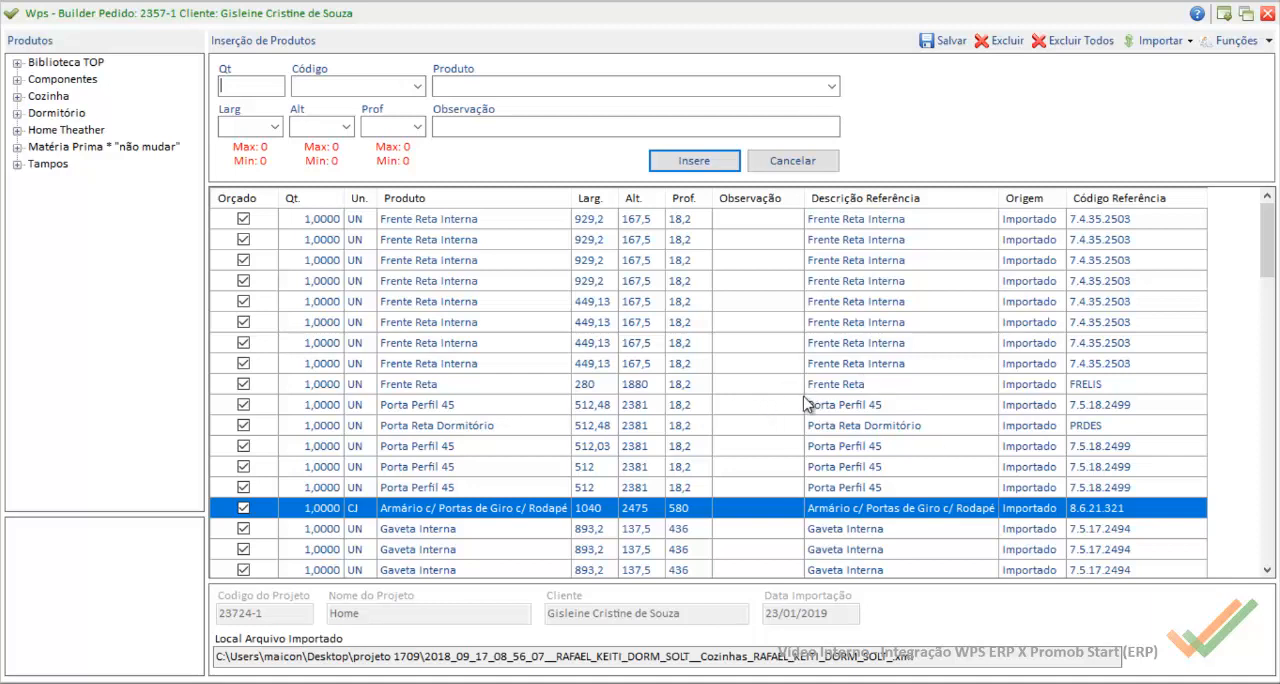
pyautogui.click(575, 384)
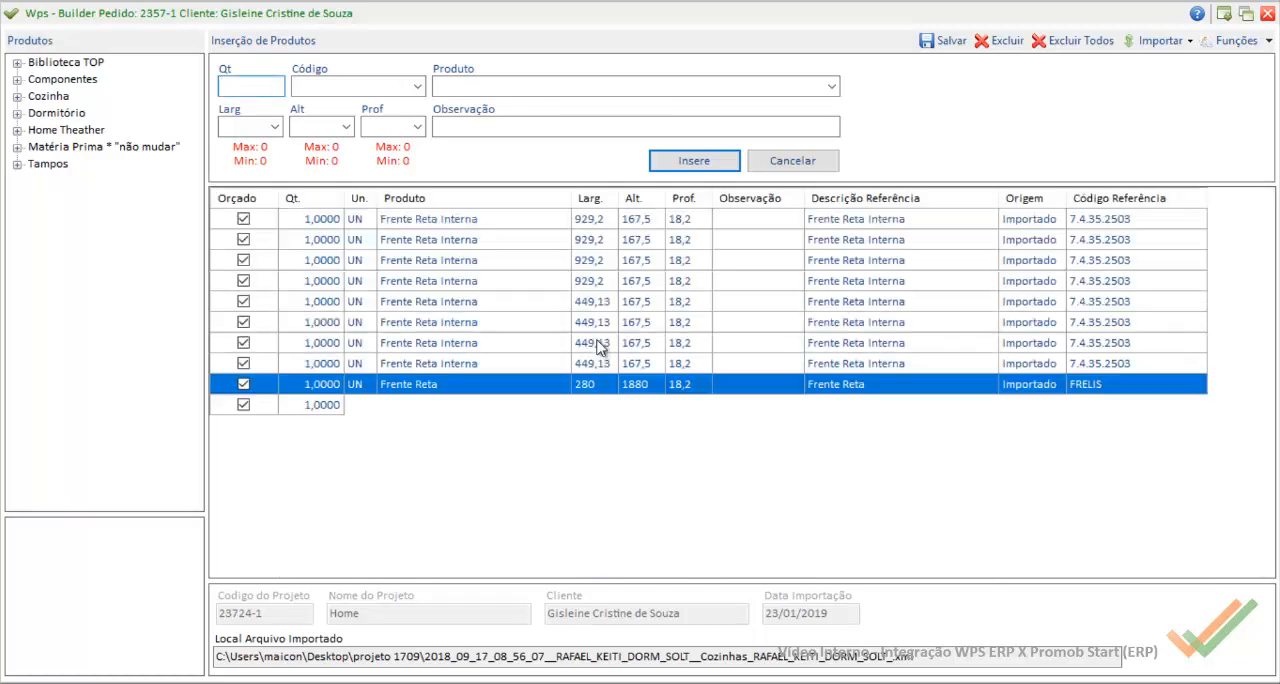
# Step: Examine the Base Corpo components inside the Armário c/ Portas de Giro c/ Rodapé item, and close the aggregate lists
pyautogui.keyDown('ctrl'); pyautogui.click(538, 301); pyautogui.keyUp('ctrl')
pyautogui.click(538, 301)
pyautogui.click(722, 262)
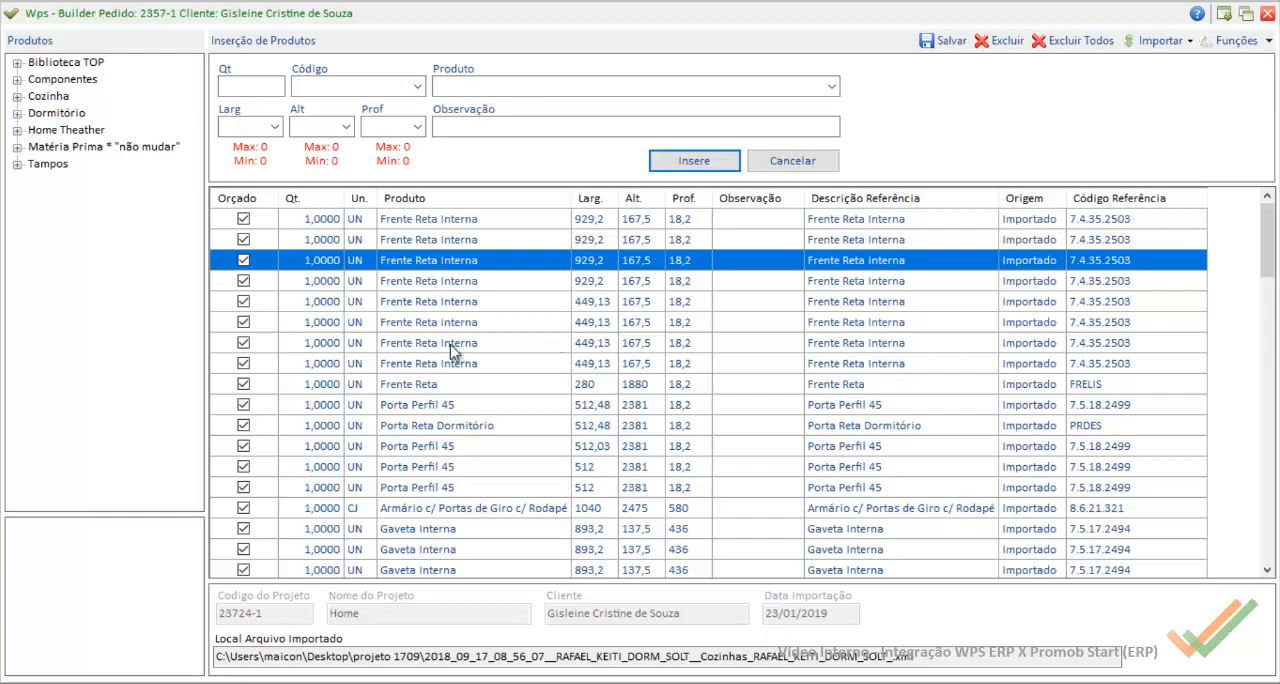
pyautogui.doubleClick(441, 510)
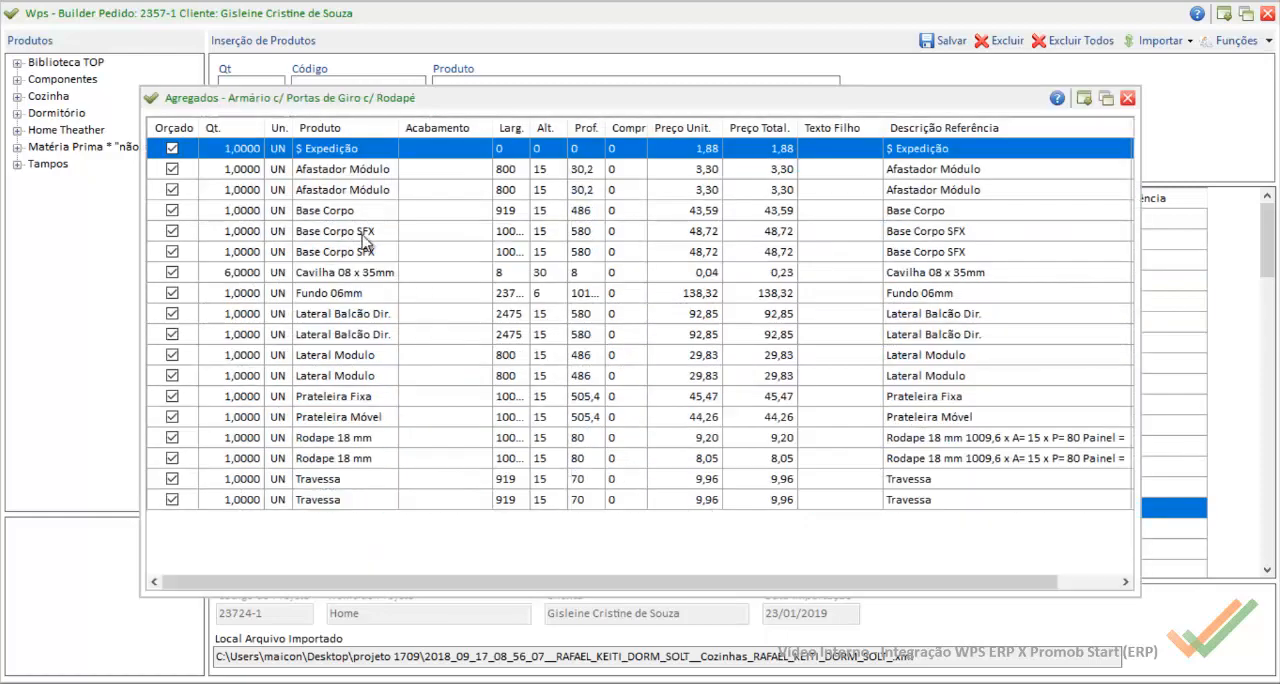
pyautogui.doubleClick(372, 214)
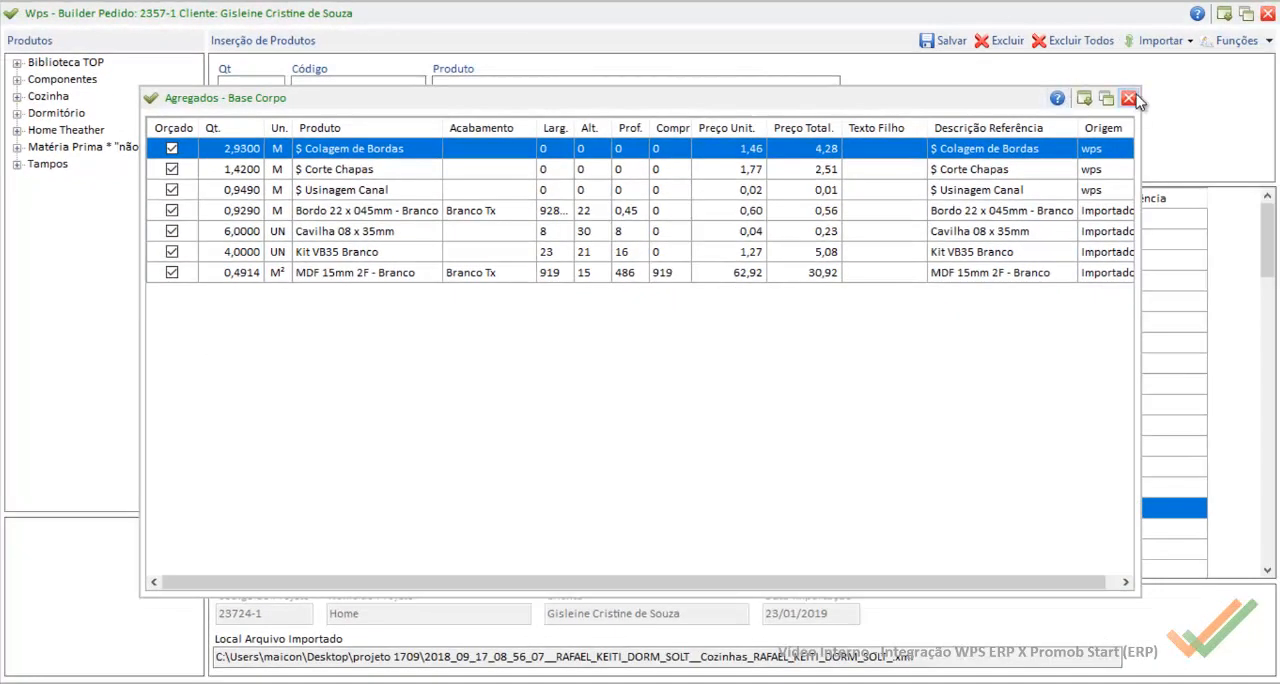
pyautogui.click(1129, 98)
pyautogui.click(1129, 98)
# Step: Open the PromobStart-Casa Rupe XML import configuration using the project's XML file as the model
pyautogui.click(1160, 40)
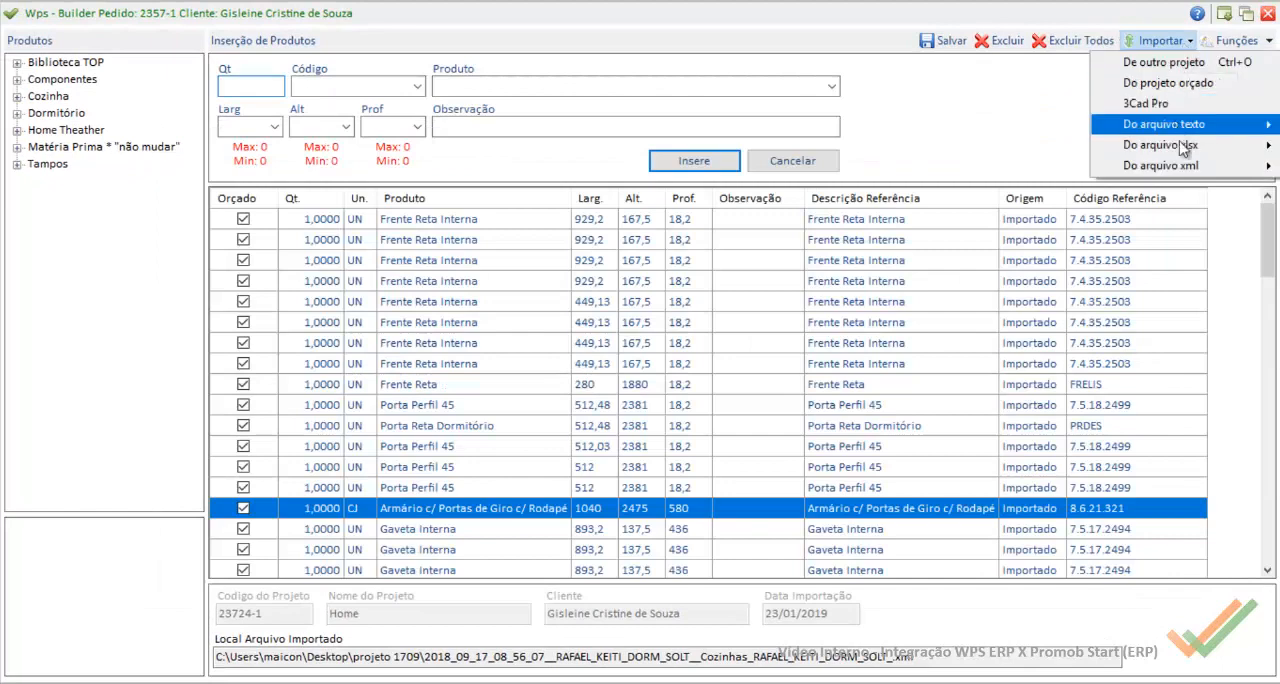
pyautogui.moveTo(1160, 166)
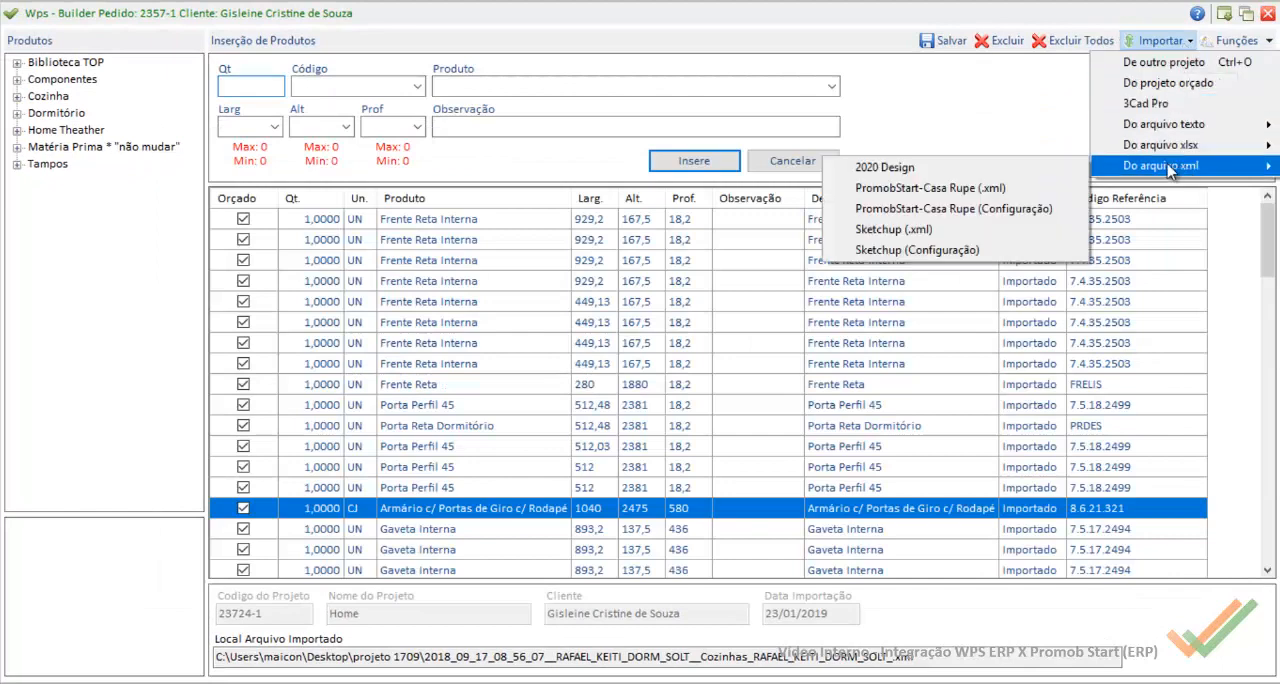
pyautogui.click(972, 210)
pyautogui.doubleClick(268, 206)
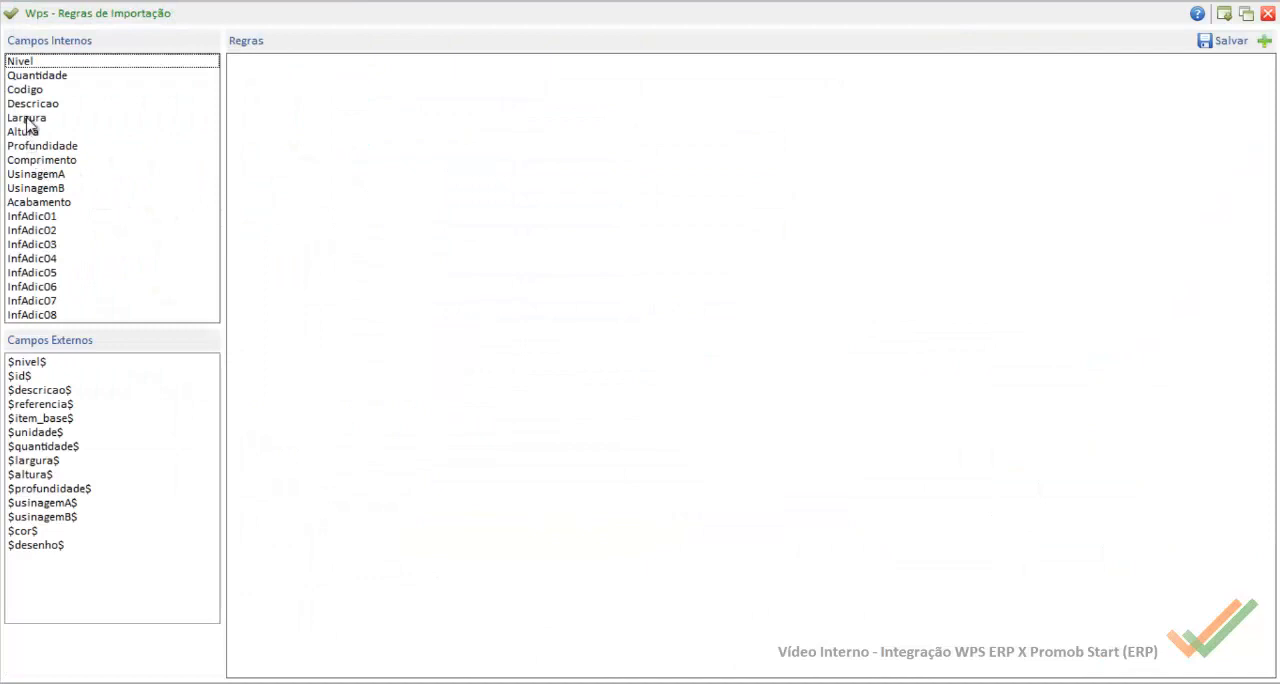
# Step: Add a second rule for the Largura field, place it before the existing rule and give it a condition
pyautogui.click(28, 119)
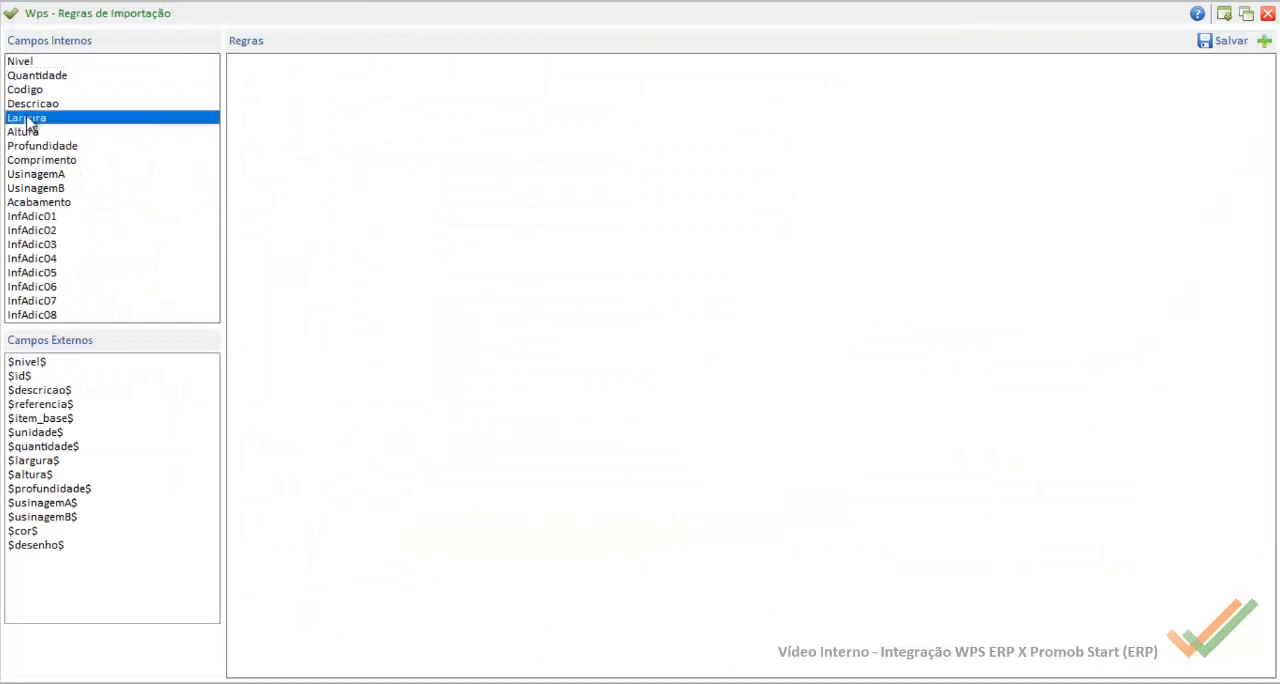
pyautogui.click(1264, 41)
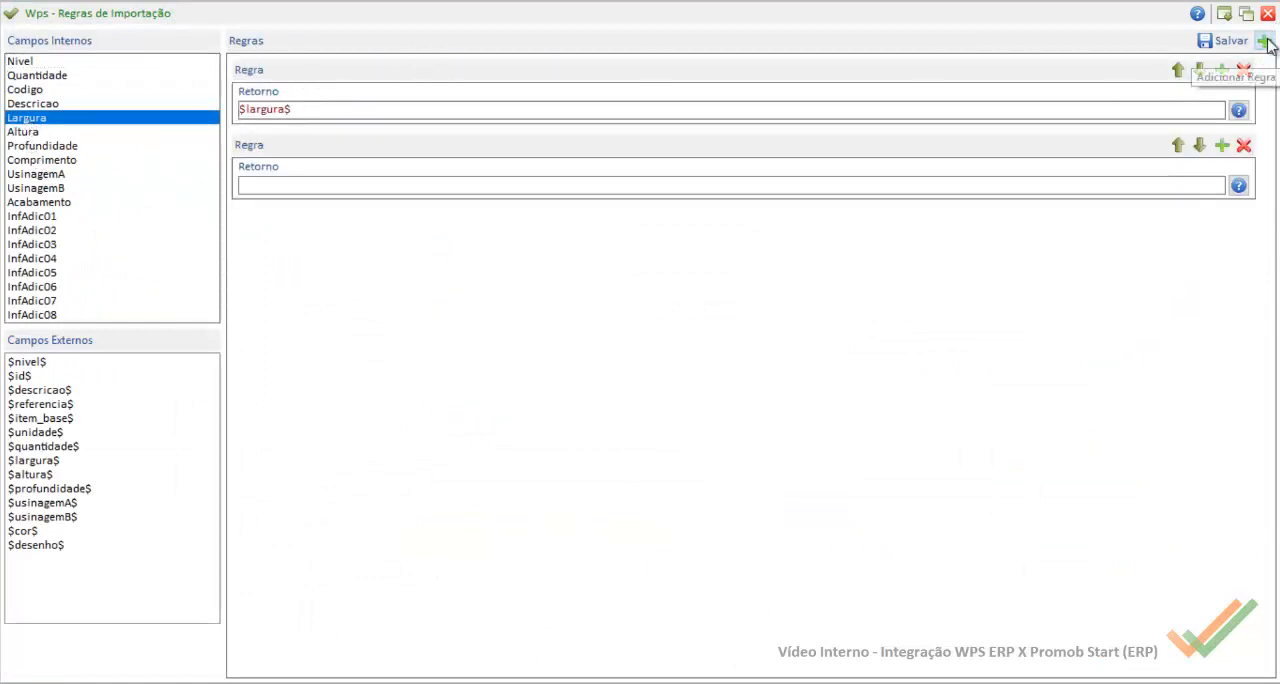
pyautogui.click(1178, 146)
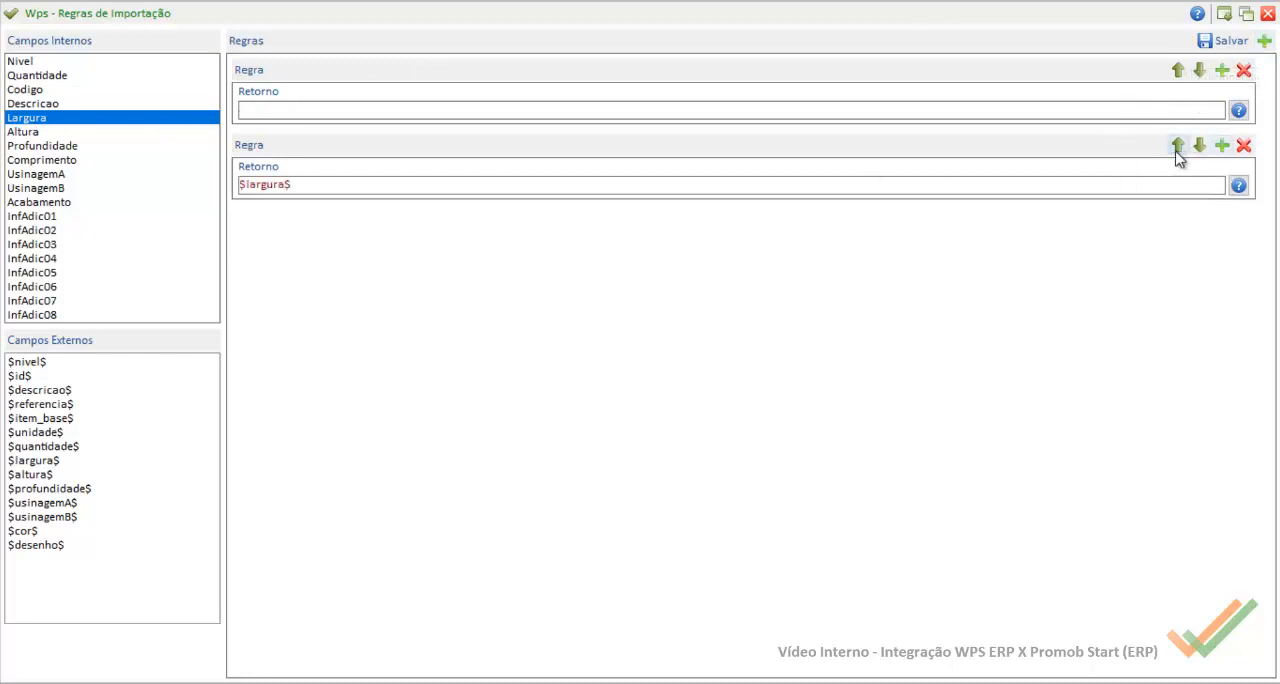
pyautogui.click(1222, 70)
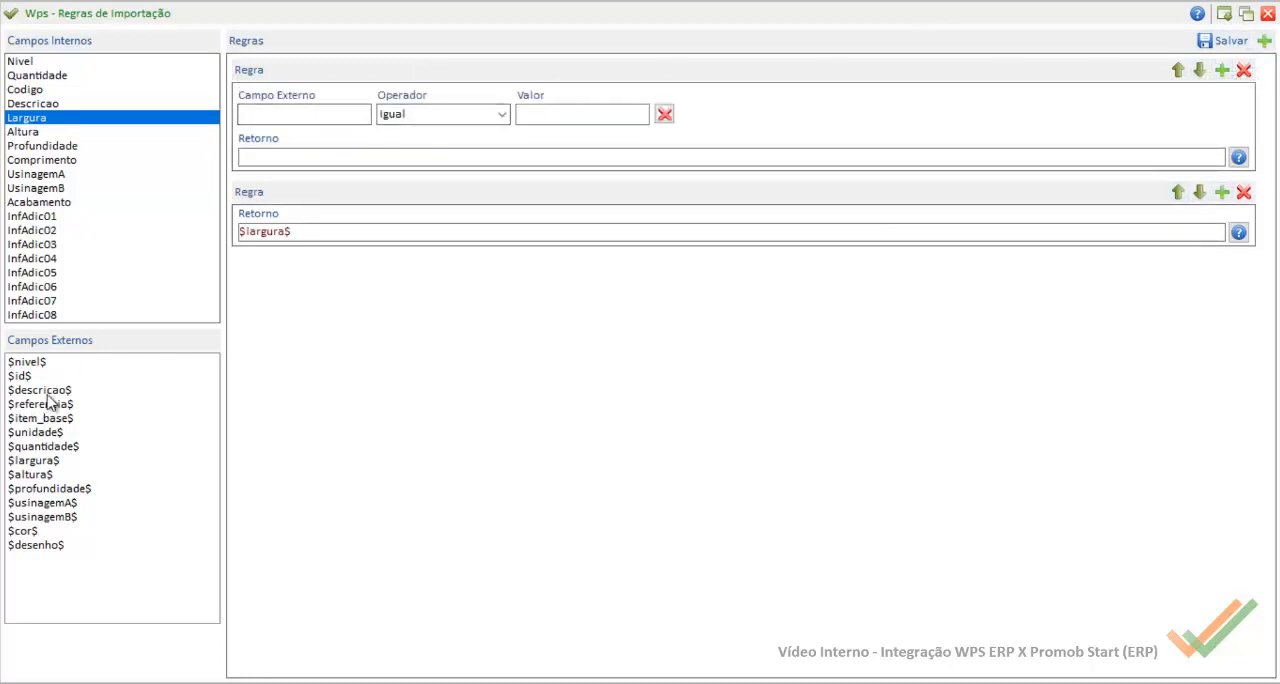
# Step: Set the first Largura rule's condition to external field $descricao$, operator Contem, value Chapa
pyautogui.moveTo(50, 392); pyautogui.dragTo(305, 116)
pyautogui.click(502, 115)
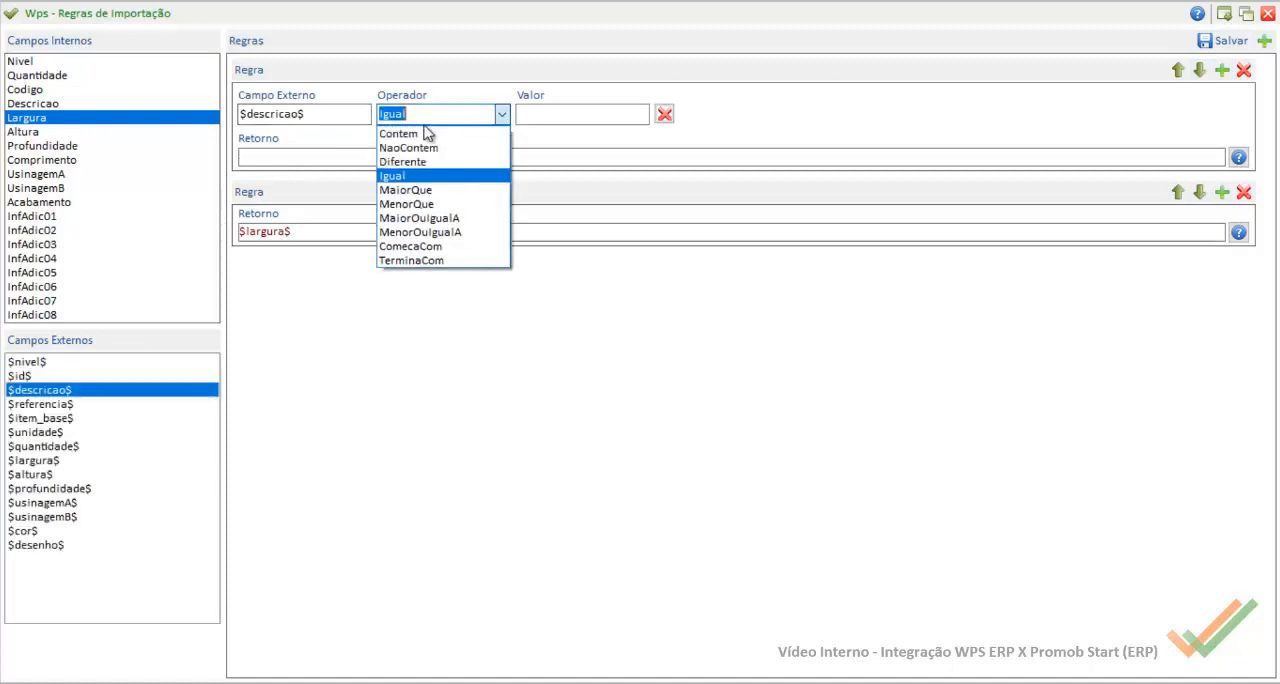
pyautogui.click(430, 131)
pyautogui.click(534, 113)
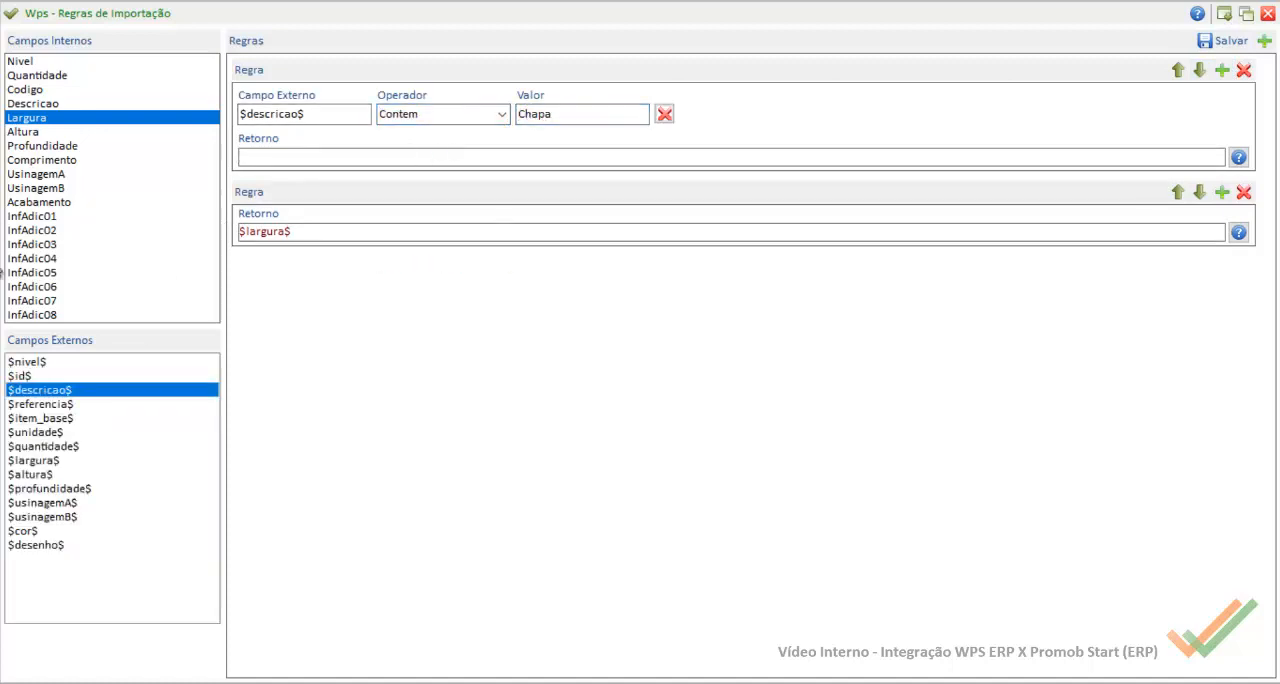
# Step: Set the Largura Chapa rule's return to $profundidade$, then save and close the import rules
pyautogui.moveTo(57, 490); pyautogui.dragTo(304, 158)
pyautogui.click(1268, 14)
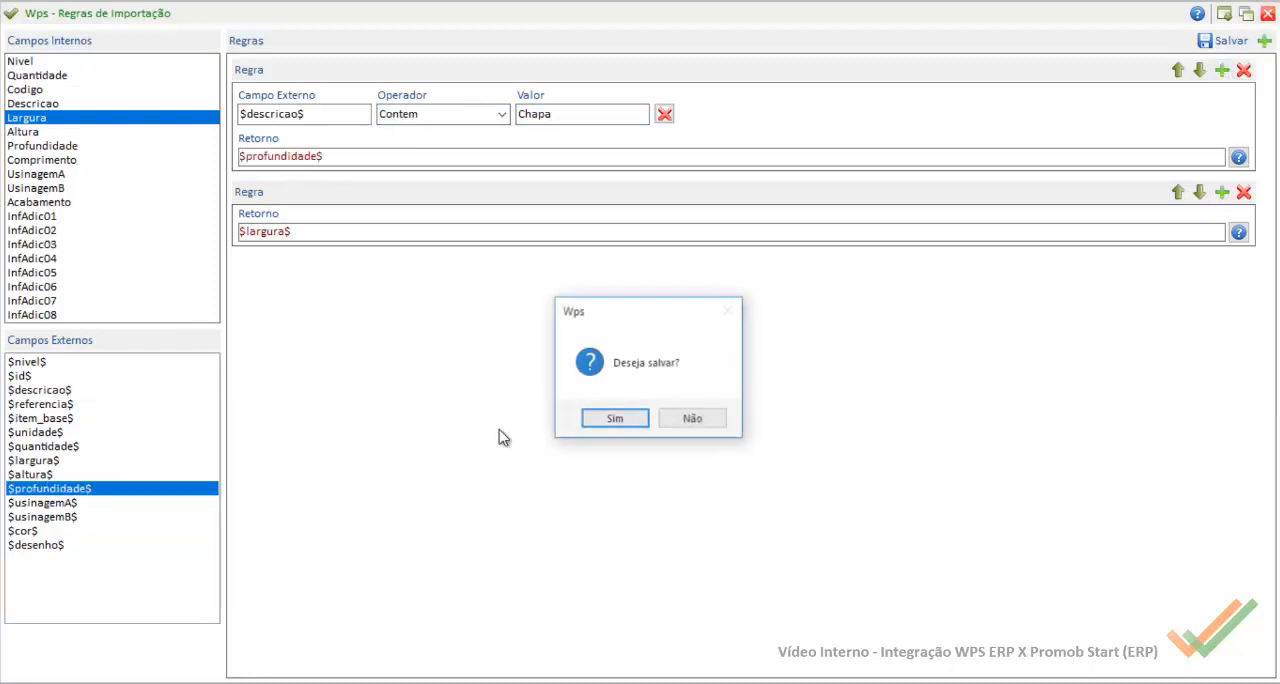
pyautogui.click(617, 429)
pyautogui.click(700, 415)
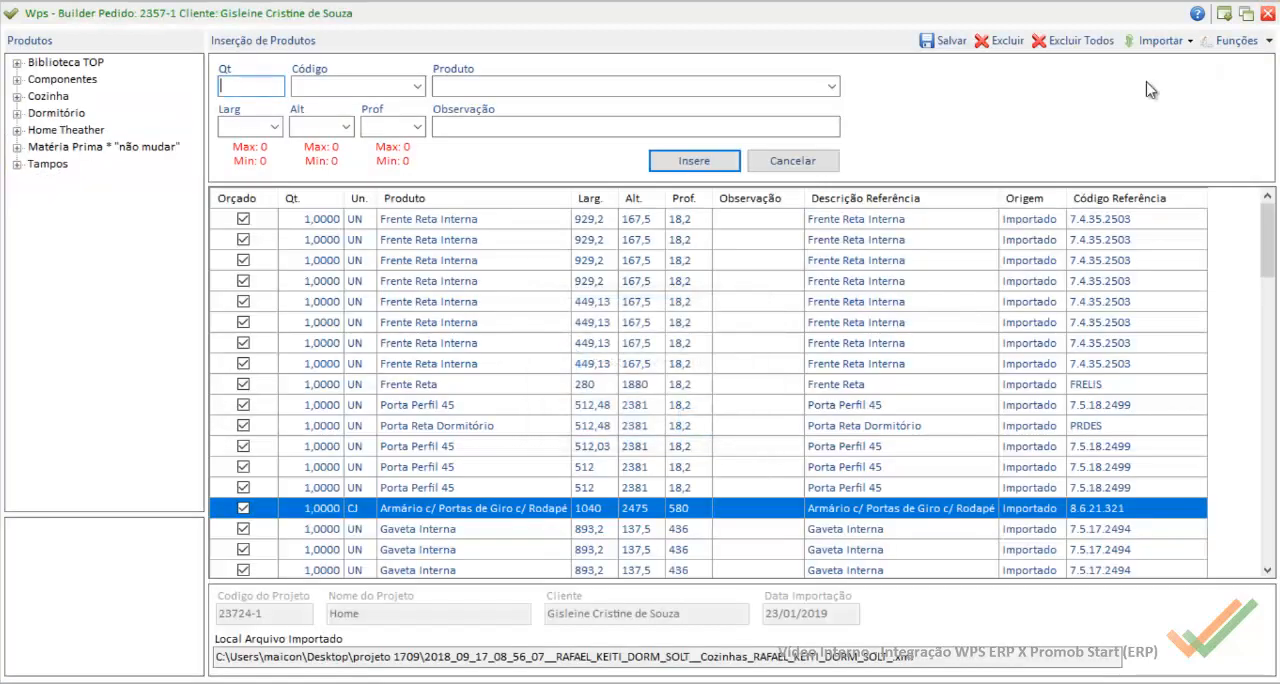
# Step: Reimport the project's PromobStart-Casa Rupe XML file, replacing all items in the order
pyautogui.click(1160, 40)
pyautogui.moveTo(1207, 165)
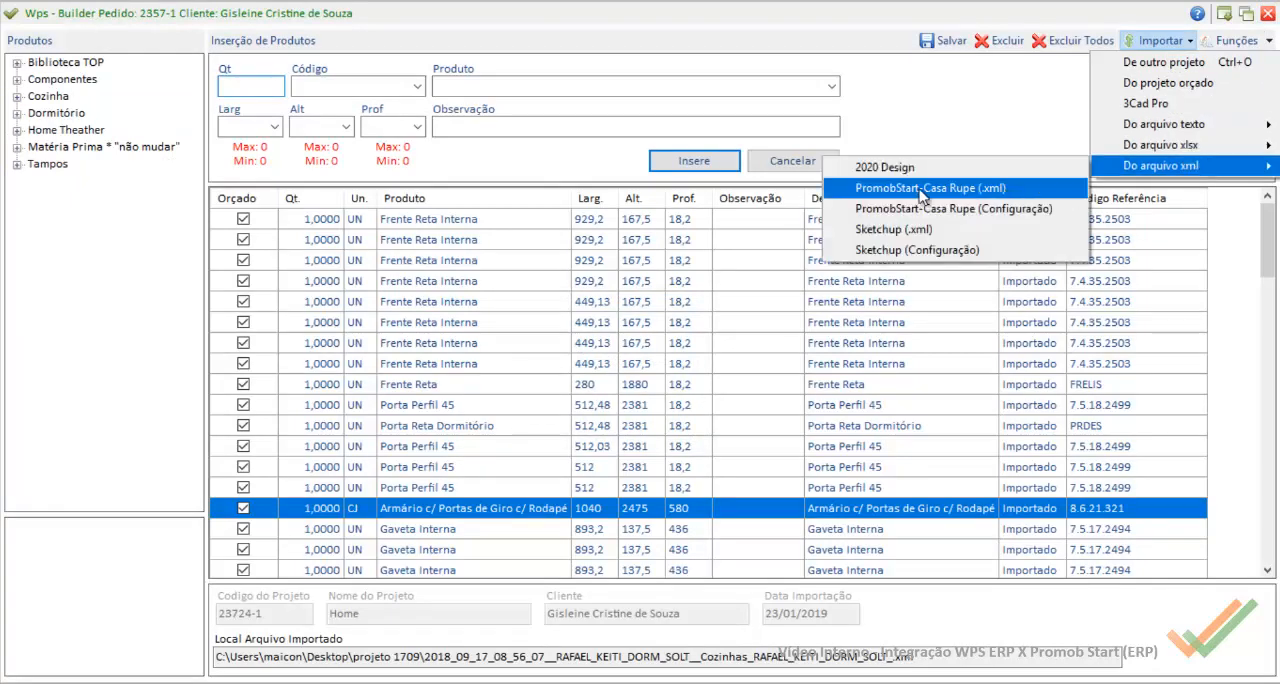
pyautogui.click(918, 188)
pyautogui.click(708, 420)
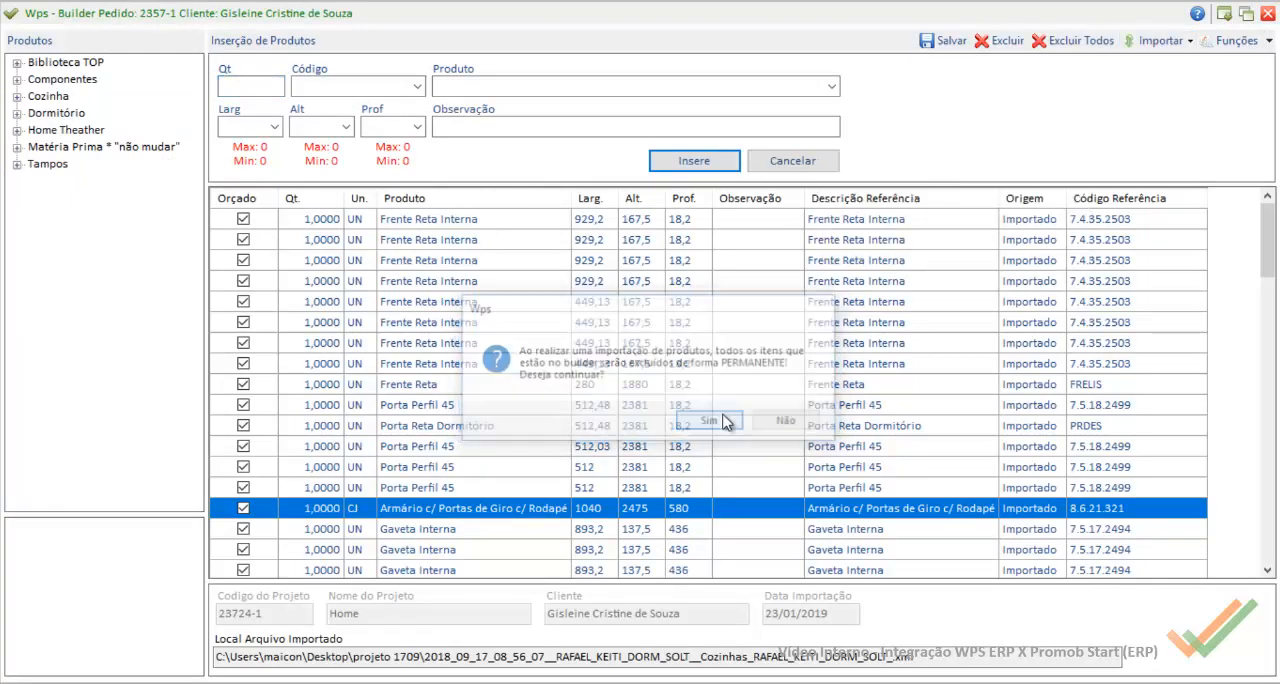
pyautogui.doubleClick(420, 192)
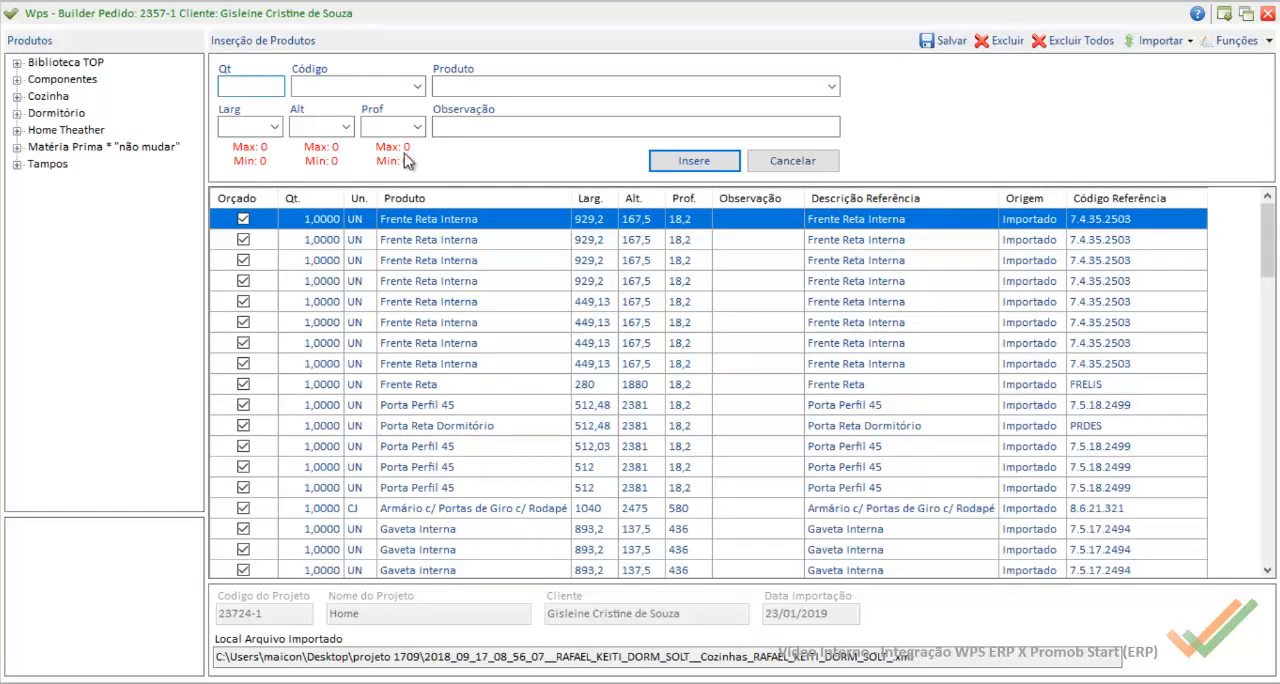
# Step: Check the MDF 15mm 2F - Branco sheet's dimensions in the Armário's Base Corpo, then close the aggregates and the product builder
pyautogui.doubleClick(488, 508)
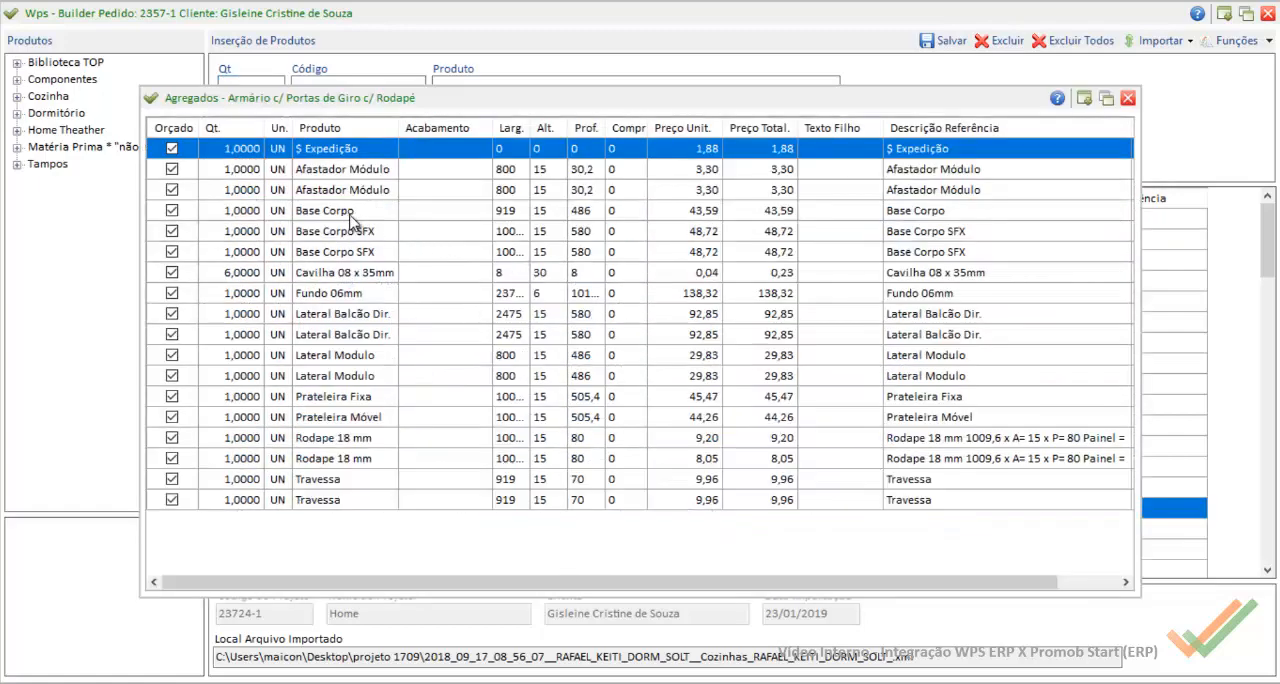
pyautogui.click(351, 219)
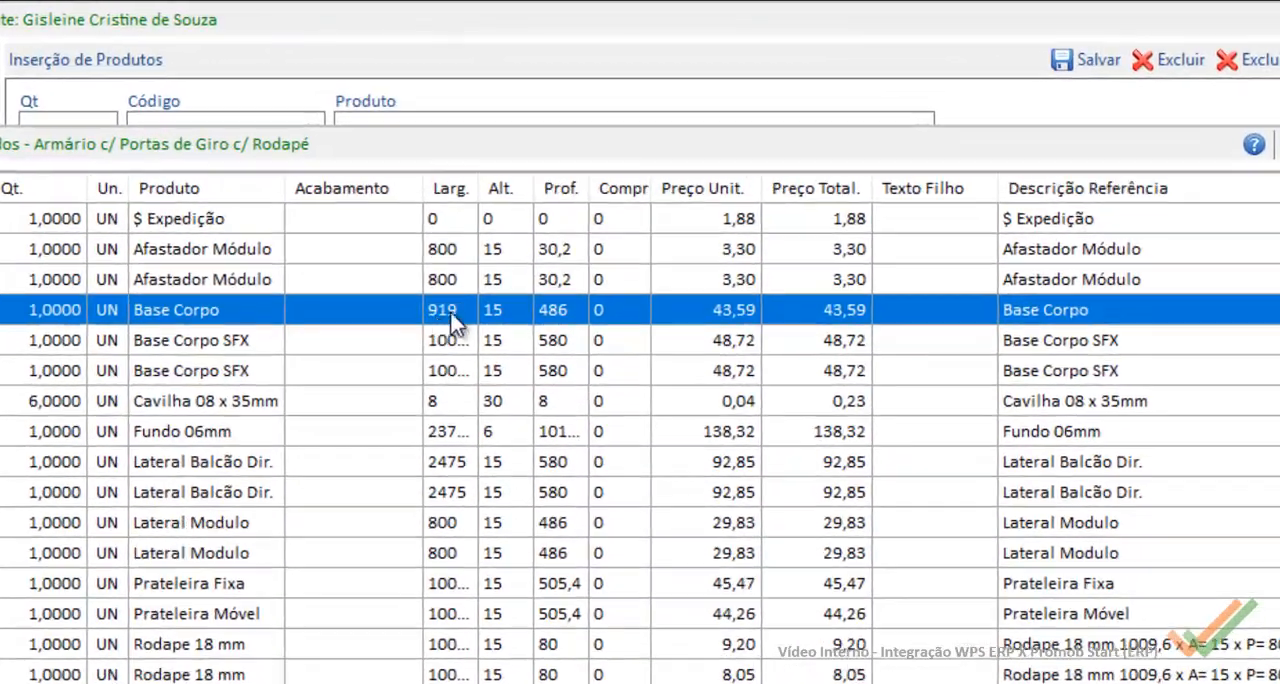
pyautogui.doubleClick(350, 322)
pyautogui.click(501, 412)
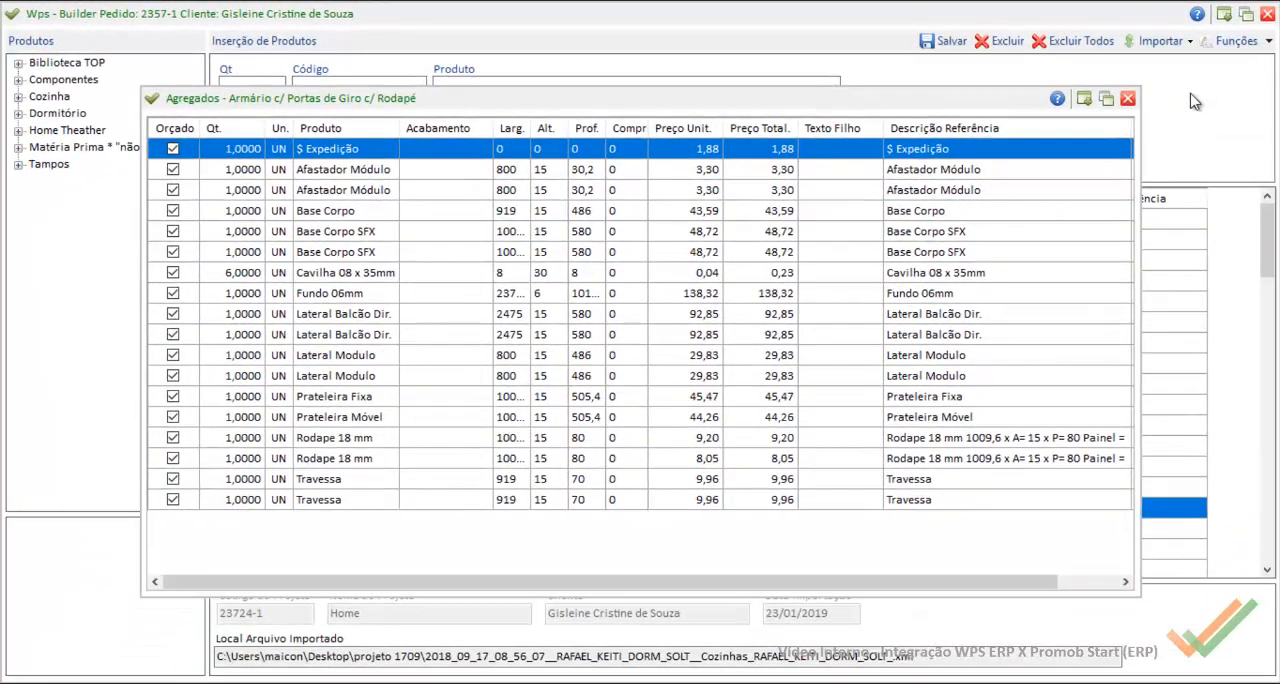
pyautogui.click(1265, 126)
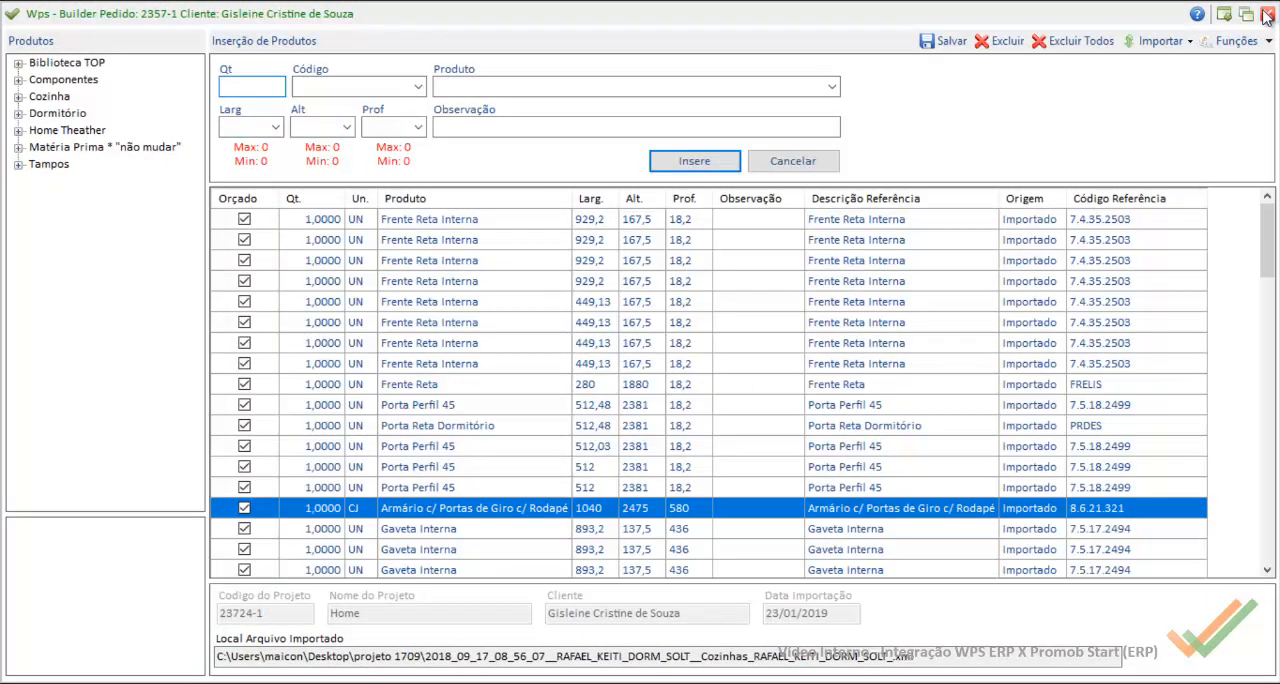
pyautogui.click(1267, 15)
pyautogui.click(642, 424)
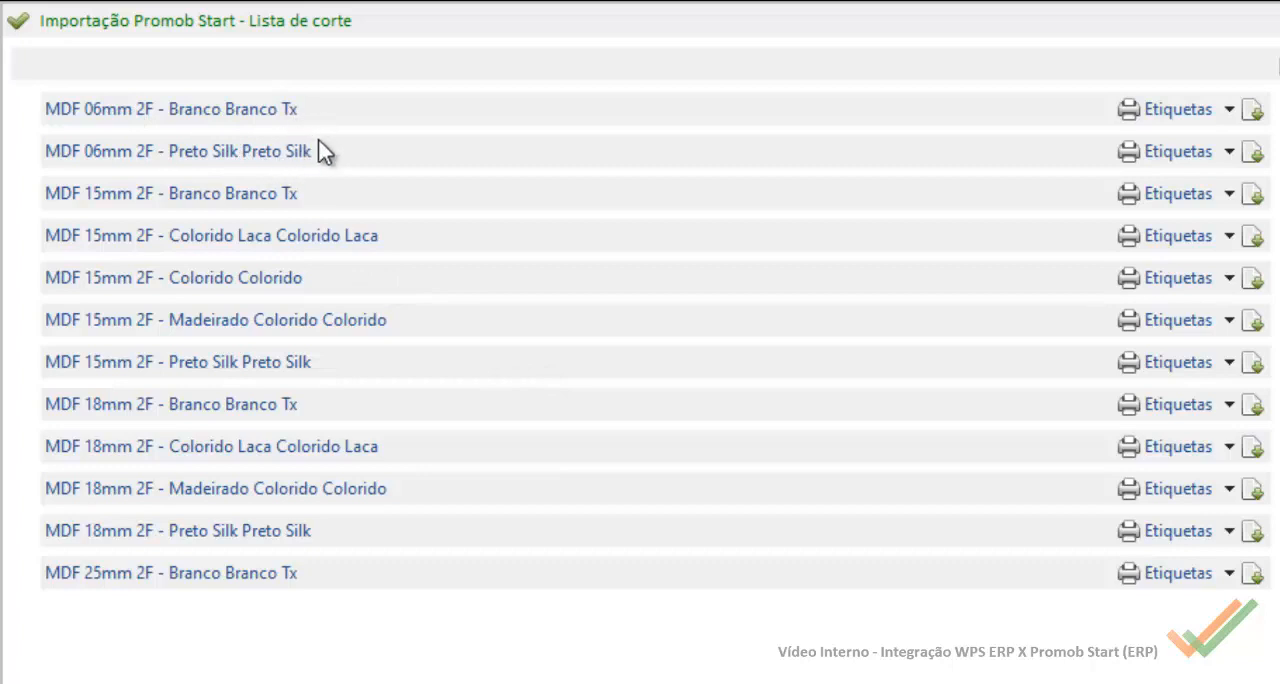
# Step: Review the cut list pieces for MDF 06mm Branco Tx, MDF 06mm Preto Silk and MDF 15mm Branco Tx, collapsing each group
pyautogui.click(1256, 112)
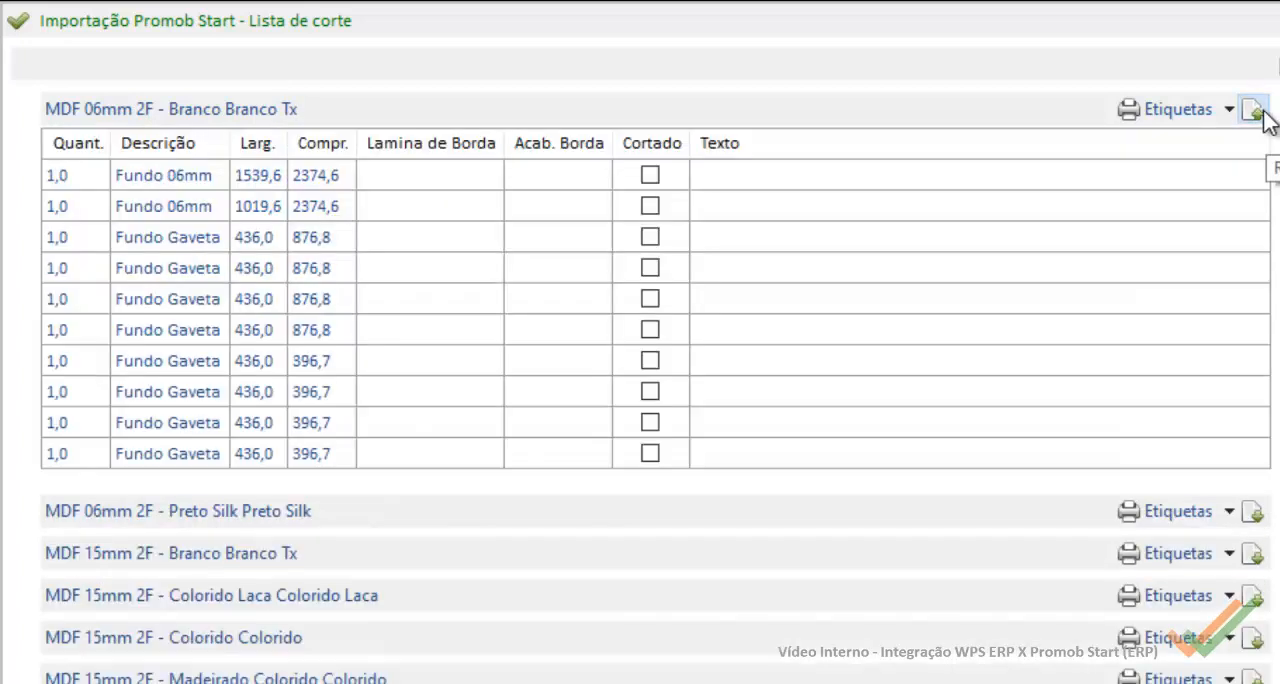
pyautogui.click(1254, 112)
pyautogui.click(1252, 152)
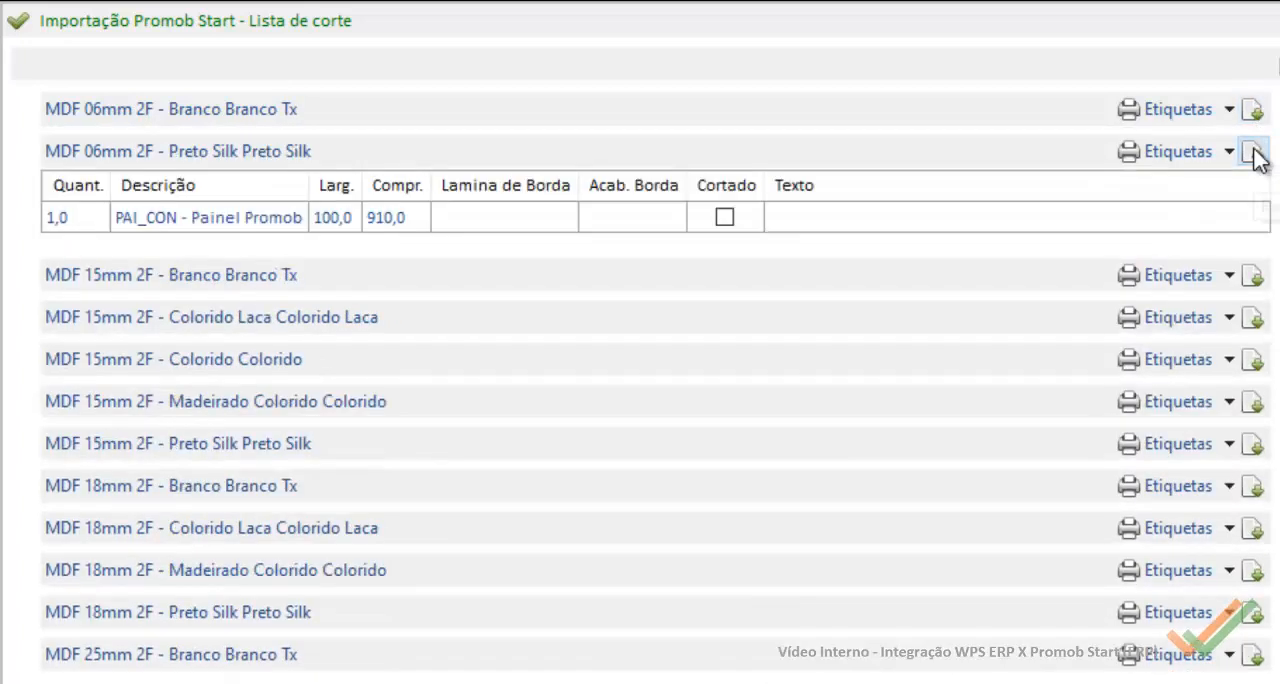
pyautogui.click(1254, 152)
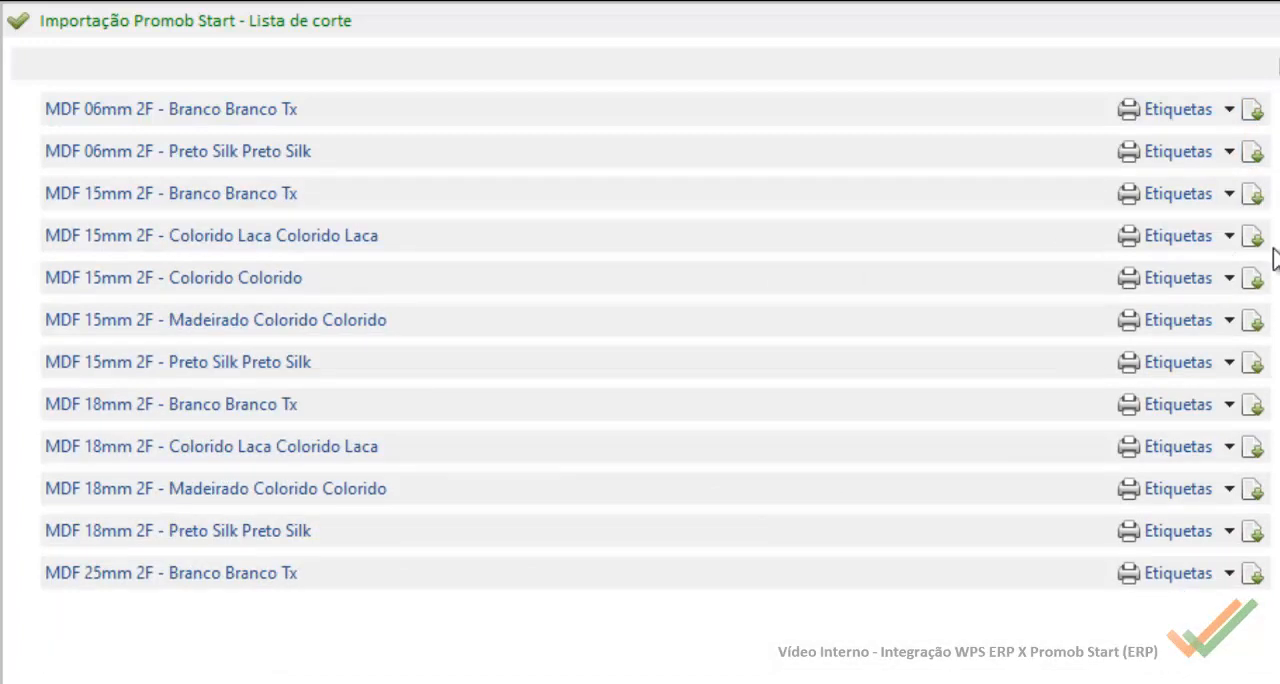
pyautogui.click(1252, 194)
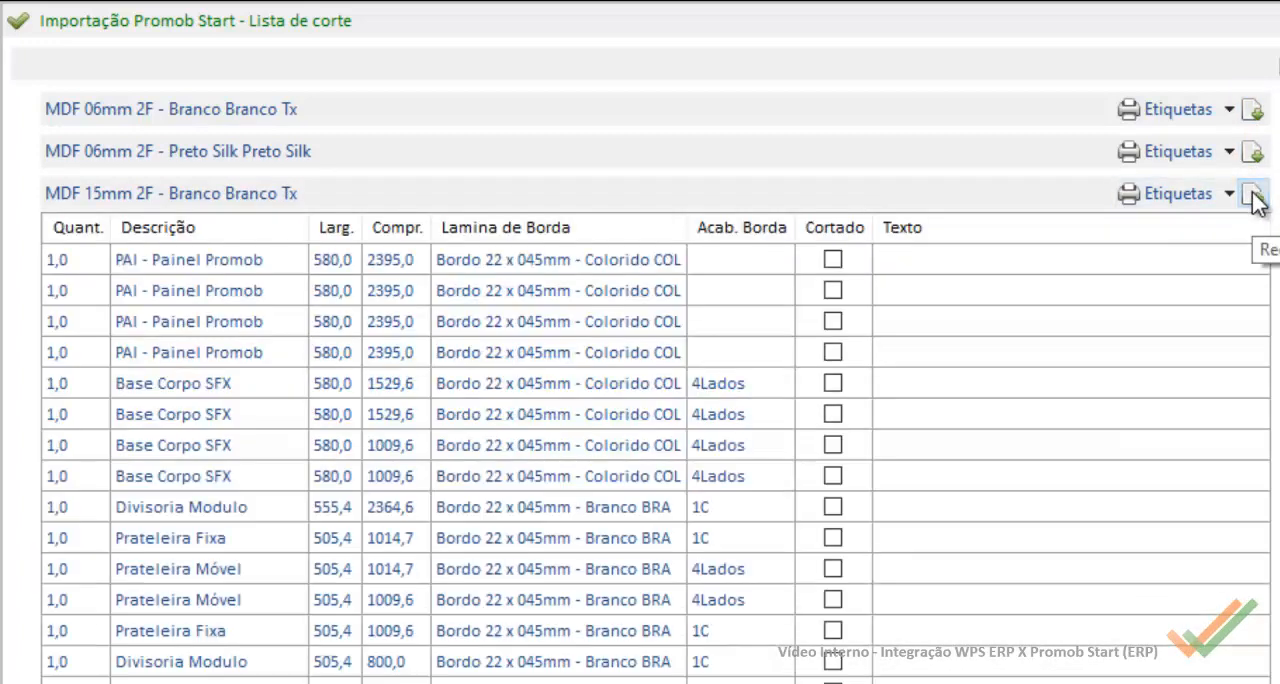
pyautogui.click(1254, 197)
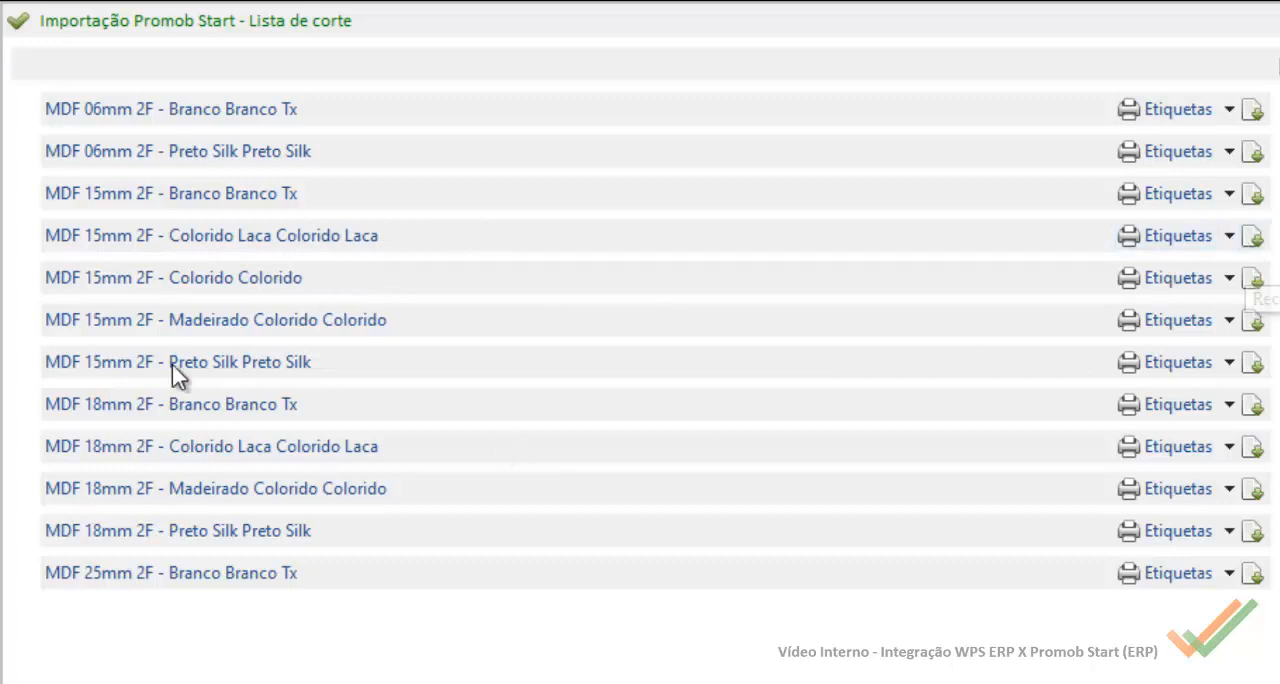
# Step: Review the cut list pieces for MDF 15mm Madeirado Colorido, Colorido and Colorido Laca, collapsing each group
pyautogui.click(1254, 322)
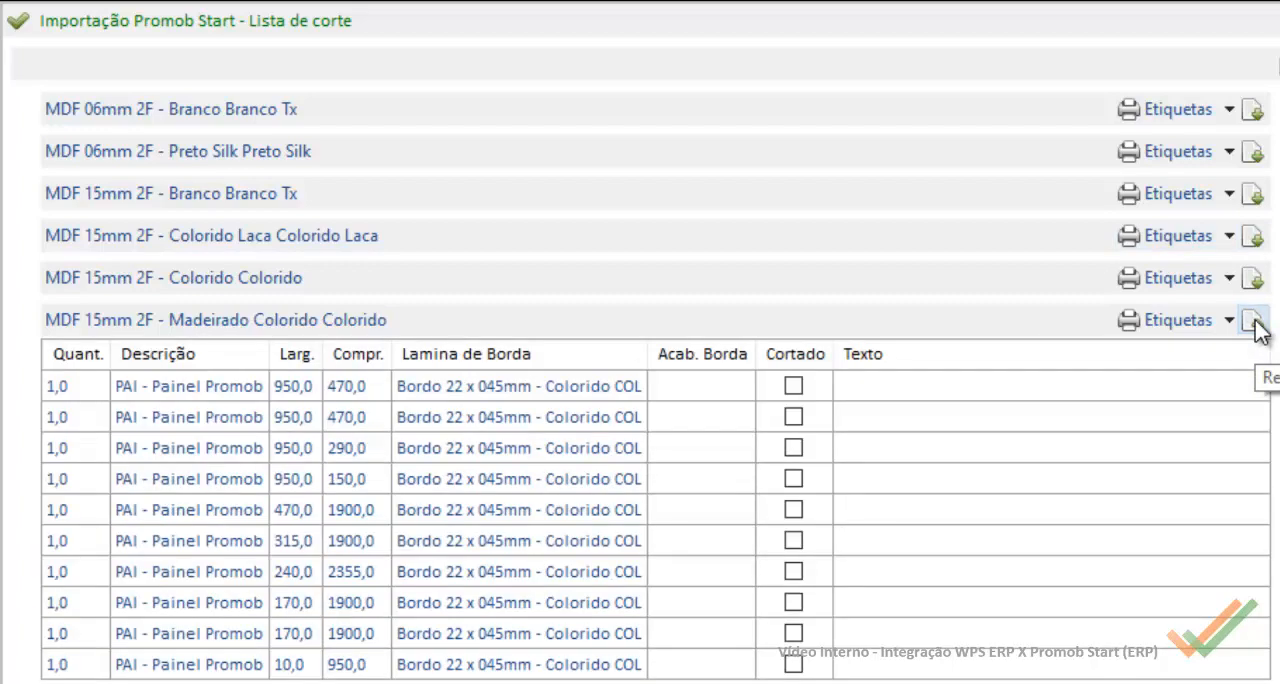
pyautogui.click(1254, 322)
pyautogui.click(1256, 280)
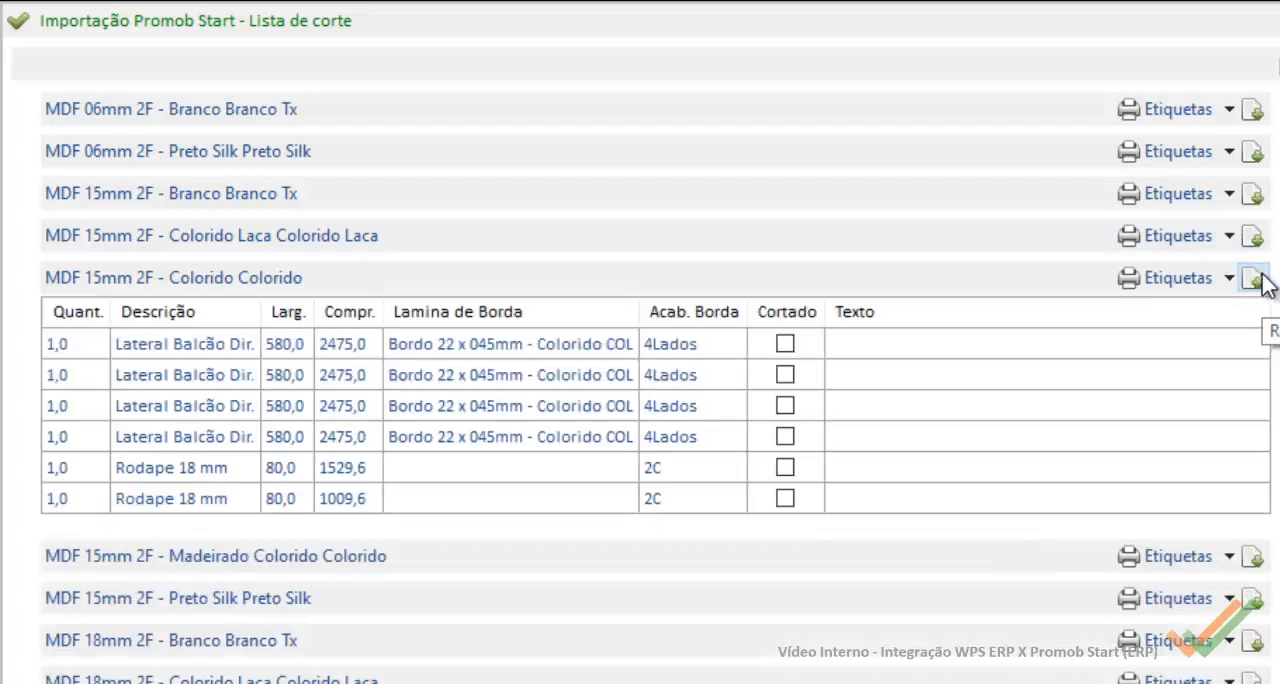
pyautogui.click(1260, 281)
pyautogui.click(1256, 242)
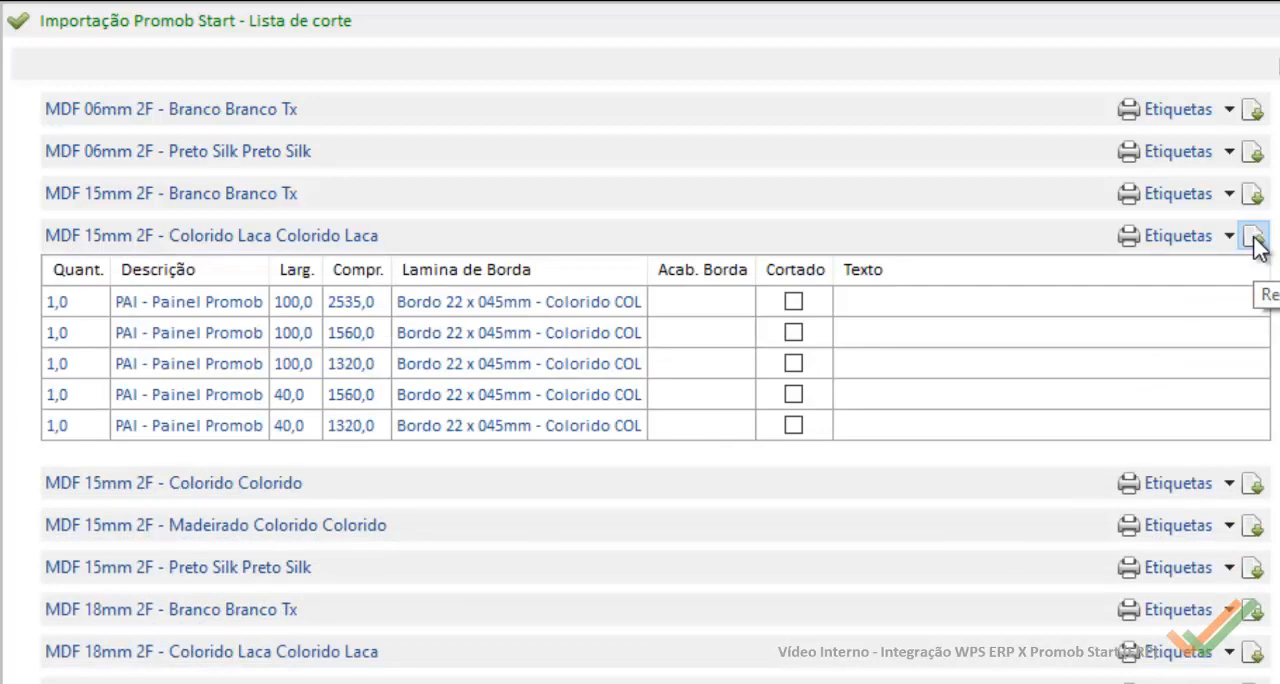
pyautogui.click(1256, 245)
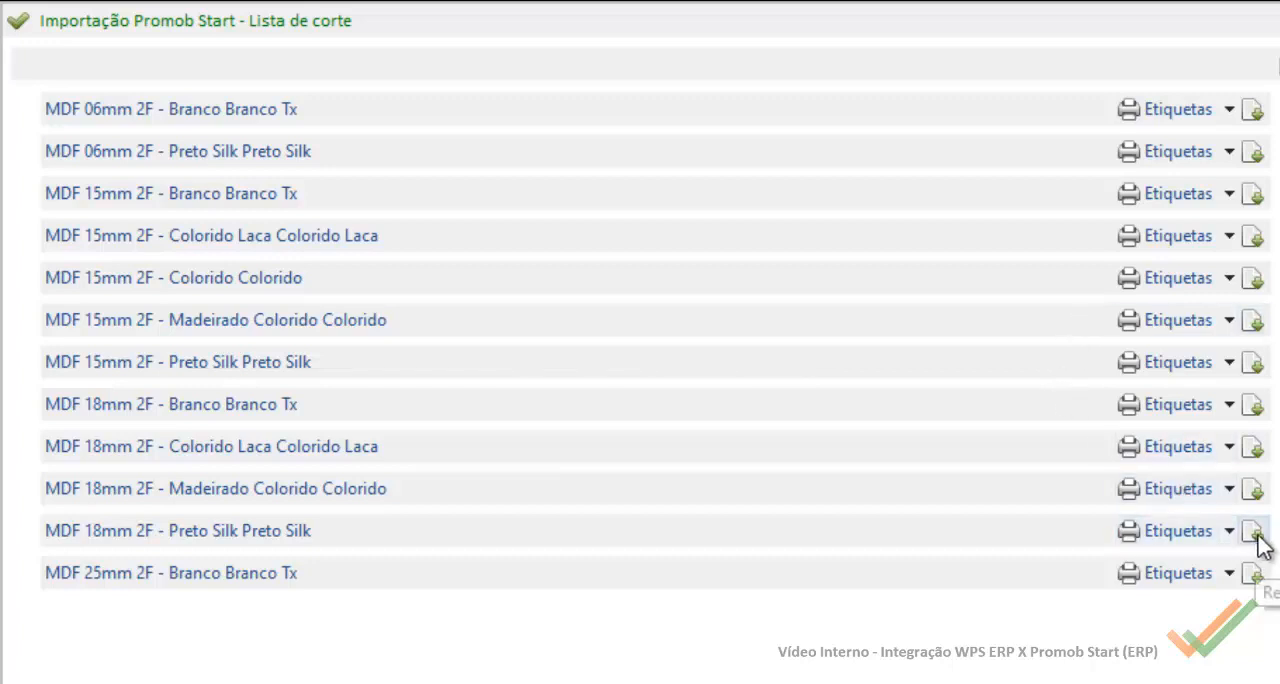
# Step: Export the cut list to the projeto 1709 folder as the Excel file Wps_Lista_Corte_Importação Promob Start
pyautogui.click(1255, 574)
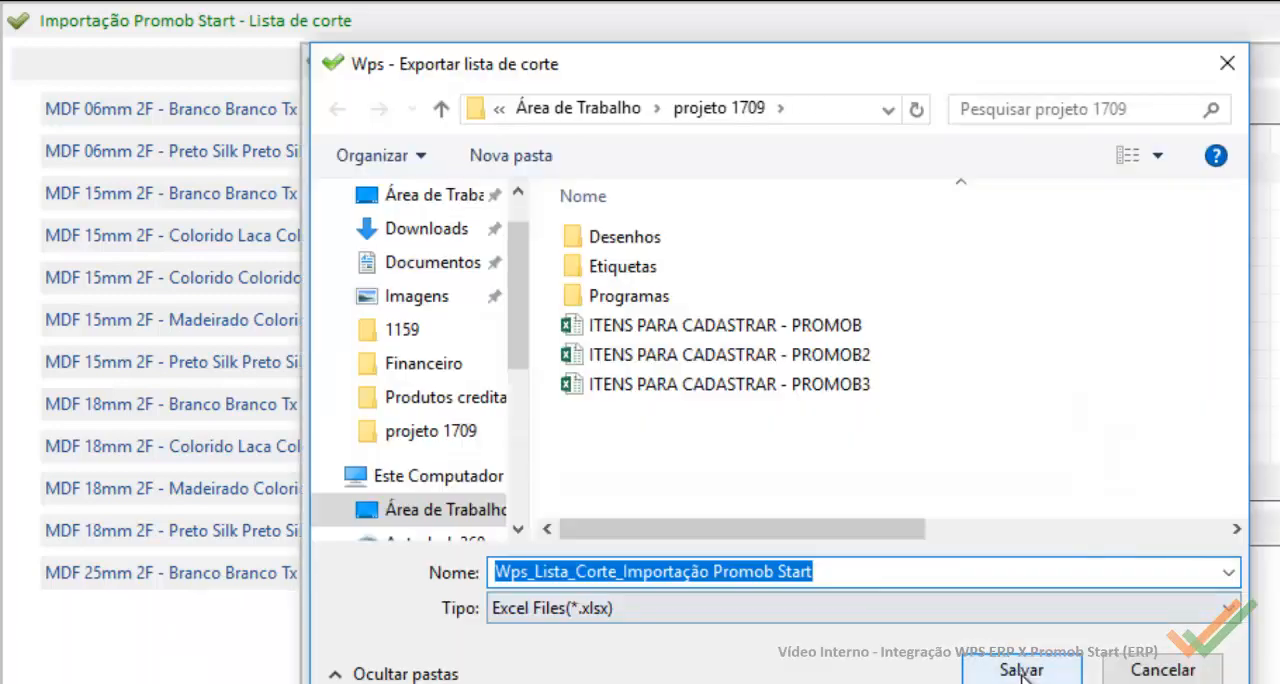
pyautogui.click(1023, 673)
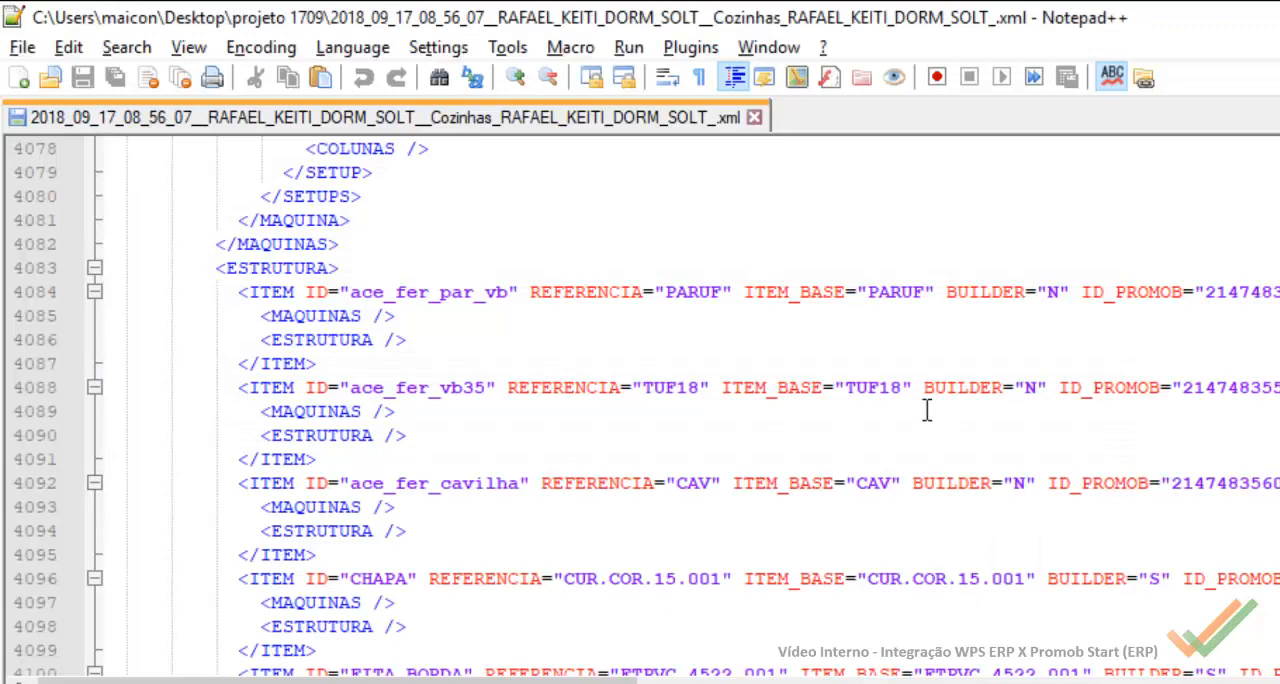
# Step: In the Promob XML in Notepad++, locate item com_coz_lat_cons_arm_gir and copy its CNCPROGRAM1 response LAT00000075A
pyautogui.scroll(17, 927, 410)
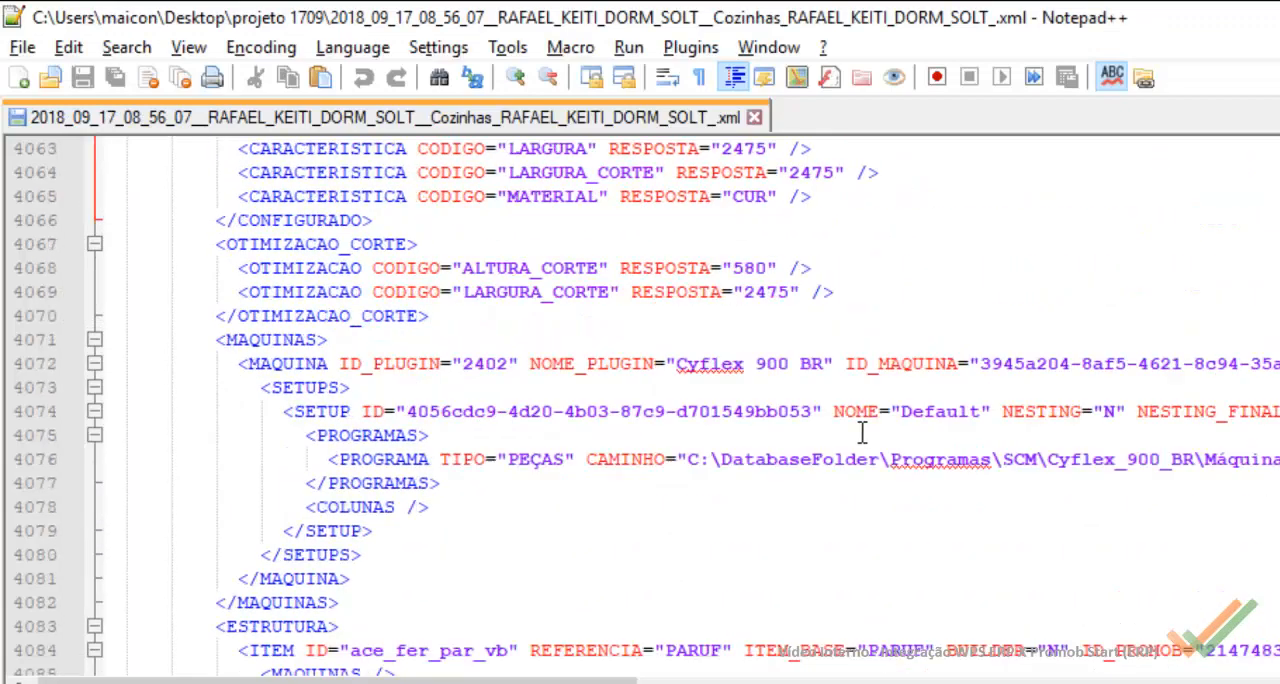
pyautogui.scroll(4, 884, 432)
pyautogui.scroll(-4, 885, 430)
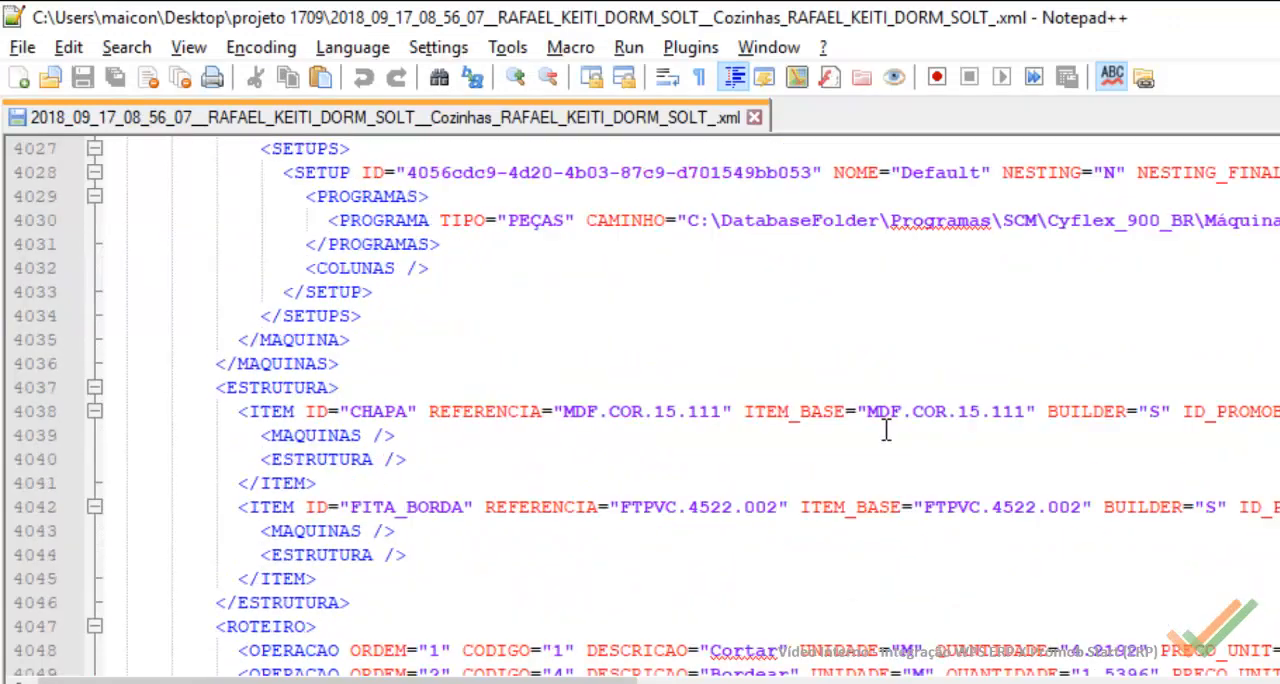
pyautogui.scroll(-6, 885, 430)
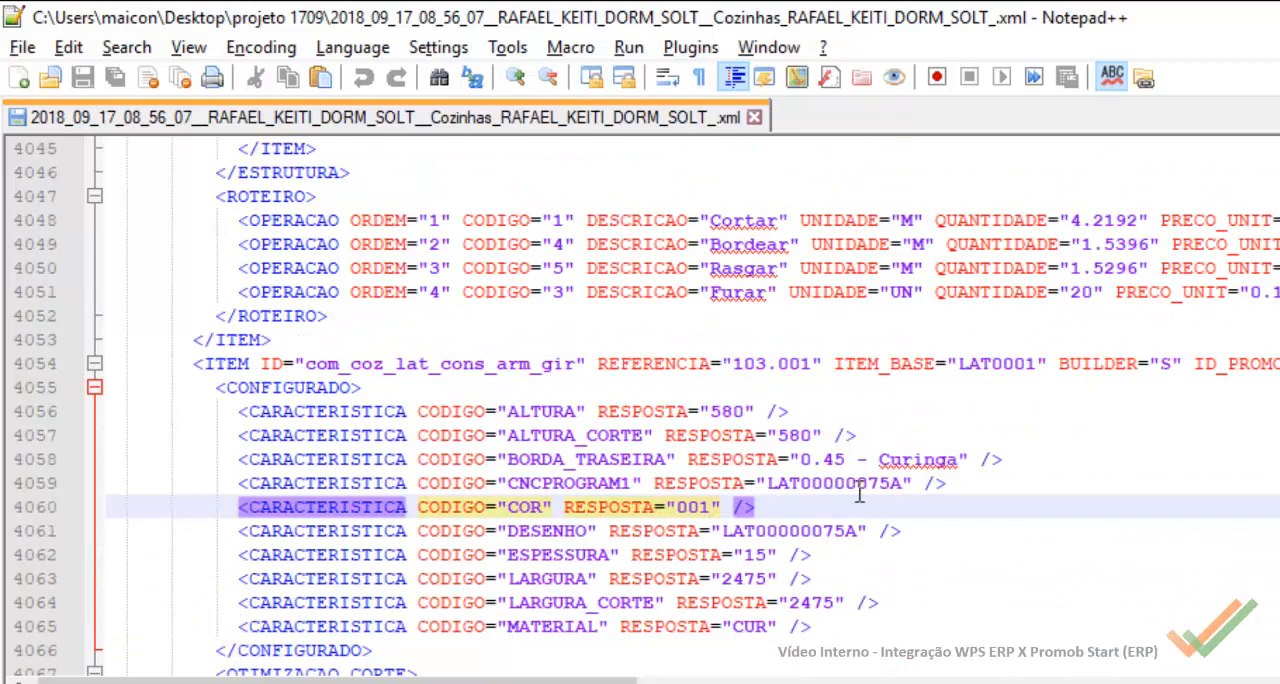
pyautogui.doubleClick(855, 483)
pyautogui.click(833, 483)
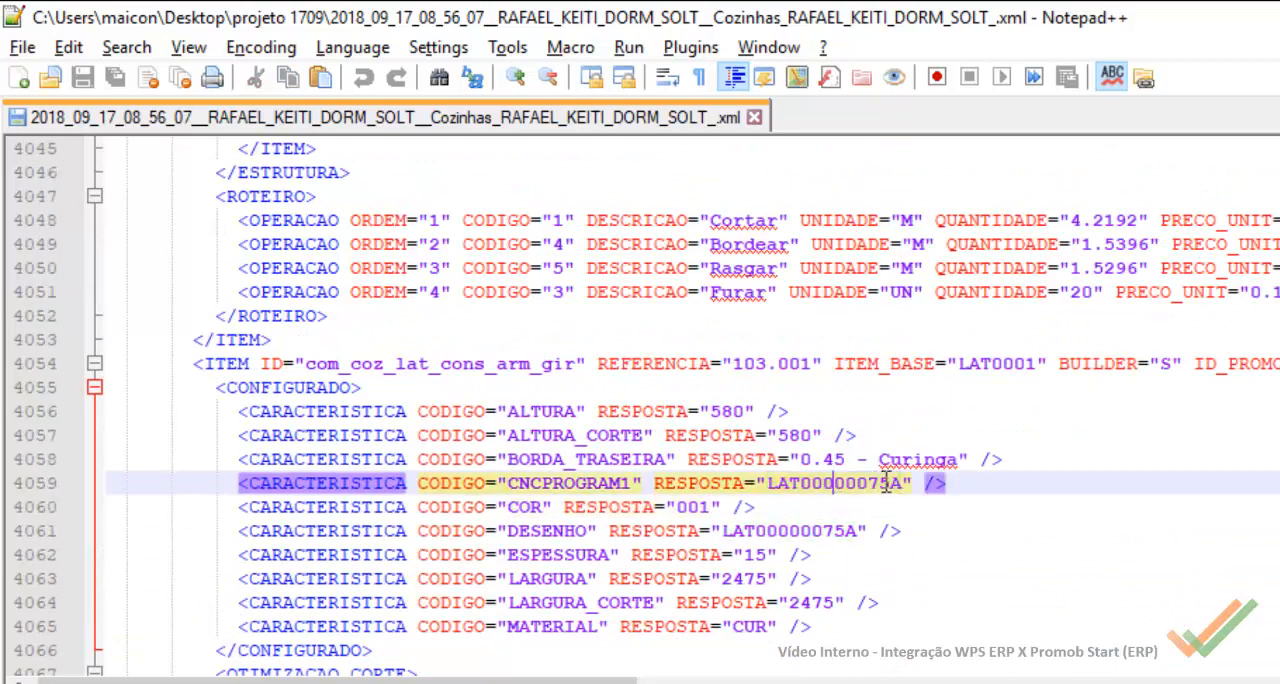
pyautogui.moveTo(888, 490); pyautogui.dragTo(773, 496)
pyautogui.click(846, 485)
pyautogui.moveTo(770, 484); pyautogui.dragTo(900, 490)
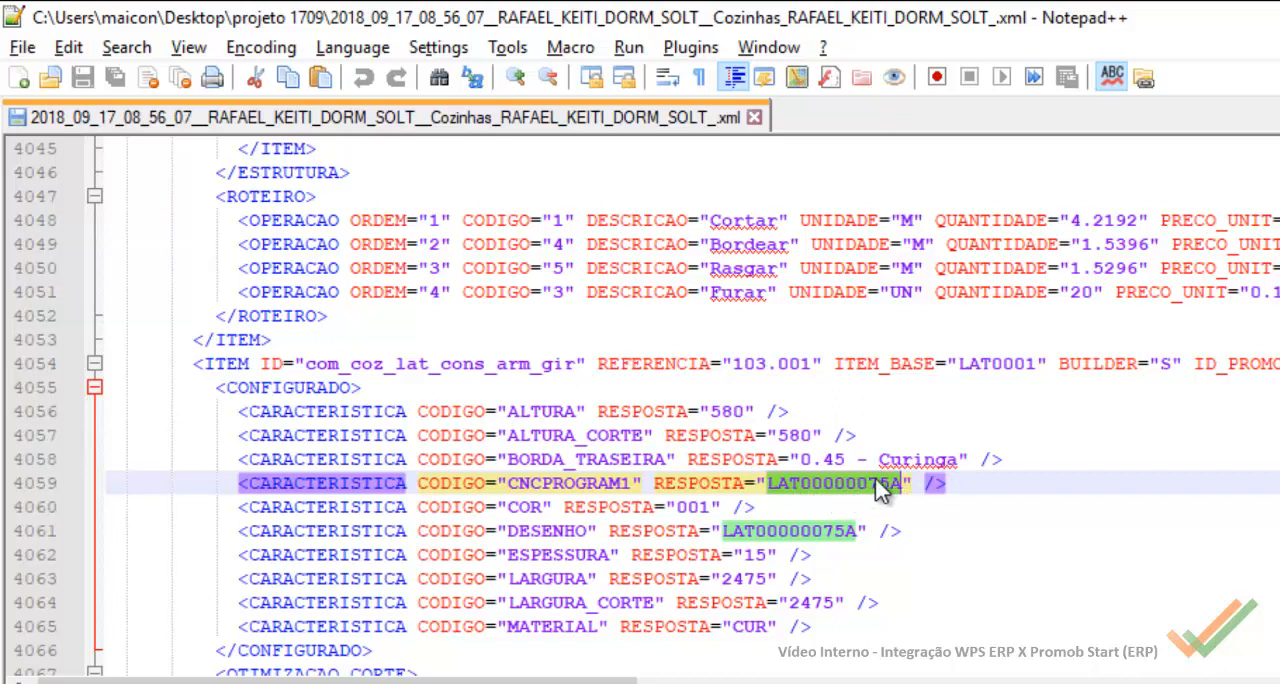
pyautogui.click(901, 484)
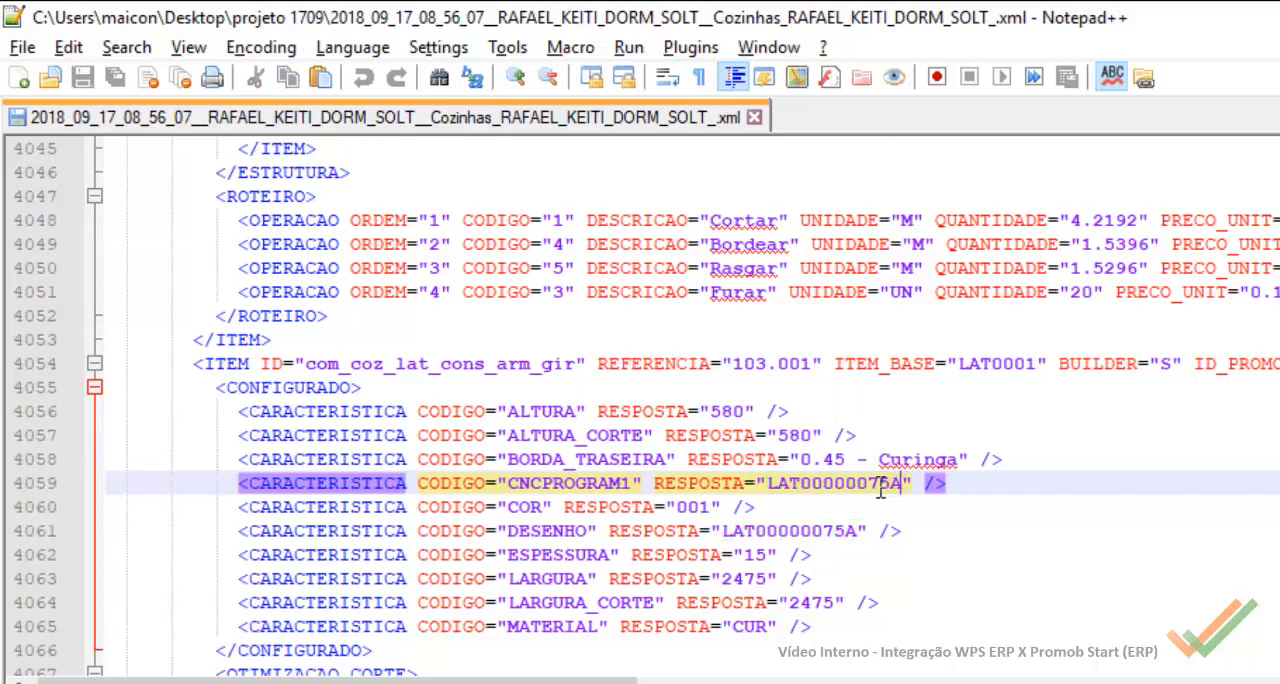
pyautogui.moveTo(900, 488); pyautogui.dragTo(772, 488)
pyautogui.hotkey('ctrl', 'c')
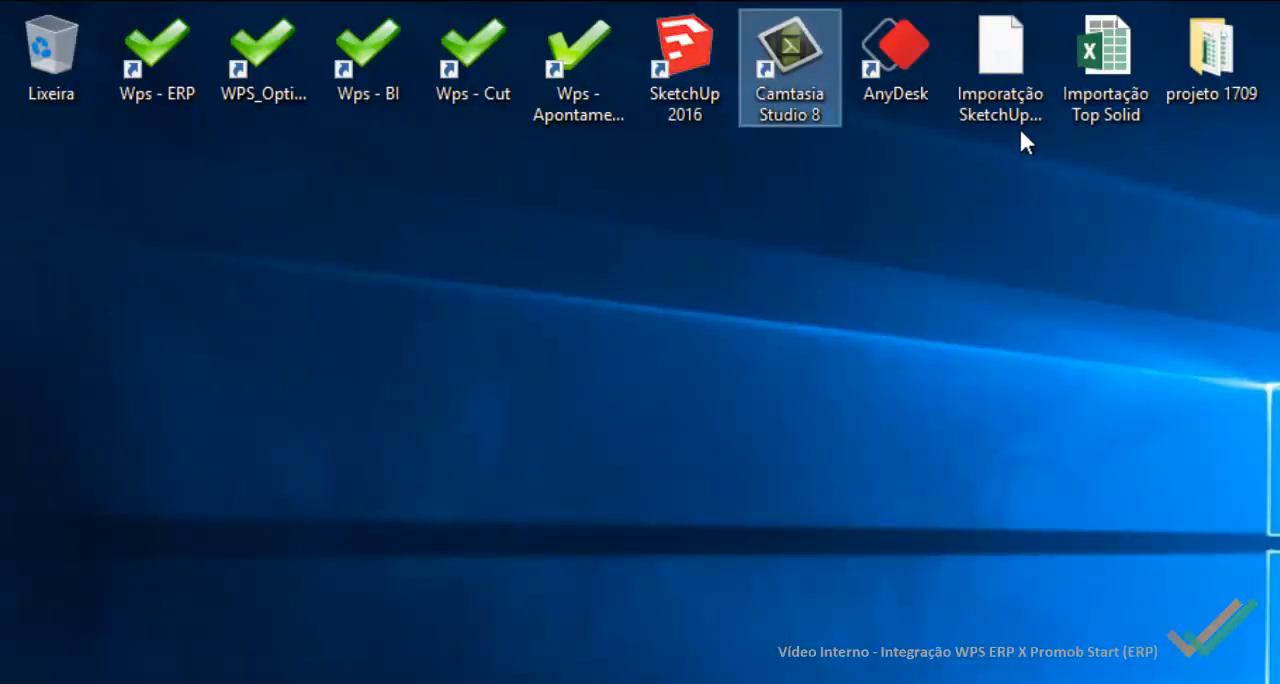
# Step: Open the exported Wps_Lista_Corte_Importação Promob Start workbook from the projeto 1709 folder in Excel and fit all column widths to their contents
pyautogui.doubleClick(1202, 65)
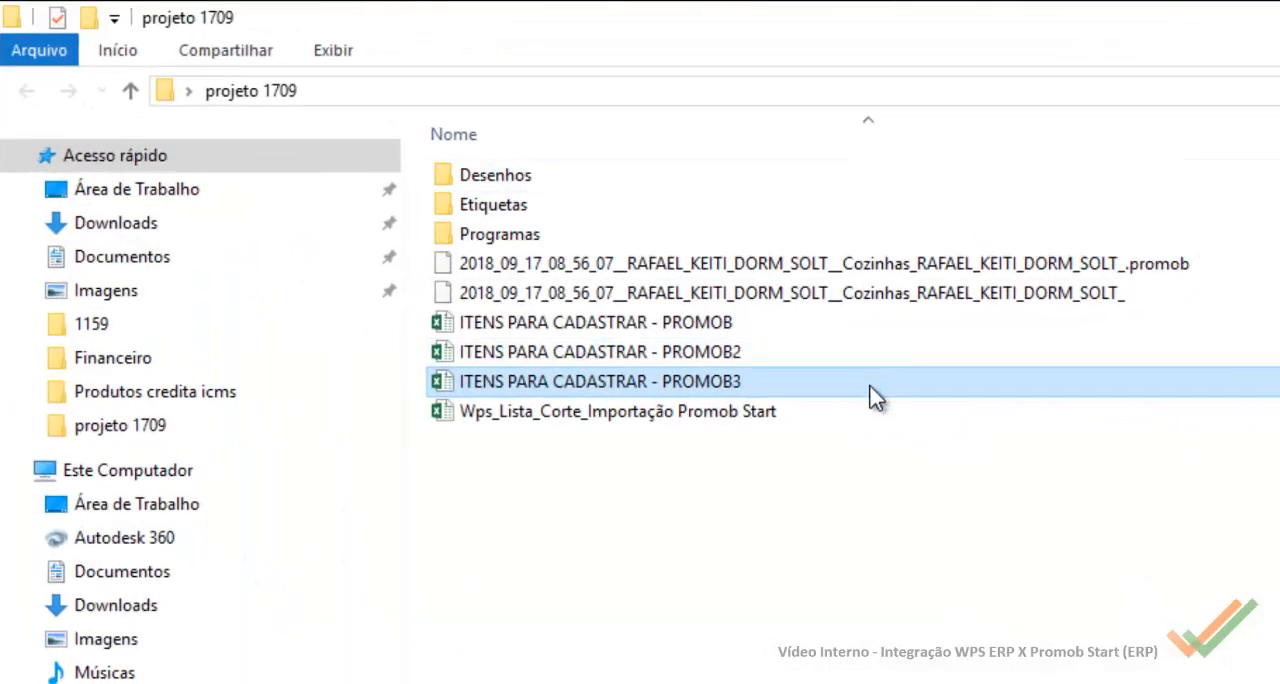
pyautogui.doubleClick(728, 418)
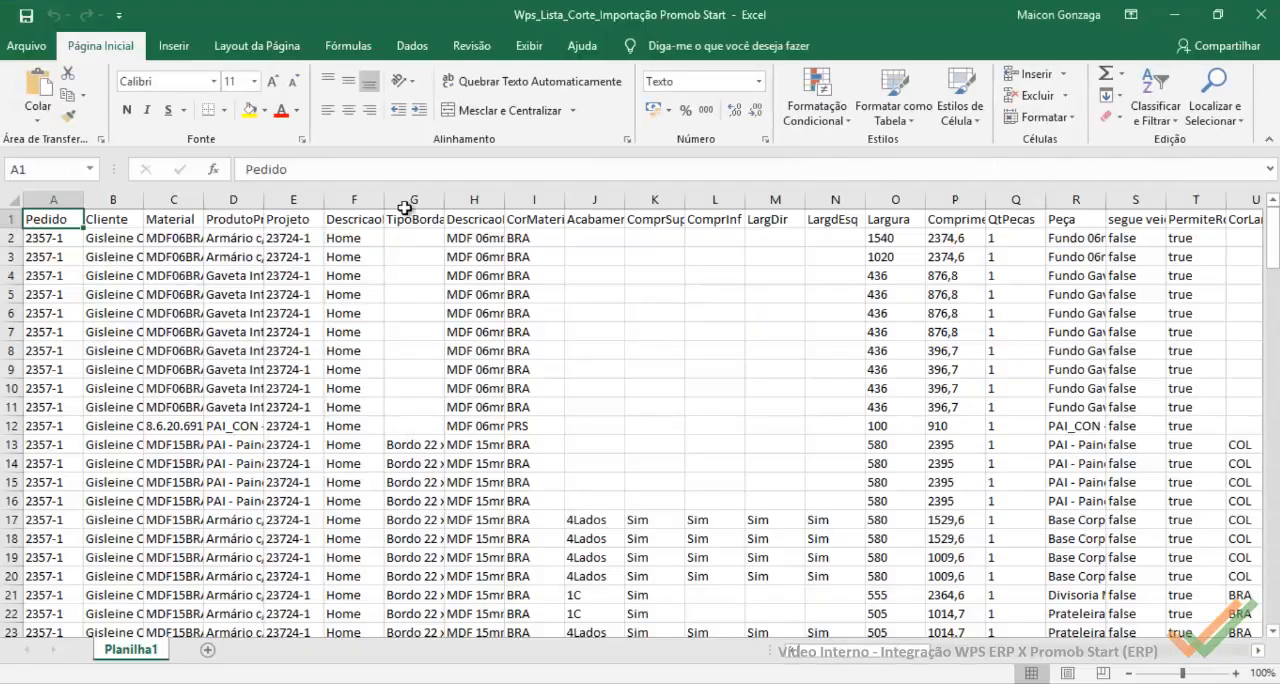
pyautogui.click(14, 199)
pyautogui.doubleClick(86, 199)
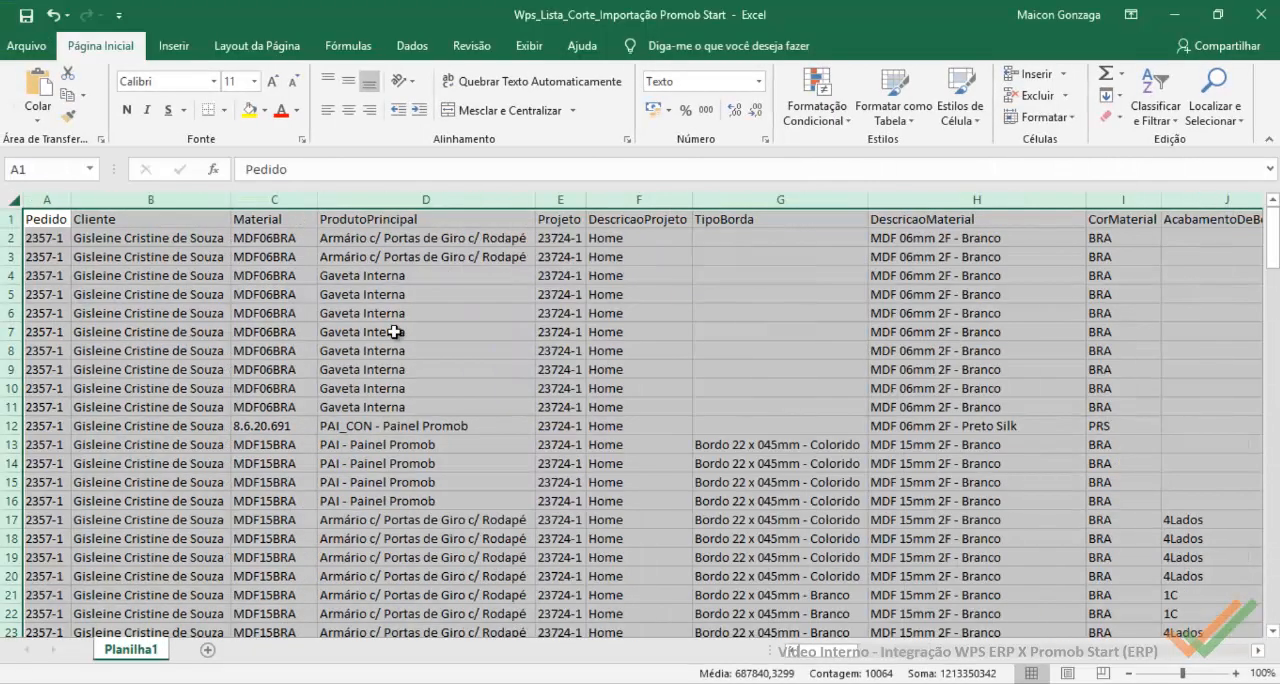
pyautogui.click(560, 407)
# Step: Search the cut list sheet for the machining code LAT00000075A and close the search
pyautogui.click(1214, 100)
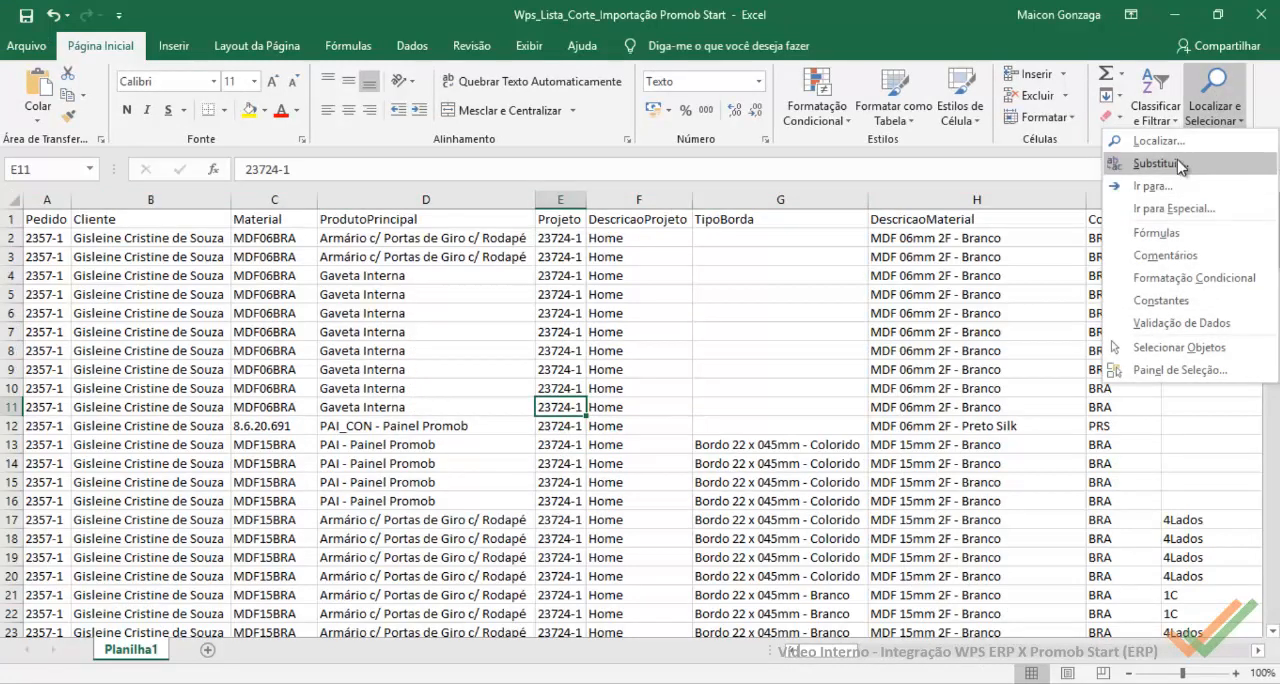
pyautogui.click(1155, 141)
pyautogui.hotkey('ctrl', 'v')
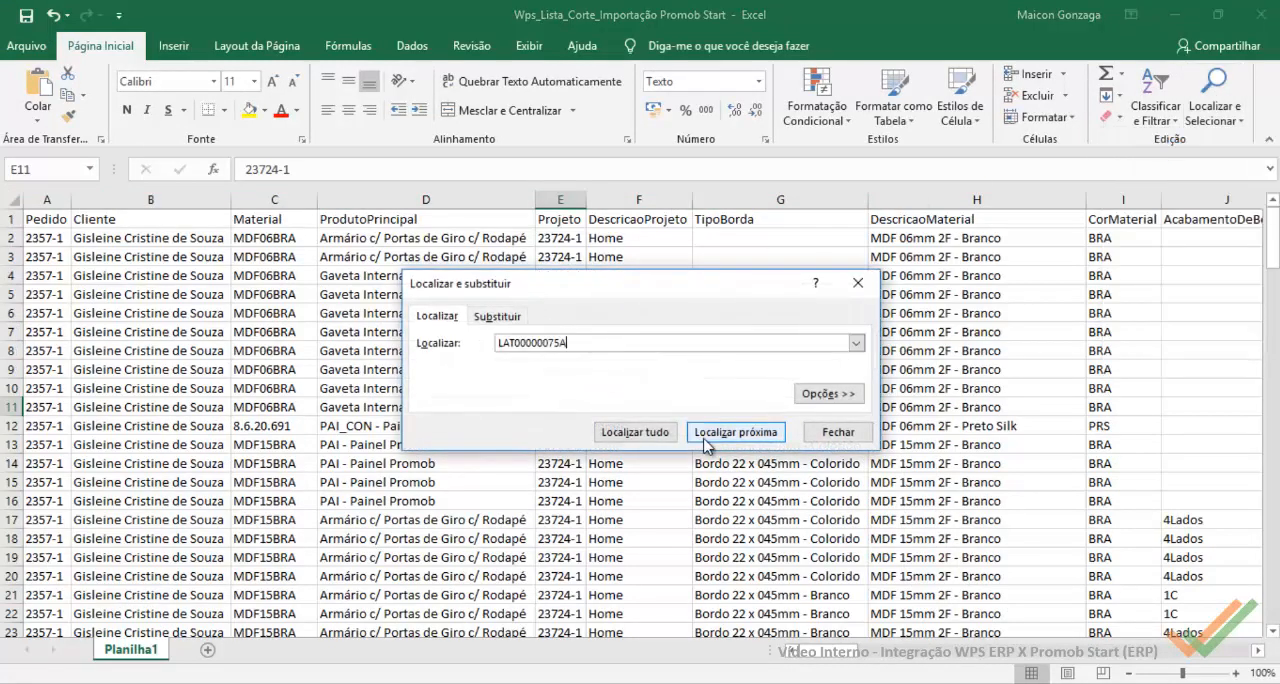
pyautogui.click(716, 432)
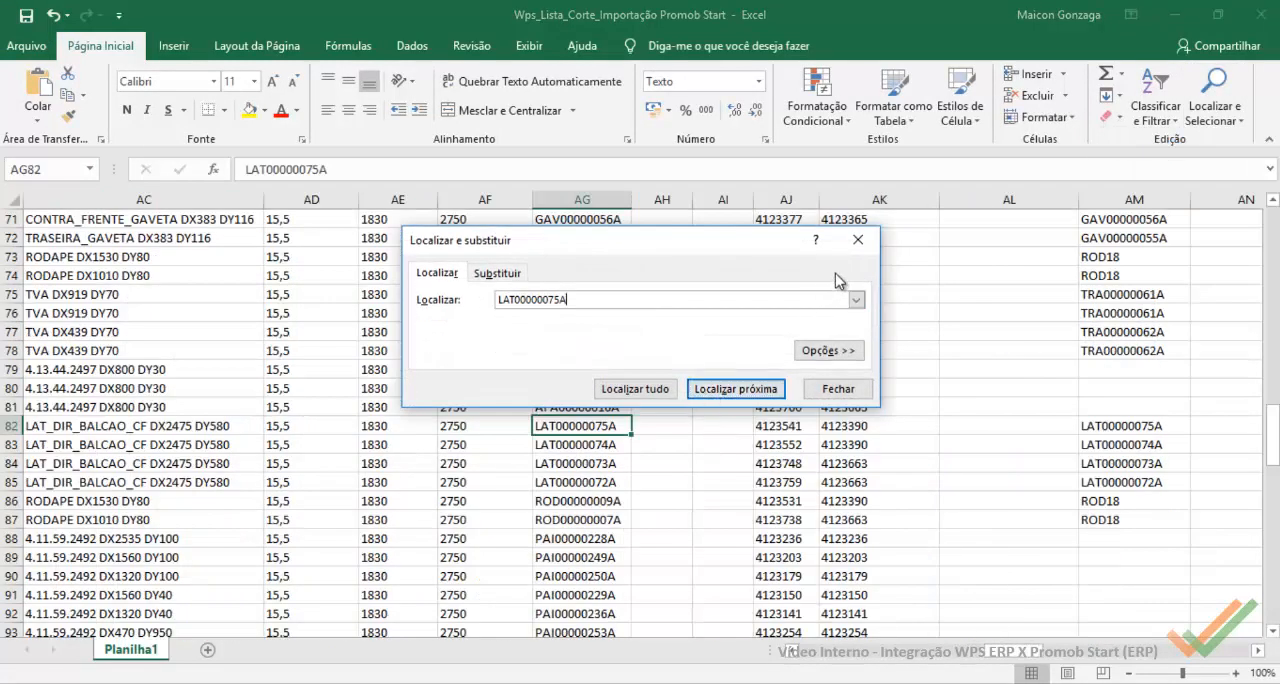
pyautogui.click(857, 240)
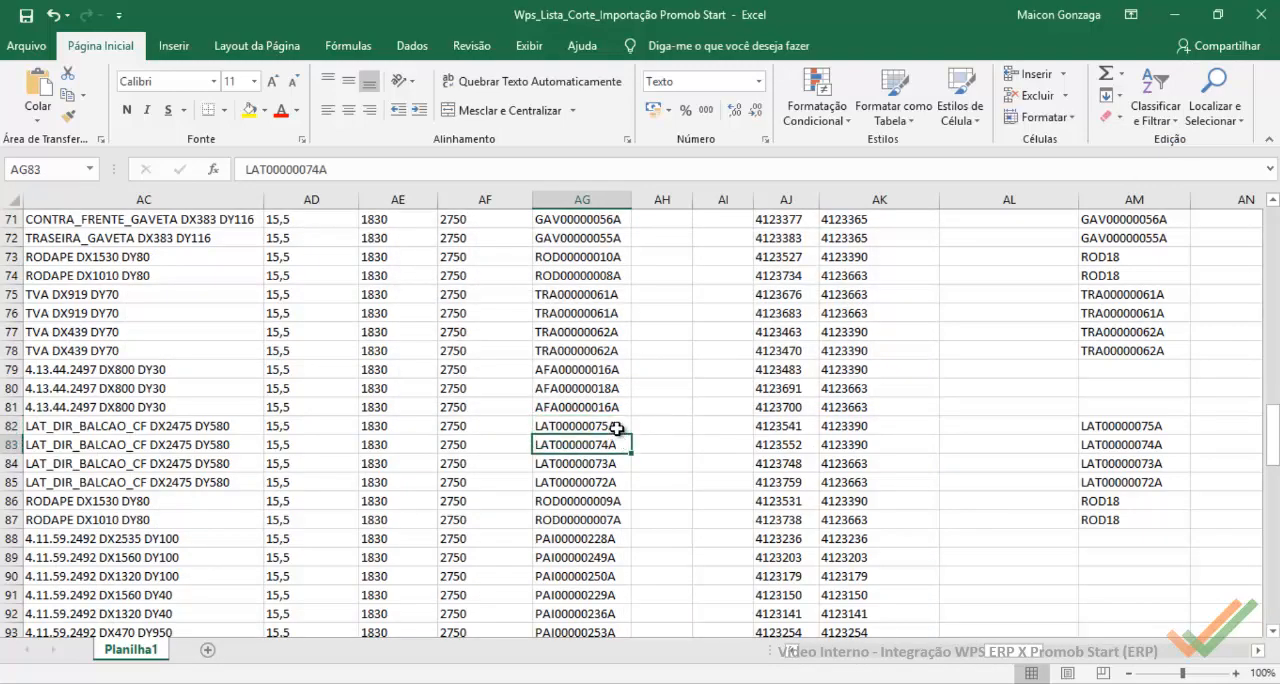
# Step: Examine row 82's piece name, colour, dimensions, CNC fields and sheet size, returning to its code in column AG
pyautogui.press('Left')
pyautogui.press('Left')
pyautogui.press('Left')
pyautogui.press('Left')
pyautogui.press('Left')
pyautogui.press('Left')
pyautogui.press('Left')
pyautogui.press('Left')
pyautogui.press('Left')
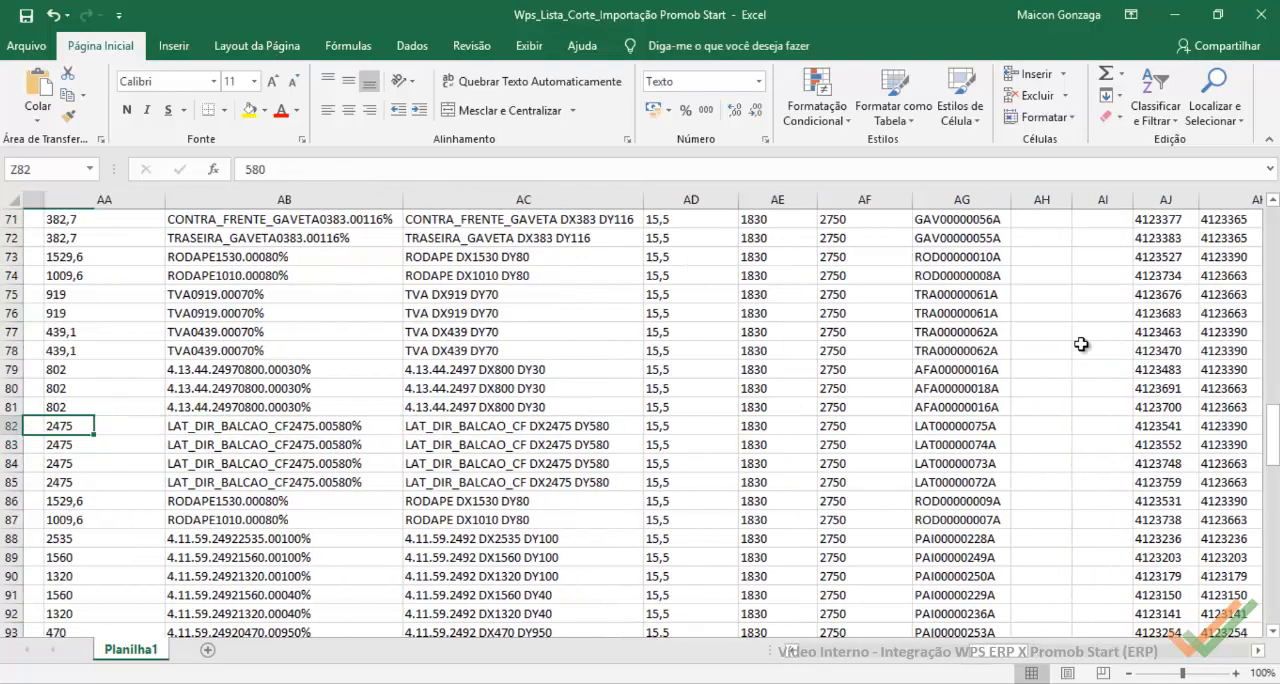
pyautogui.press('Left')
pyautogui.press('Left')
pyautogui.press('Left')
pyautogui.press('Left')
pyautogui.press('Left')
pyautogui.press('Left')
pyautogui.press('Left')
pyautogui.press('Left')
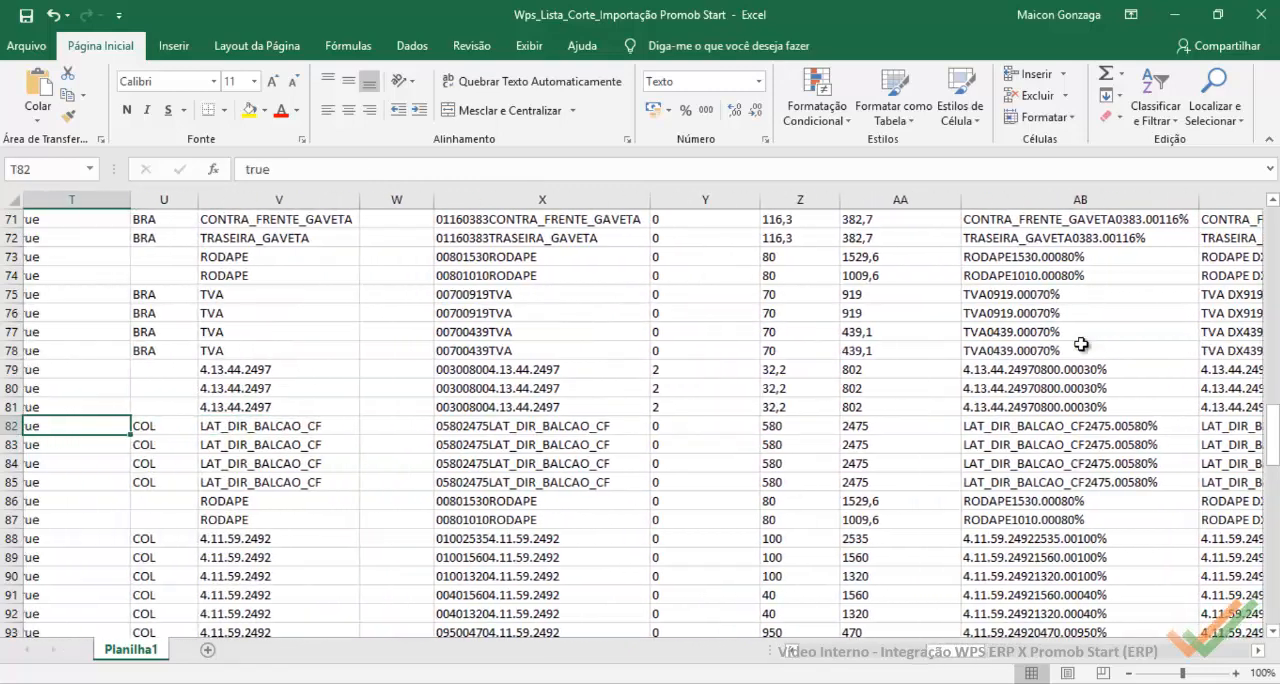
pyautogui.press('Right')
pyautogui.press('Right')
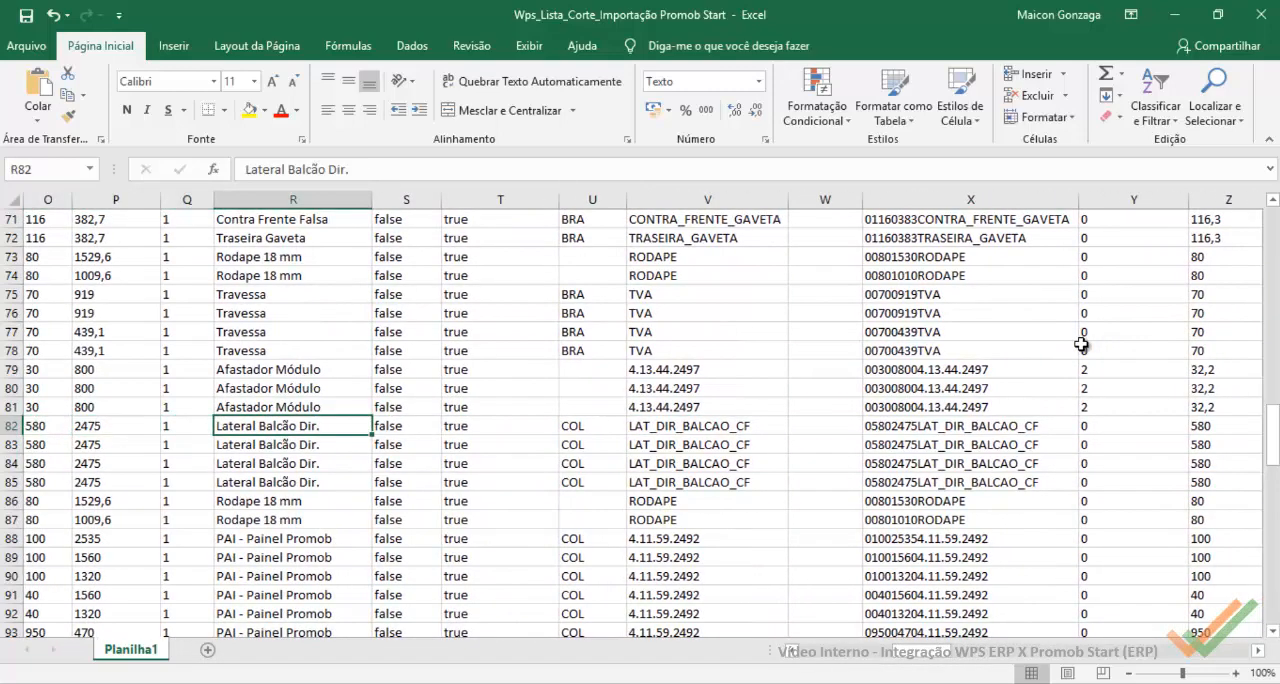
pyautogui.press('Right')
pyautogui.press('Right')
pyautogui.press('Right')
pyautogui.press('Right')
pyautogui.press('Right')
pyautogui.press('Right')
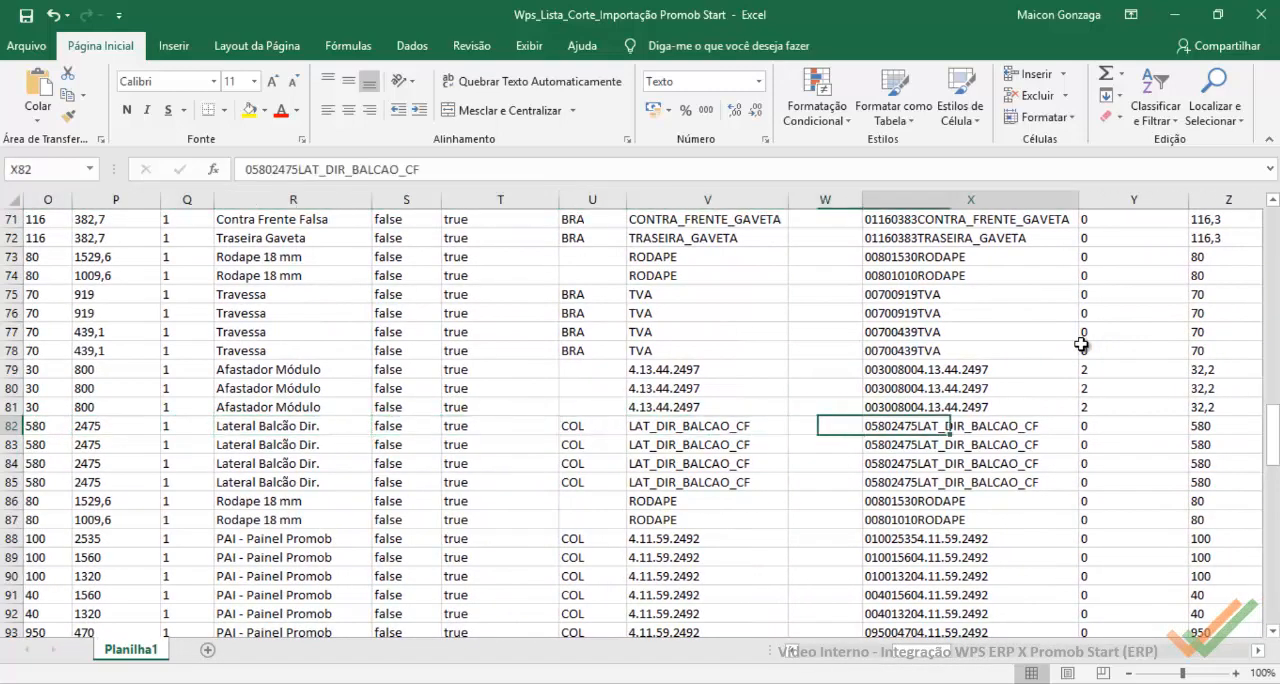
pyautogui.press('Left')
pyautogui.press('Left')
pyautogui.press('Right')
pyautogui.press('Right')
pyautogui.press('Right')
pyautogui.press('Right')
pyautogui.press('Right')
pyautogui.press('Right')
pyautogui.press('Right')
pyautogui.press('Right')
pyautogui.press('Right')
pyautogui.press('Right')
pyautogui.press('Right')
pyautogui.press('Right')
pyautogui.press('Right')
pyautogui.press('Right')
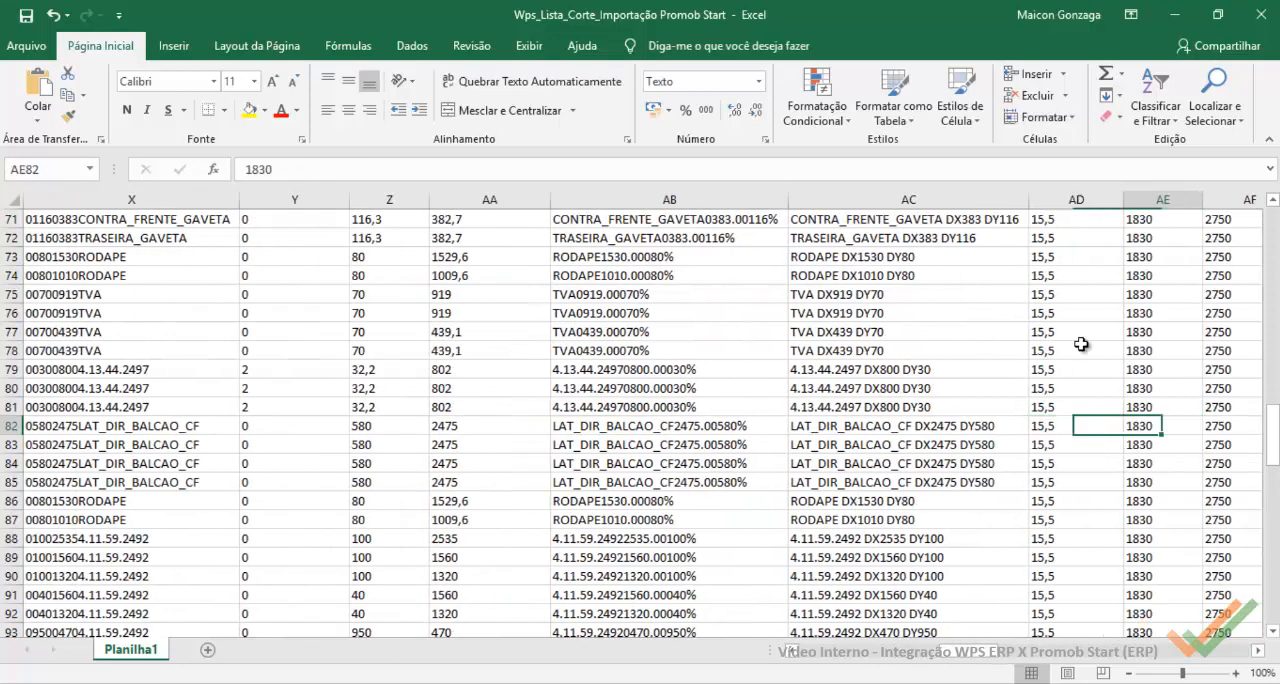
pyautogui.press('Left')
pyautogui.press('Left')
pyautogui.press('Left')
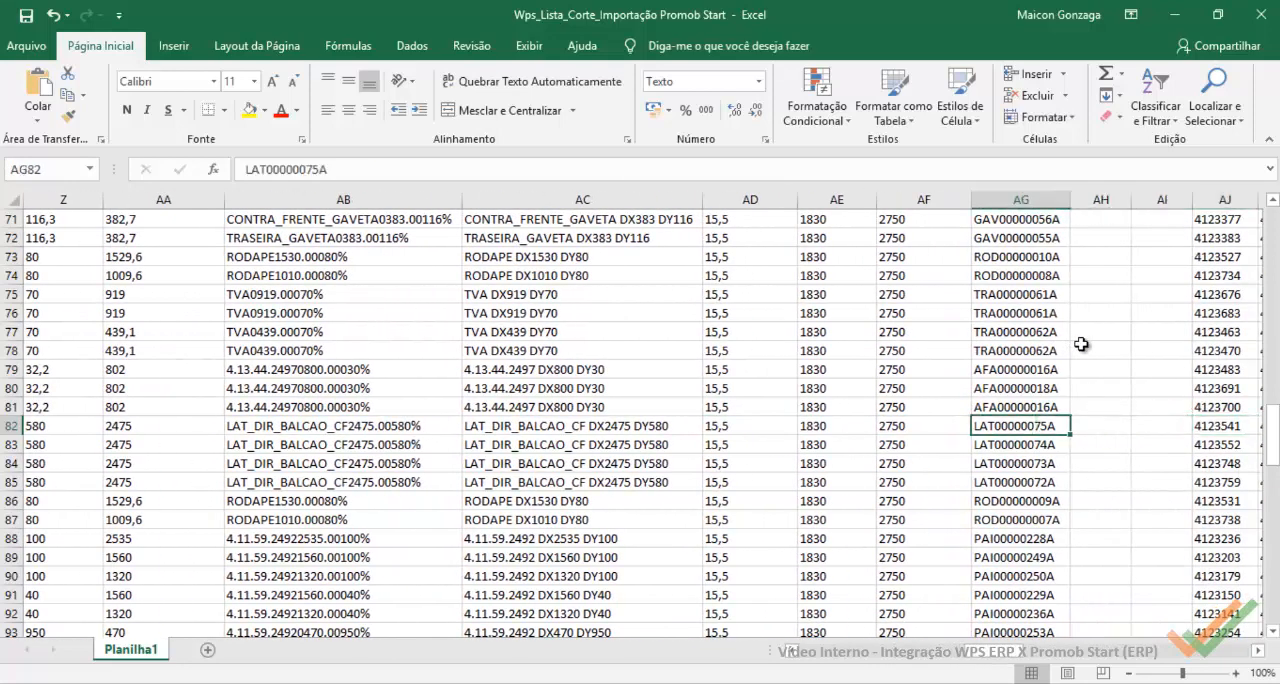
# Step: Select the codes in column AG from row 71 down and check the column's heading at the start of the sheet
pyautogui.click(1026, 216)
pyautogui.hotkey('ctrl', 'shift', 'Down')
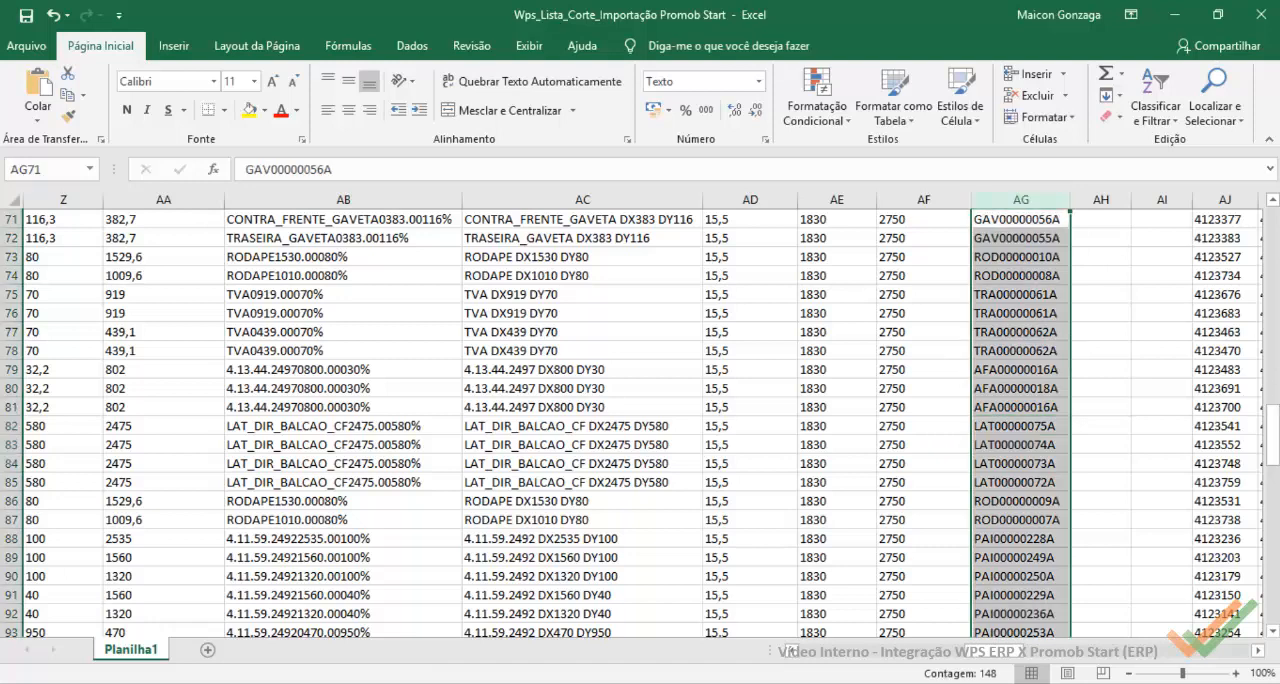
pyautogui.moveTo(1273, 435); pyautogui.dragTo(1273, 228)
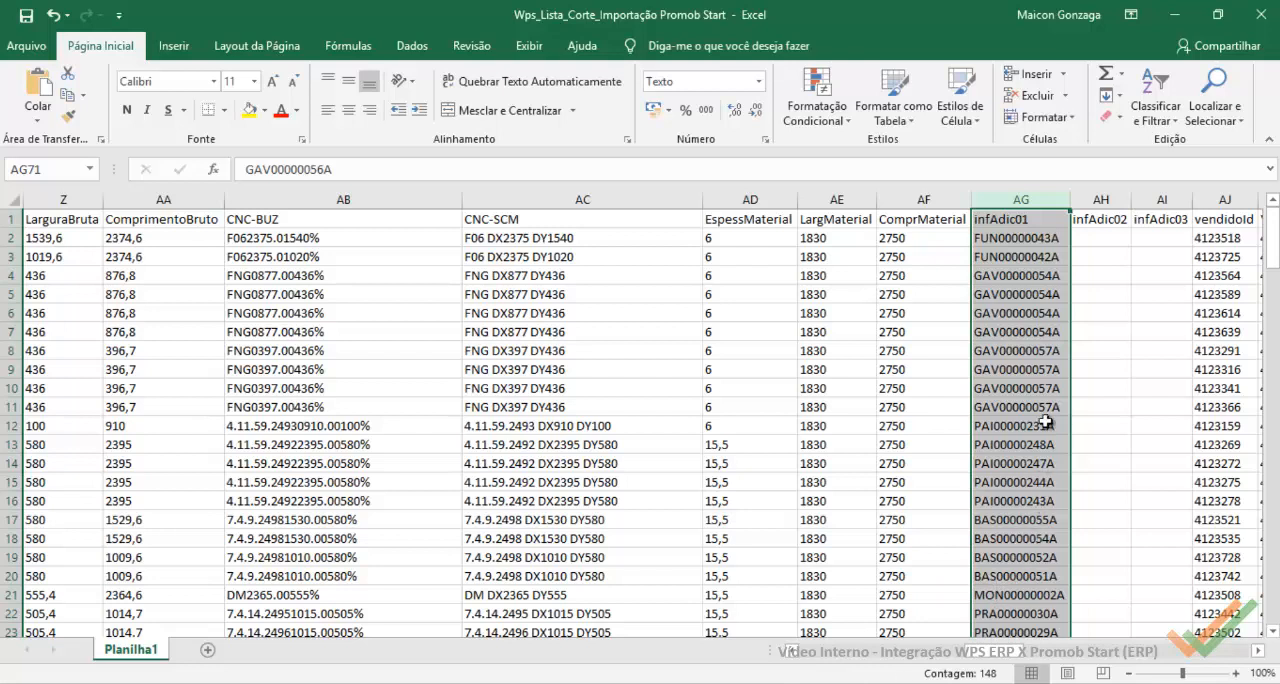
# Step: Find the next occurrence of LAT00000075A and check the heading and other codes of its column AM
pyautogui.click(1211, 118)
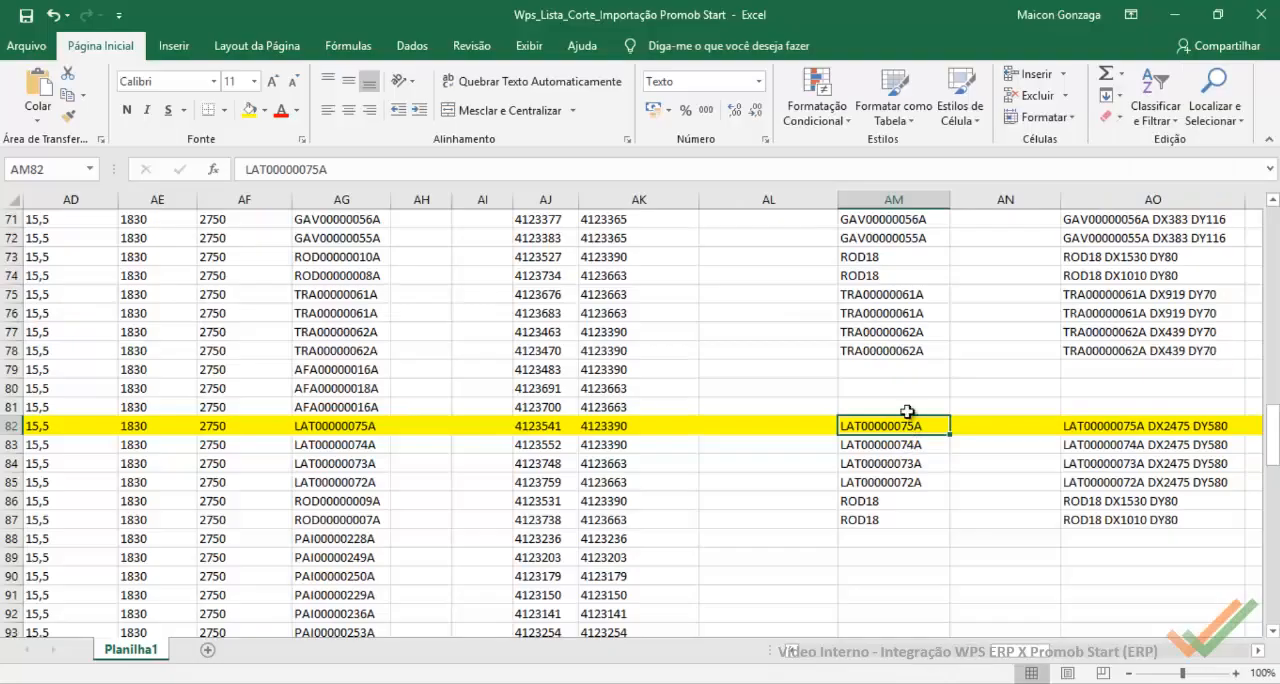
pyautogui.scroll(20, 907, 412)
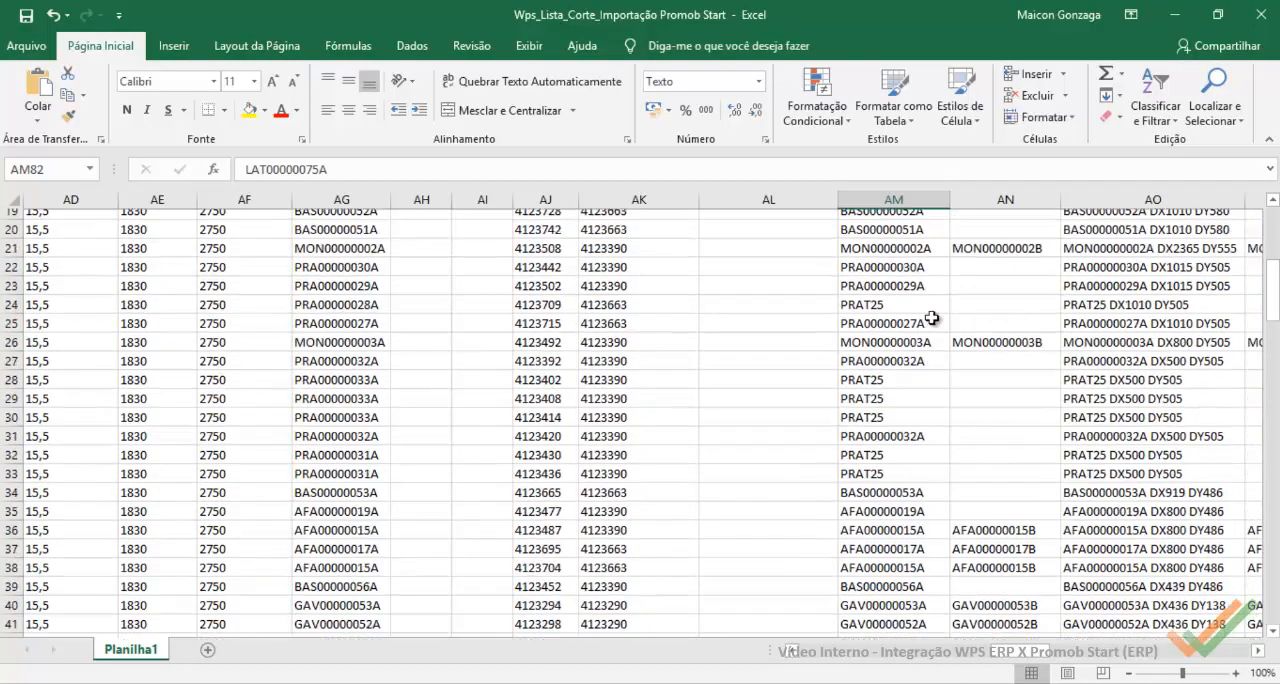
pyautogui.click(900, 220)
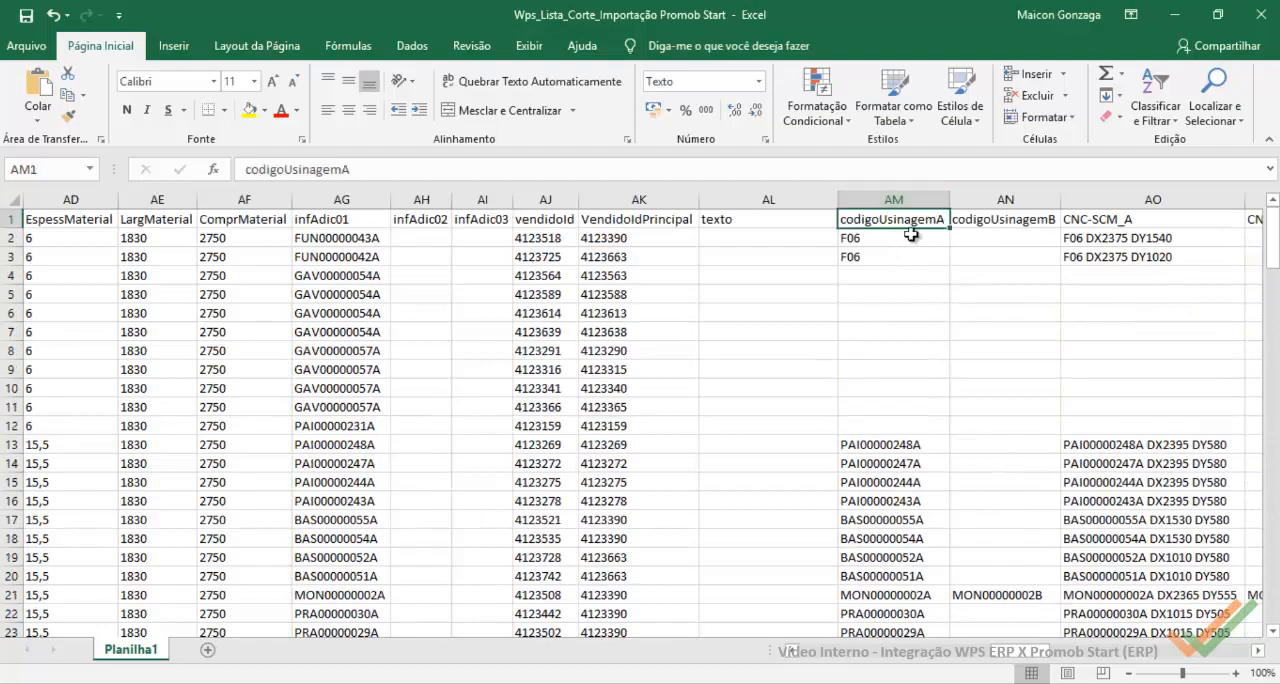
pyautogui.scroll(-20, 900, 335)
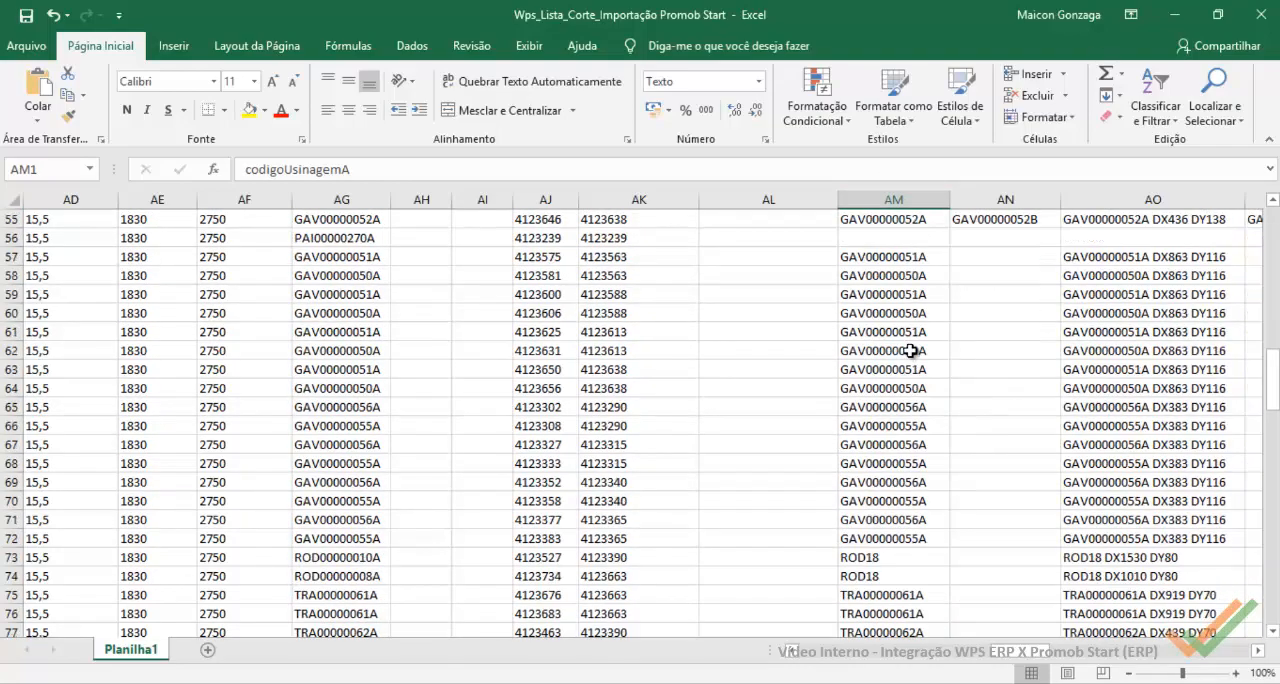
# Step: Highlight row 82 in yellow and compare its codes in the codigoUsinagemA and infAdic01 columns
pyautogui.click(892, 388)
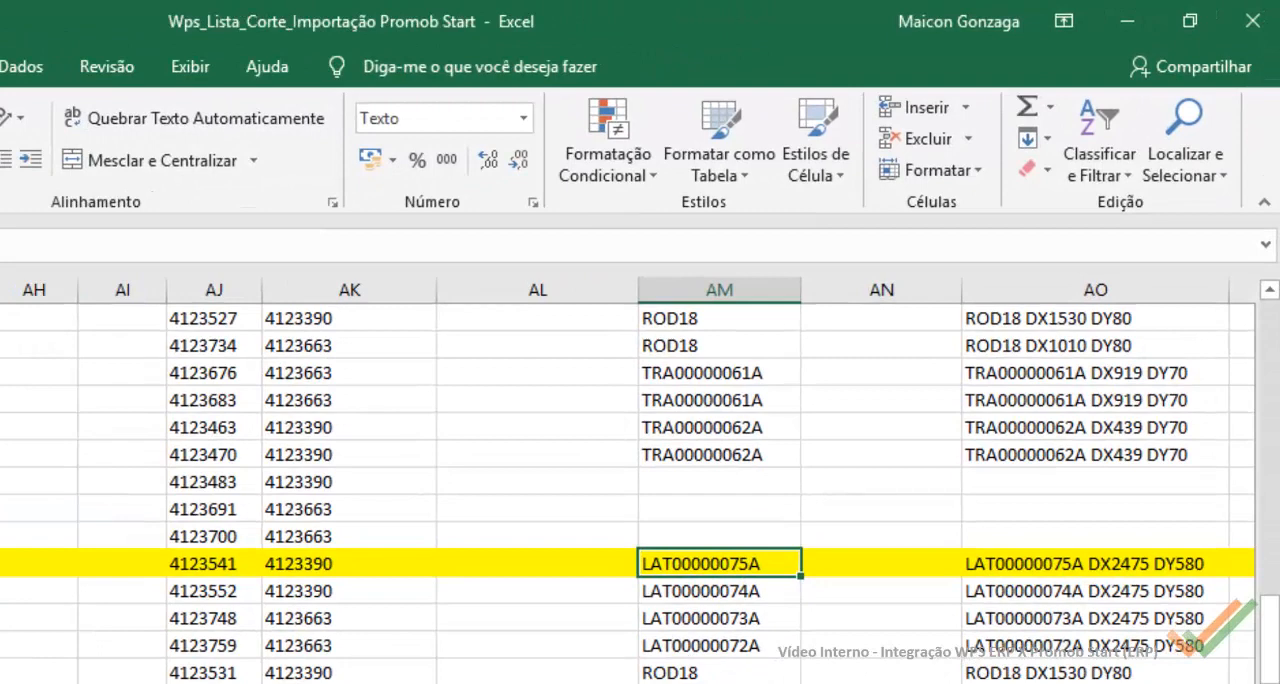
pyautogui.hscroll(-3, 640, 480)
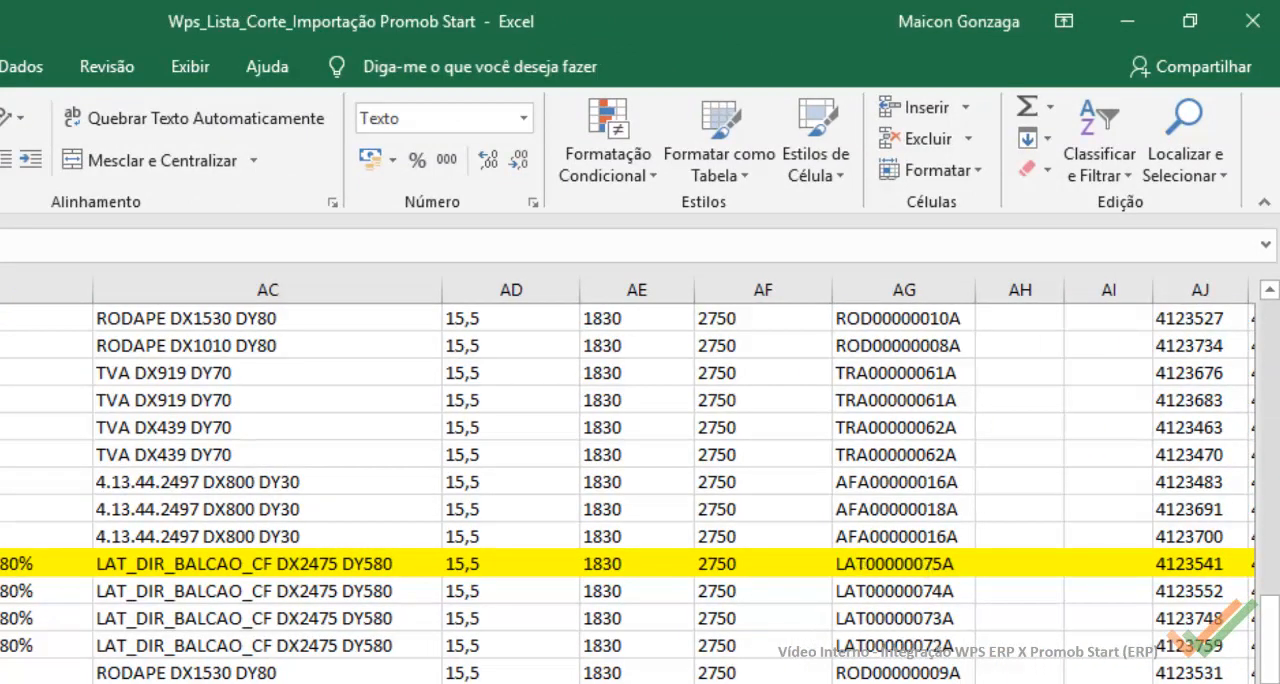
pyautogui.hscroll(5, 679, 400)
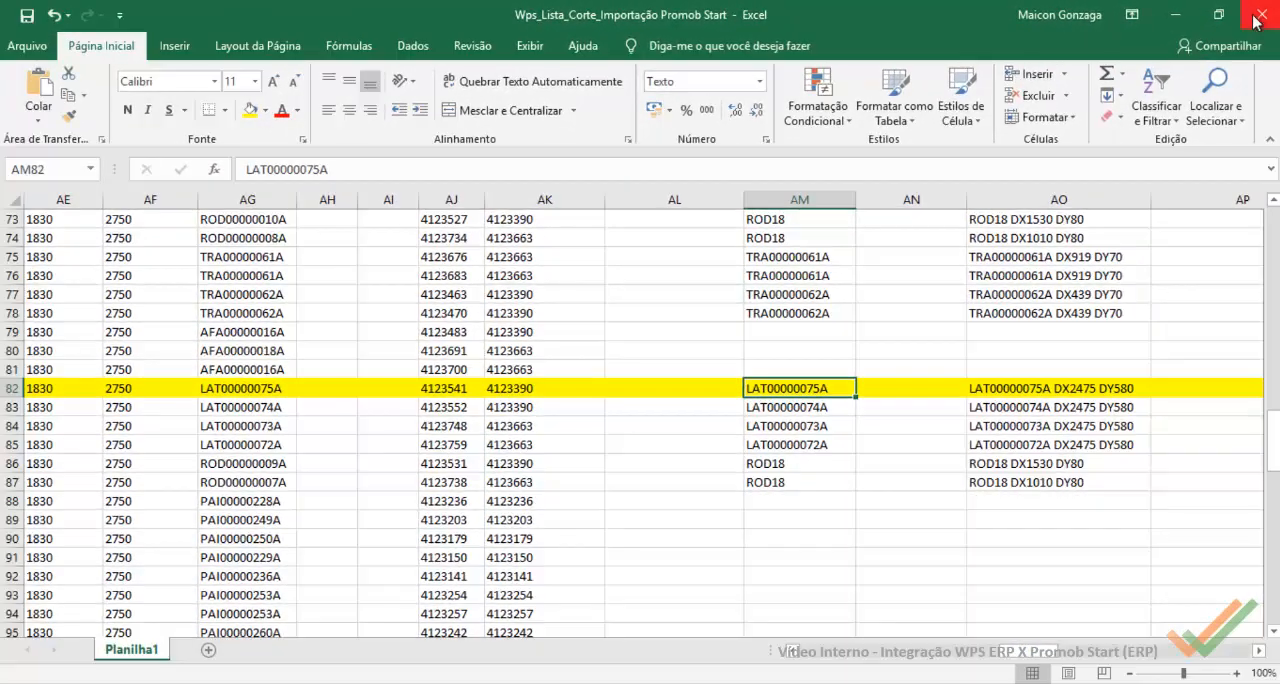
# Step: Close the cut list workbook without saving its changes and return to the XML file in Notepad++
pyautogui.click(1259, 16)
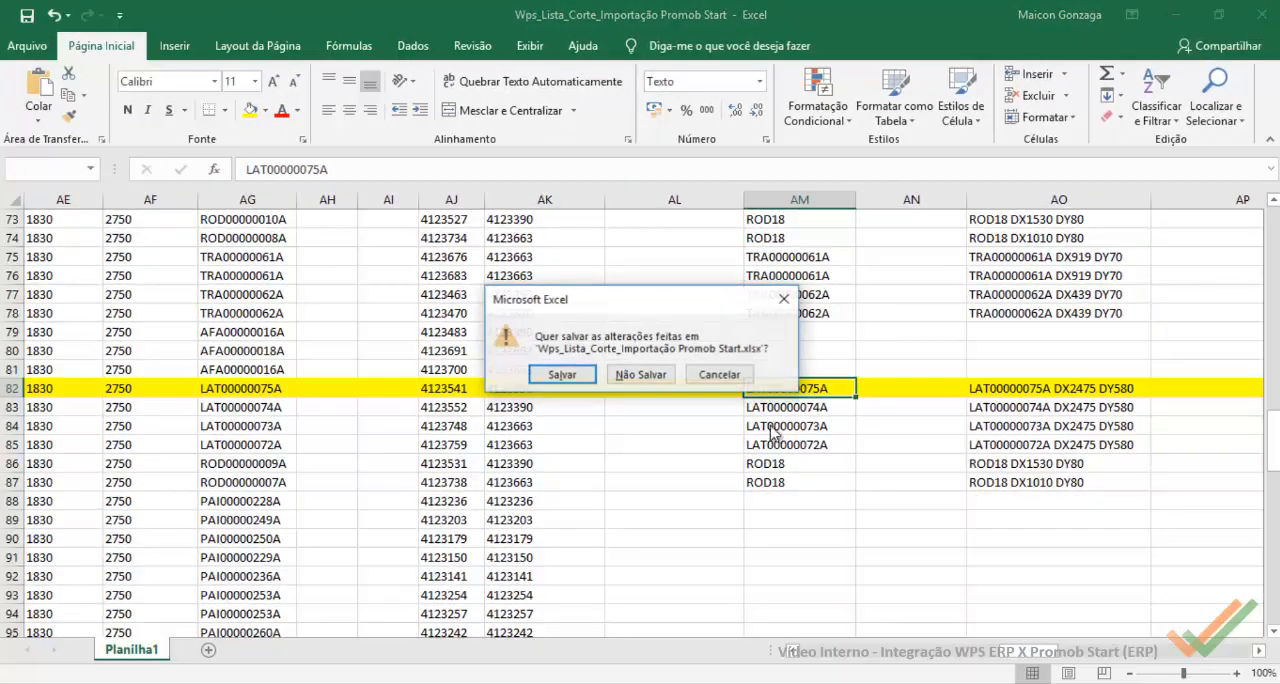
pyautogui.click(646, 384)
pyautogui.click(764, 683)
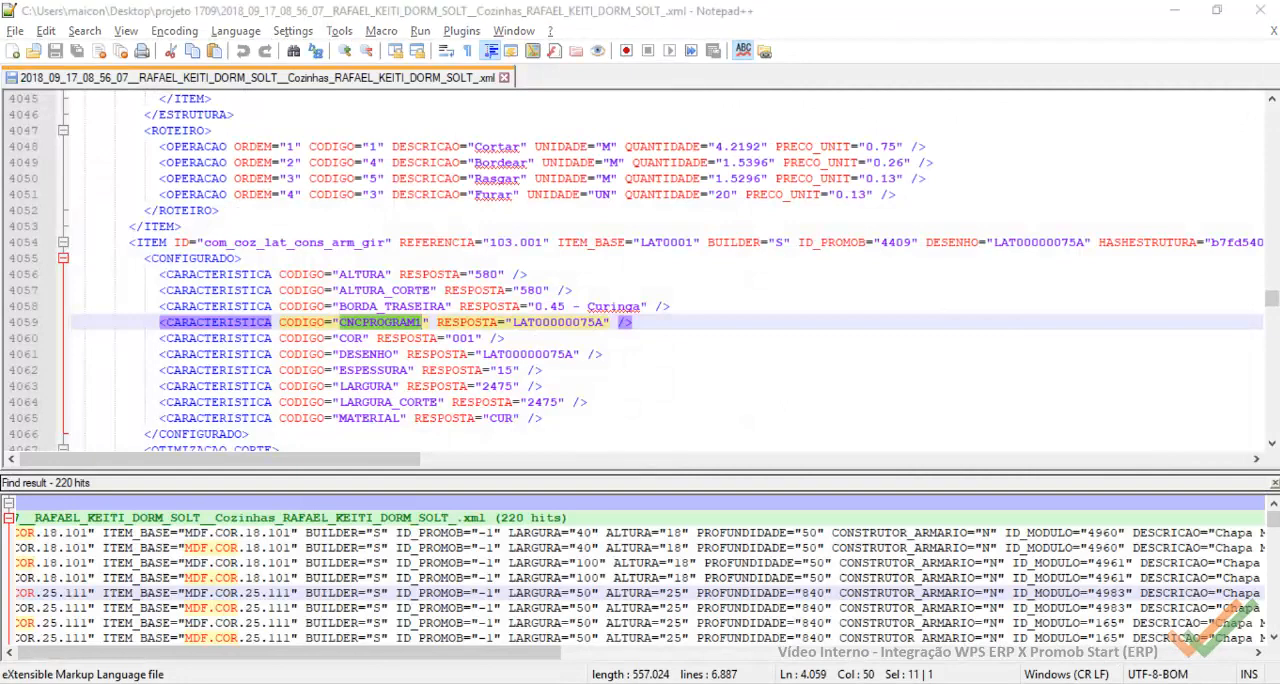
# Step: Switch to Wps, leave the import rules showing UsinagemA and bring up the product builder for order 2357-1
pyautogui.click(934, 628)
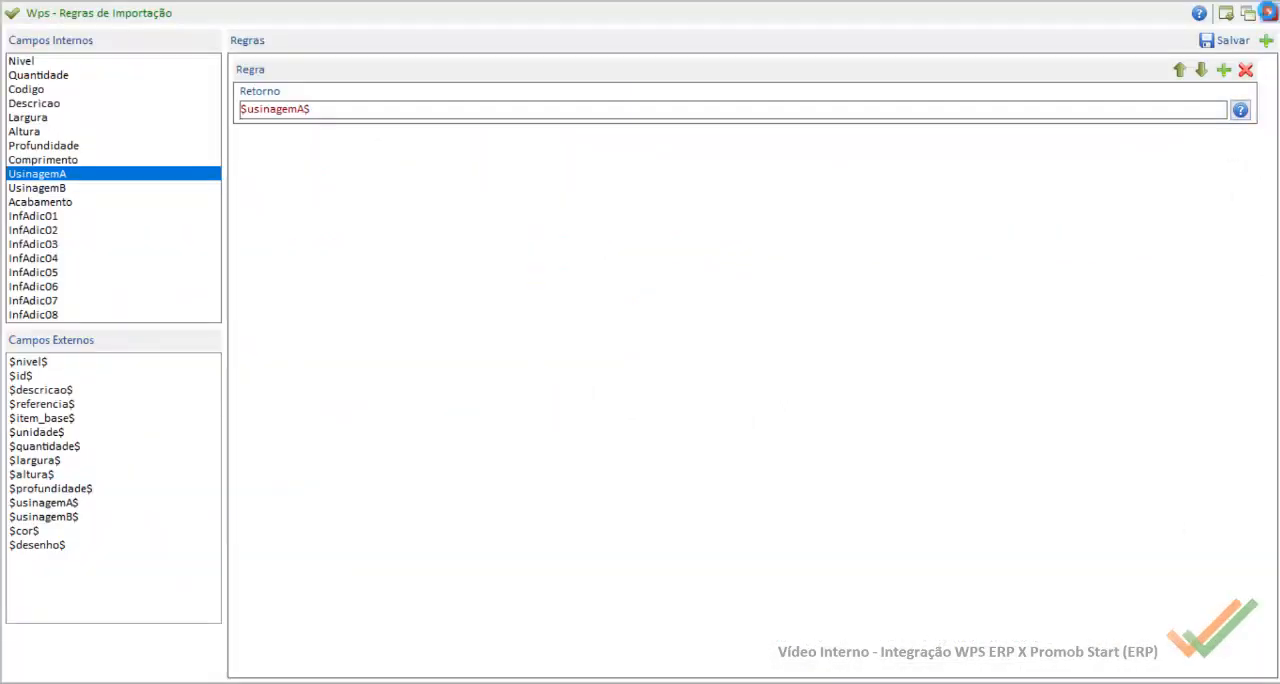
pyautogui.click(1228, 40)
pyautogui.click(618, 420)
pyautogui.click(688, 420)
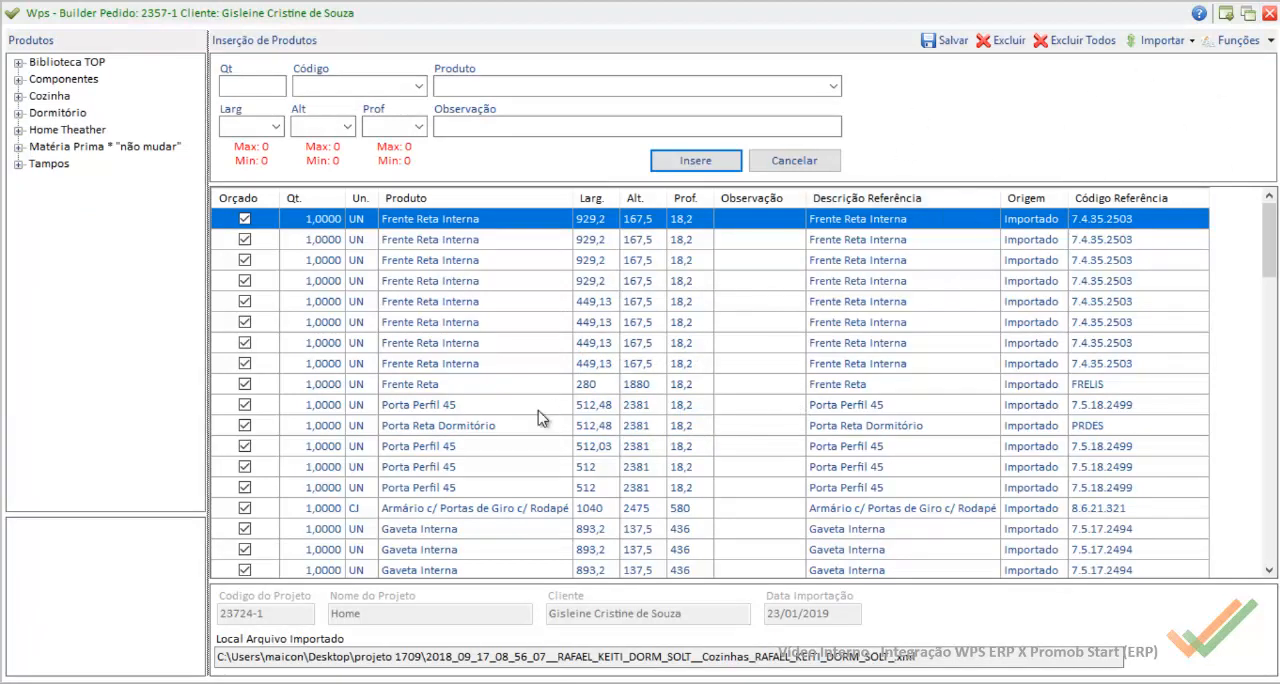
# Step: Check the finishes of the components of Armário c/ Portas de Giro c/ Rodapé, including the materials inside Base Corpo SFX
pyautogui.doubleClick(468, 507)
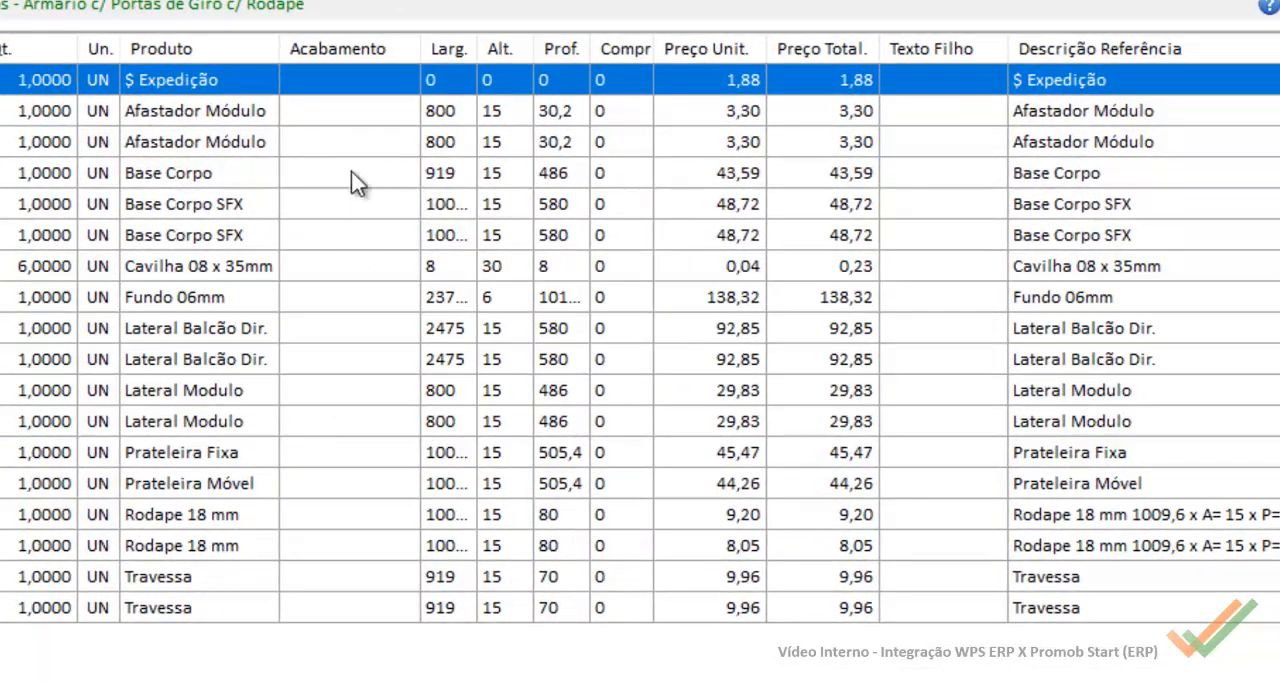
pyautogui.click(202, 244)
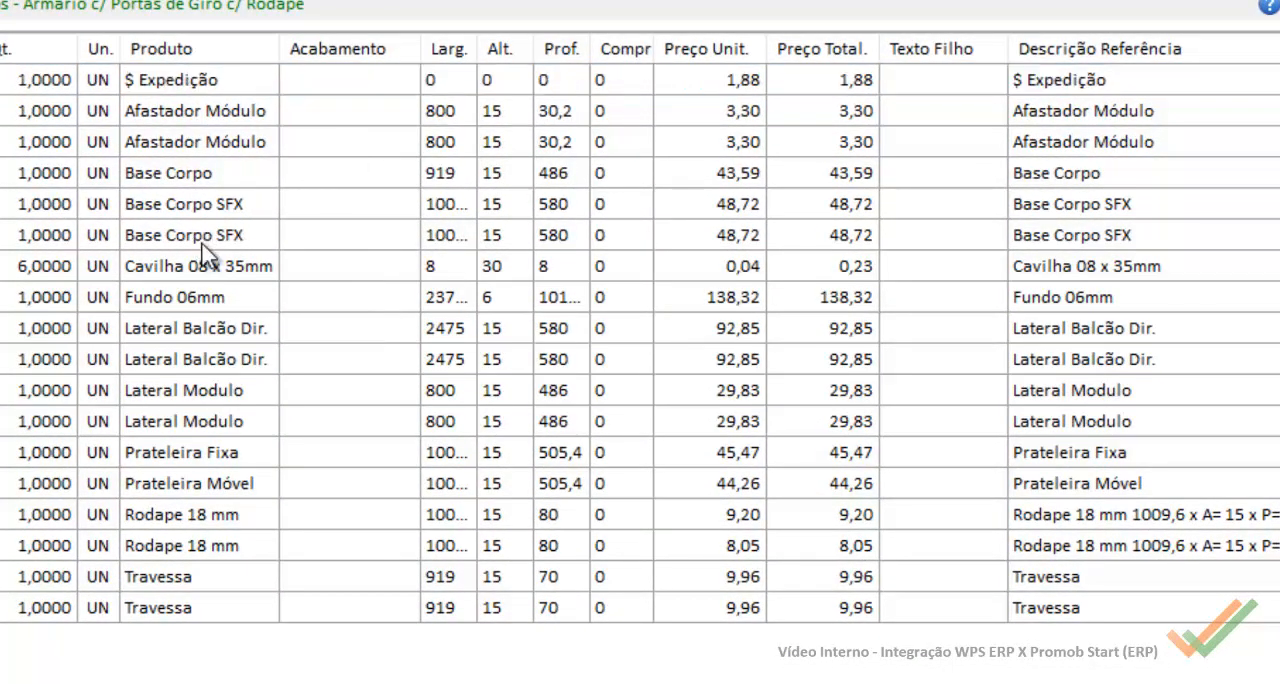
pyautogui.doubleClick(202, 244)
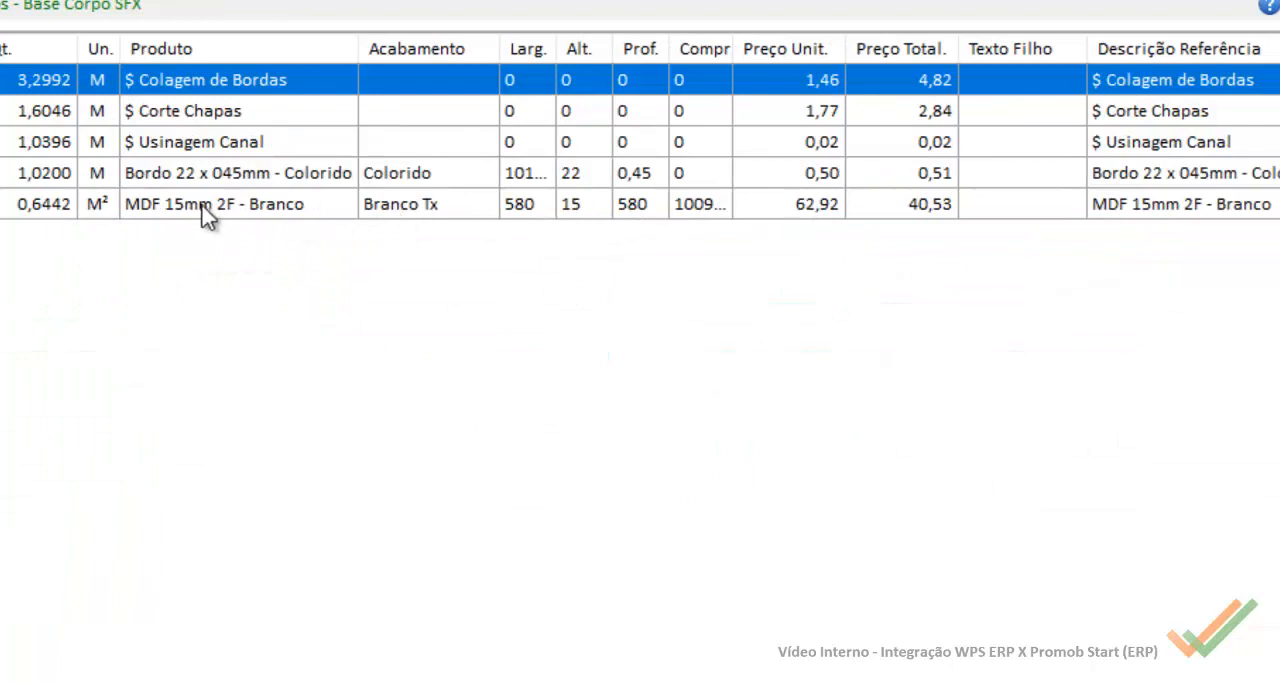
pyautogui.click(203, 210)
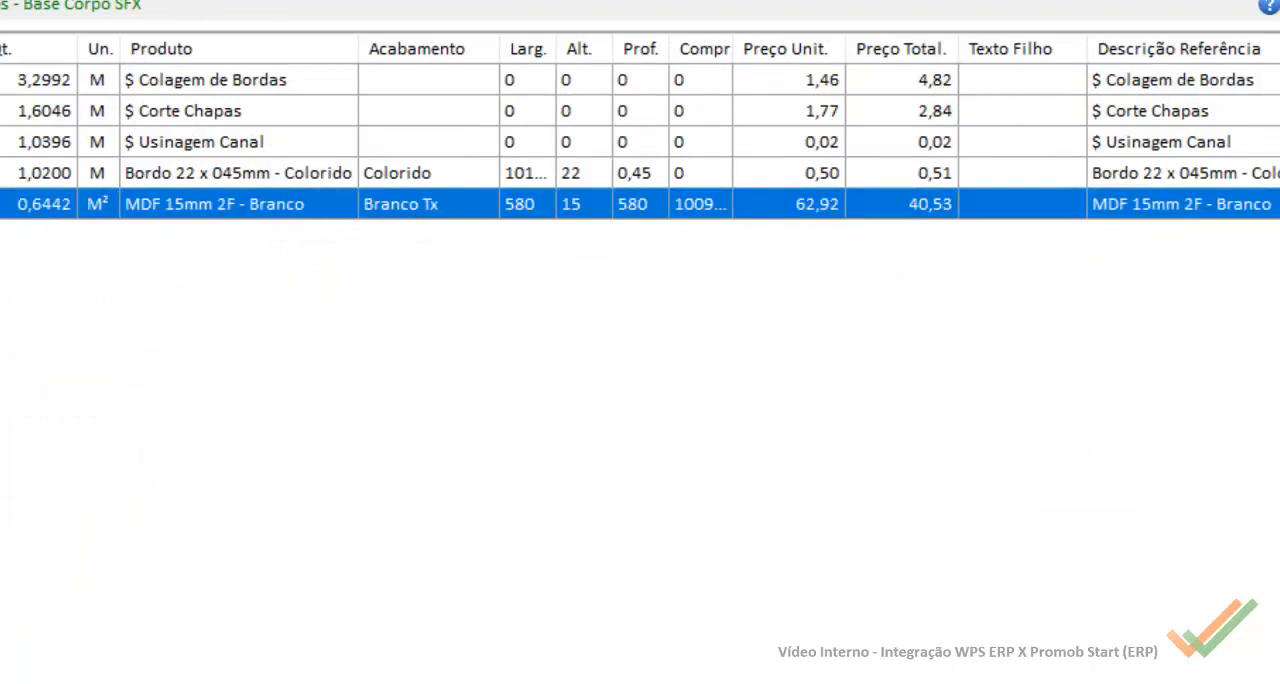
pyautogui.click(1278, 1)
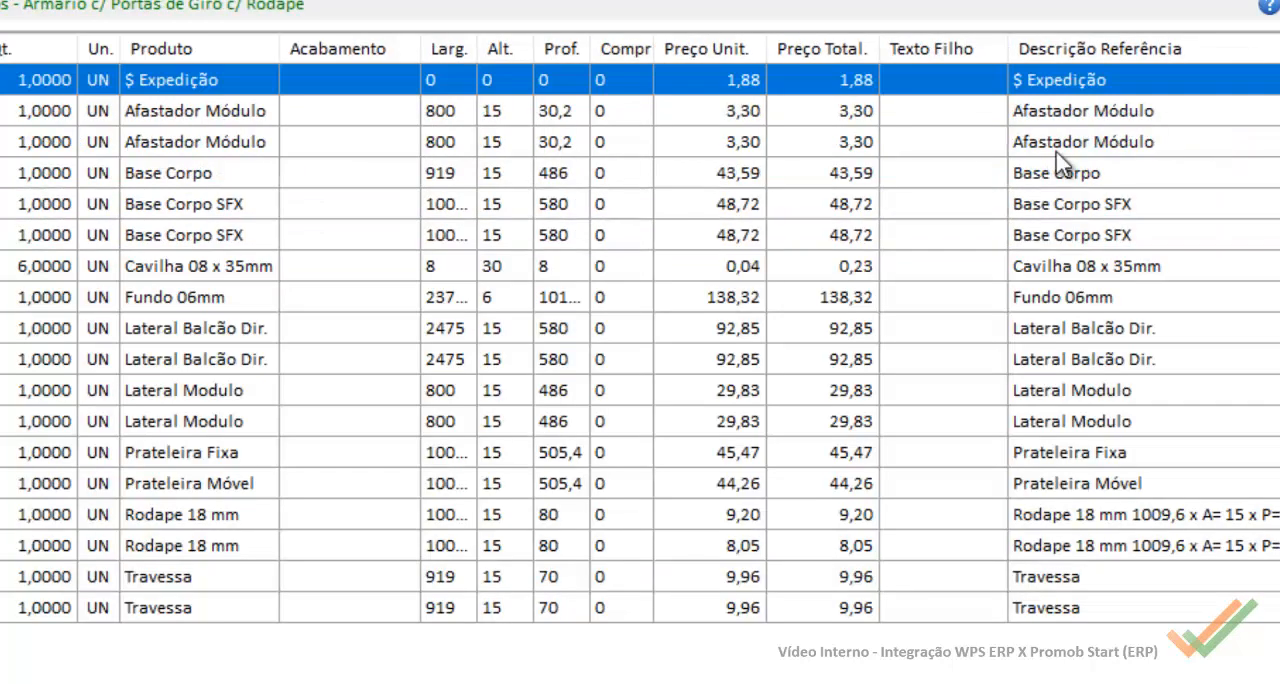
pyautogui.click(215, 395)
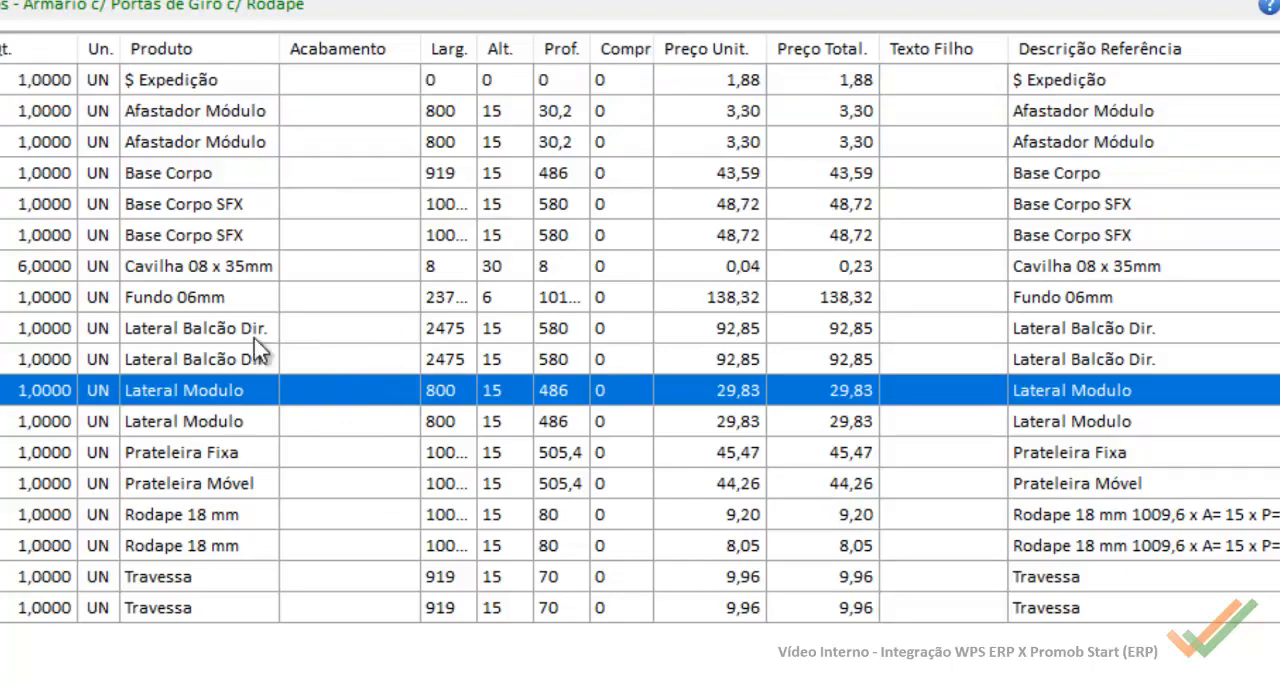
pyautogui.press('Escape')
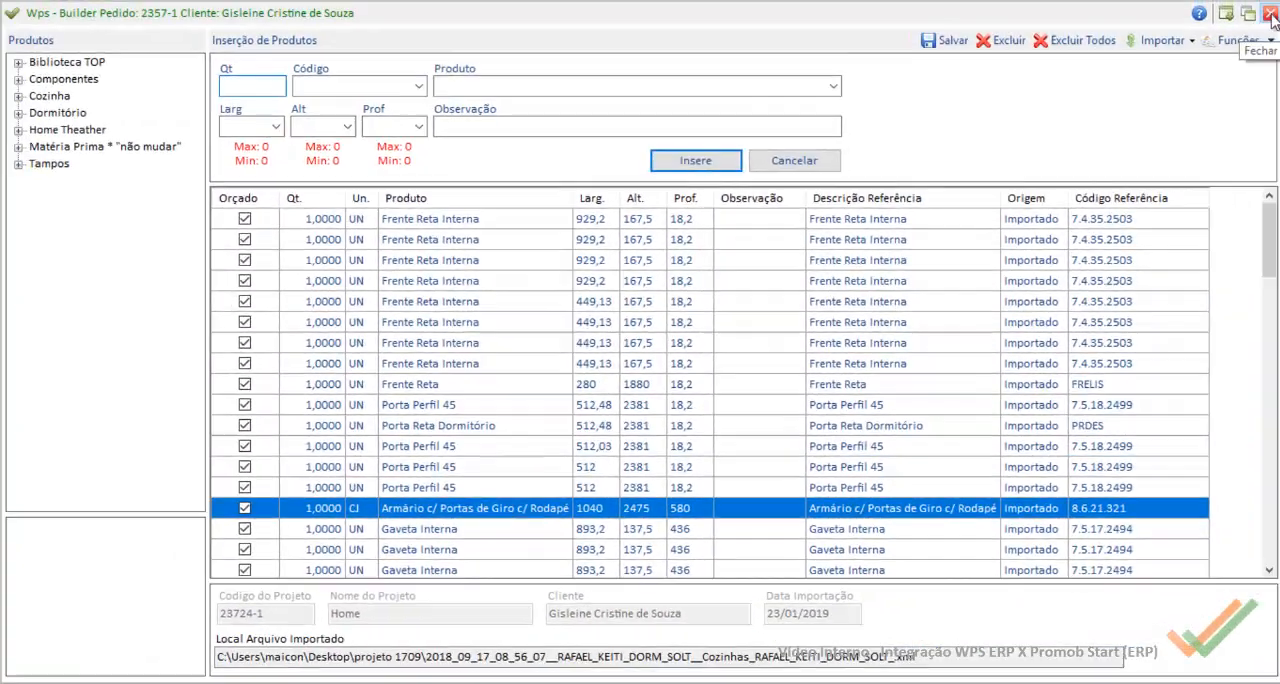
# Step: Leave the builder without saving and highlight the ending 111 of an MDF.COR.25.111 code in the Notepad++ search results
pyautogui.click(1269, 13)
pyautogui.click(694, 418)
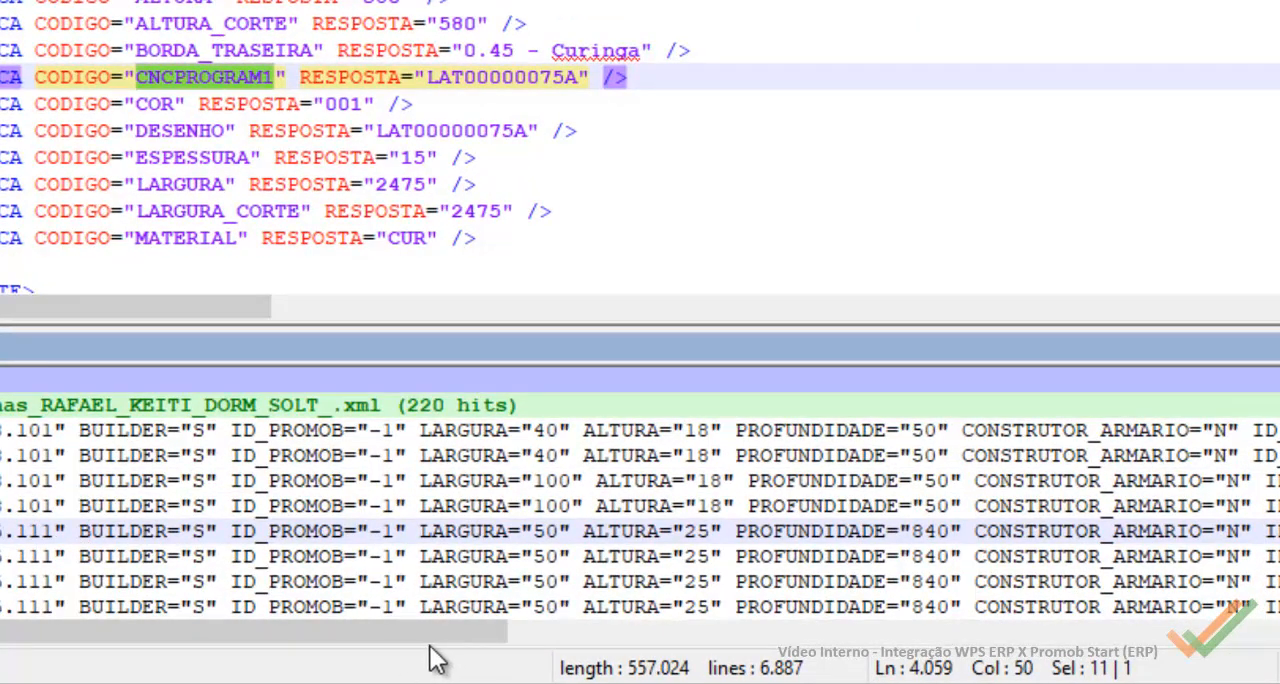
pyautogui.moveTo(443, 632); pyautogui.dragTo(15, 652)
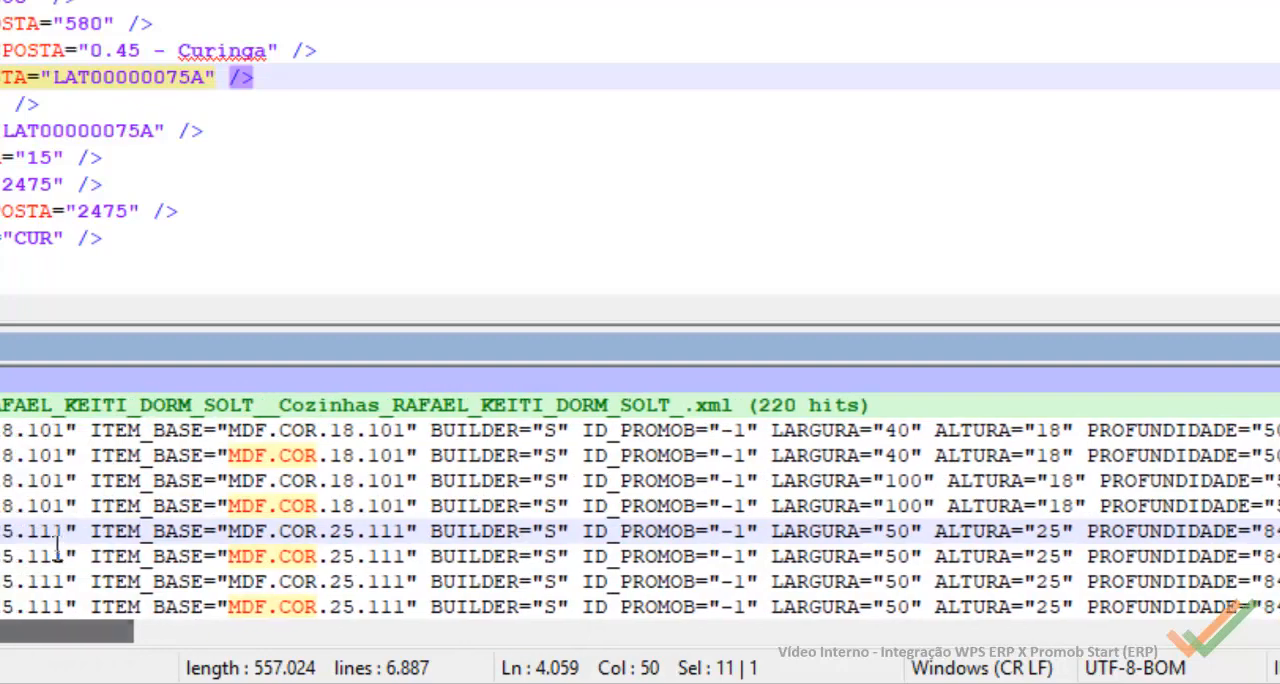
pyautogui.moveTo(33, 540); pyautogui.dragTo(67, 538)
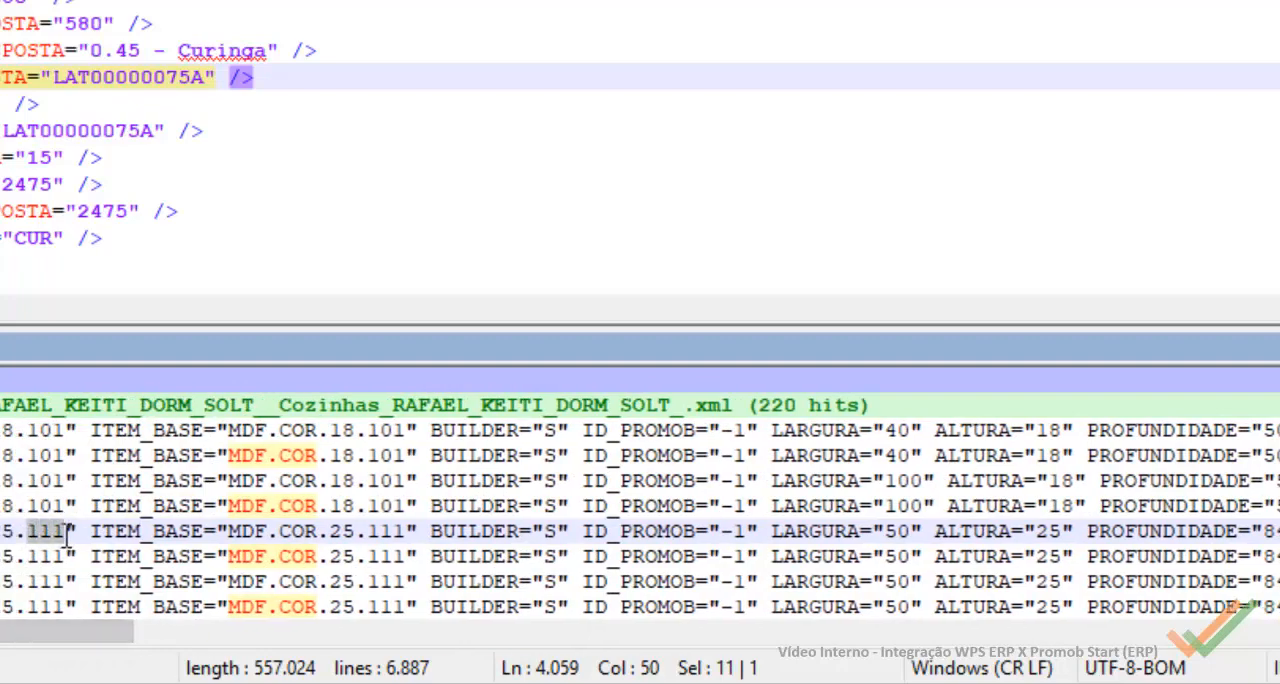
# Step: Switch to Wps and, in the product finish types, set Código externo B of Branco Tx to 111 and save it
pyautogui.click(618, 680)
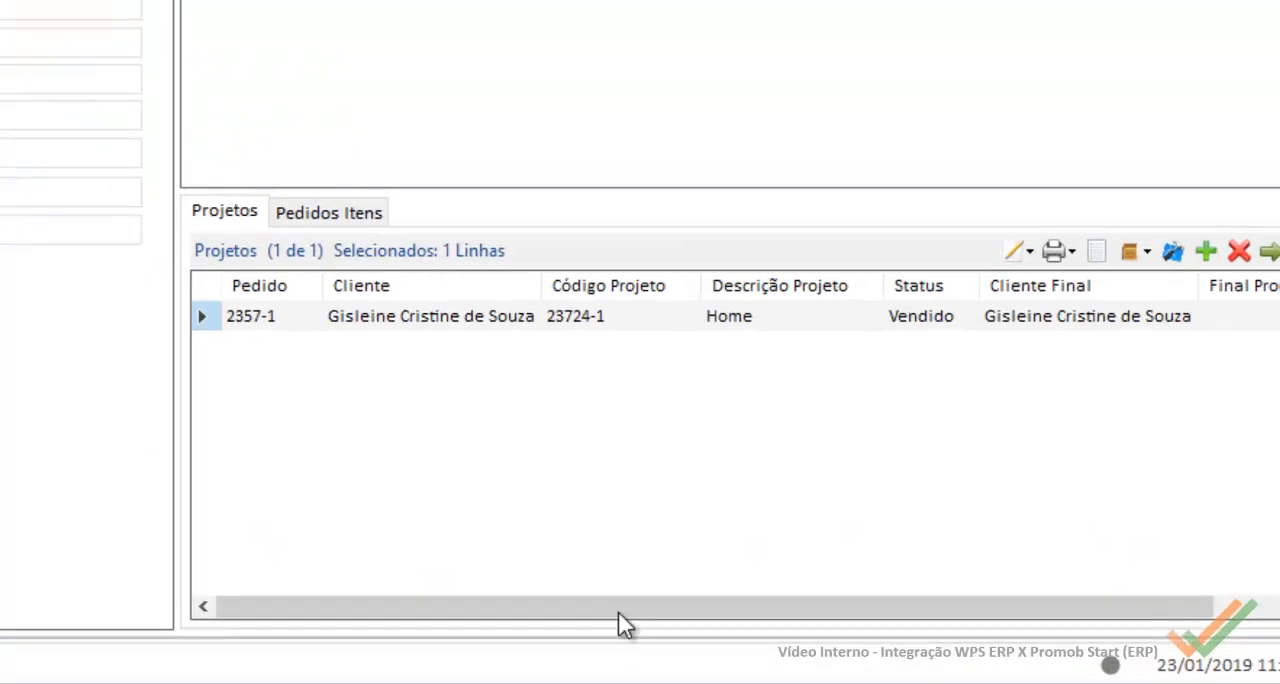
pyautogui.click(578, 44)
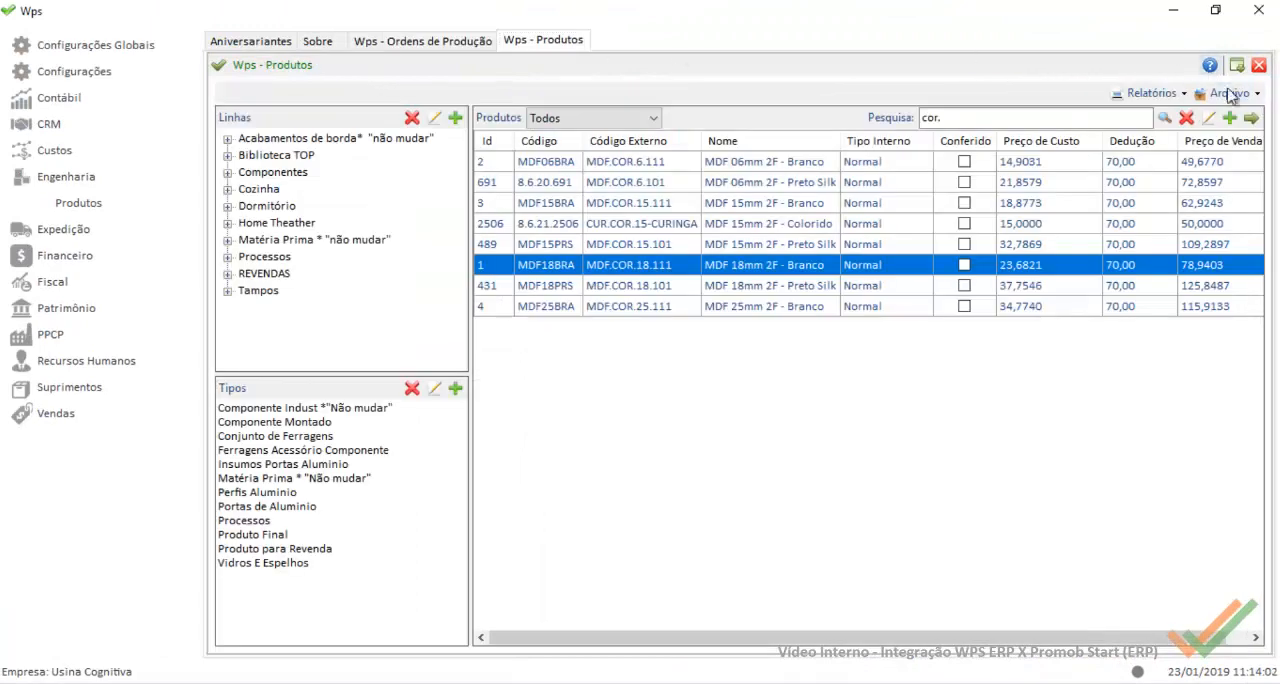
pyautogui.click(1230, 95)
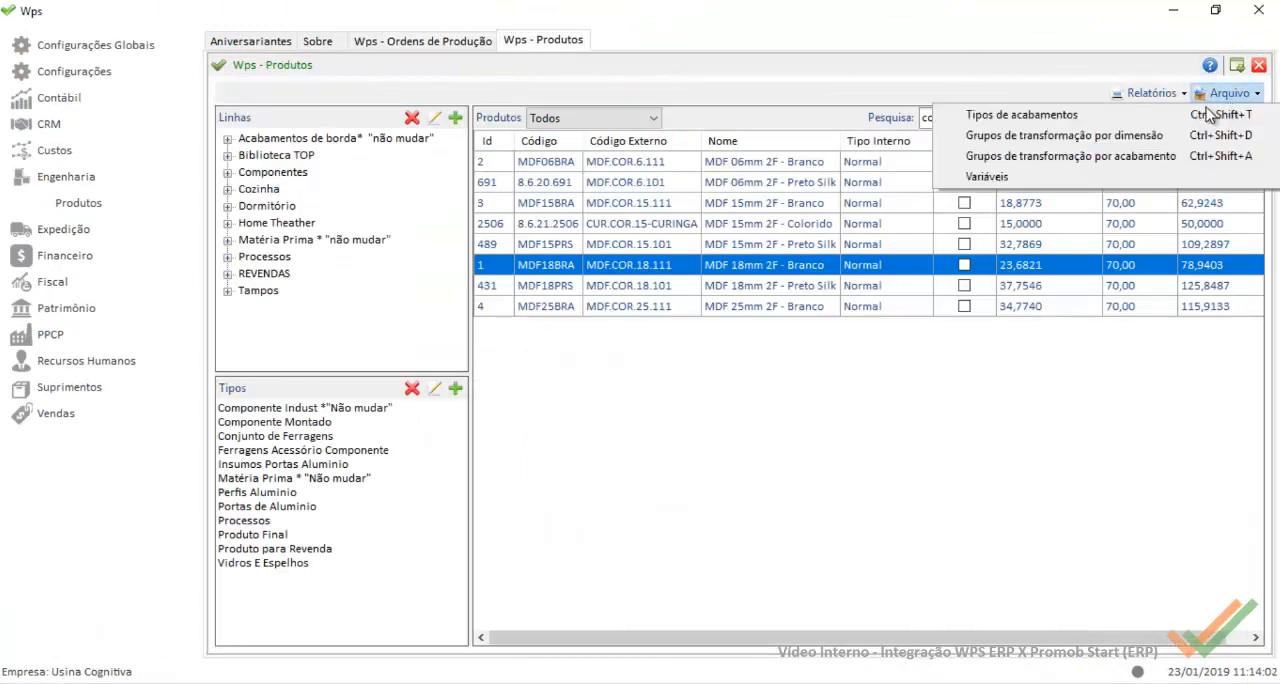
pyautogui.click(1088, 118)
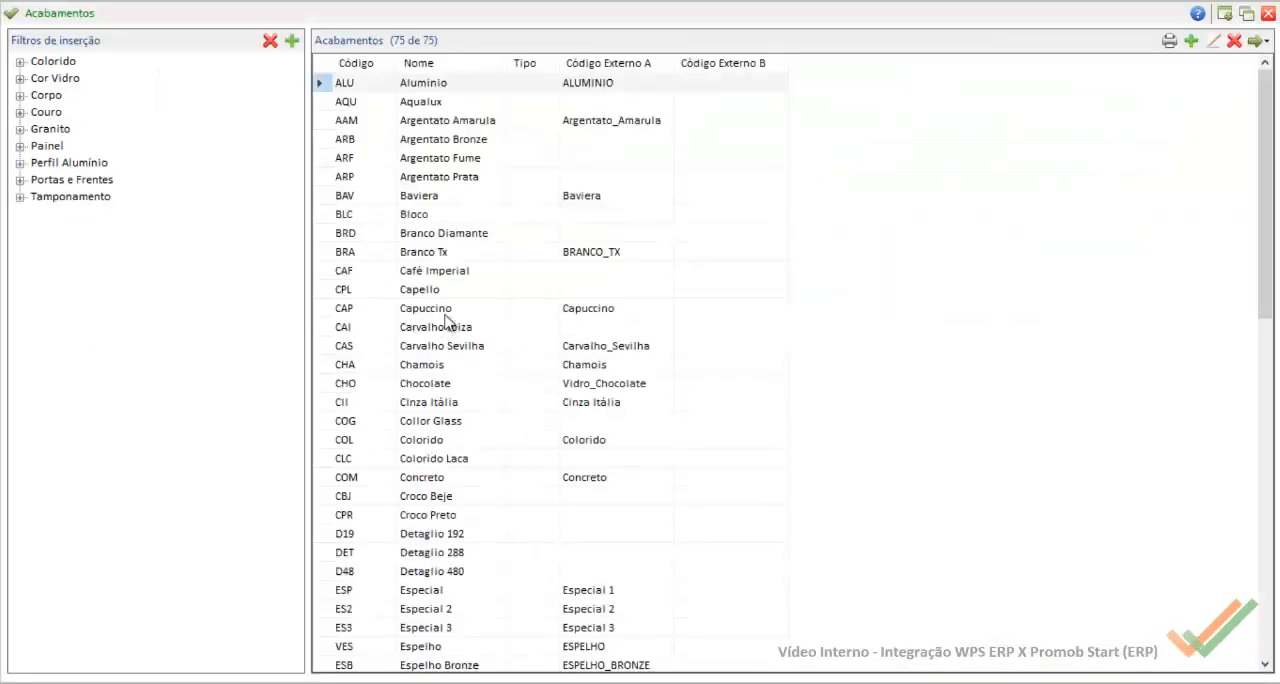
pyautogui.doubleClick(572, 252)
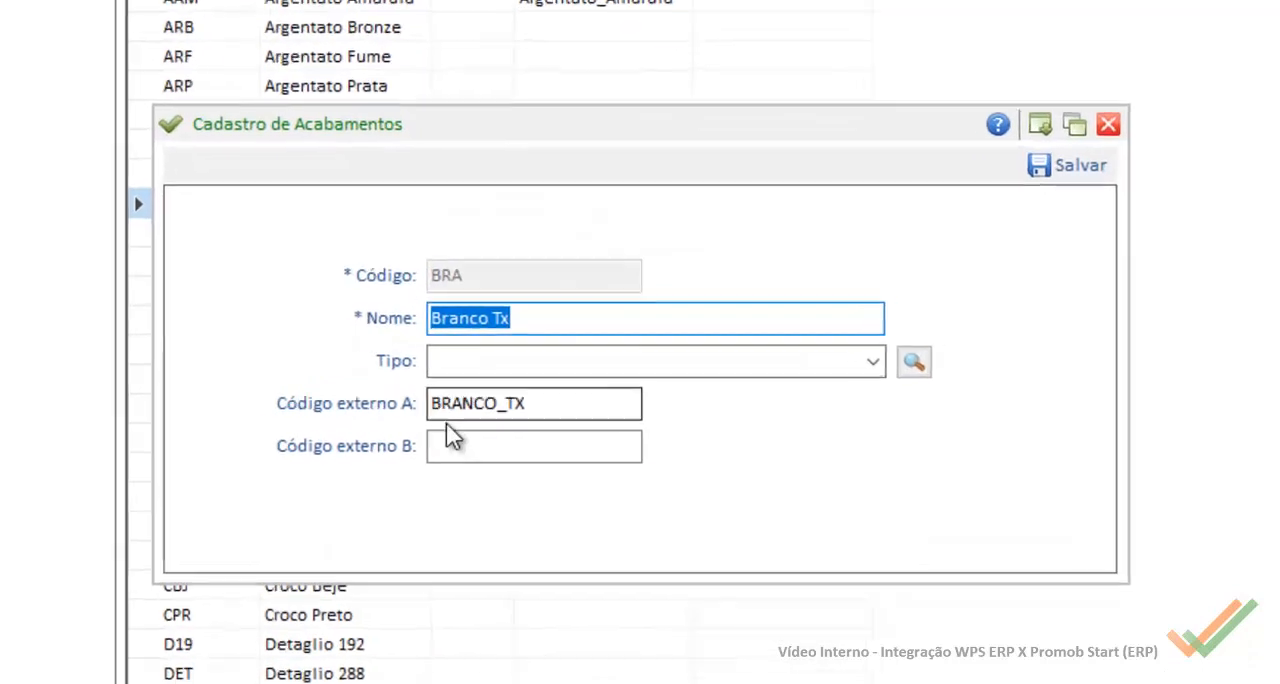
pyautogui.click(493, 438)
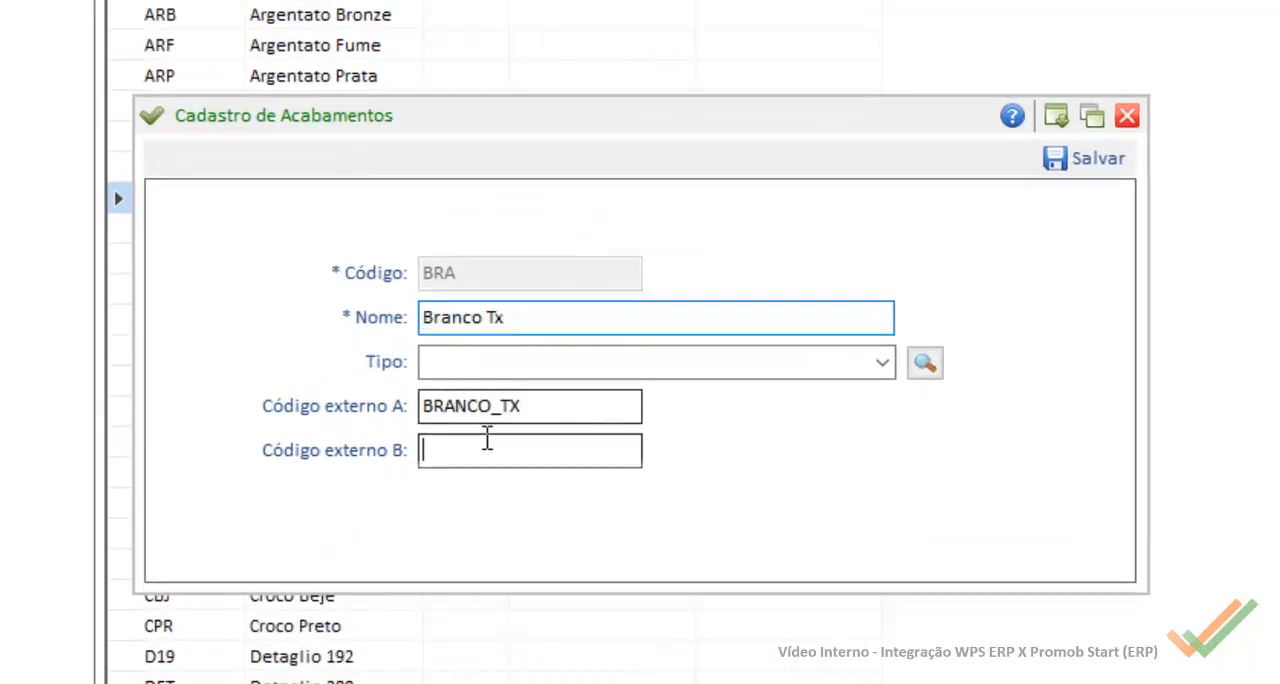
pyautogui.doubleClick(540, 411)
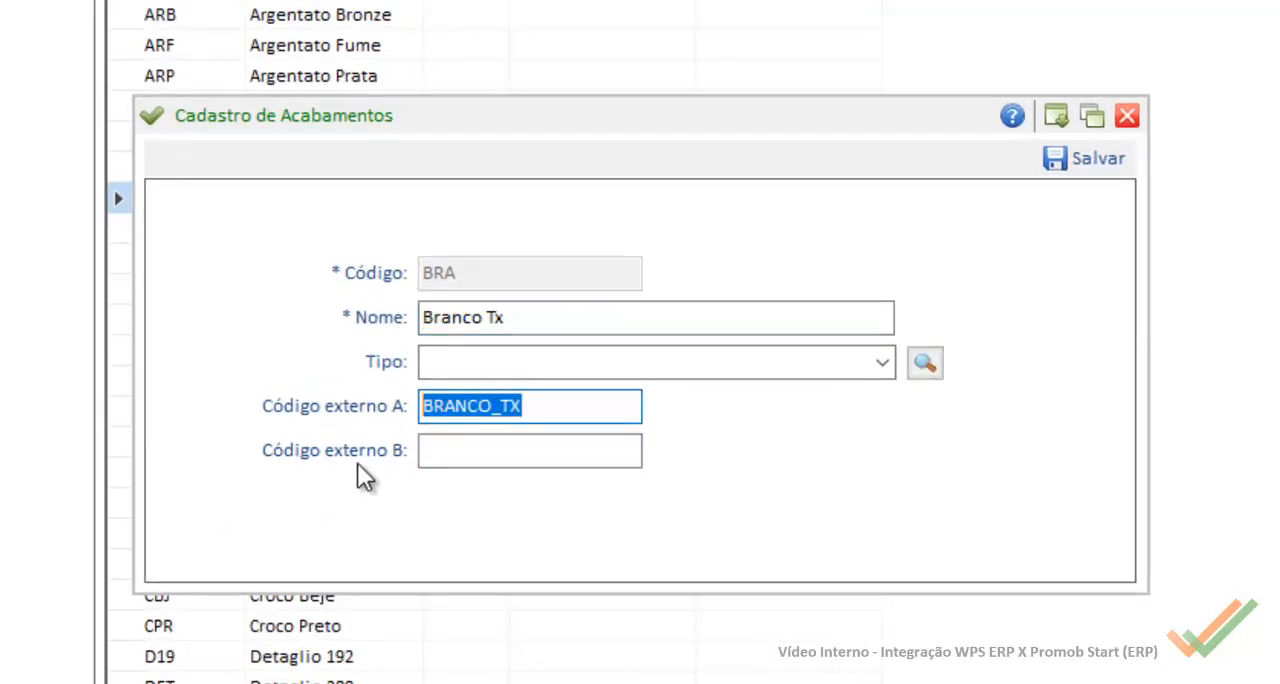
pyautogui.click(527, 452)
pyautogui.write('111')
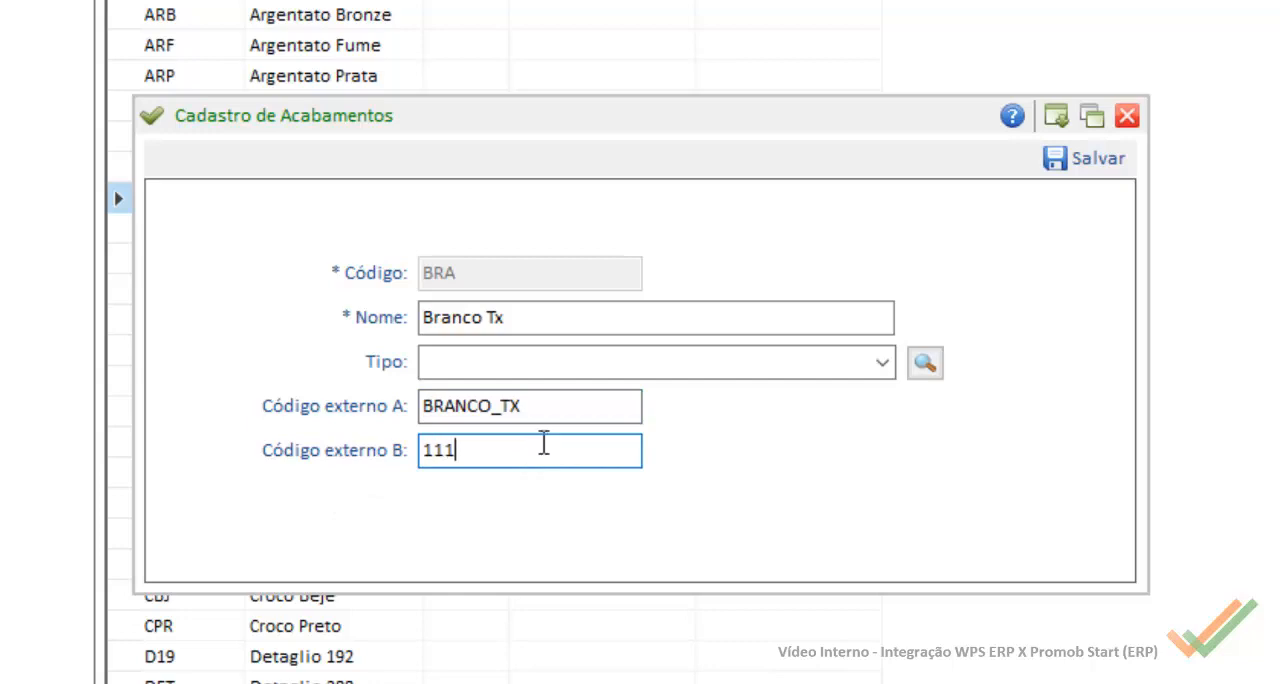
pyautogui.click(1052, 163)
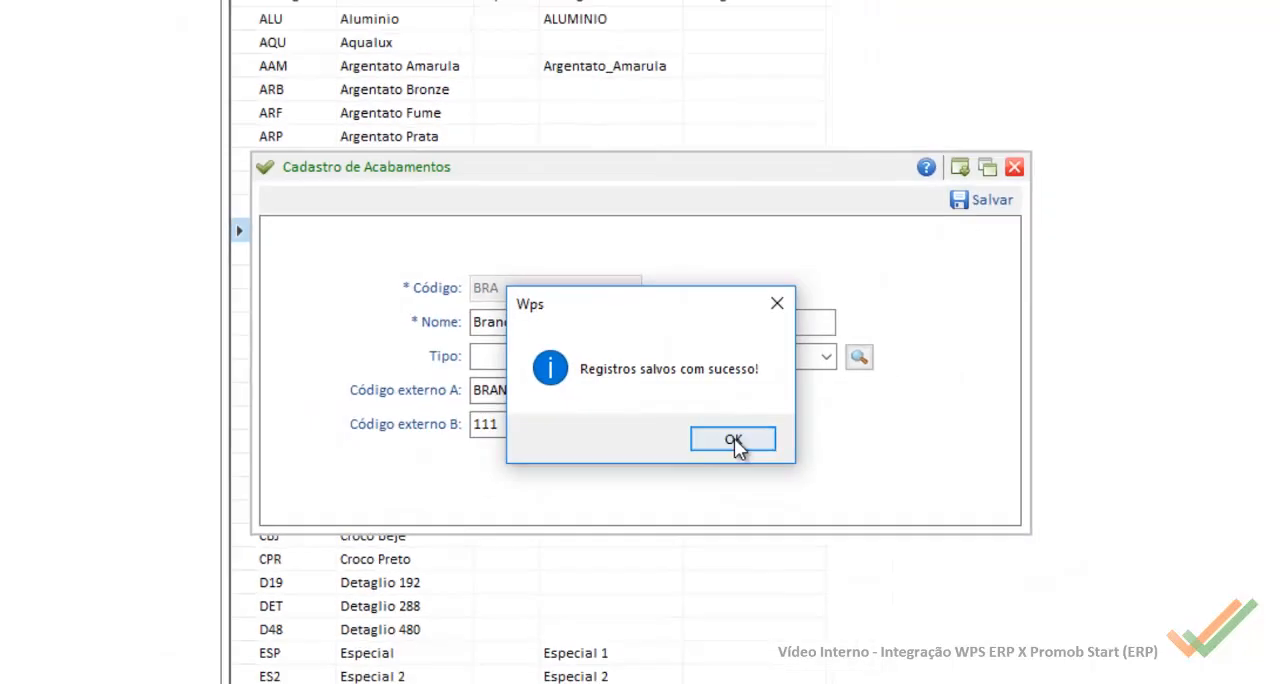
pyautogui.click(754, 462)
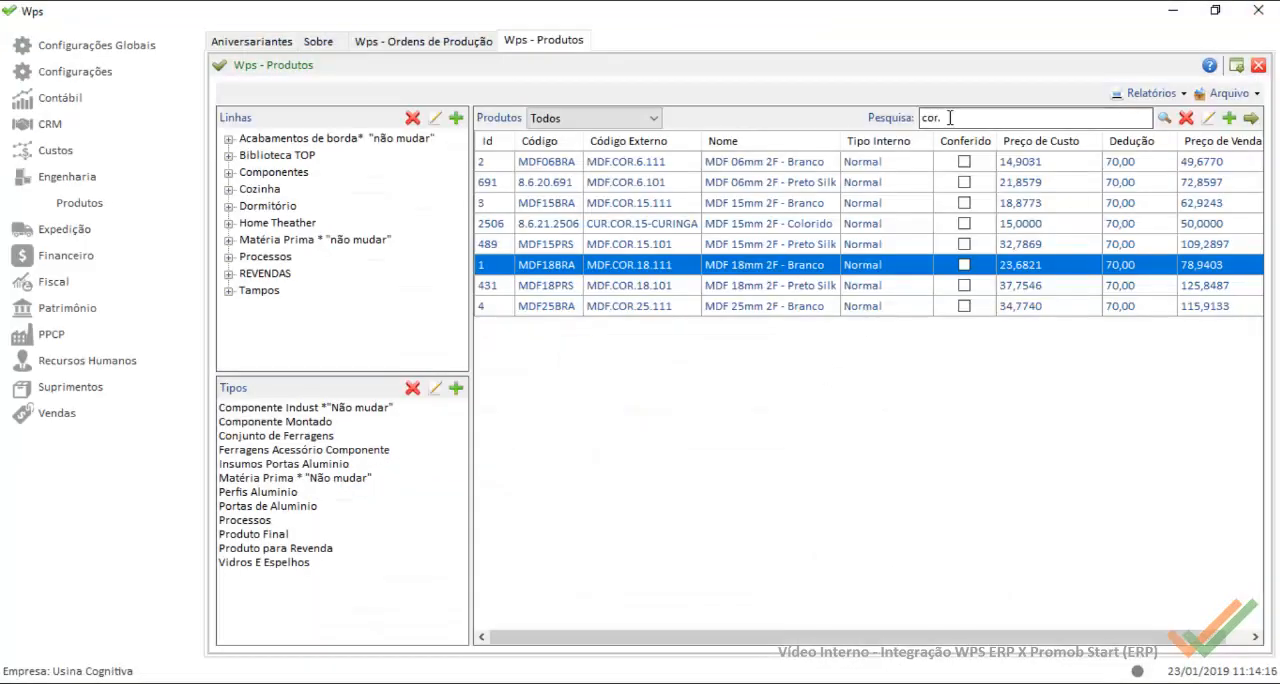
# Step: Reopen the builder of the Home project and reimport its XML with the PromobStart-Casa Rupe (.xml) import, accepting replacement of the existing items
pyautogui.click(423, 41)
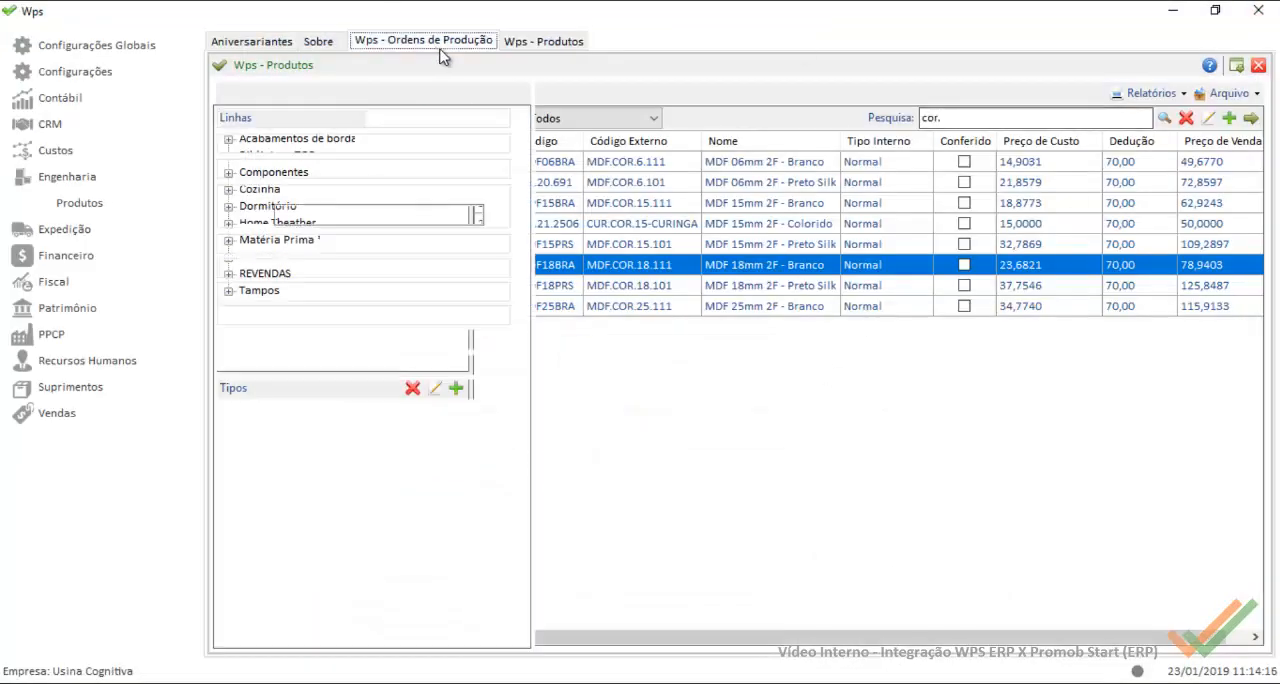
pyautogui.click(1182, 405)
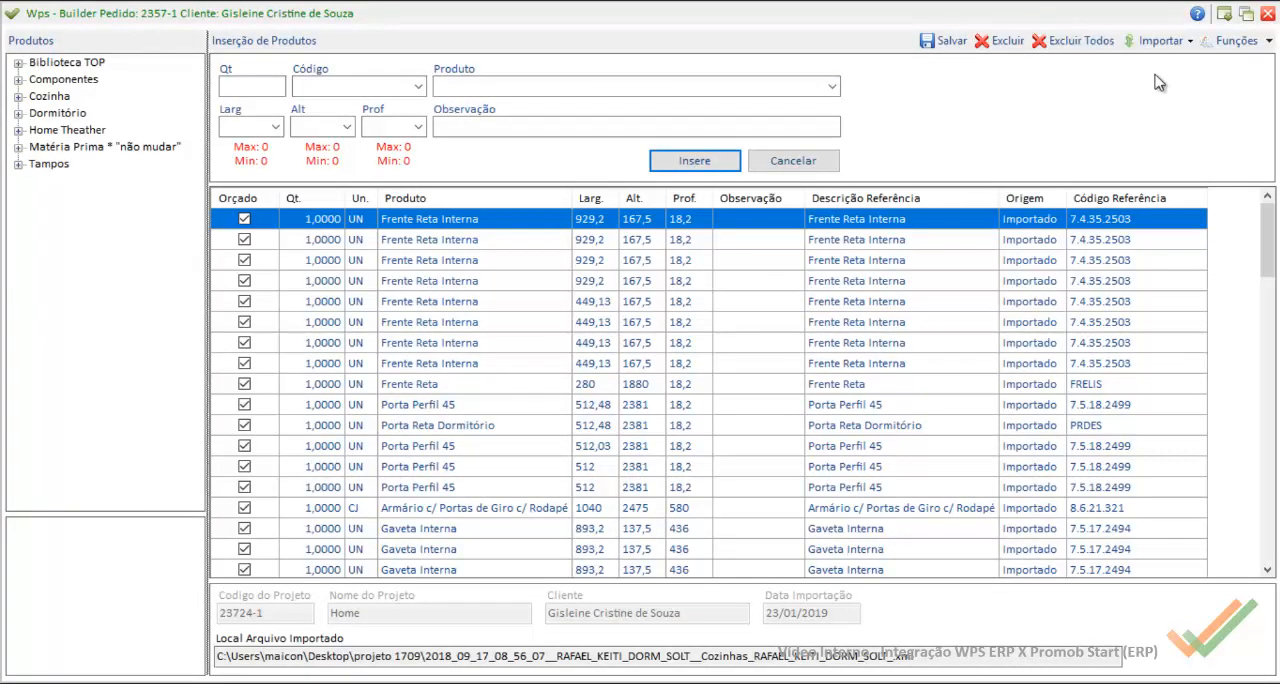
pyautogui.click(1166, 44)
pyautogui.moveTo(1203, 166)
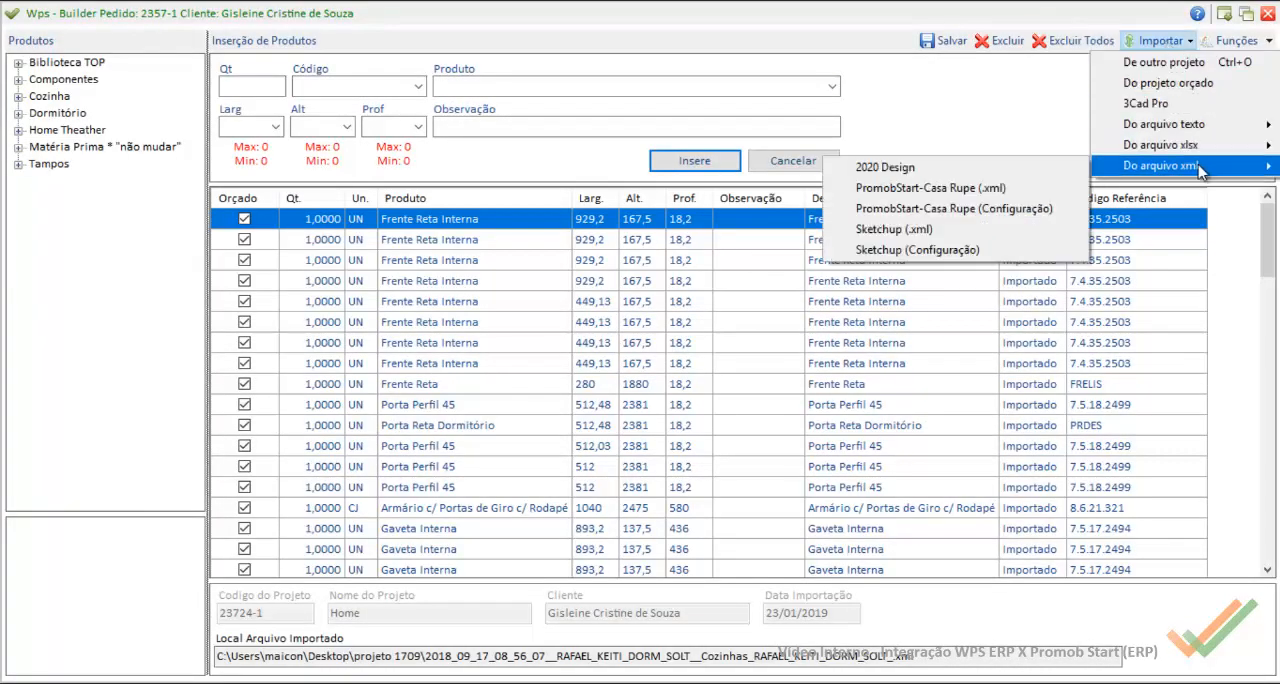
pyautogui.click(1000, 188)
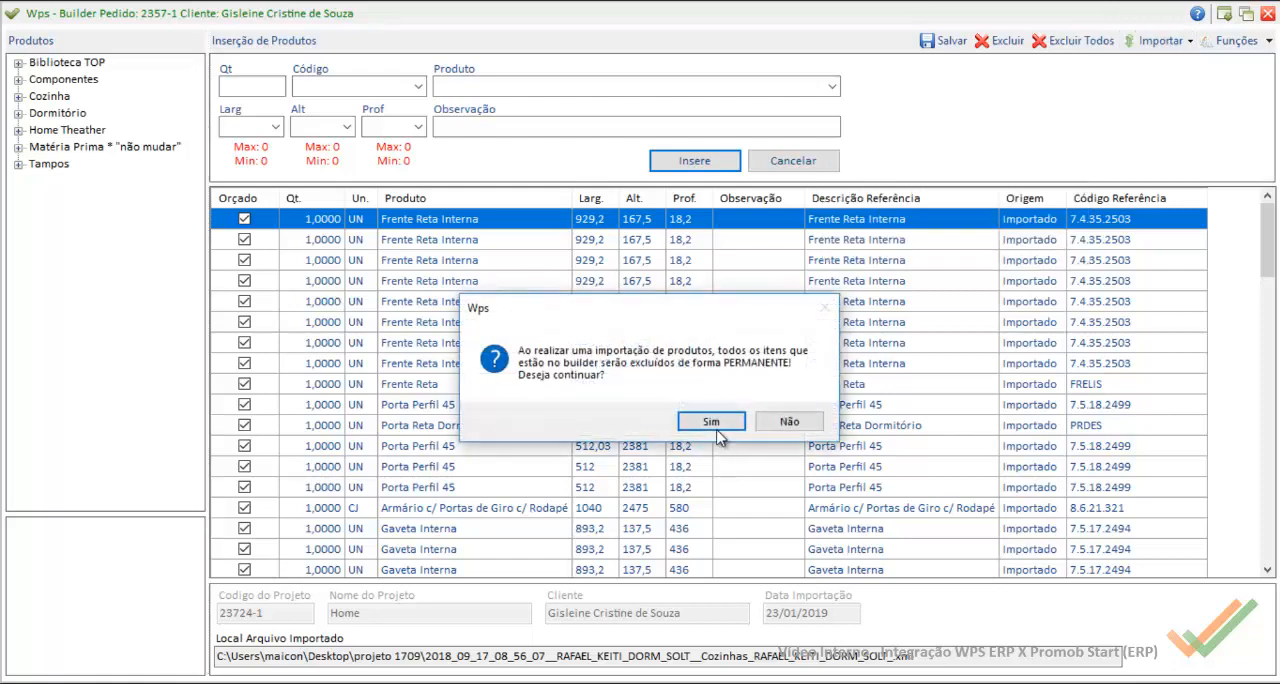
pyautogui.click(714, 427)
pyautogui.doubleClick(406, 206)
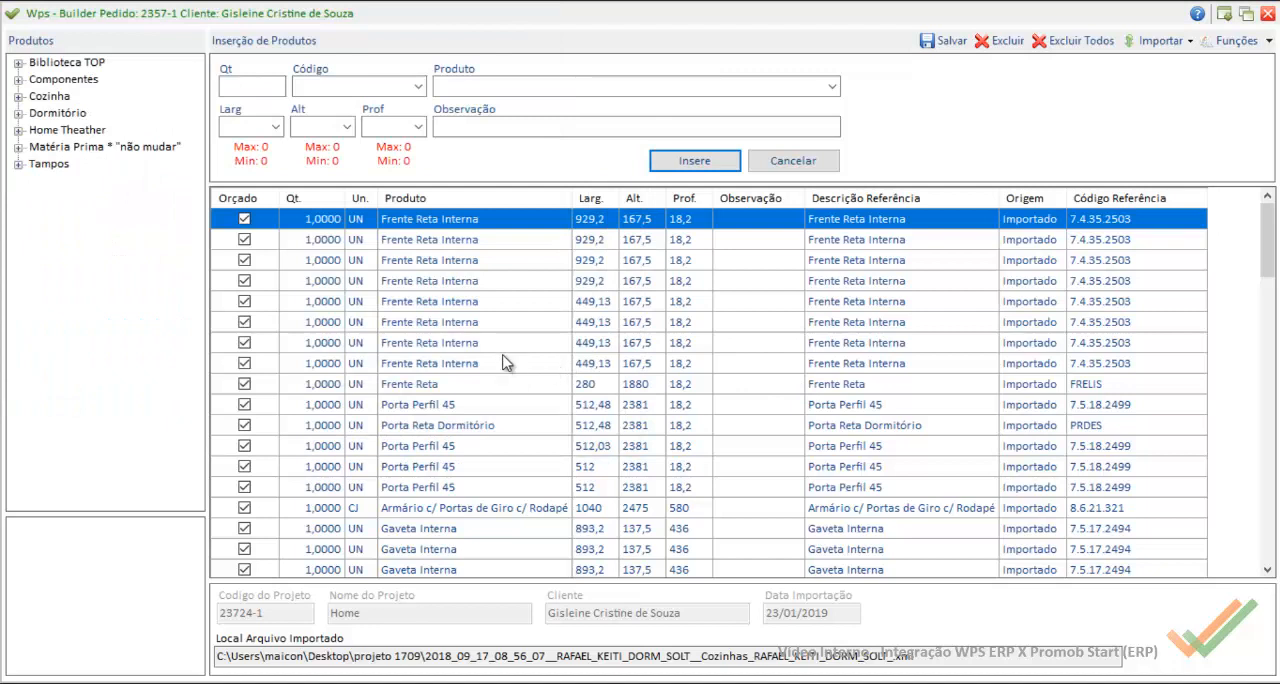
# Step: Check the finishes of the reimported Armário c/ Portas de Giro c/ Rodapé components and of the materials inside Lateral Modulo
pyautogui.doubleClick(527, 510)
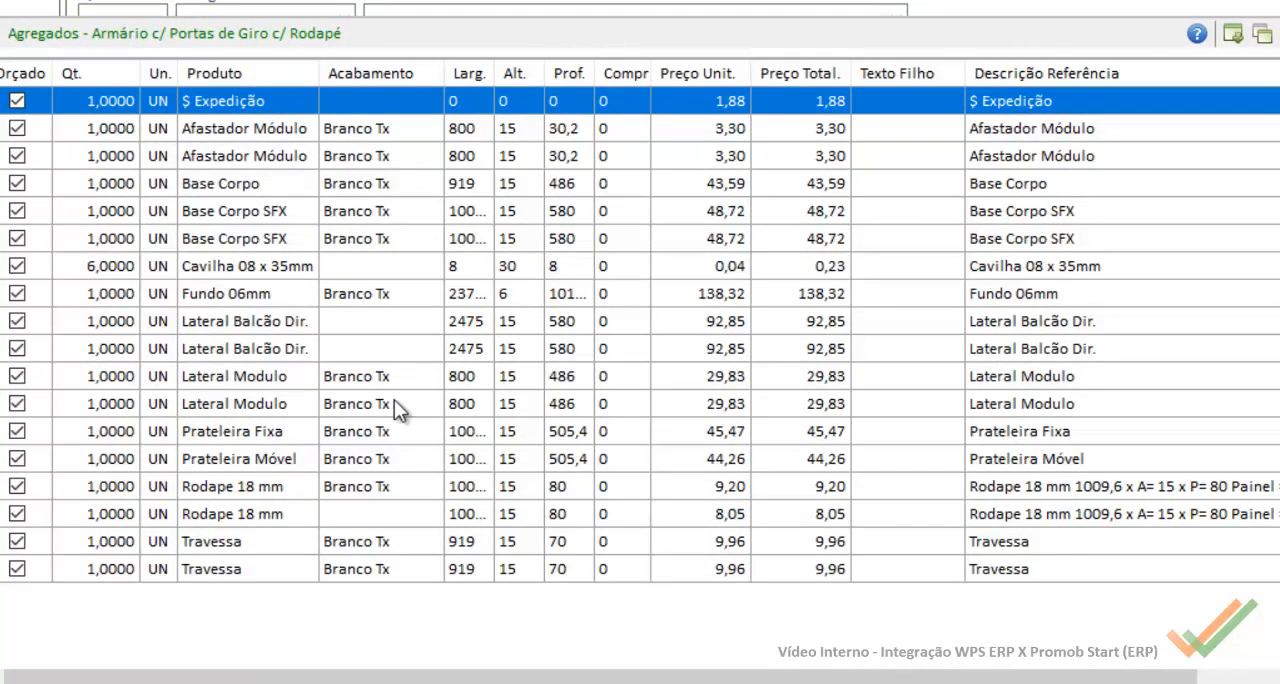
pyautogui.doubleClick(371, 378)
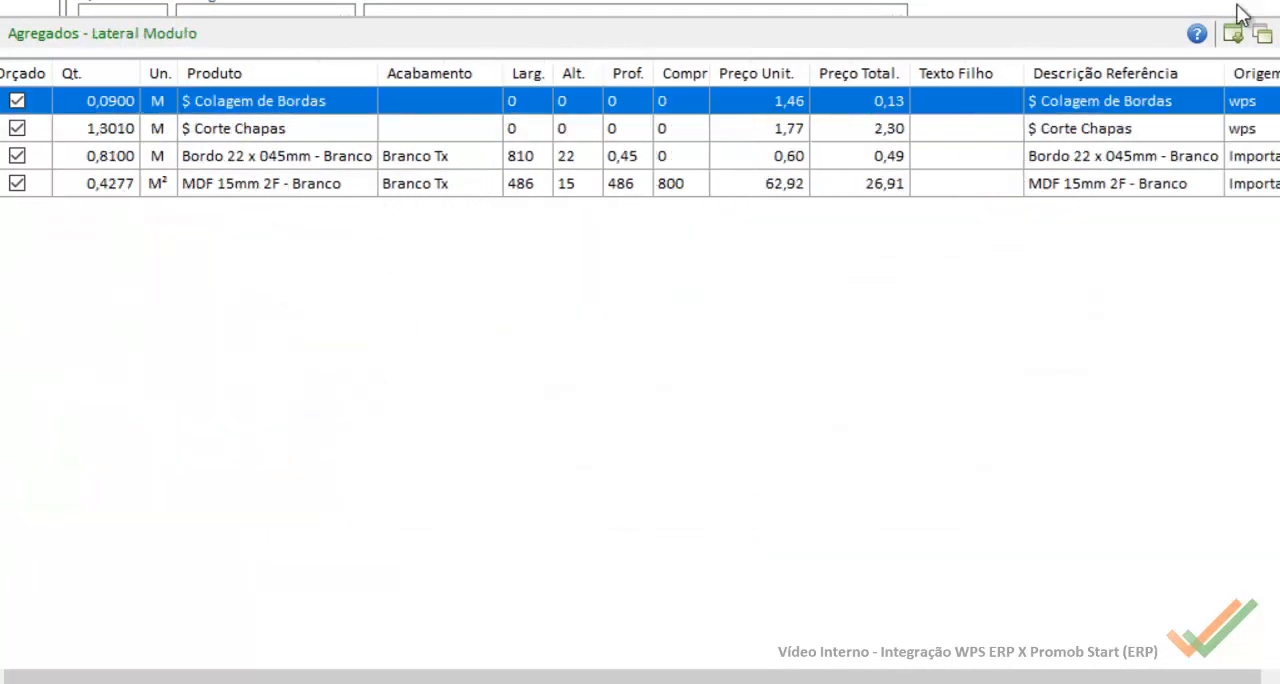
pyautogui.click(1279, 34)
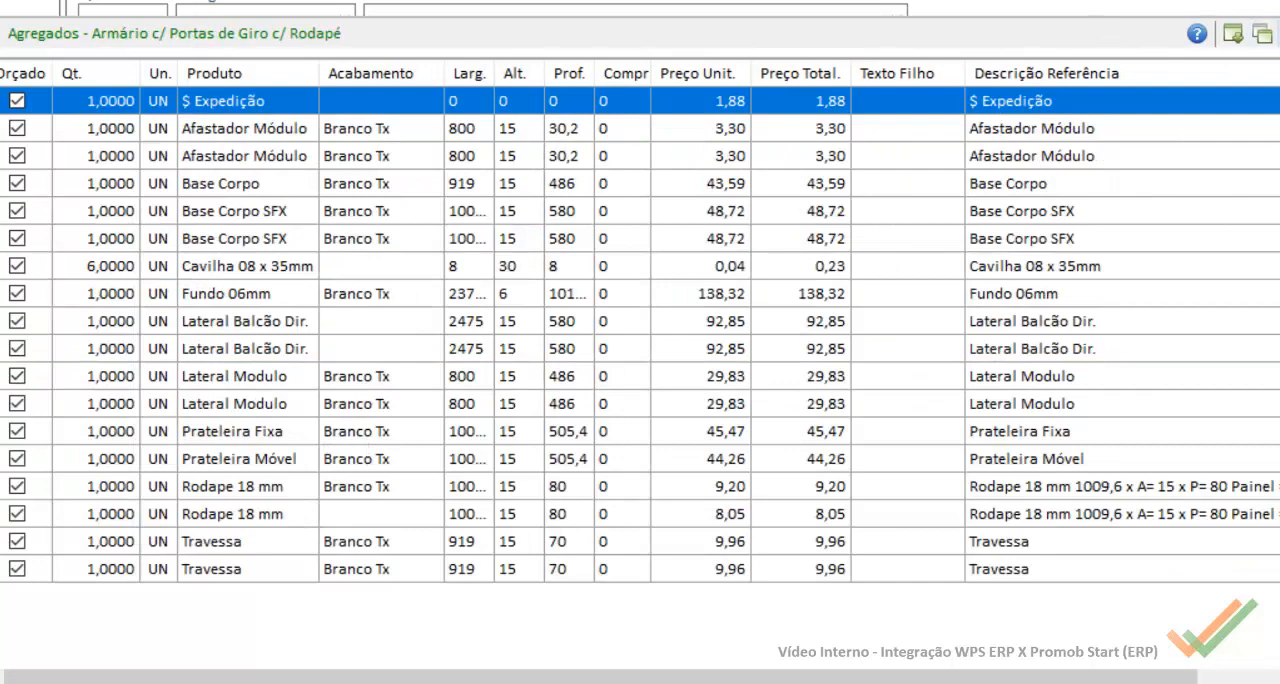
pyautogui.click(1262, 34)
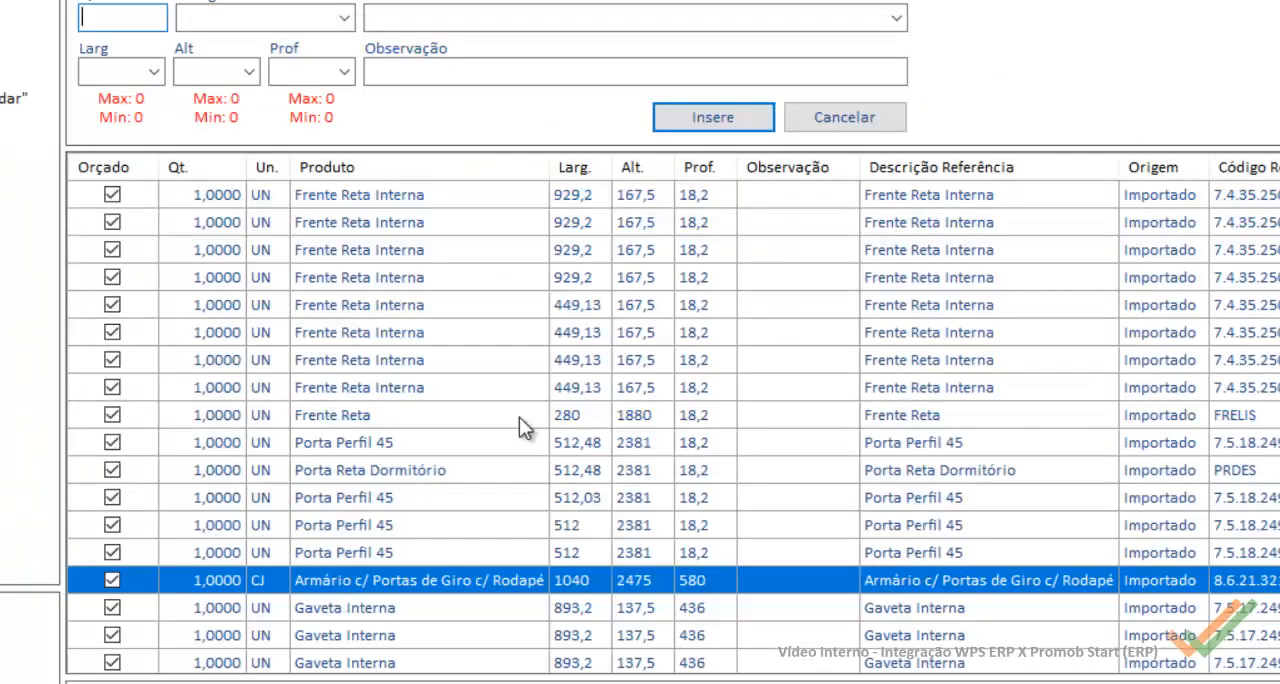
# Step: Check the component finishes of the 929,2 and 449,13 wide Frente Reta Interna items, including the materials of the wider one's Painel Gaveta
pyautogui.doubleClick(375, 277)
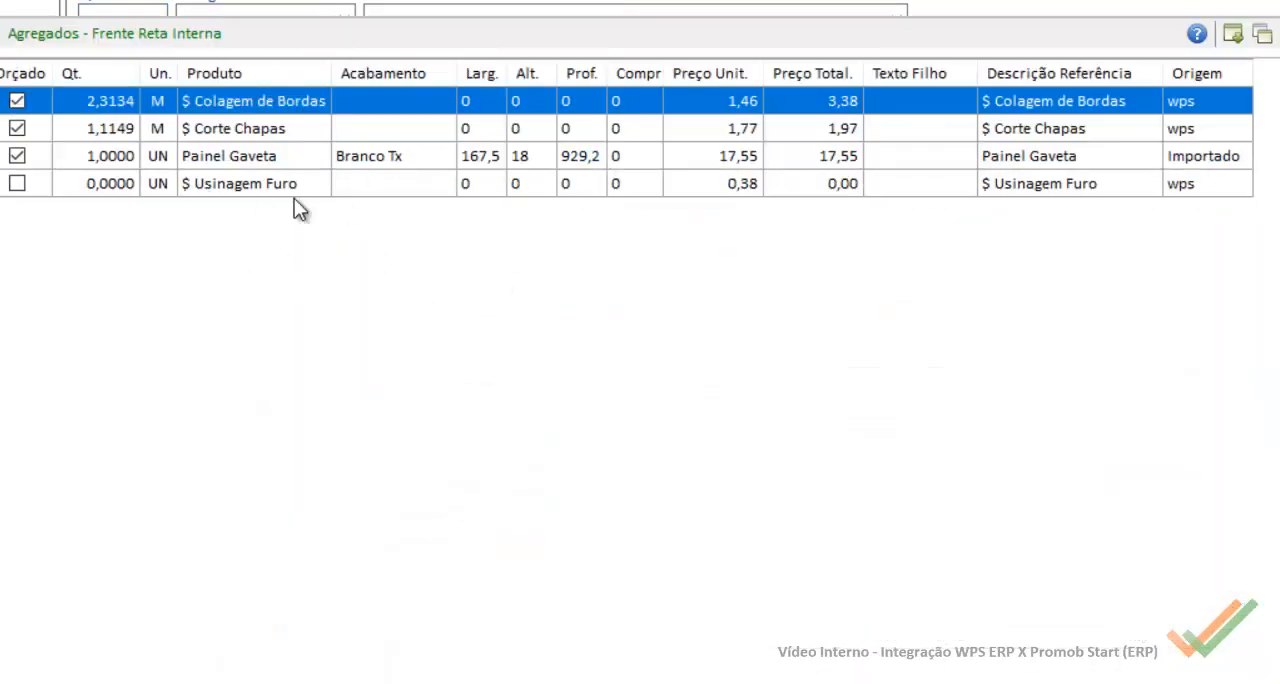
pyautogui.doubleClick(399, 160)
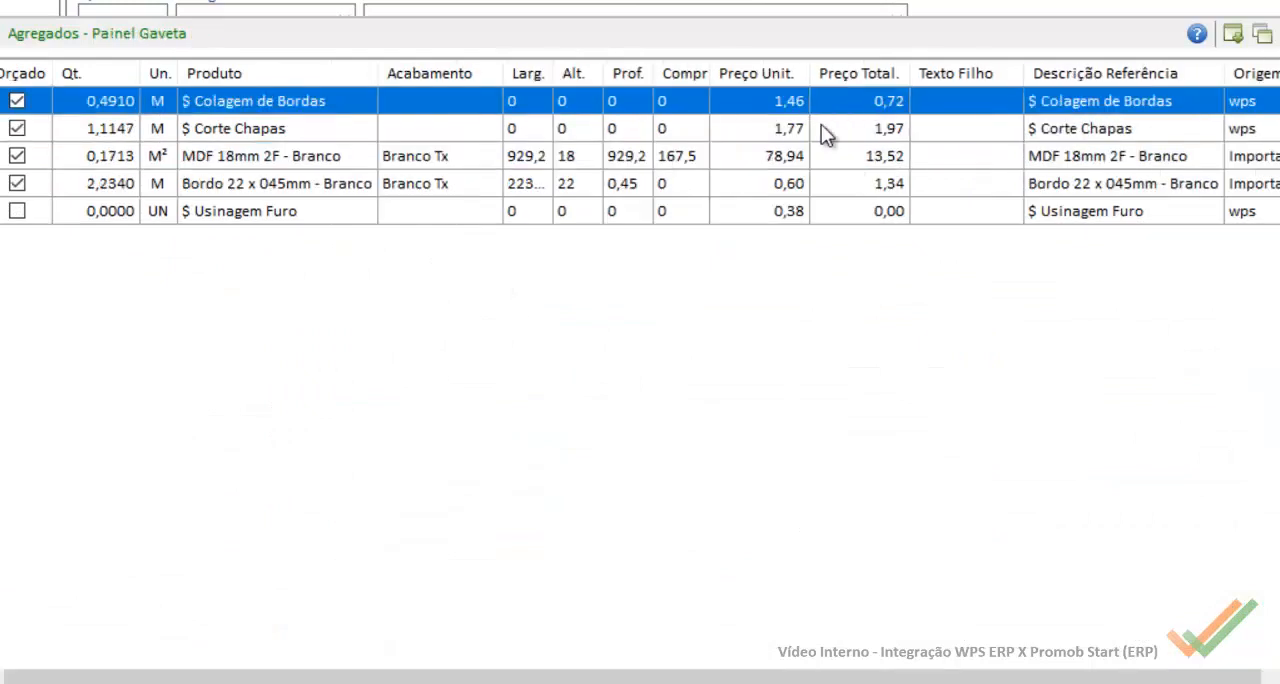
pyautogui.click(1232, 36)
pyautogui.click(1232, 36)
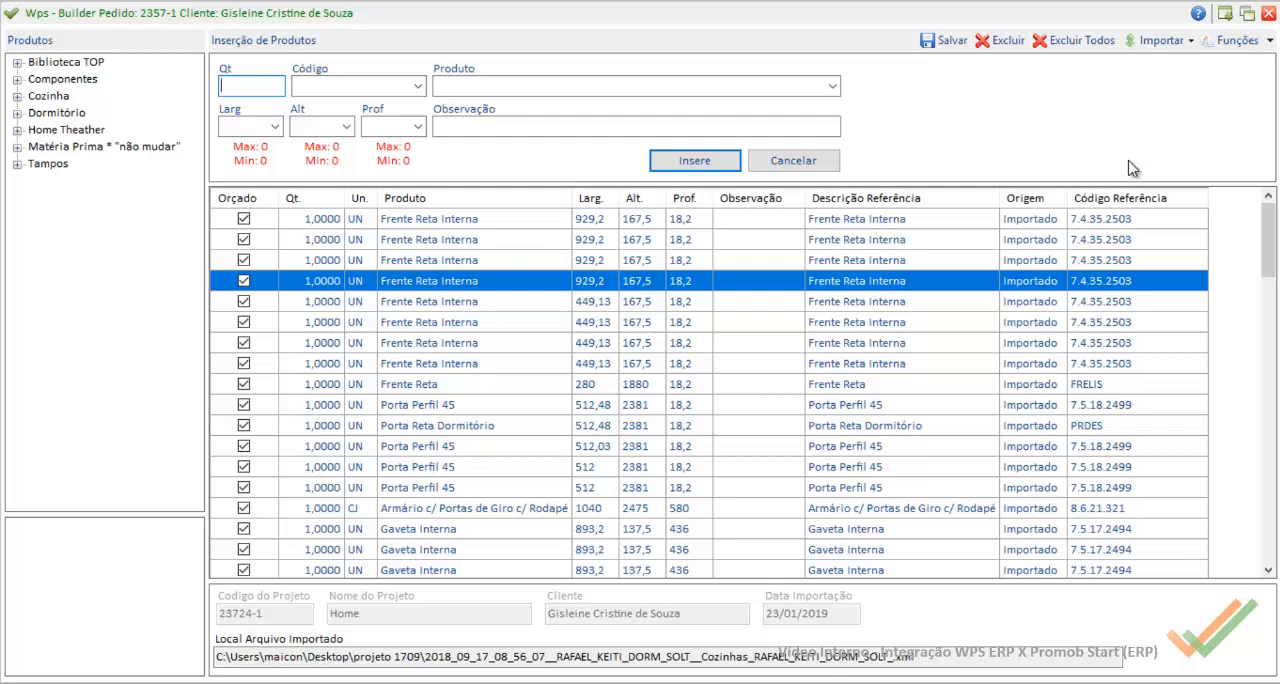
pyautogui.click(465, 301)
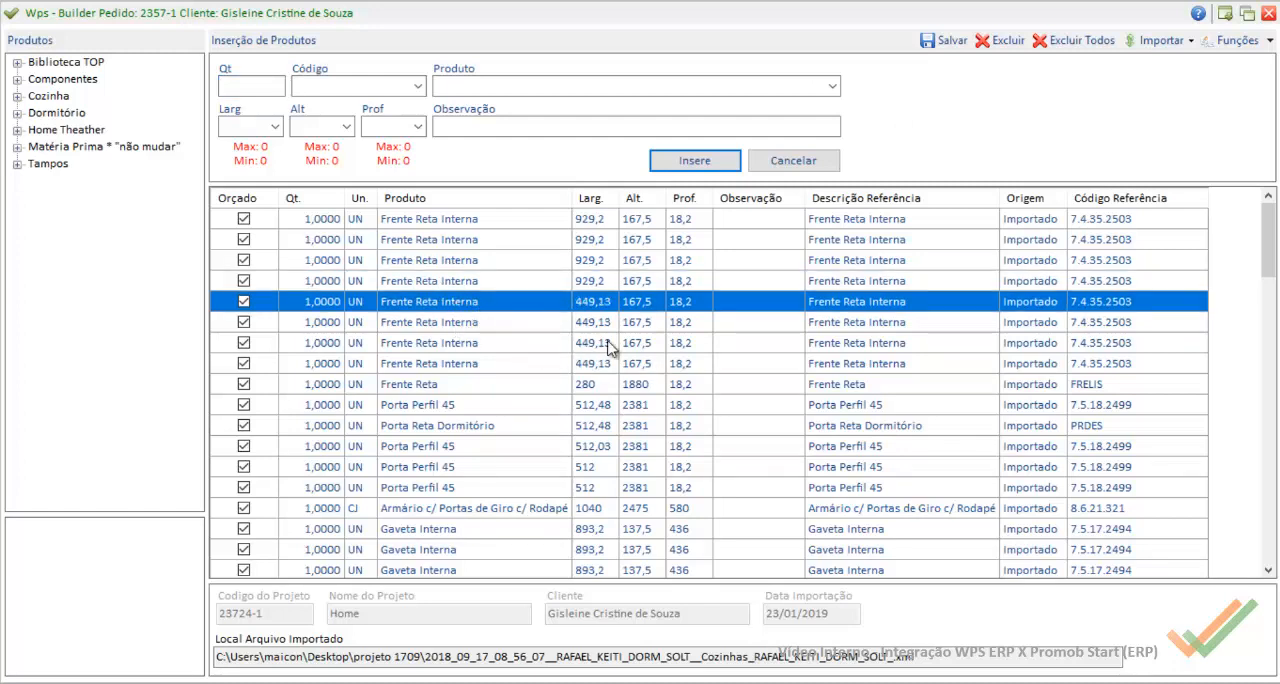
pyautogui.doubleClick(461, 364)
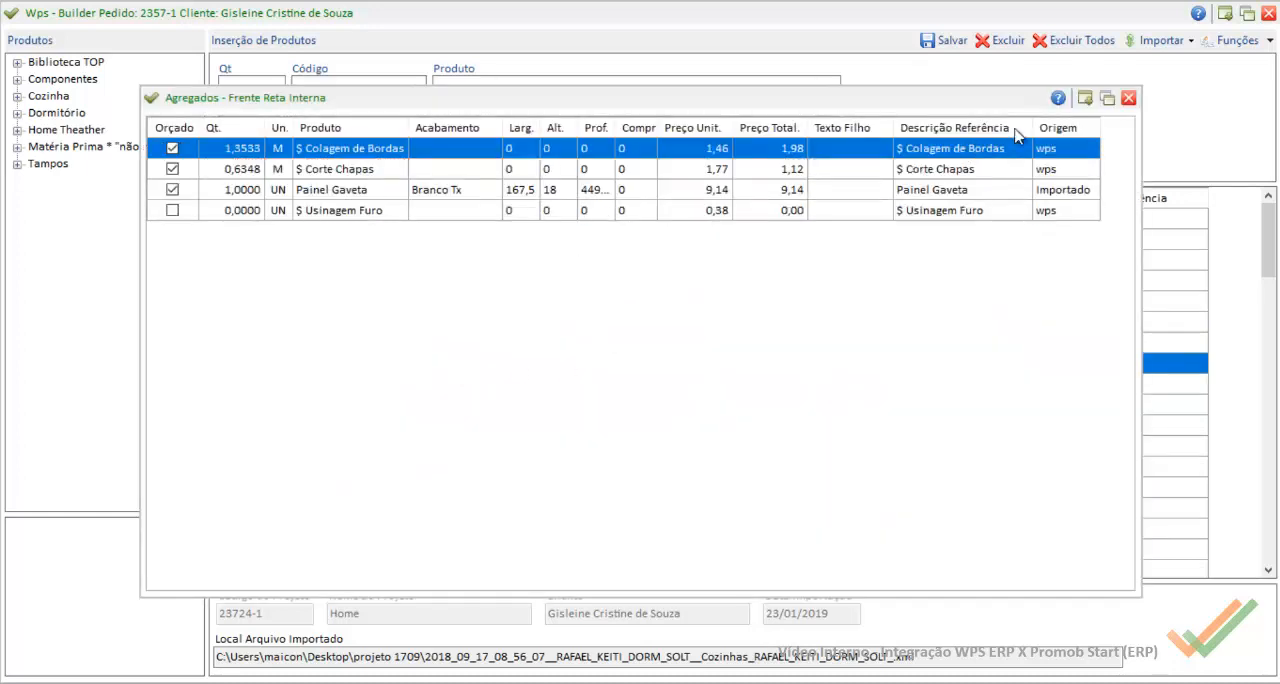
pyautogui.click(1128, 98)
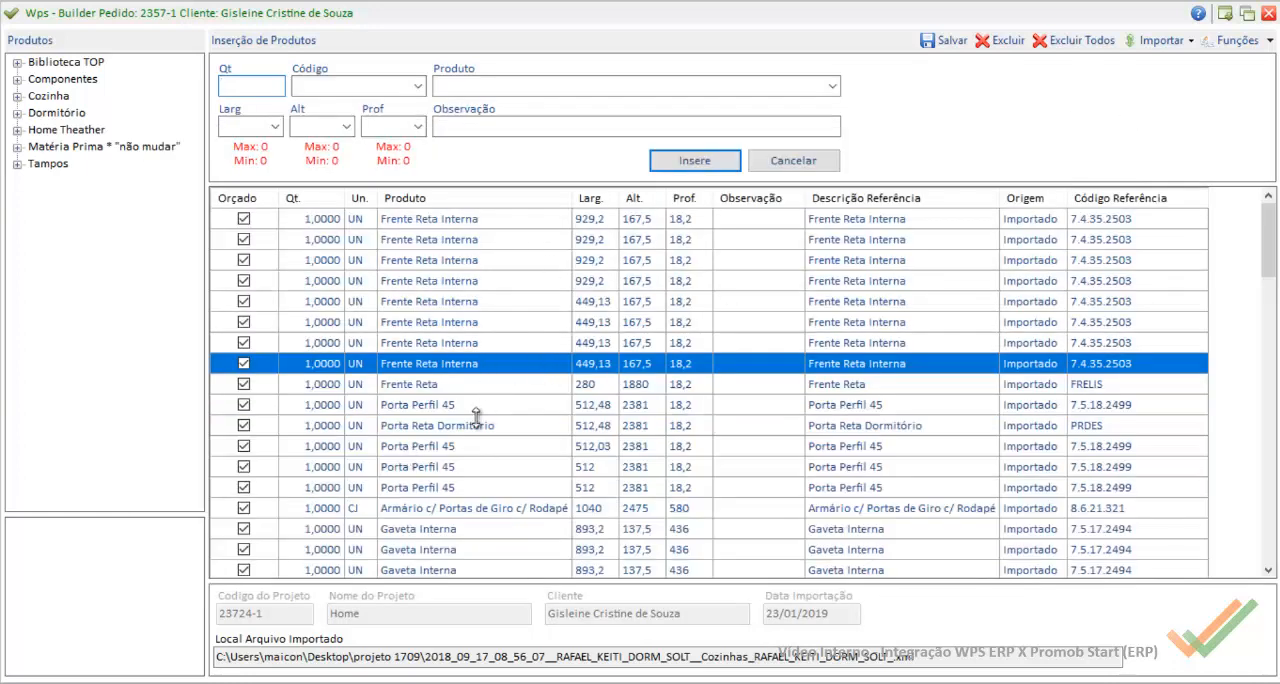
pyautogui.click(452, 446)
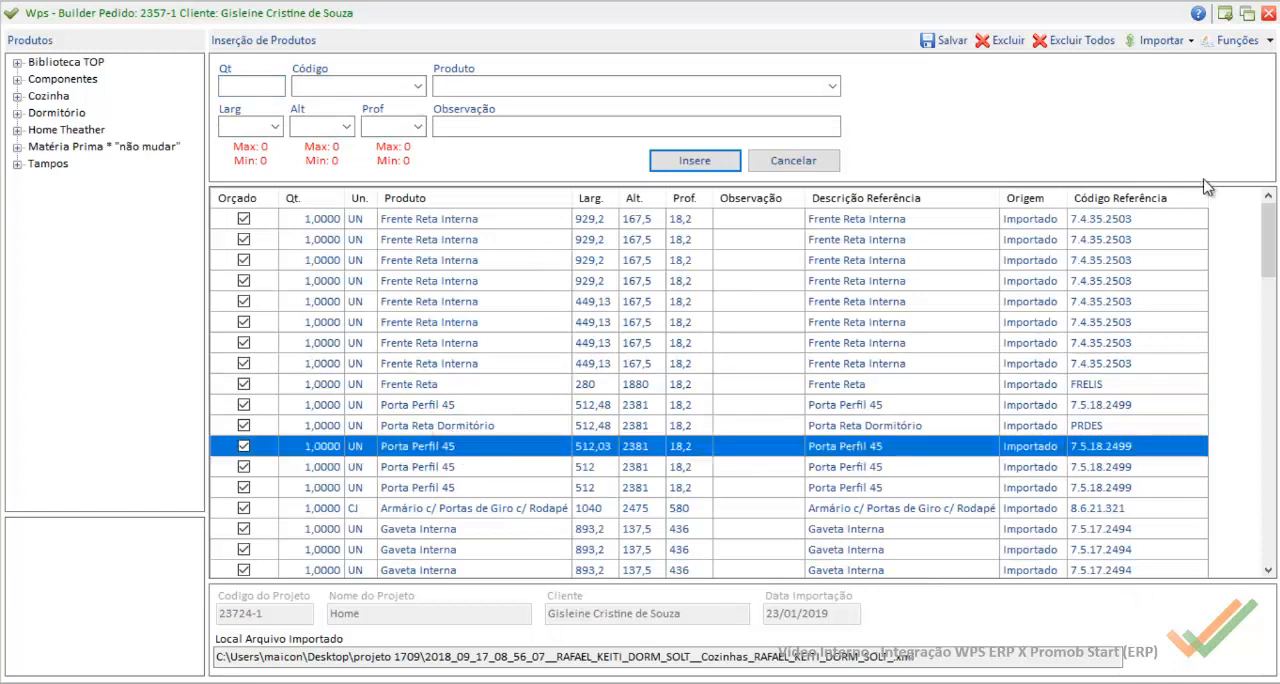
# Step: Close the Home project's builder without saving and view the materials by destination sector of the Importação Promob Start production order
pyautogui.click(1268, 13)
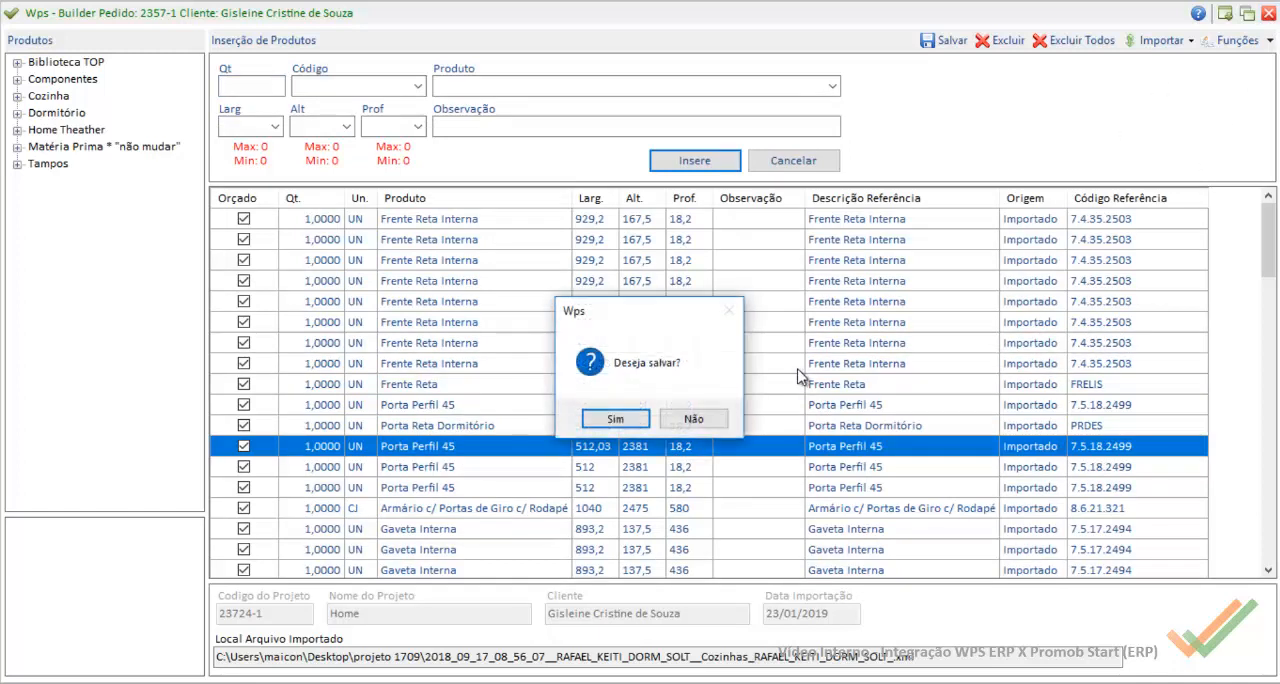
pyautogui.click(705, 419)
pyautogui.click(1078, 93)
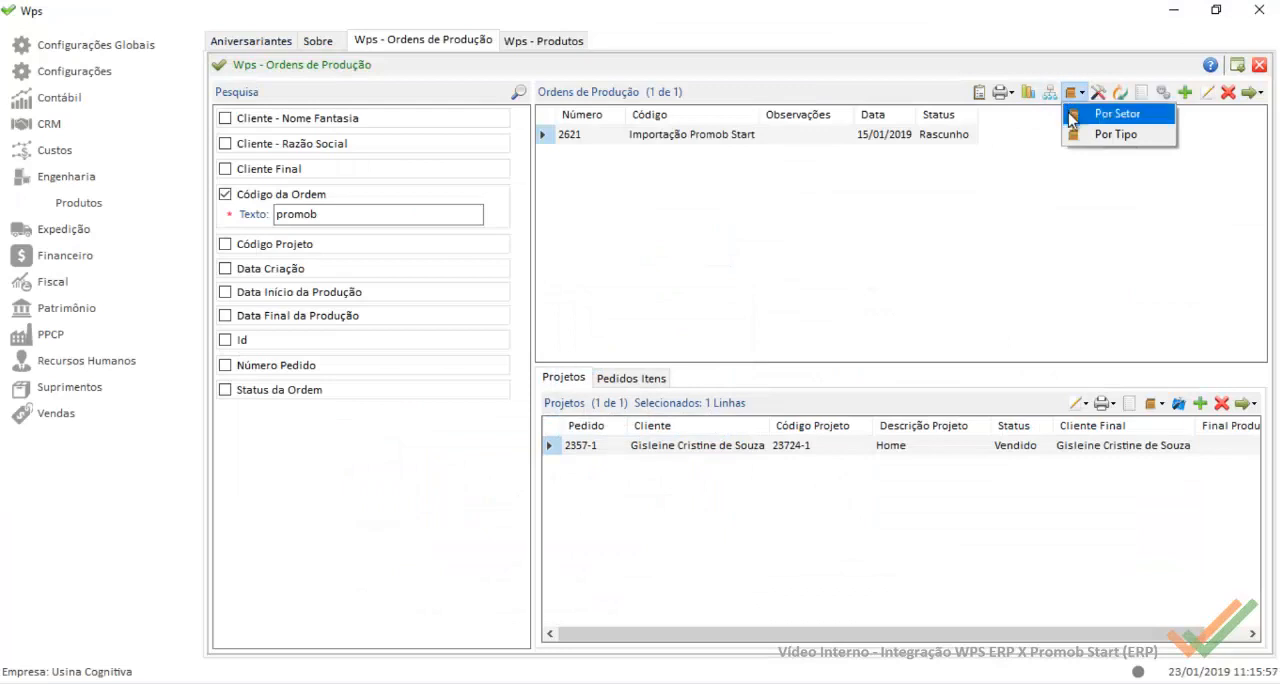
pyautogui.click(1115, 117)
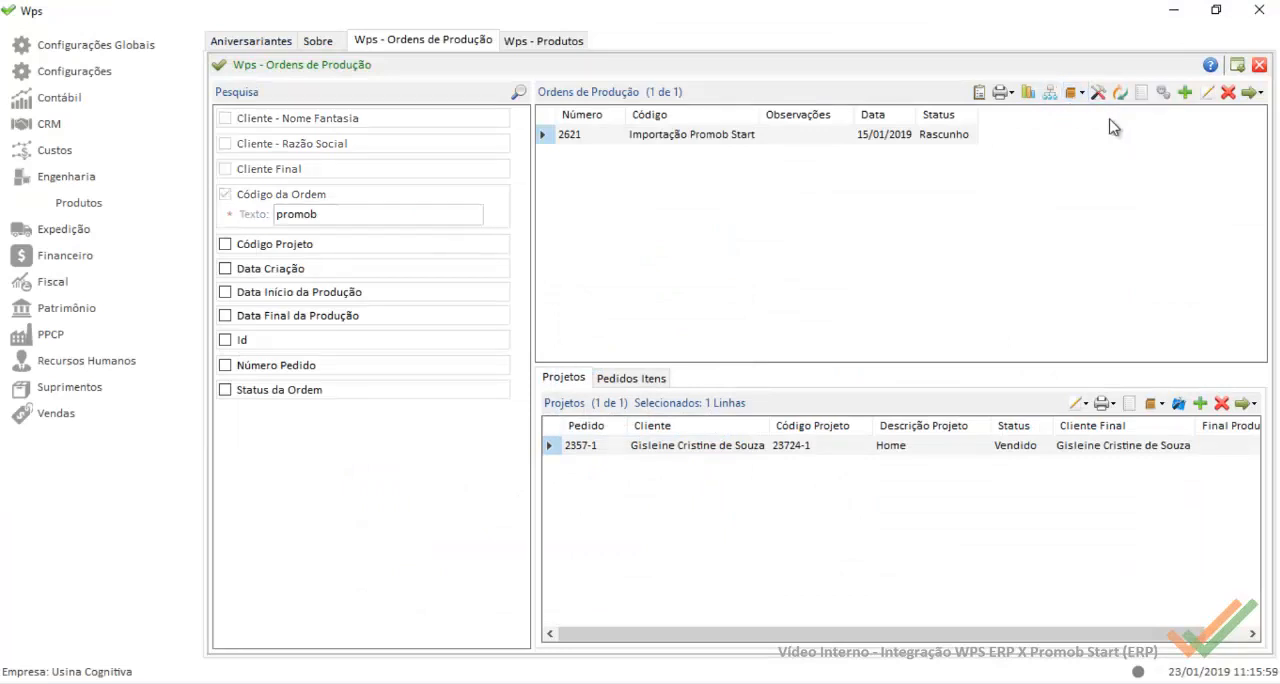
pyautogui.click(1068, 40)
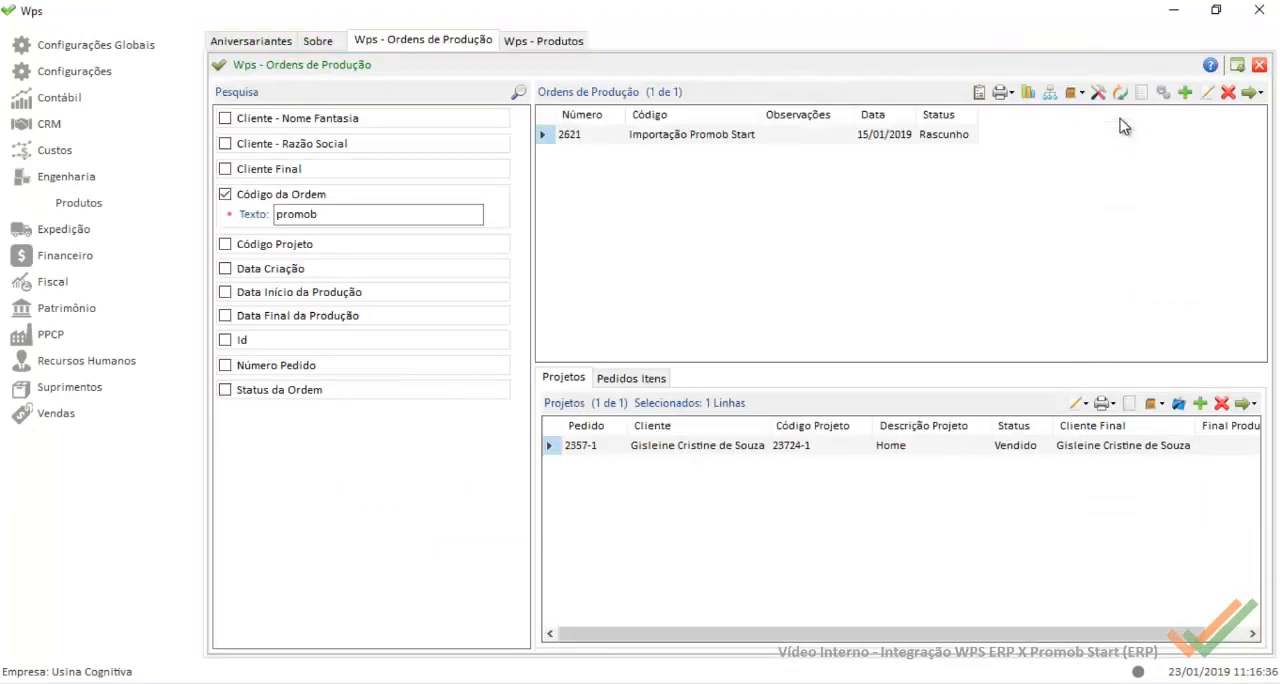
# Step: Generate the Itens por Setor report for the order's Corte Perfis sector, check its profile finishes and lengths, and return to the production orders
pyautogui.click(1078, 93)
pyautogui.click(1115, 111)
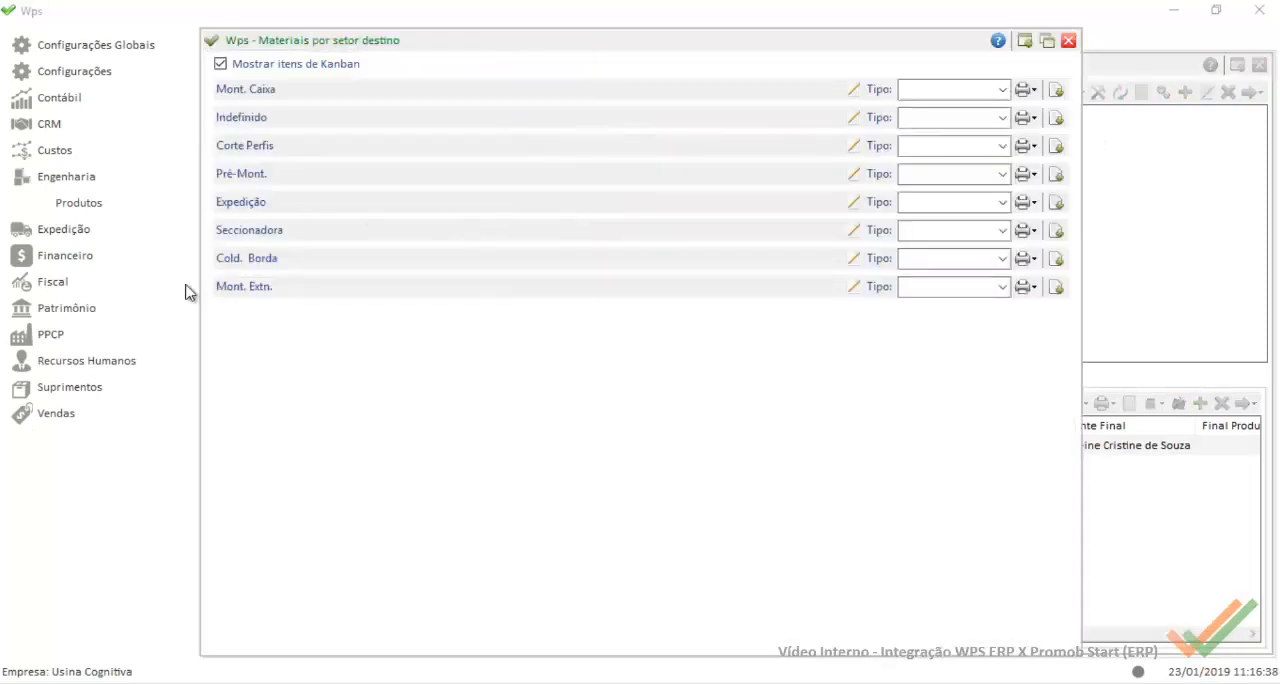
pyautogui.click(1027, 146)
pyautogui.click(1070, 167)
pyautogui.click(1055, 146)
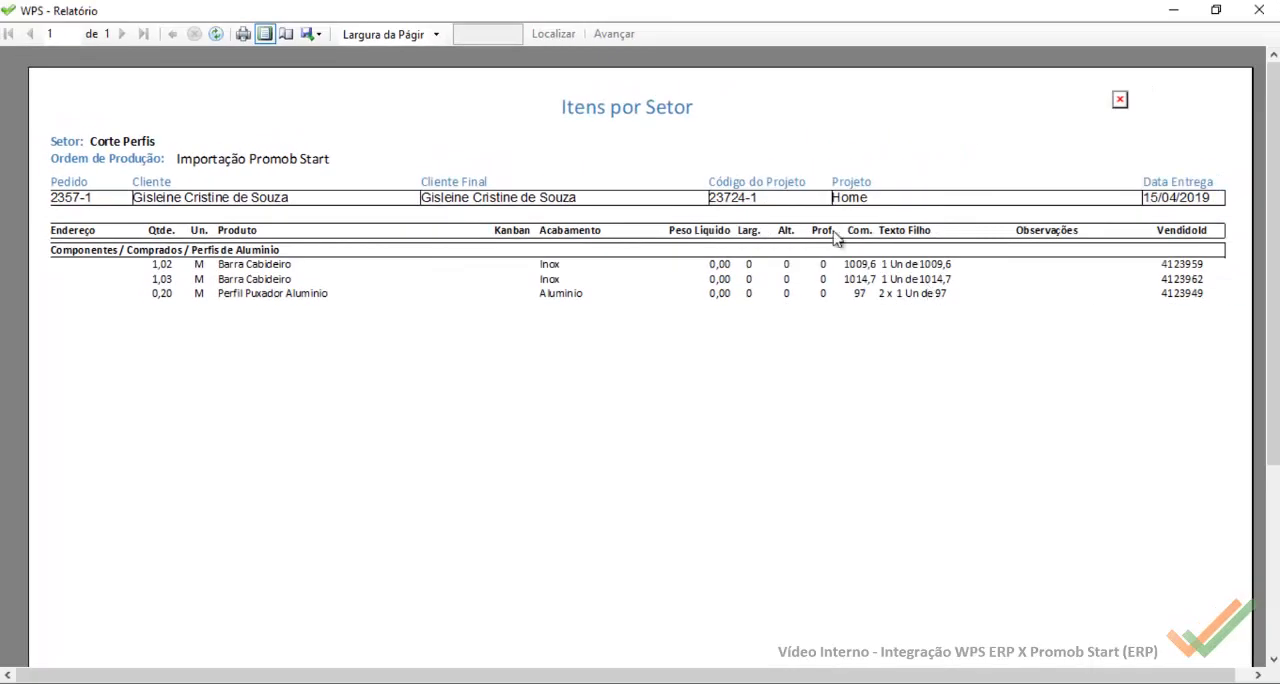
pyautogui.click(1257, 9)
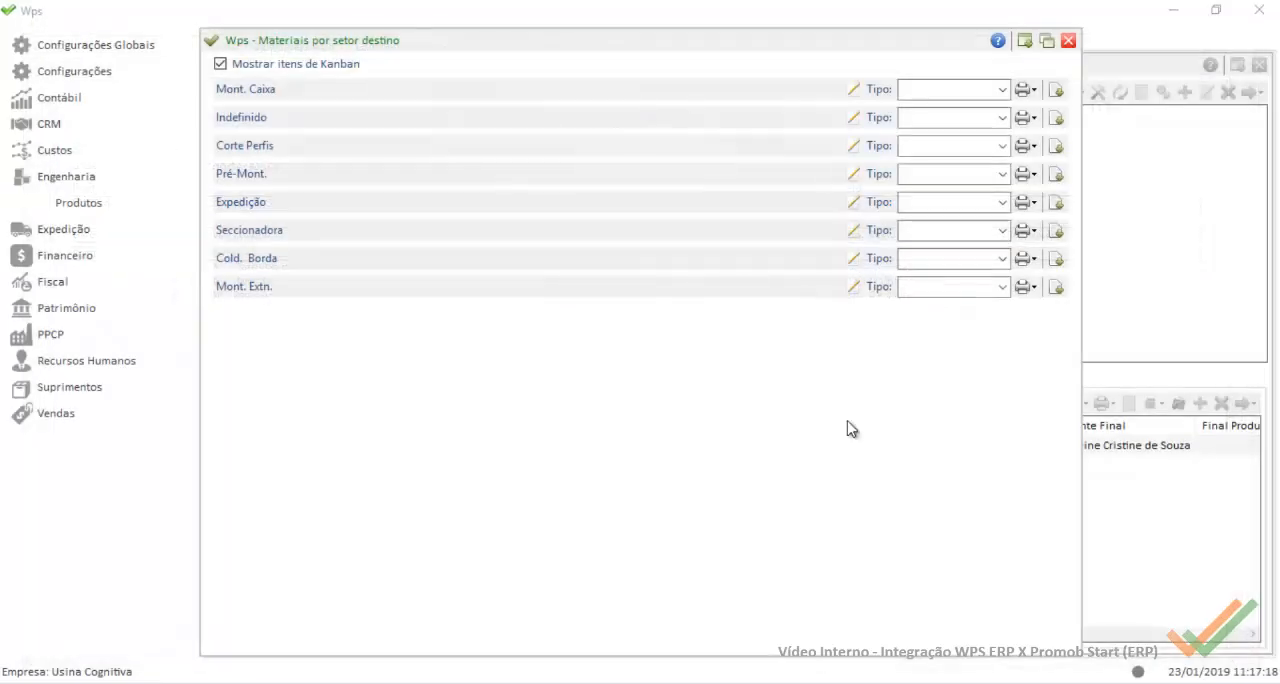
pyautogui.click(1068, 42)
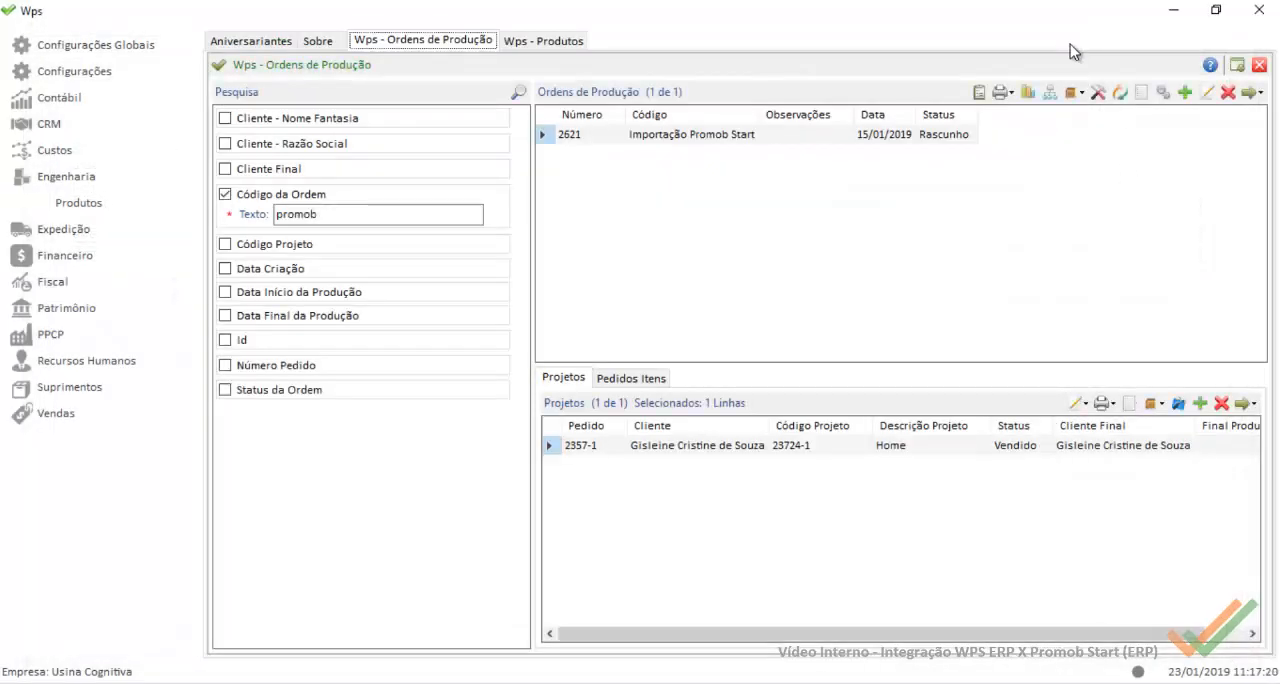